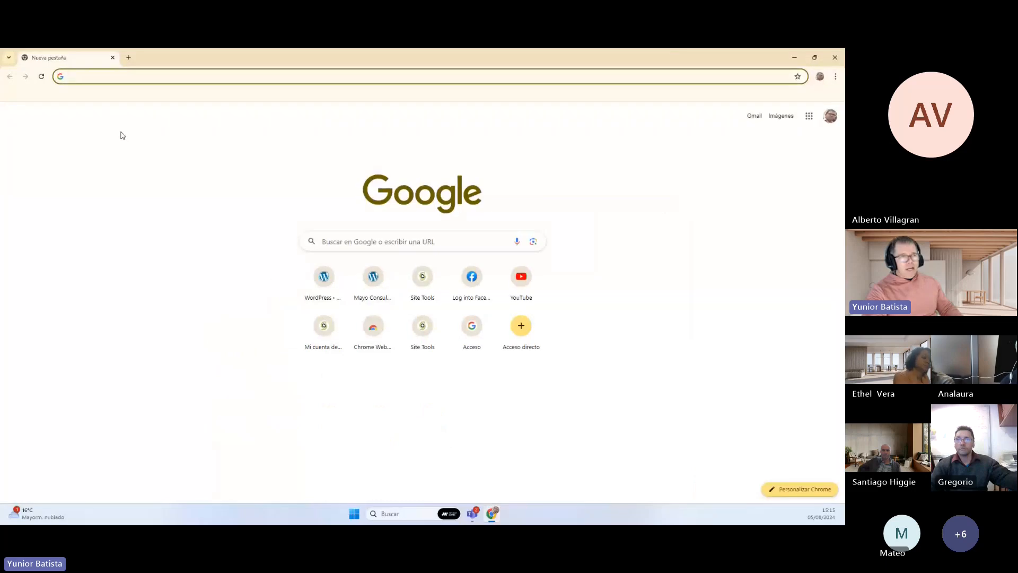
Search Google for "descargar power bi desktop" and open Microsoft's Power BI Desktop download page.
text(google)
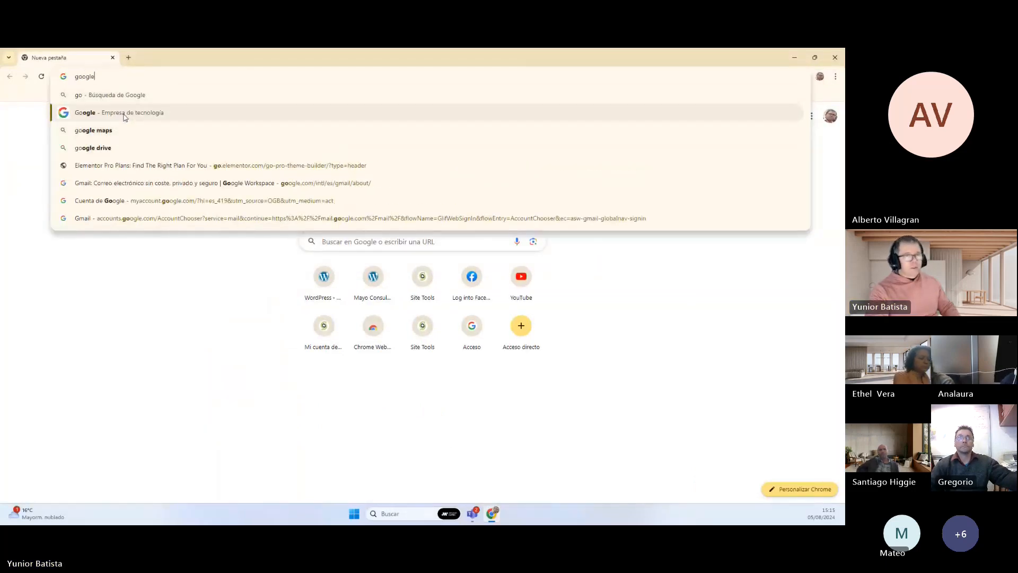
click(121, 112)
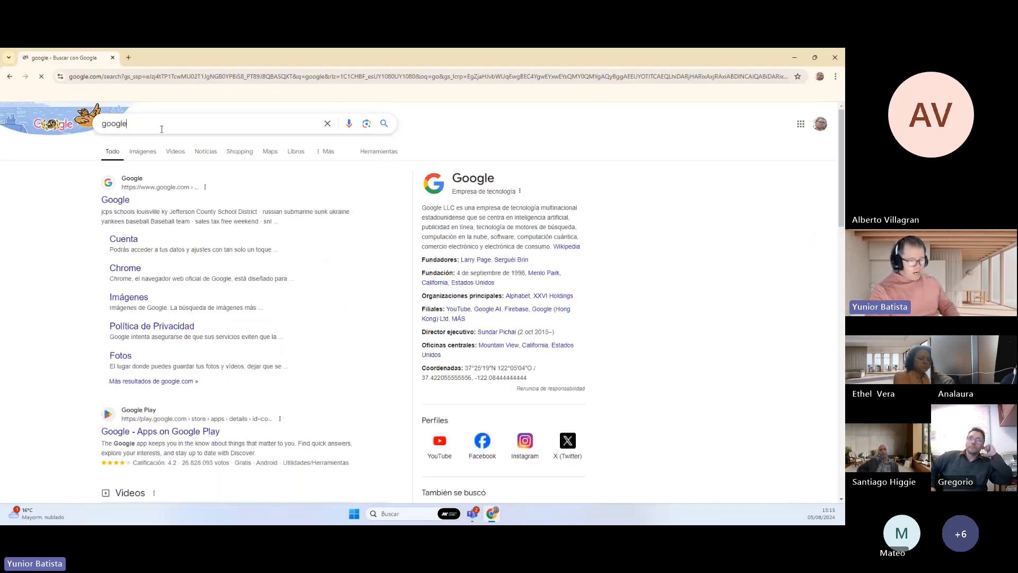
double_click(148, 122)
text(Desc)
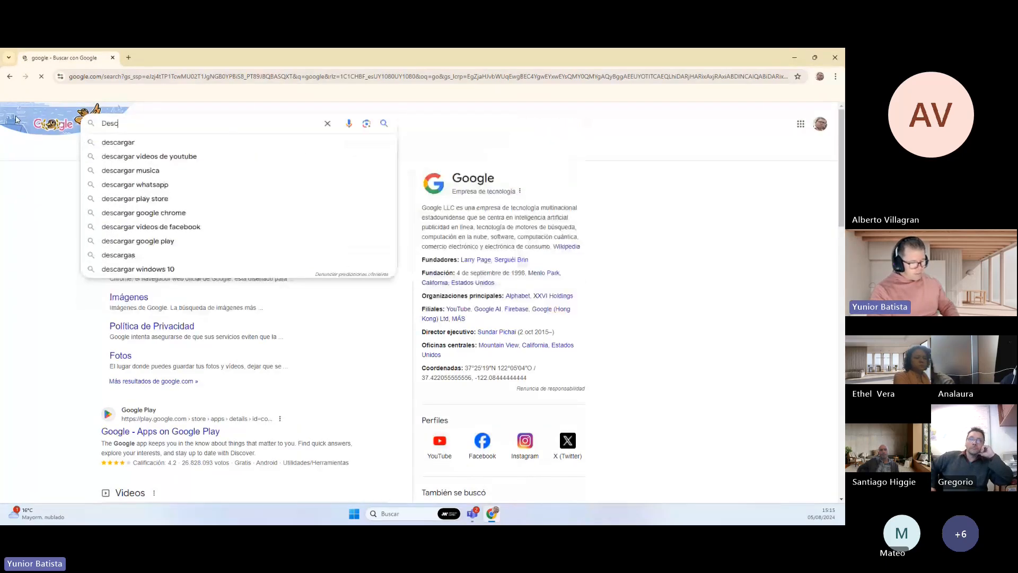
text(argar power bi des)
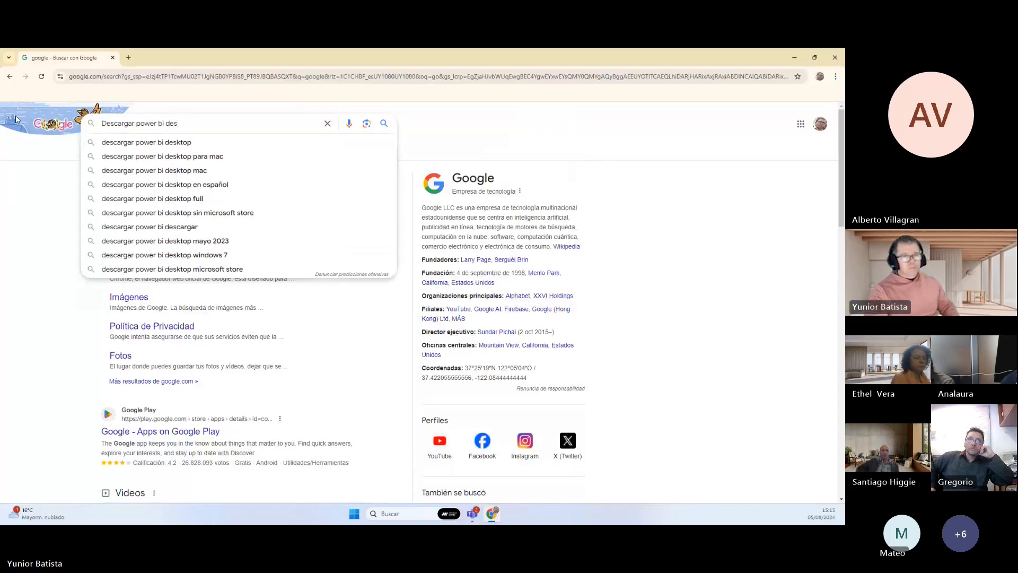
click(139, 142)
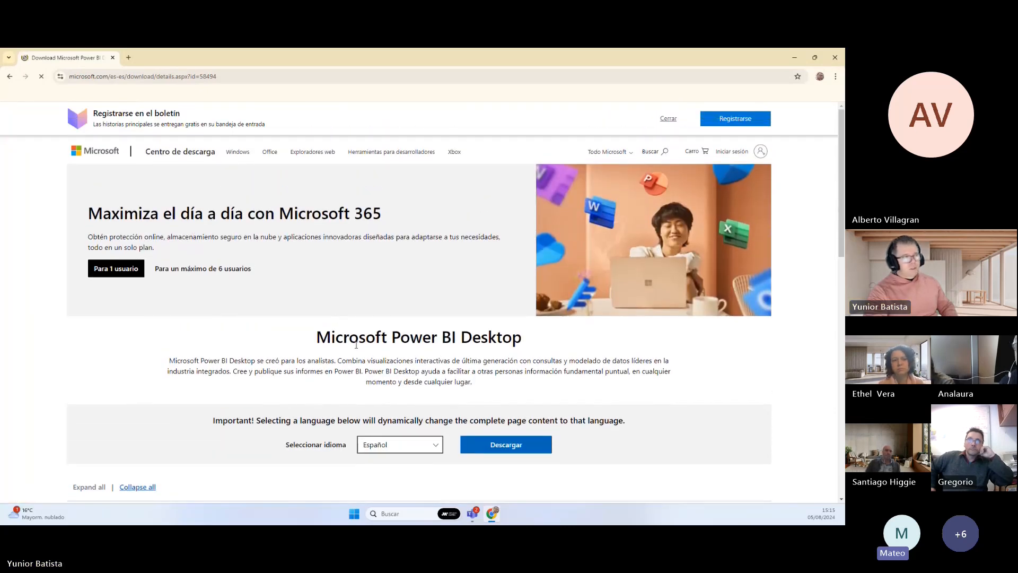
Choose Español as the language for the Power BI Desktop download and close the browser.
scroll(356, 345, down, 3)
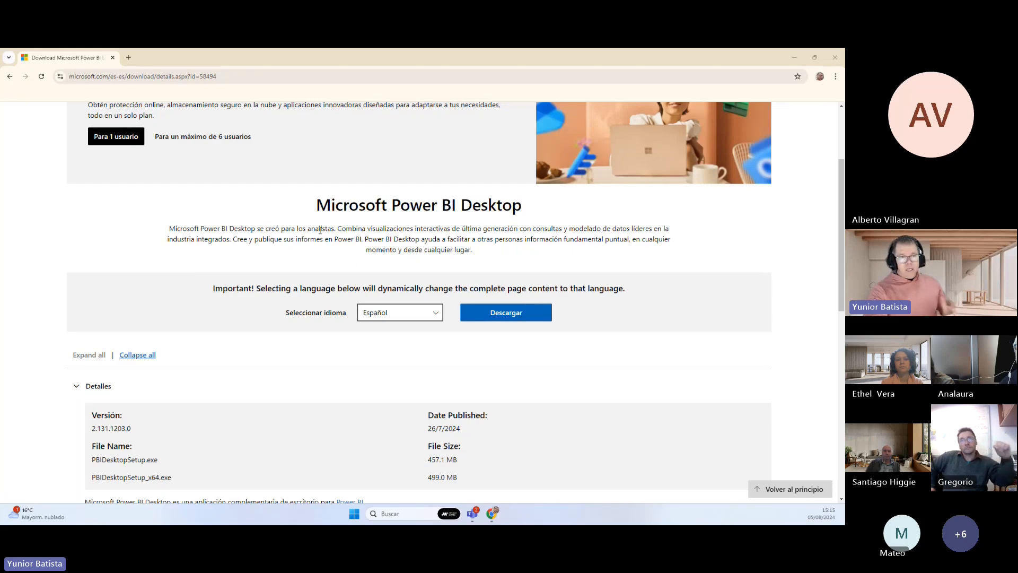
click(385, 311)
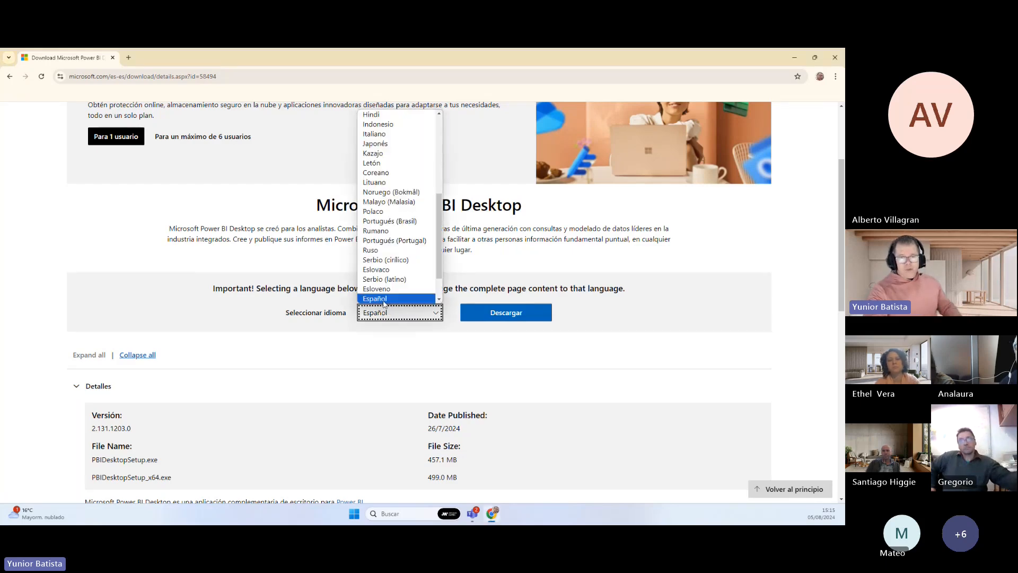
click(384, 300)
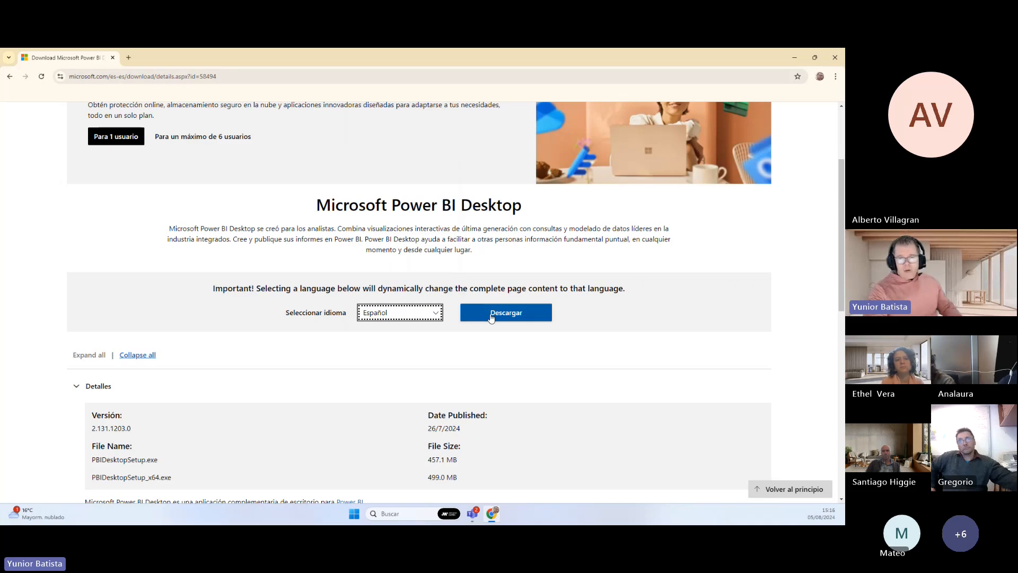
click(833, 62)
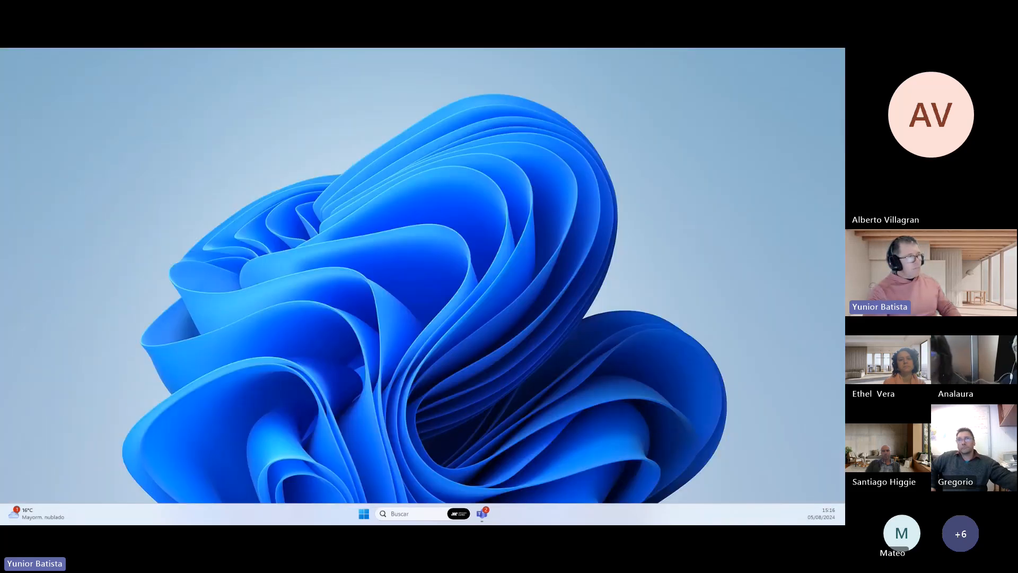
Bring the blank Power BI Desktop report window onto the screen and maximize it.
drag(1, 125, 392, 122)
double_click(392, 123)
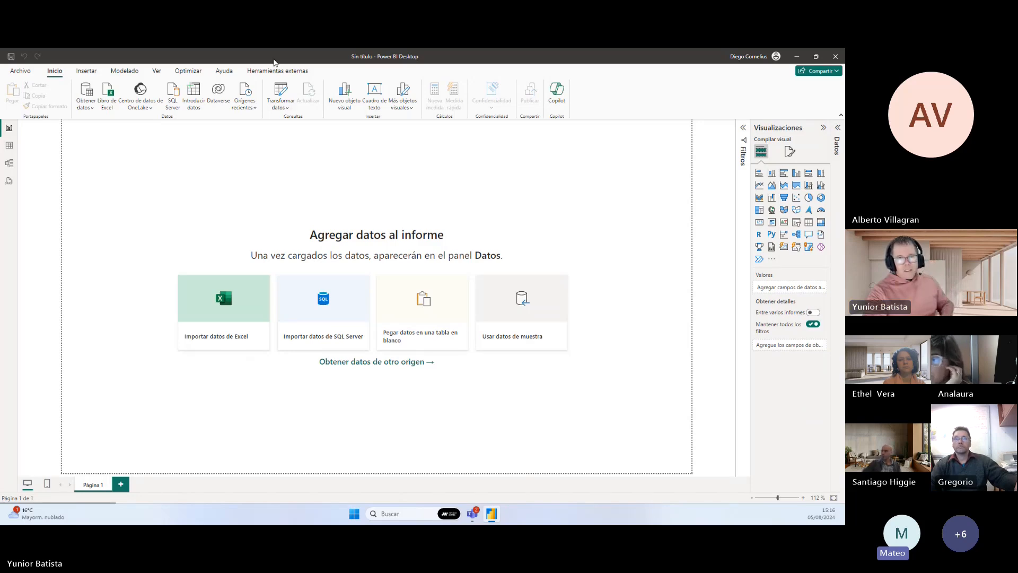
drag(309, 56, 312, 114)
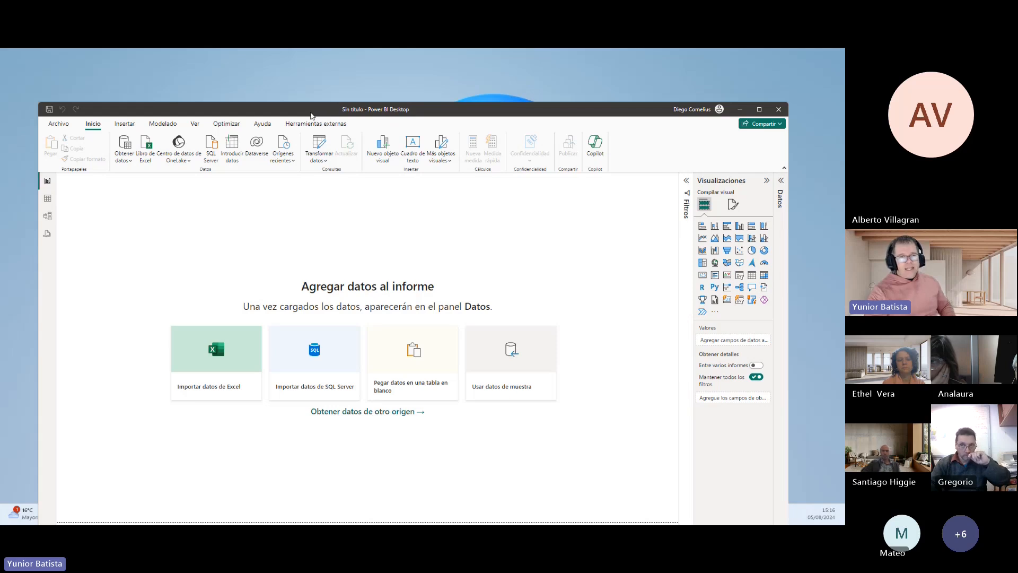
double_click(311, 113)
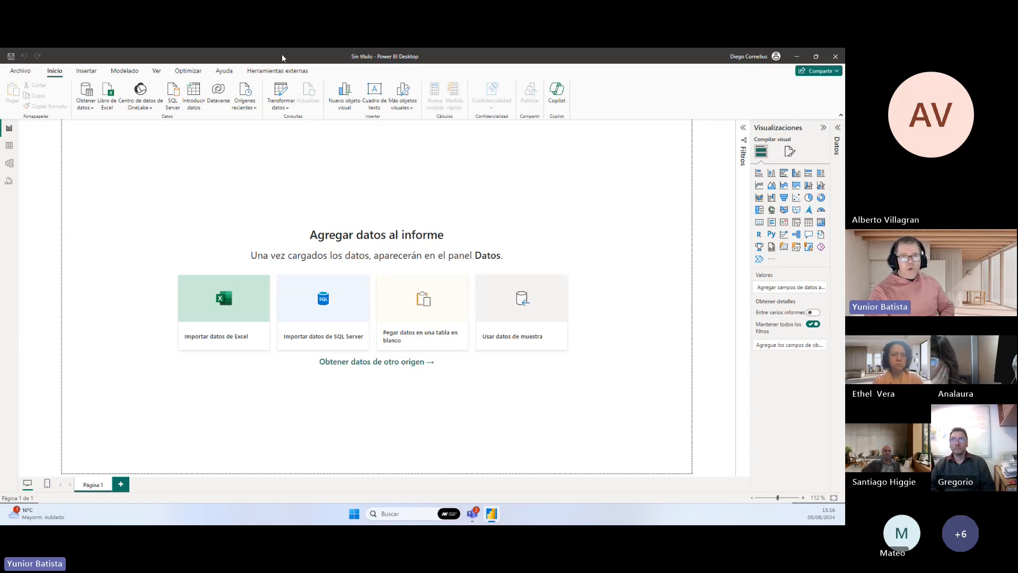
drag(282, 55, 332, 110)
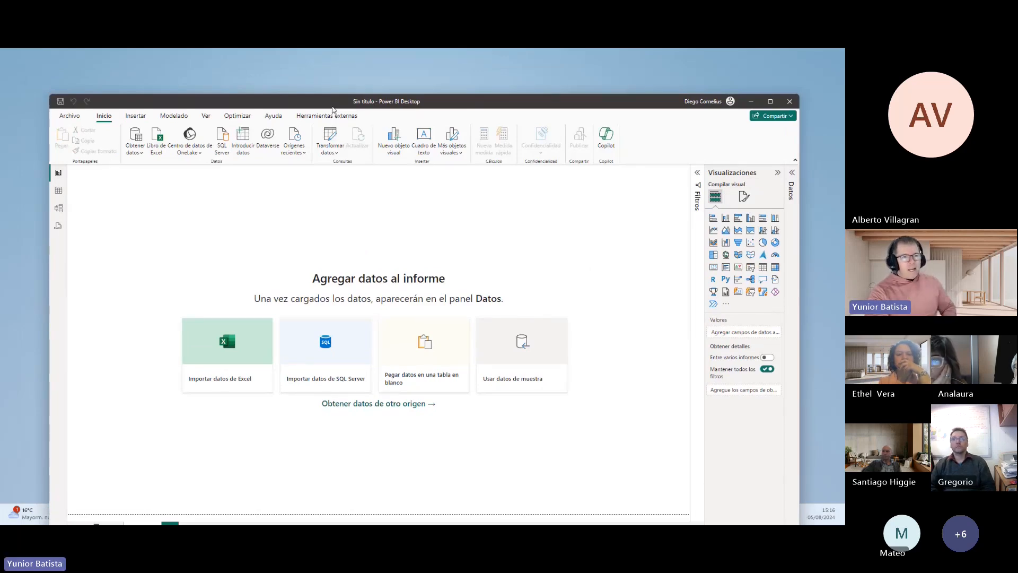
double_click(332, 110)
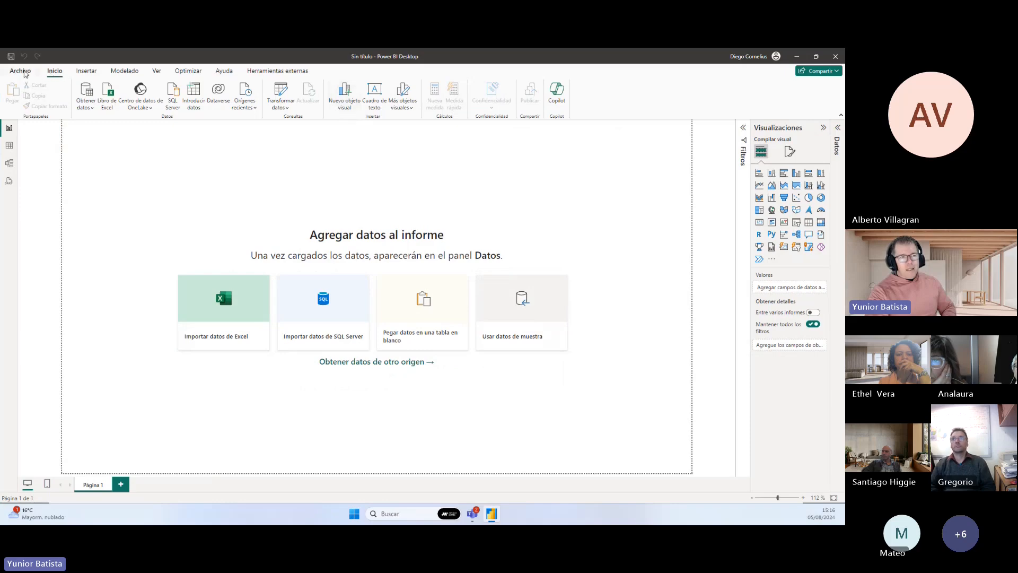
View the Archivo page, return to the report, and mark the ribbon tabs and the Datos, Consultas and Insertar groups with red boxes.
click(20, 71)
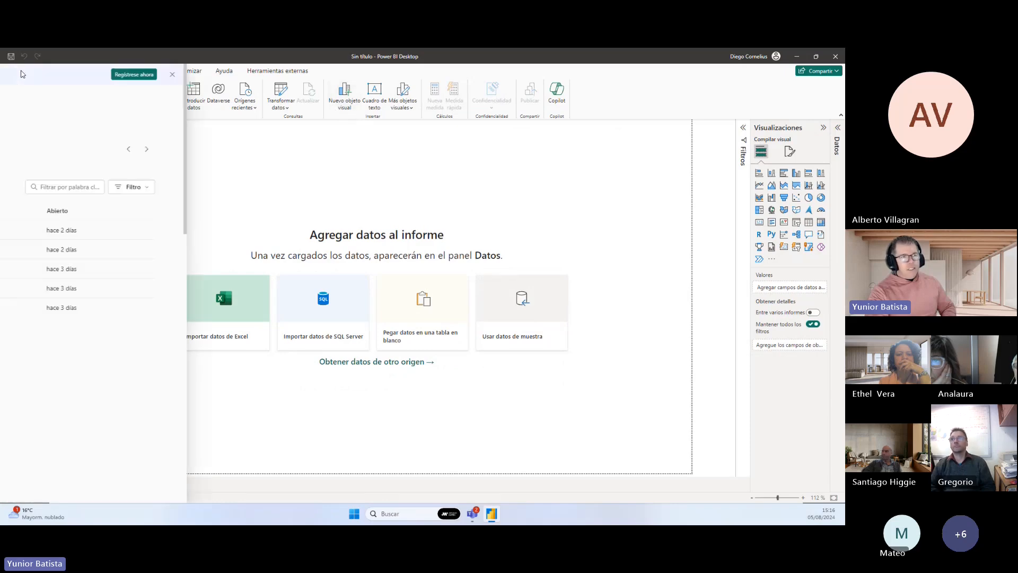
click(21, 71)
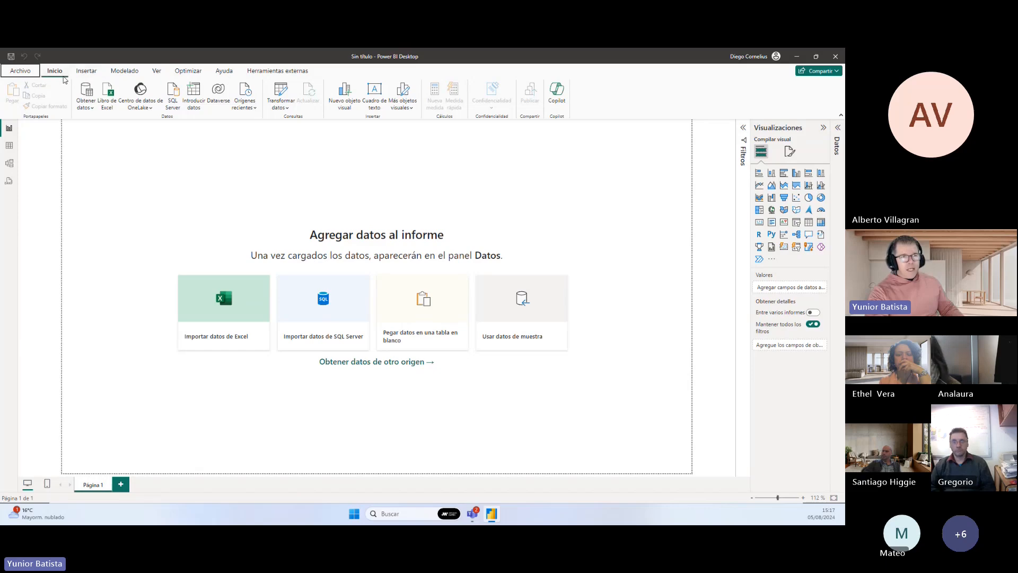
key(ctrl+1)
mouse_move(76, 69)
mouse_down()
mouse_move(281, 114)
mouse_move(617, 107)
mouse_up()
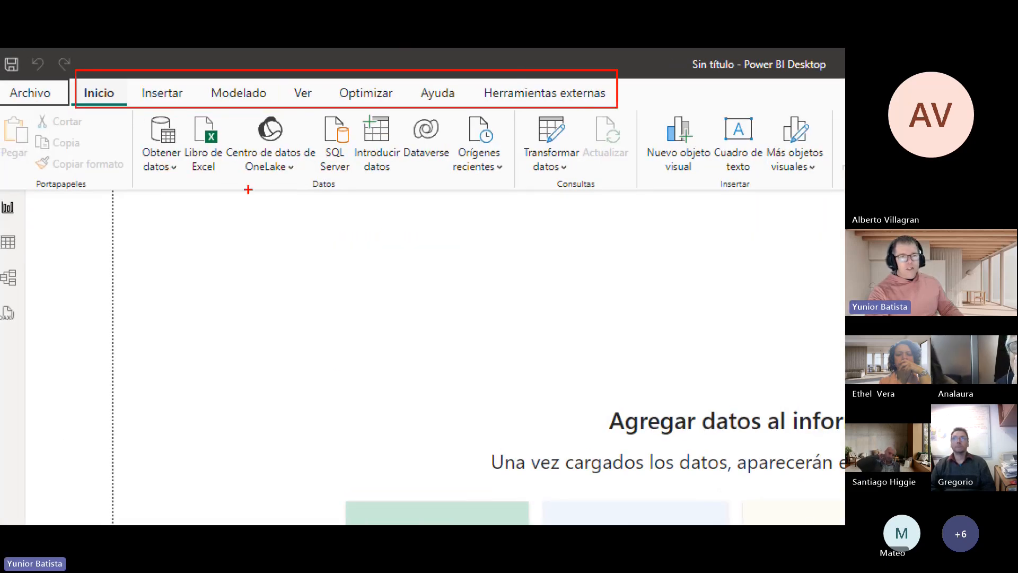
mouse_move(283, 174)
mouse_down()
mouse_move(339, 192)
mouse_move(372, 187)
mouse_up()
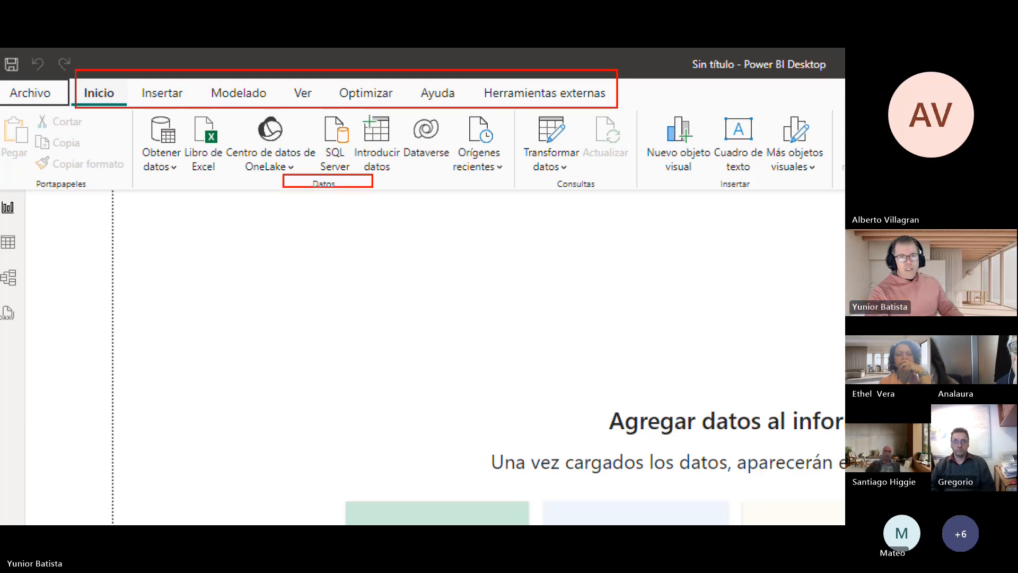
drag(536, 175, 603, 191)
drag(704, 178, 769, 193)
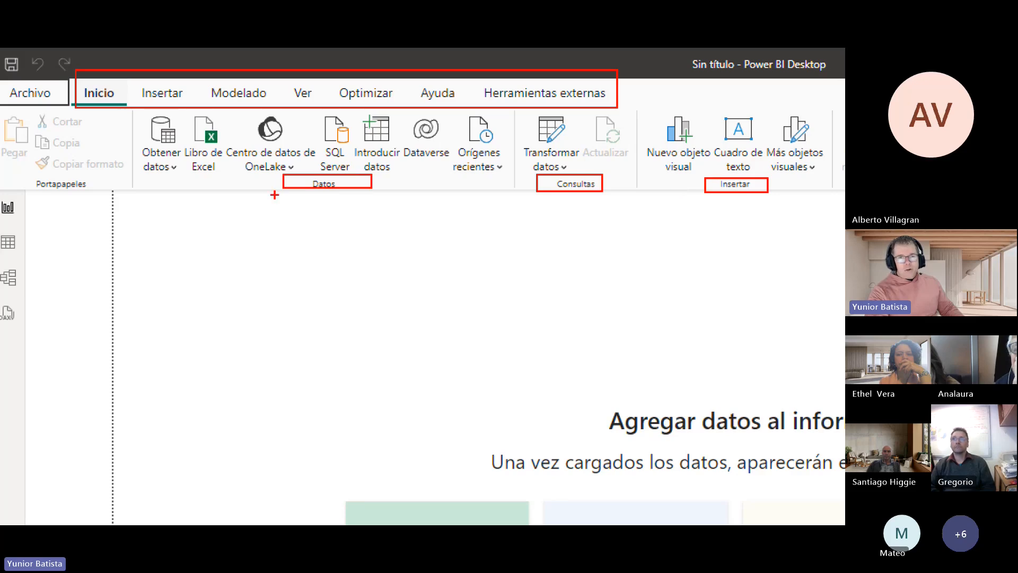
key(Escape)
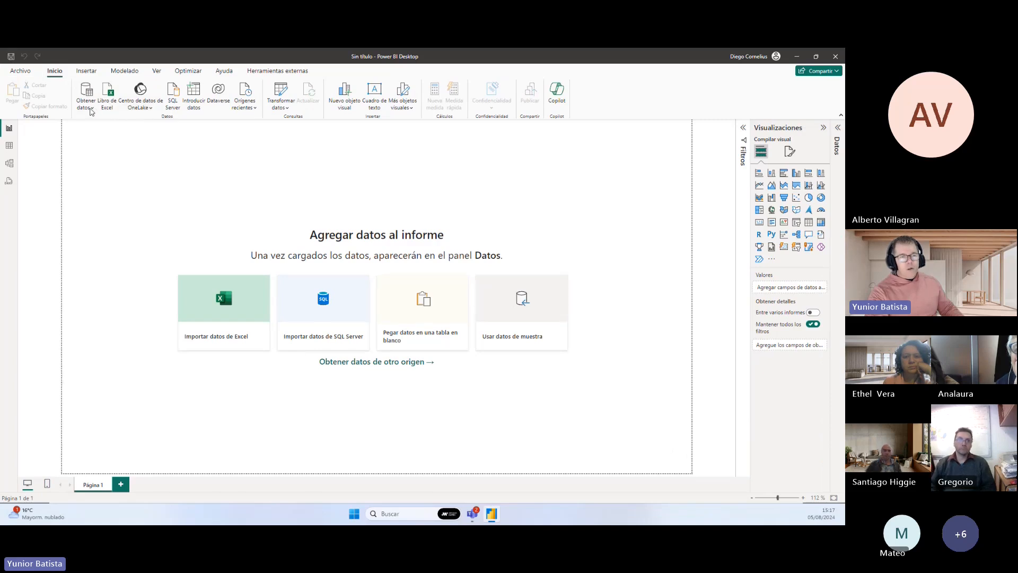
Display the list of common data sources available for getting data into the report.
click(92, 109)
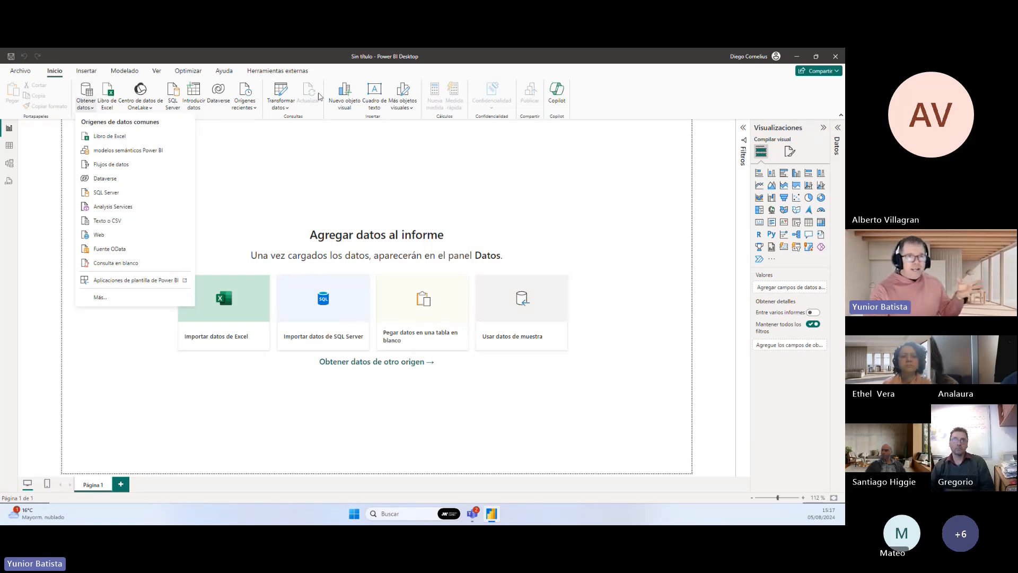
drag(284, 59, 339, 123)
double_click(339, 123)
click(85, 101)
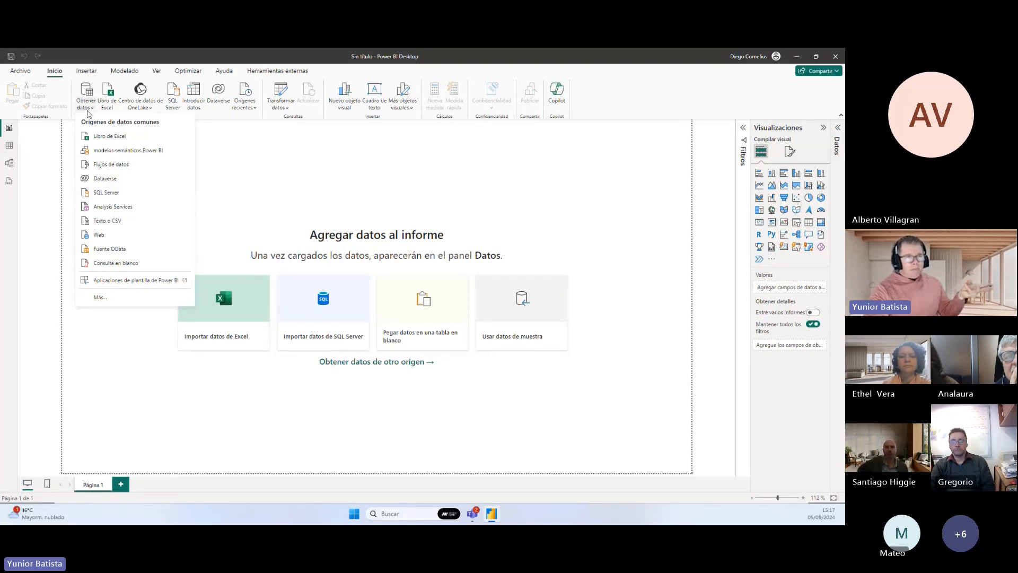
click(89, 108)
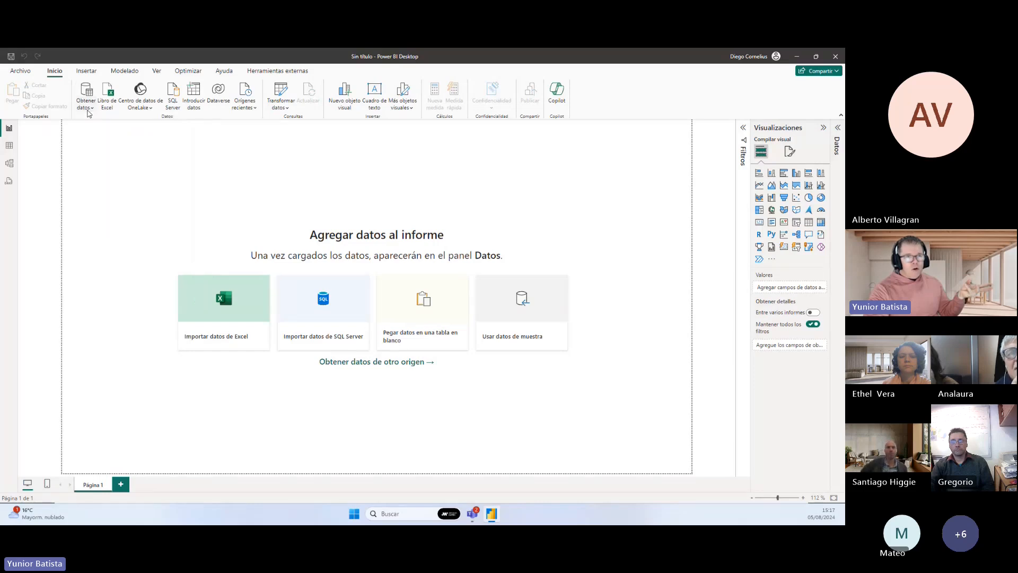
click(88, 109)
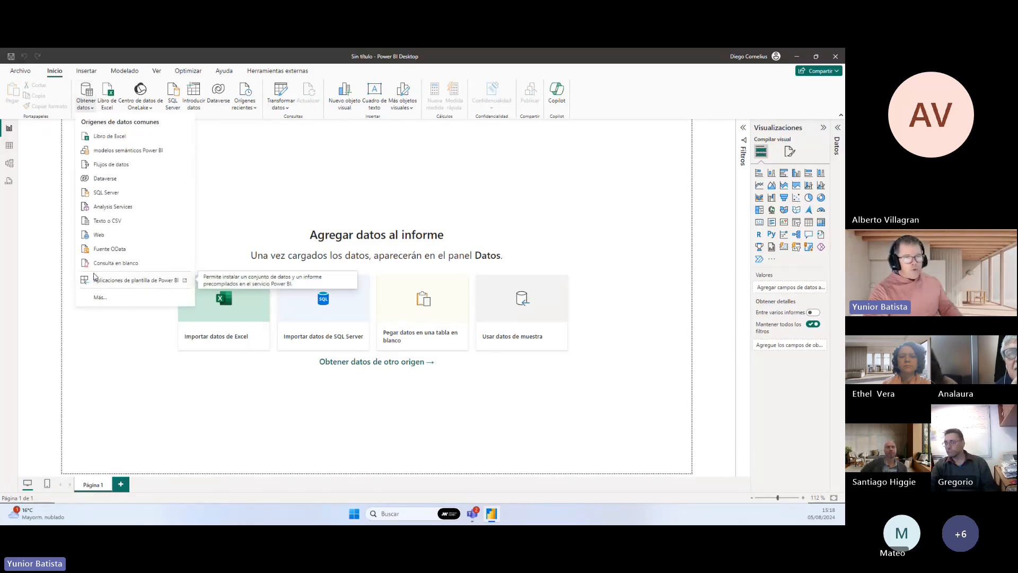
Frame the common data sources in red and add arrows at Libro de Excel, modelos semánticos Power BI, SQL Server, Analysis Services, Texto o CSV and Web.
click(112, 93)
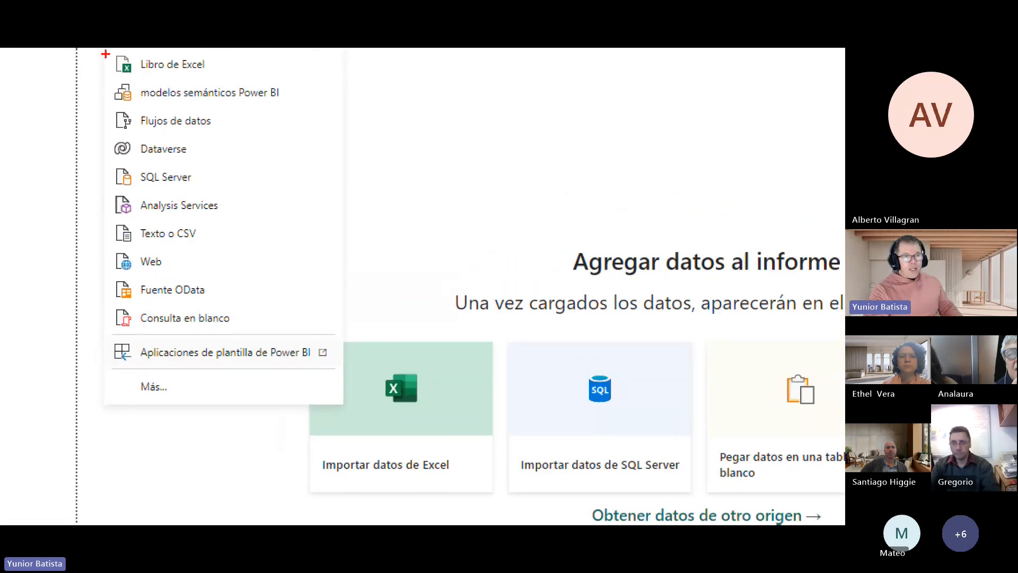
mouse_move(106, 52)
mouse_down()
mouse_move(189, 288)
mouse_move(236, 370)
mouse_move(340, 398)
mouse_up()
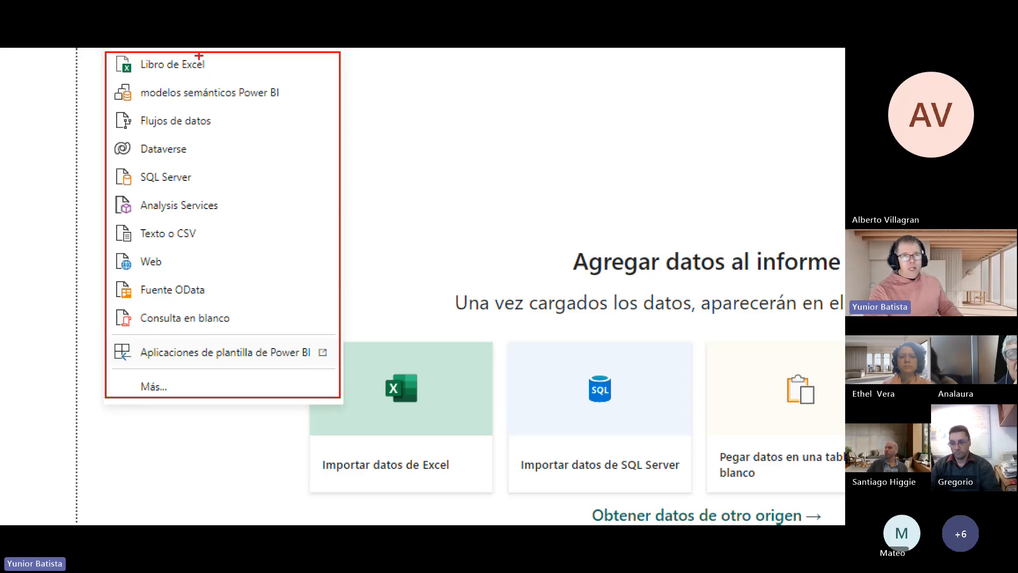
drag(213, 64, 269, 50)
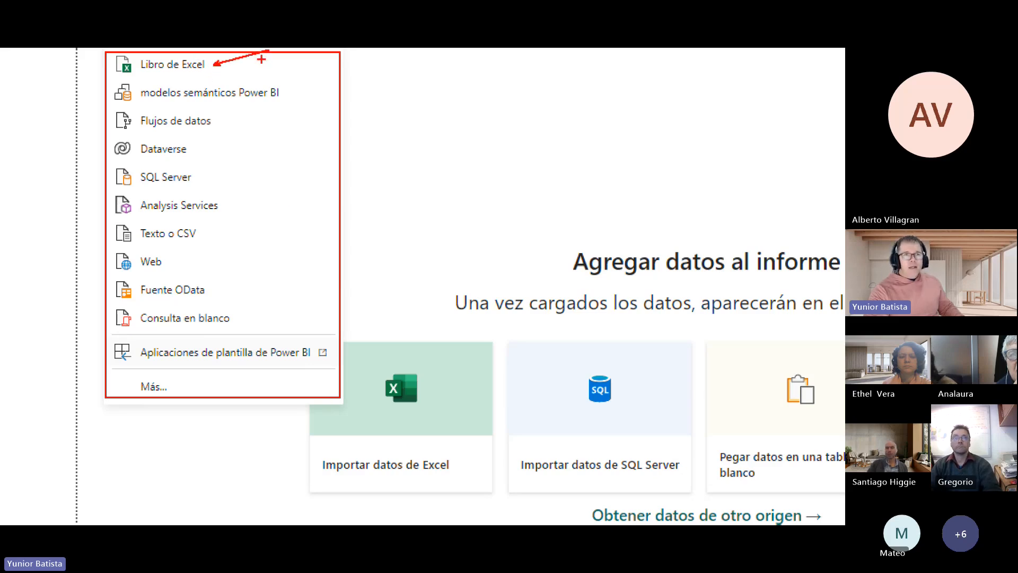
drag(277, 93, 311, 71)
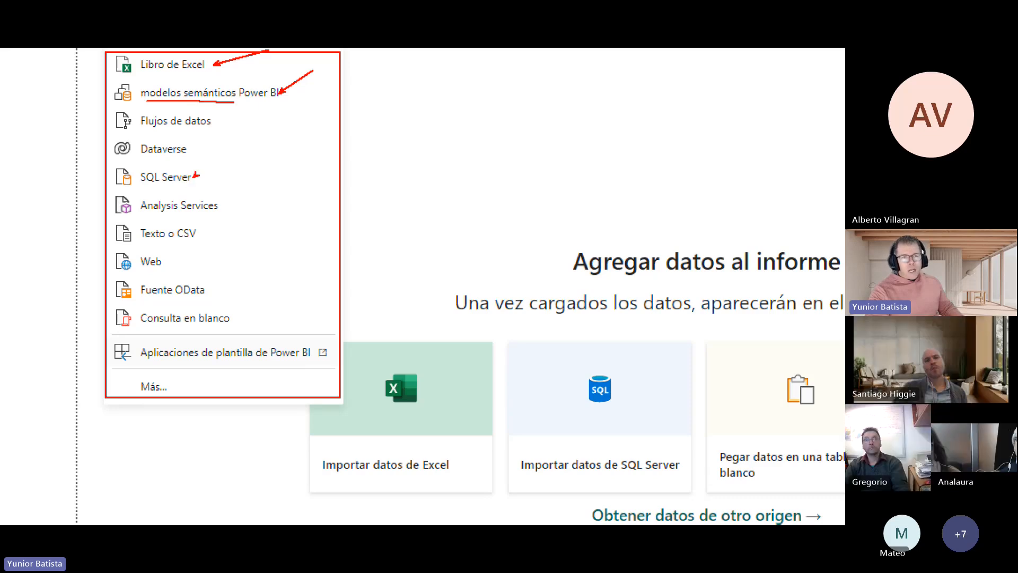
drag(194, 177, 212, 158)
drag(222, 205, 258, 185)
drag(194, 235, 225, 216)
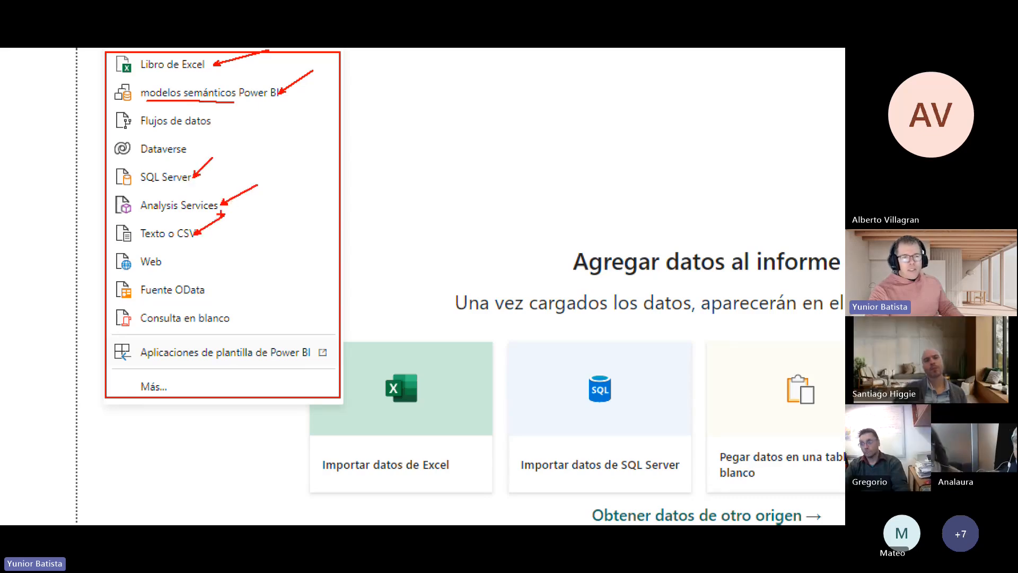
drag(158, 264, 189, 248)
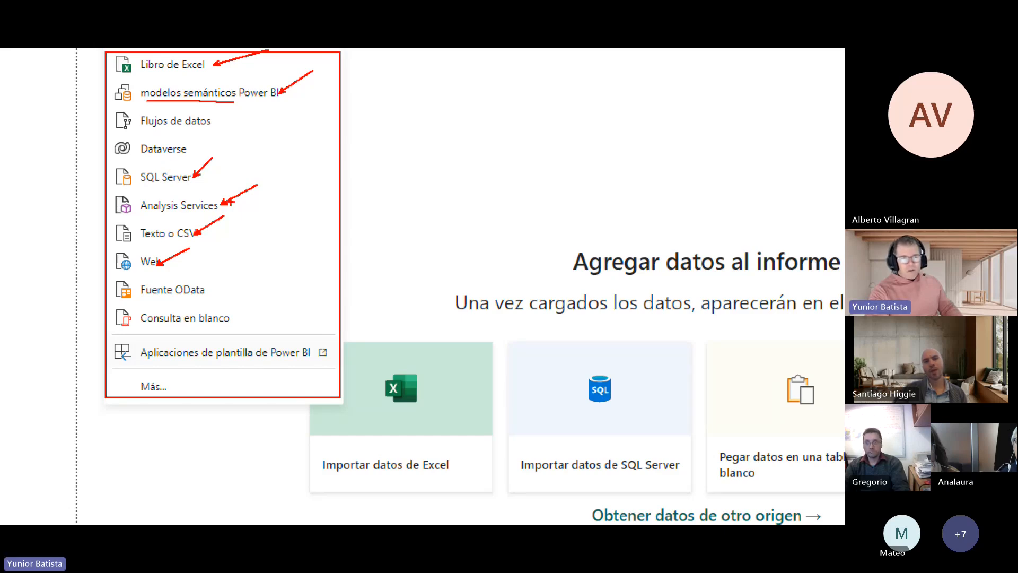
key(Escape)
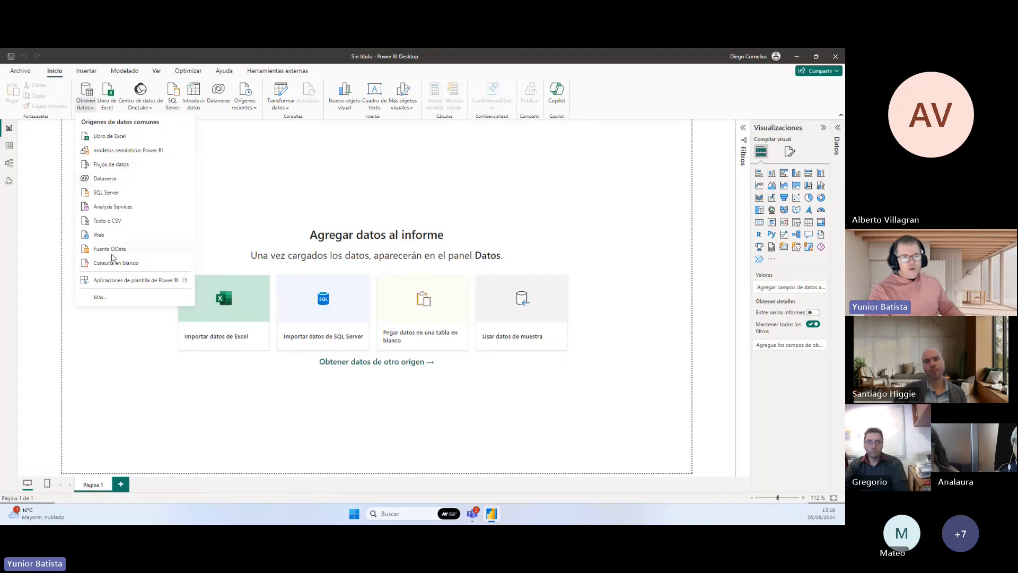
Mark the Más... option with a red box, open the full Obtener datos dialog, and move the dialog aside.
key(ctrl+1)
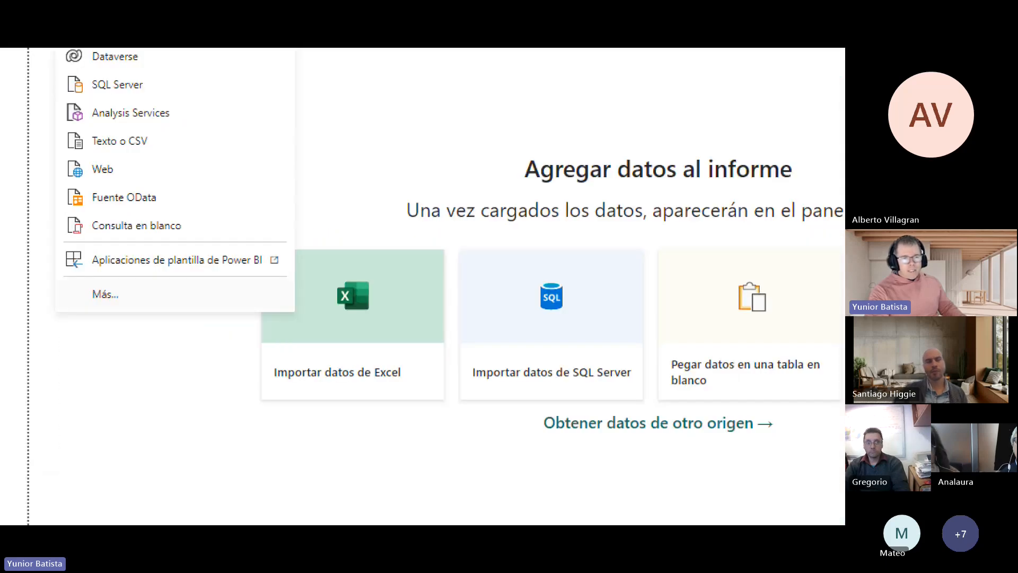
drag(74, 282, 136, 299)
key(Escape)
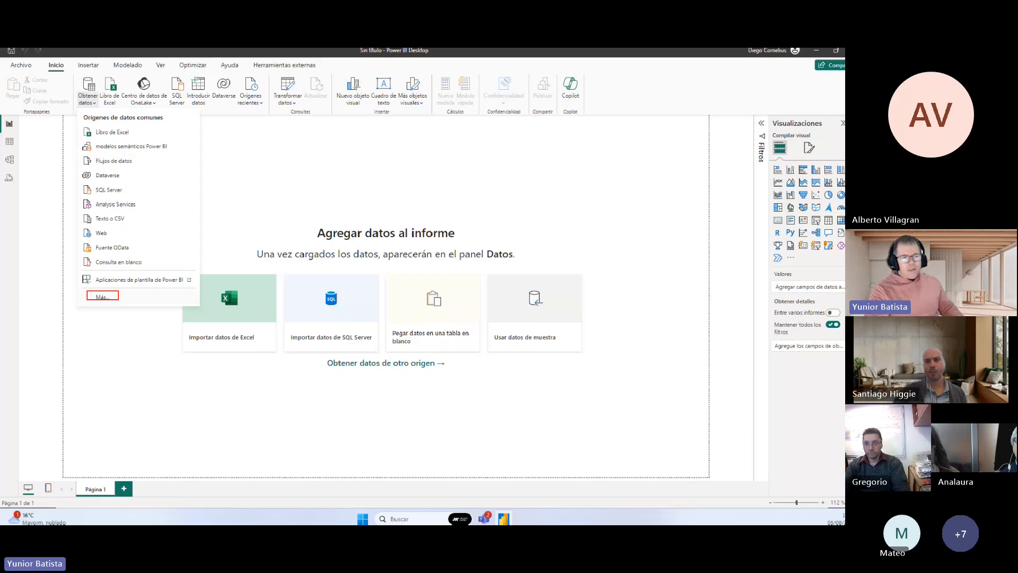
click(105, 294)
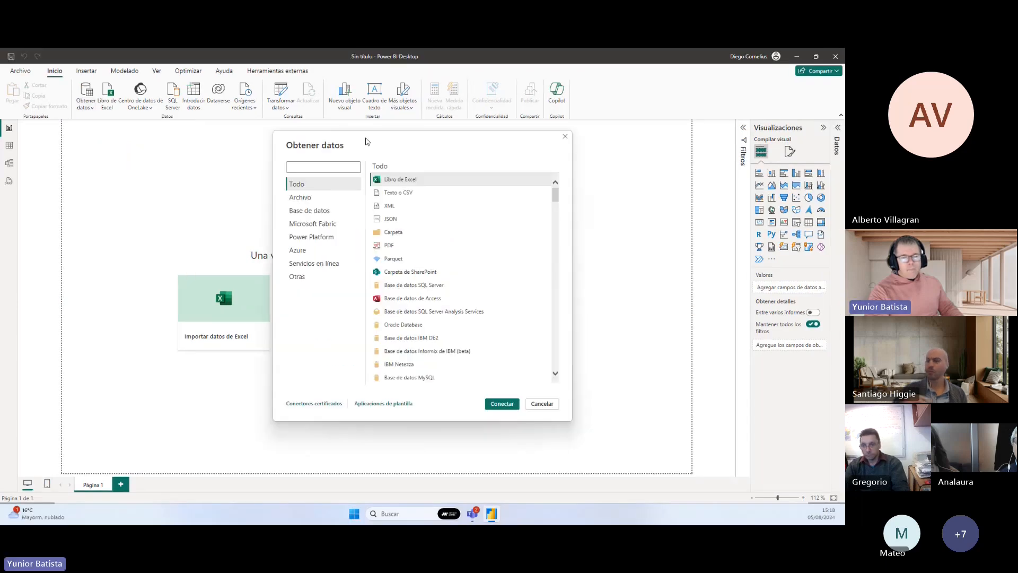
drag(347, 142, 204, 150)
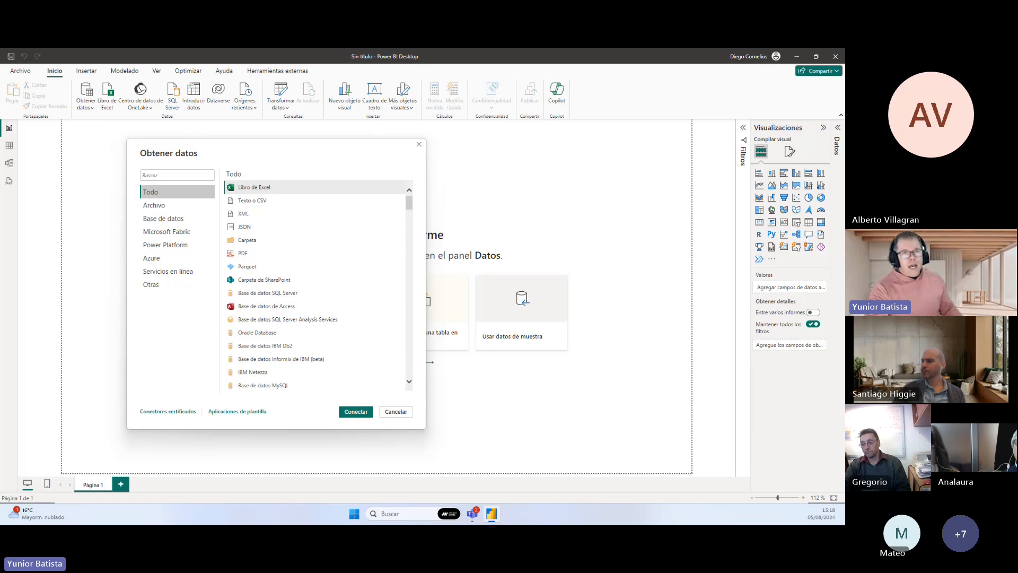
Move the Obtener datos dialog aside and look through the full Todo list of data sources from start to end.
drag(207, 152, 184, 148)
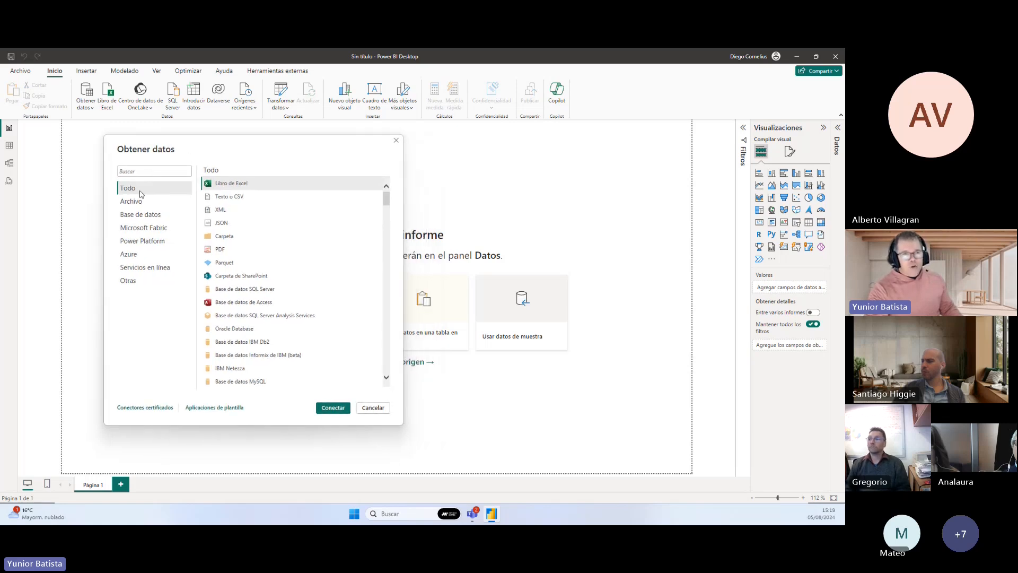
scroll(332, 239, down, 2)
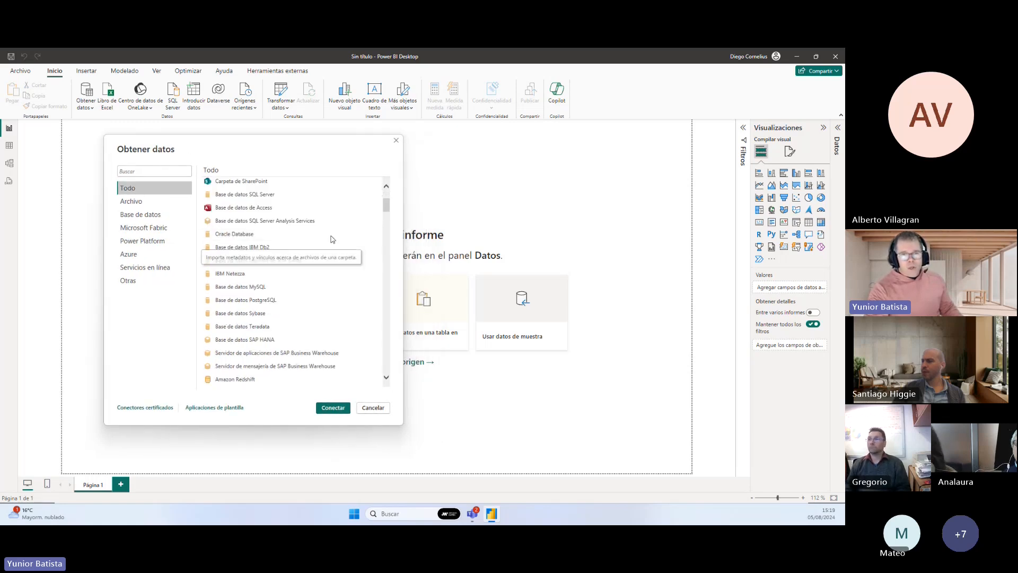
scroll(332, 239, down, 10)
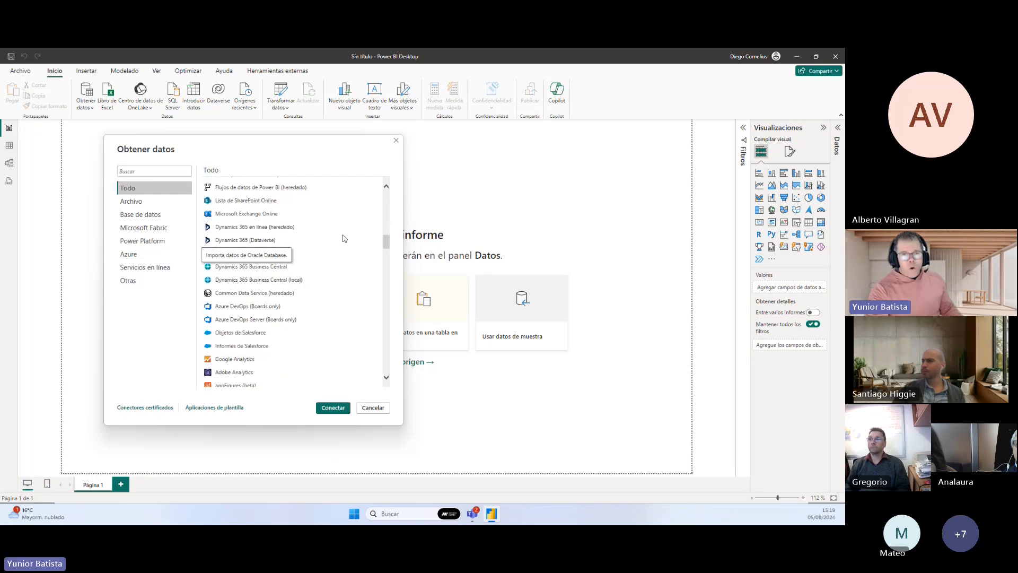
scroll(343, 238, down, 10)
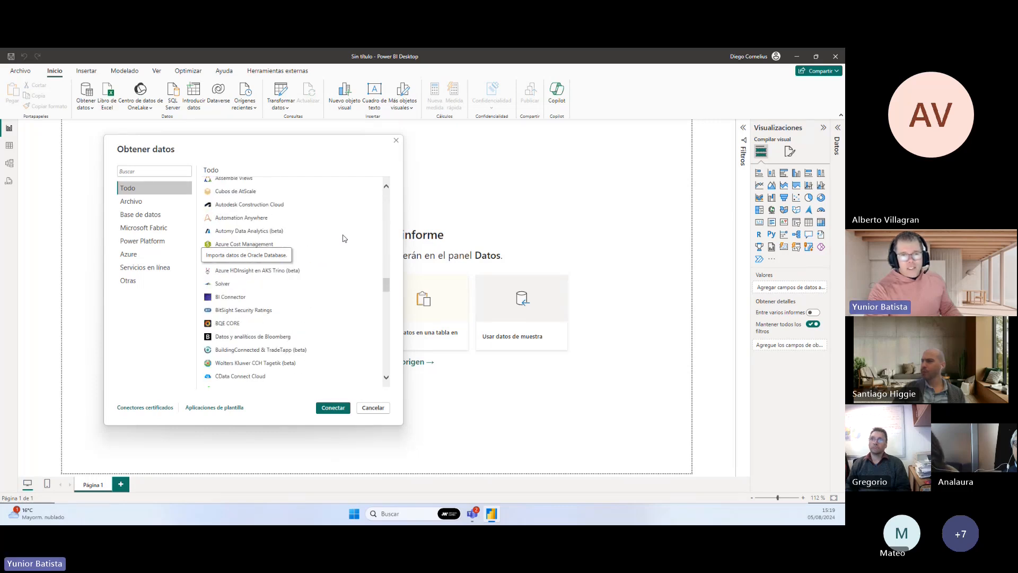
scroll(343, 238, down, 20)
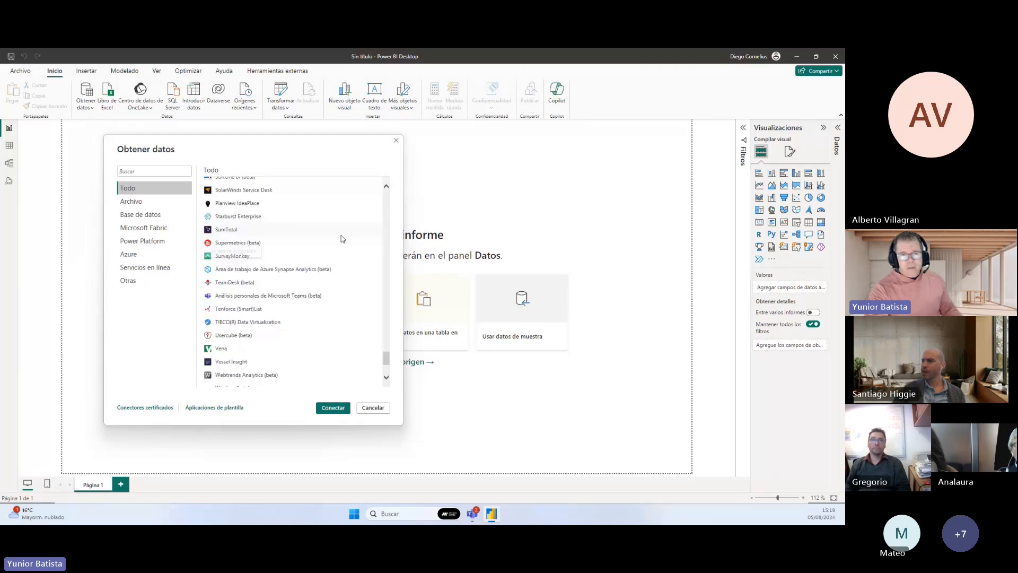
scroll(342, 238, down, 3)
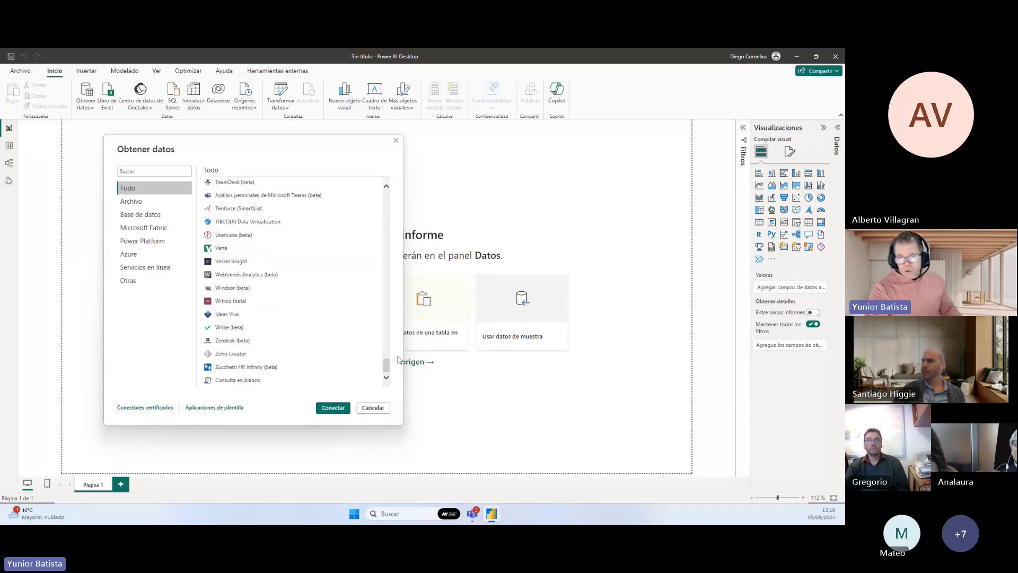
drag(389, 368, 393, 198)
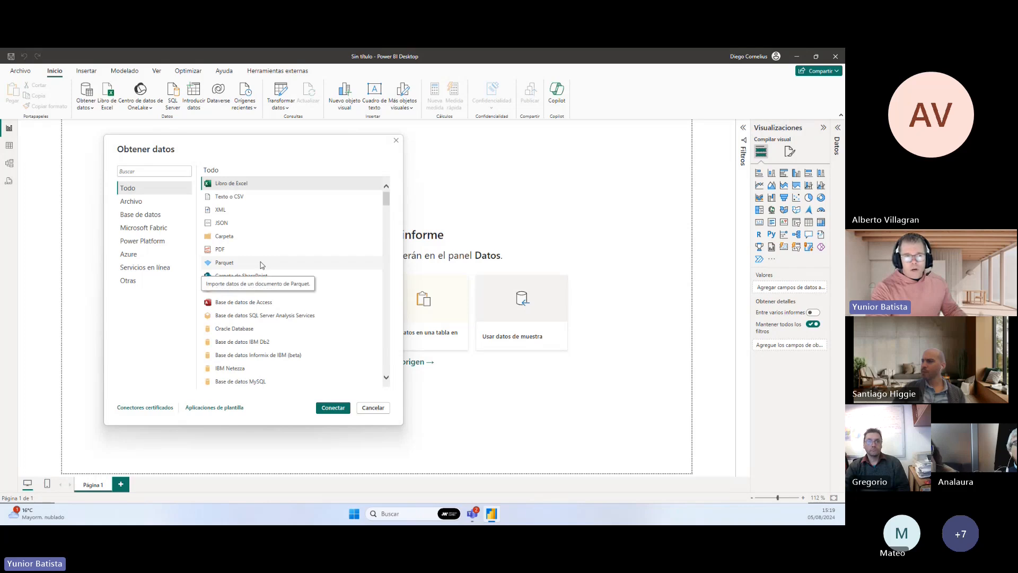
Display the Archivo data sources, frame Libro de Excel through PDF in red, and add arrows at Libro de Excel, Texto o CSV and PDF.
click(149, 206)
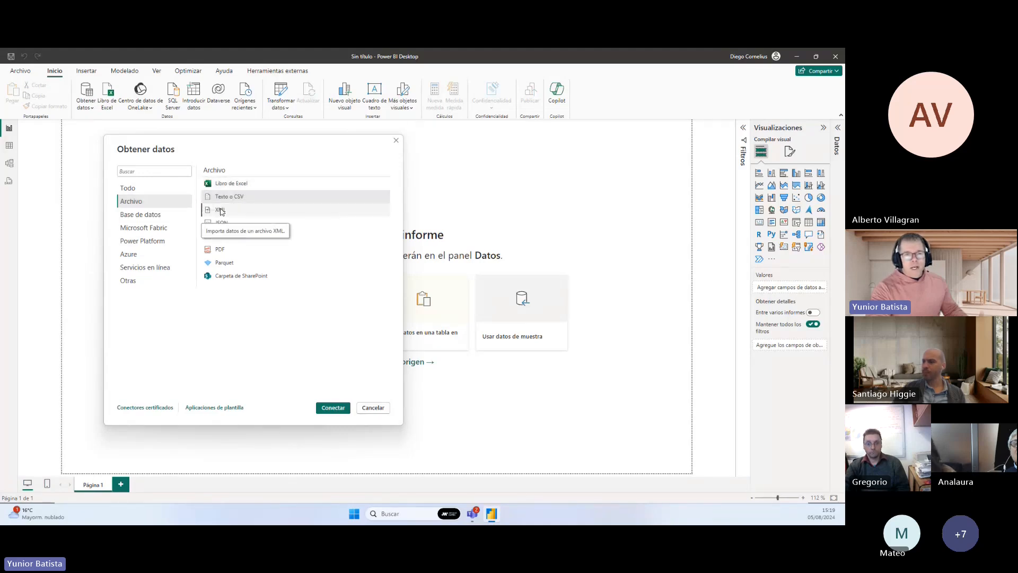
click(222, 211)
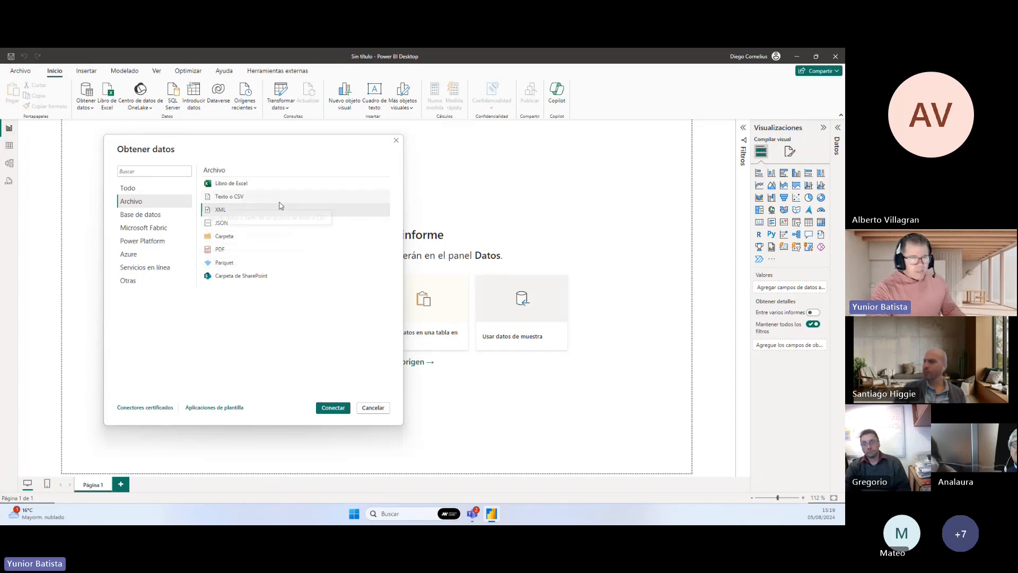
key(ctrl+1)
mouse_move(129, 142)
mouse_down()
mouse_move(226, 280)
mouse_move(253, 283)
mouse_move(262, 299)
mouse_up()
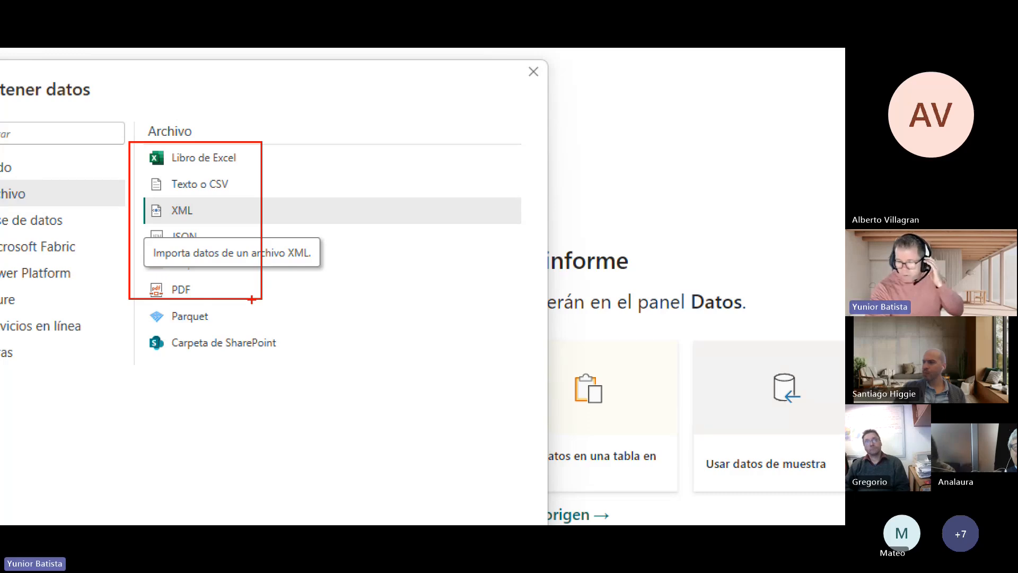
mouse_move(311, 103)
mouse_down()
mouse_move(245, 155)
mouse_move(228, 184)
mouse_up()
drag(234, 254, 188, 293)
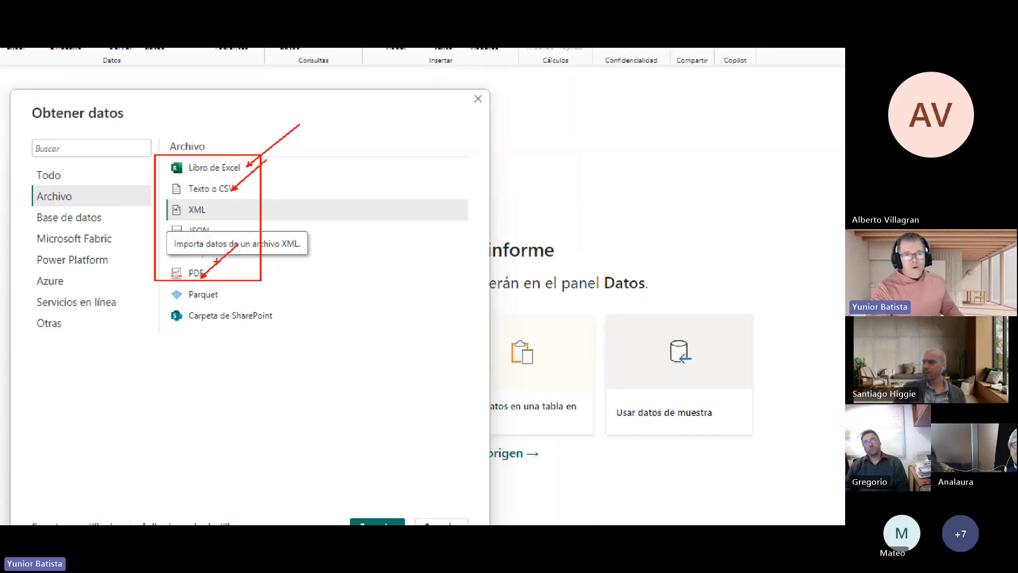
key(Escape)
Display the Base de datos sources and draw red arrows at Base de datos de Access and Base de datos SQL Server.
click(69, 218)
key(ctrl+1)
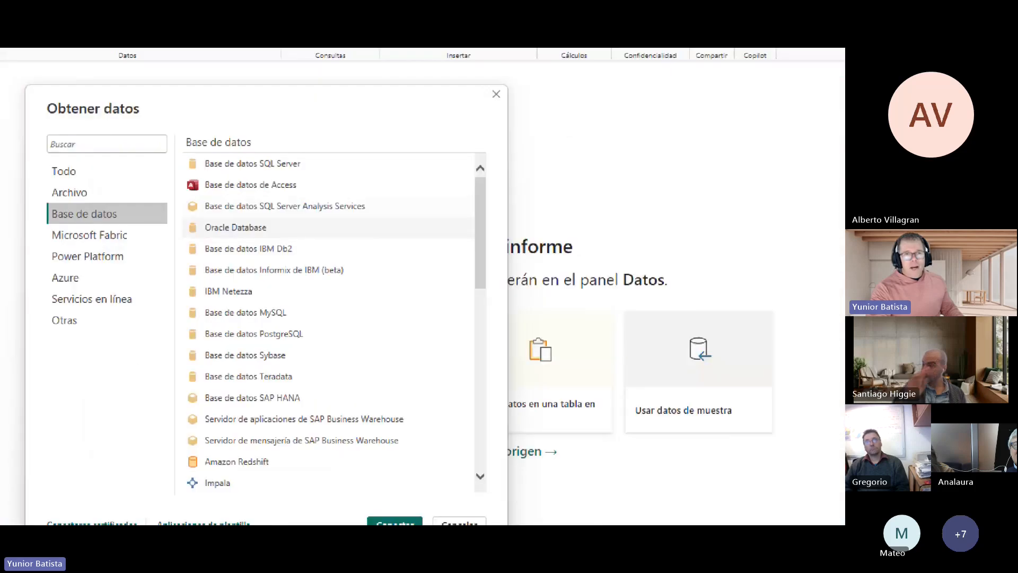
drag(375, 133, 295, 181)
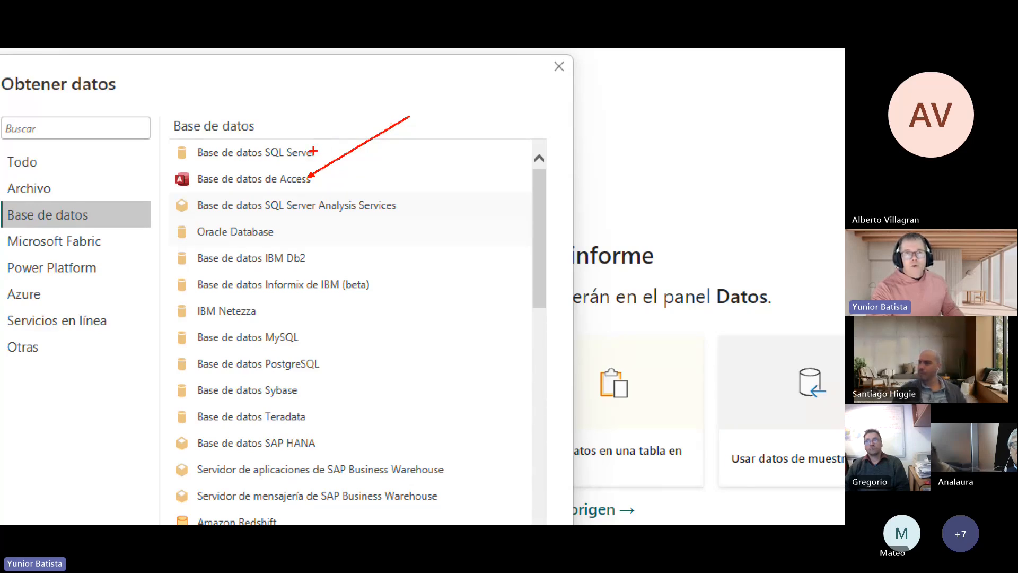
mouse_move(373, 92)
mouse_down()
mouse_move(320, 151)
mouse_move(382, 83)
mouse_up()
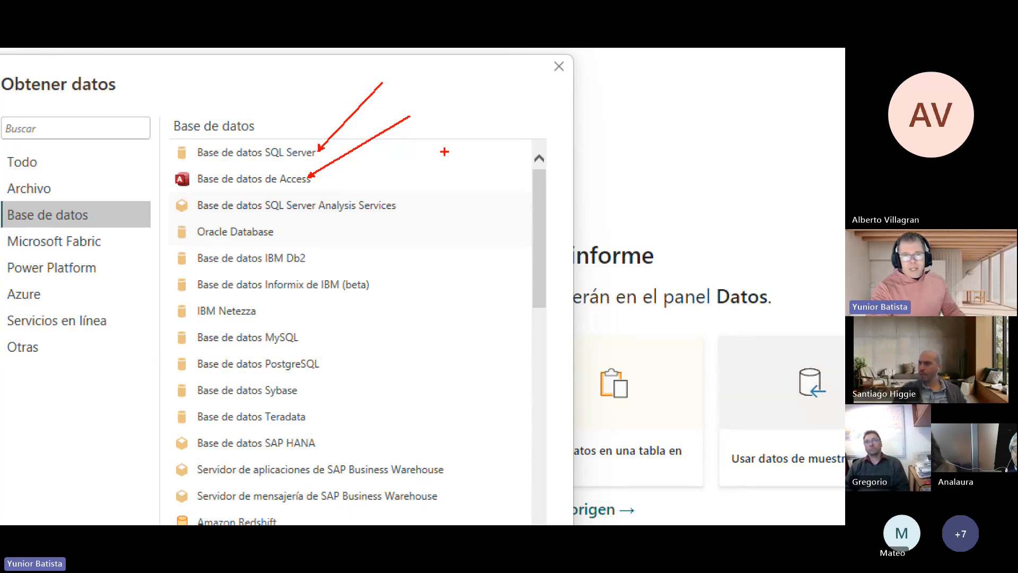
key(Escape)
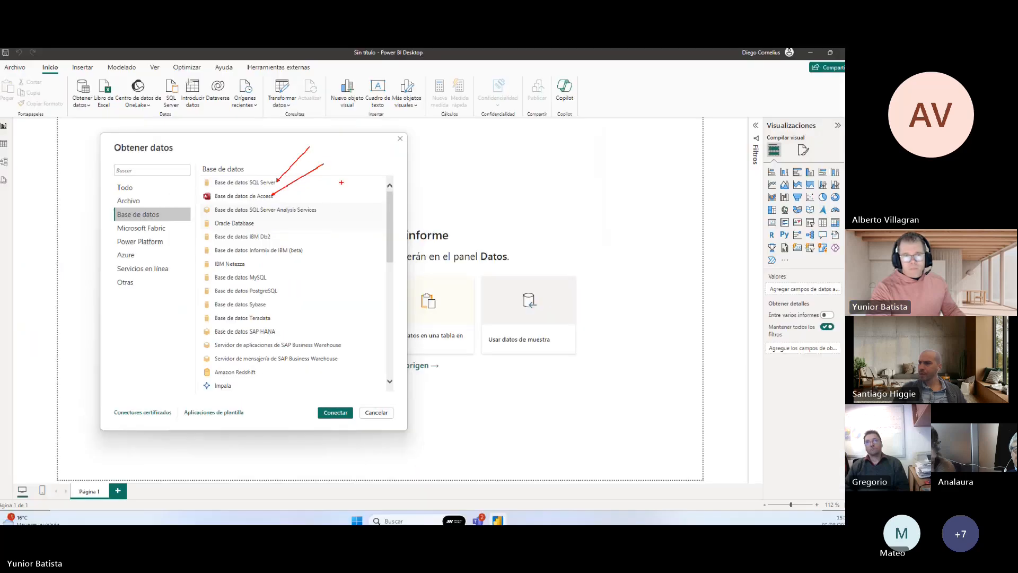
Close the Obtener datos dialog and view the Insertar, Modelado, Ver, Optimizar and Ayuda ribbon commands before returning to Inicio.
drag(294, 148, 266, 148)
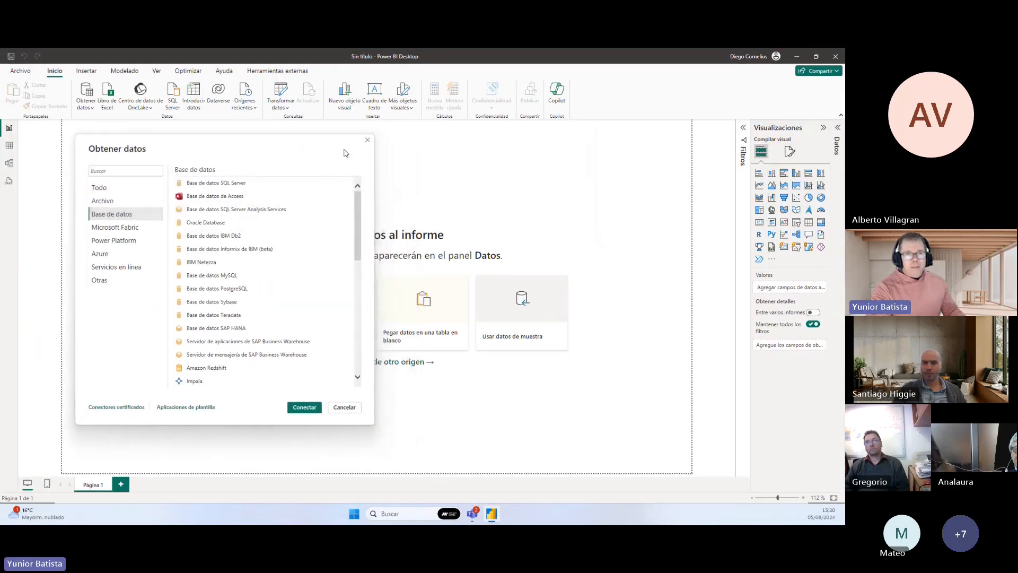
click(367, 140)
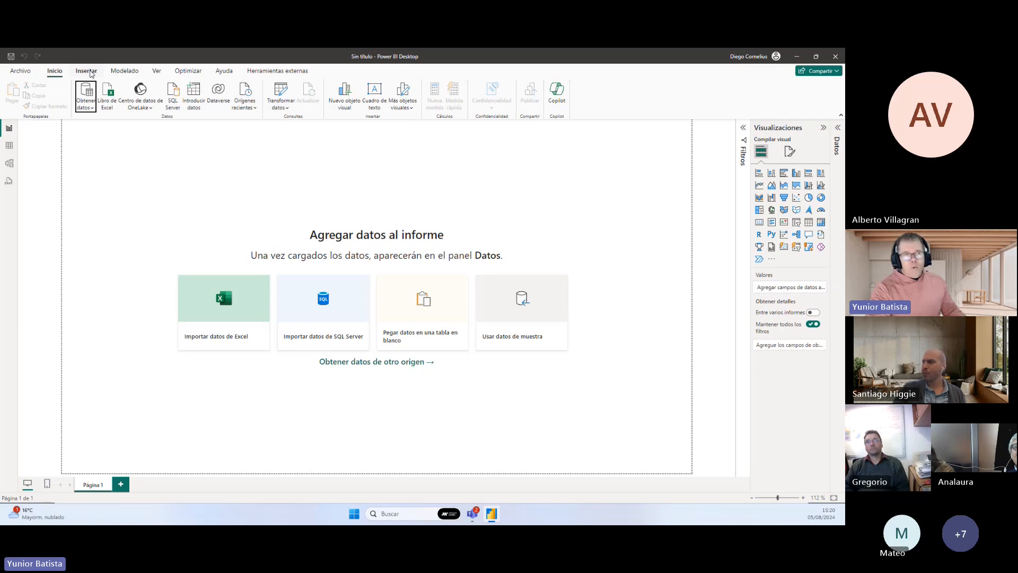
click(88, 71)
click(125, 71)
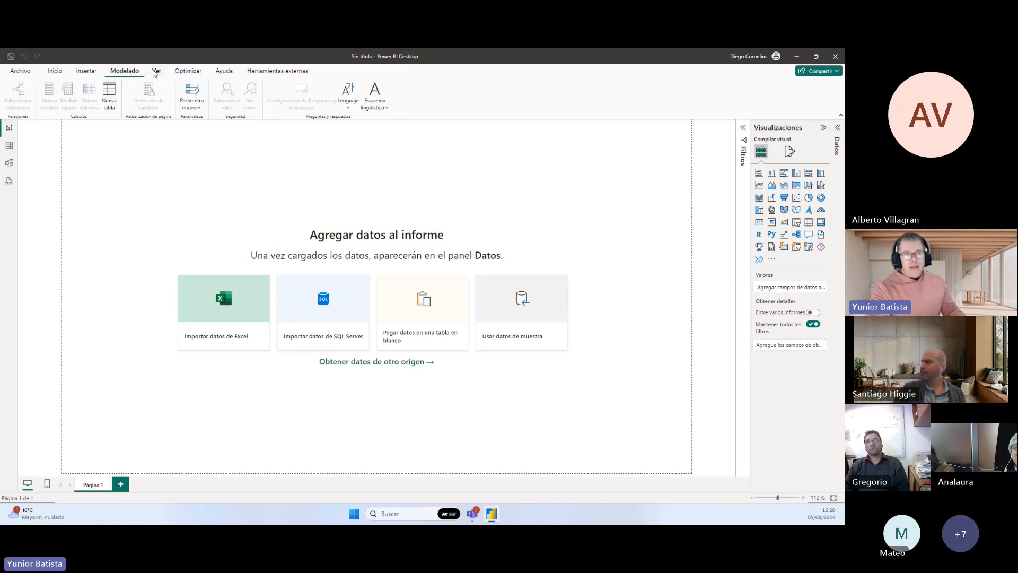
click(156, 71)
click(188, 71)
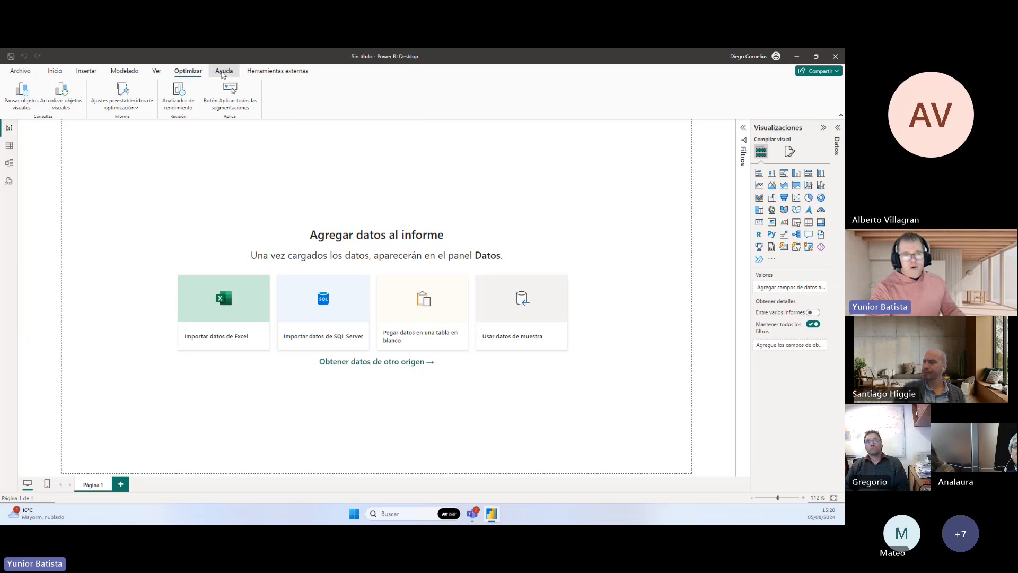
click(223, 71)
click(55, 71)
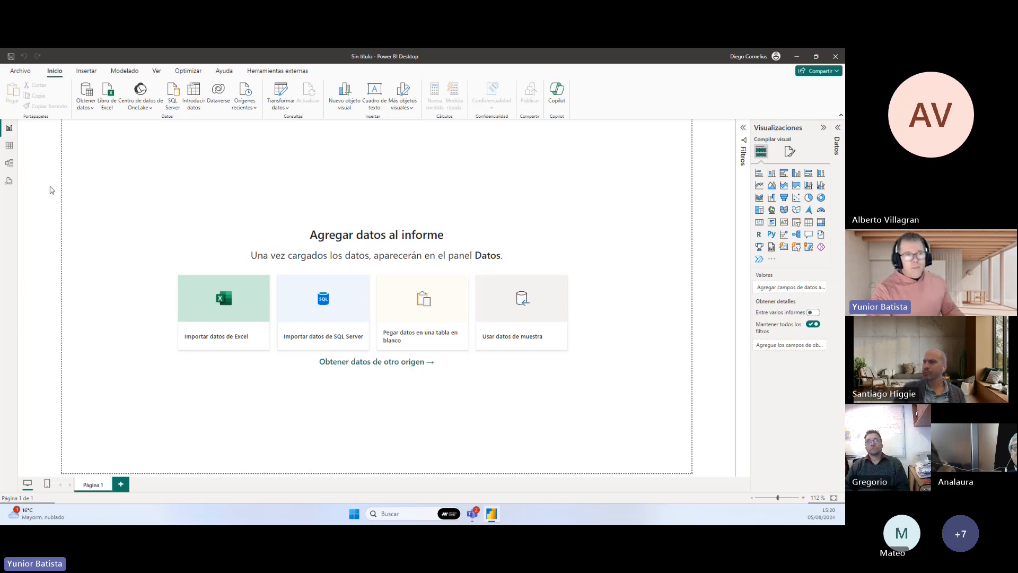
Frame the report, table and model view icons in red with an arrow at each, and box the DAX query view icon in blue.
key(ctrl+1)
click(7, 110)
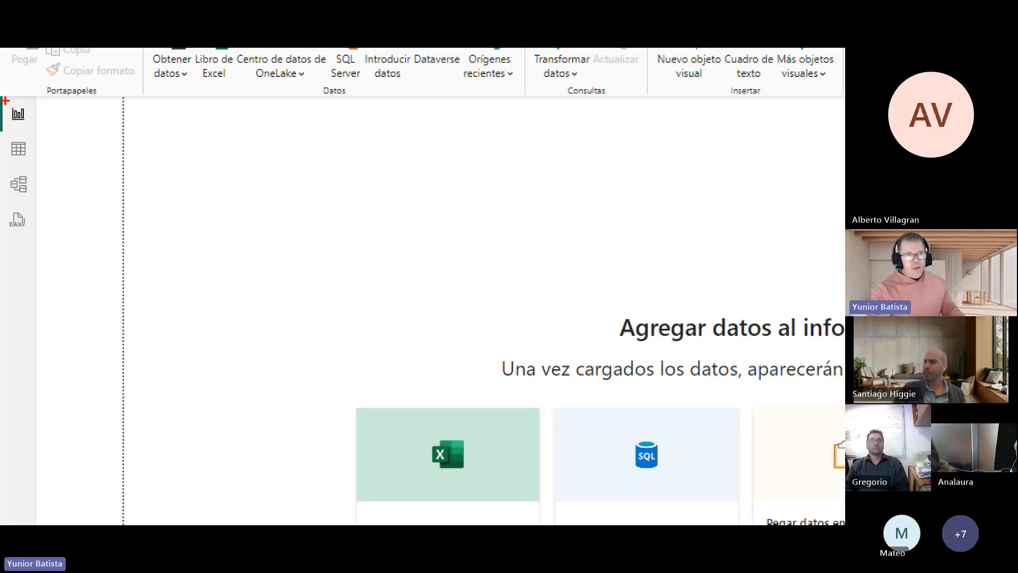
drag(4, 99, 33, 206)
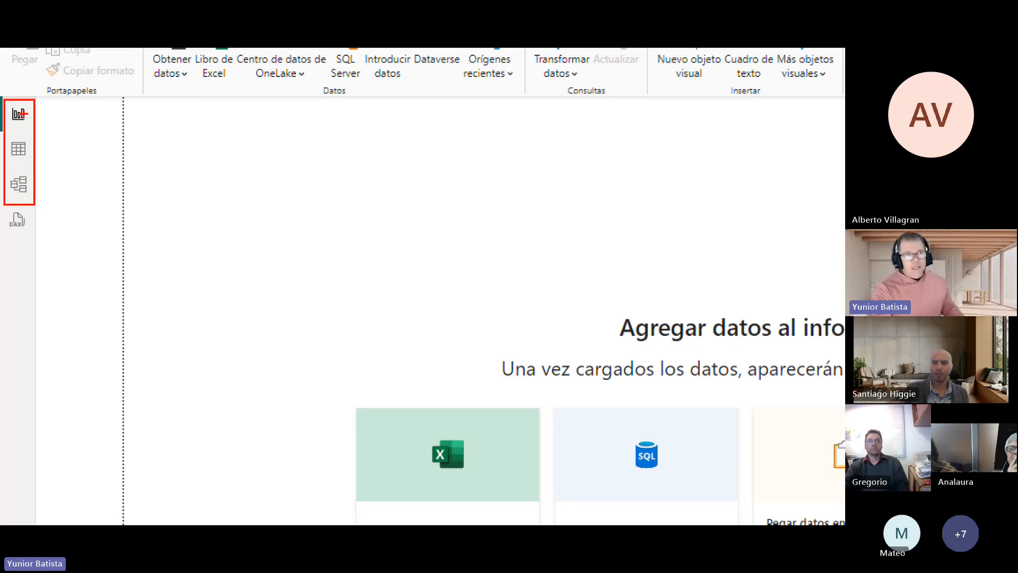
drag(31, 110, 56, 87)
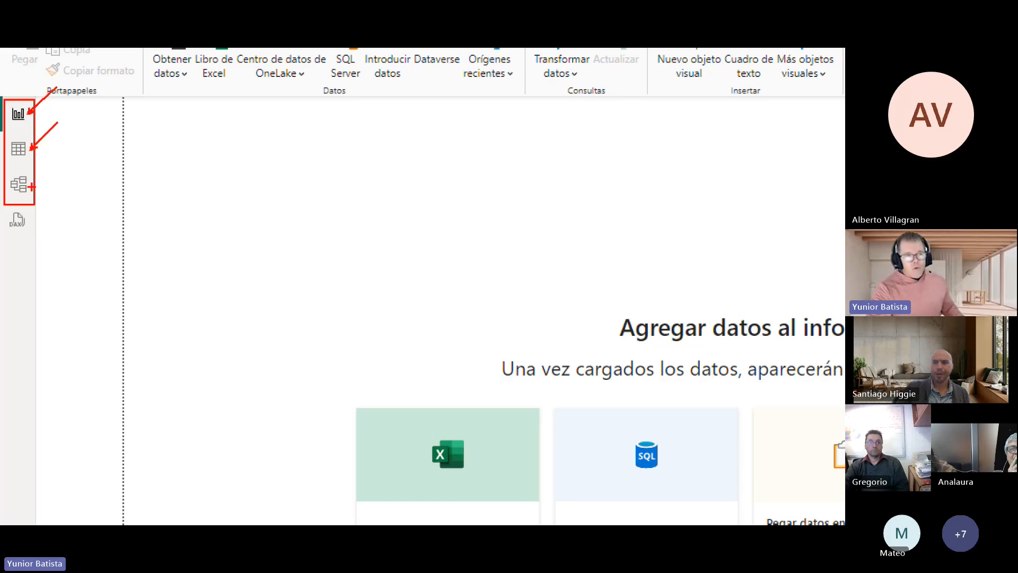
drag(31, 187, 73, 156)
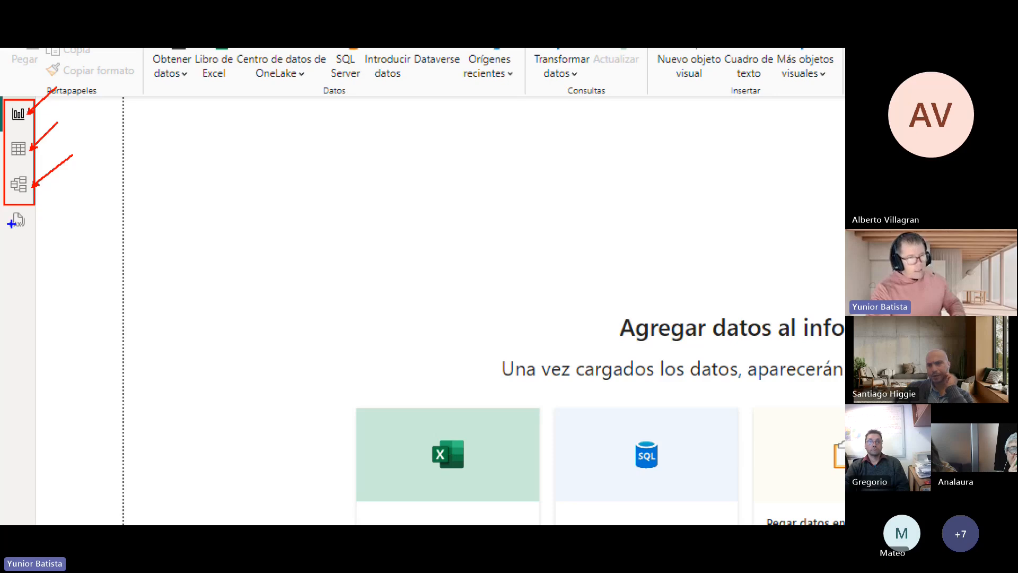
drag(7, 211, 32, 236)
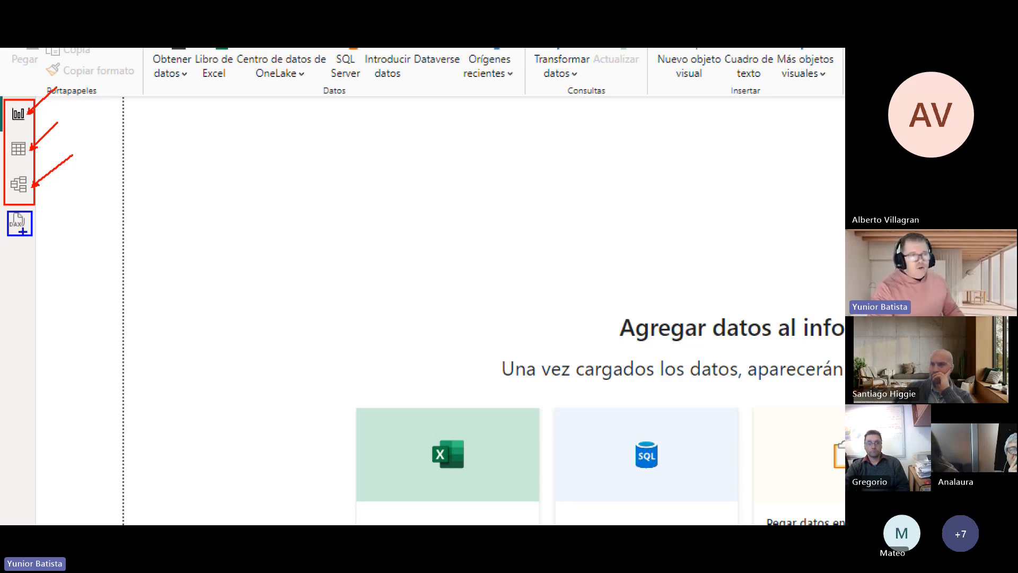
key(Escape)
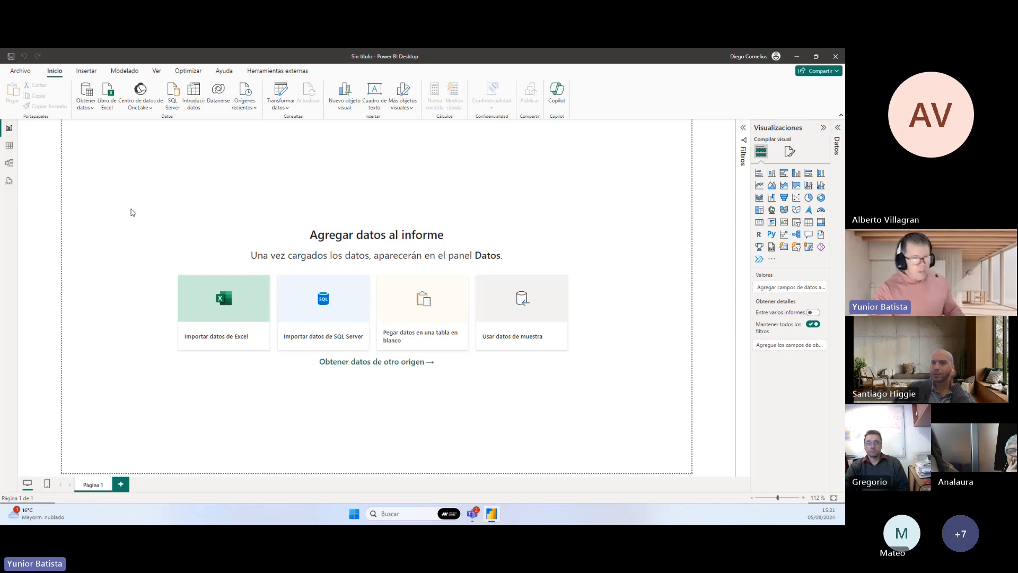
Frame the report canvas with a blue box, clear it, and view the table view before returning to the report view.
key(ctrl+1)
click(126, 200)
mouse_move(43, 94)
mouse_down()
mouse_move(700, 513)
mouse_move(837, 510)
mouse_up()
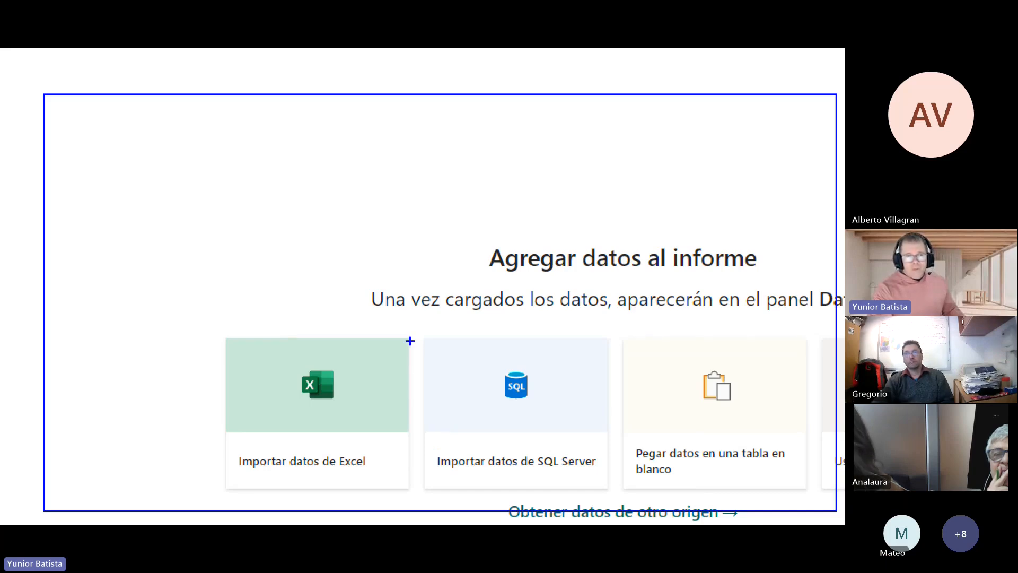
scroll(410, 341, down, 3)
key(Escape)
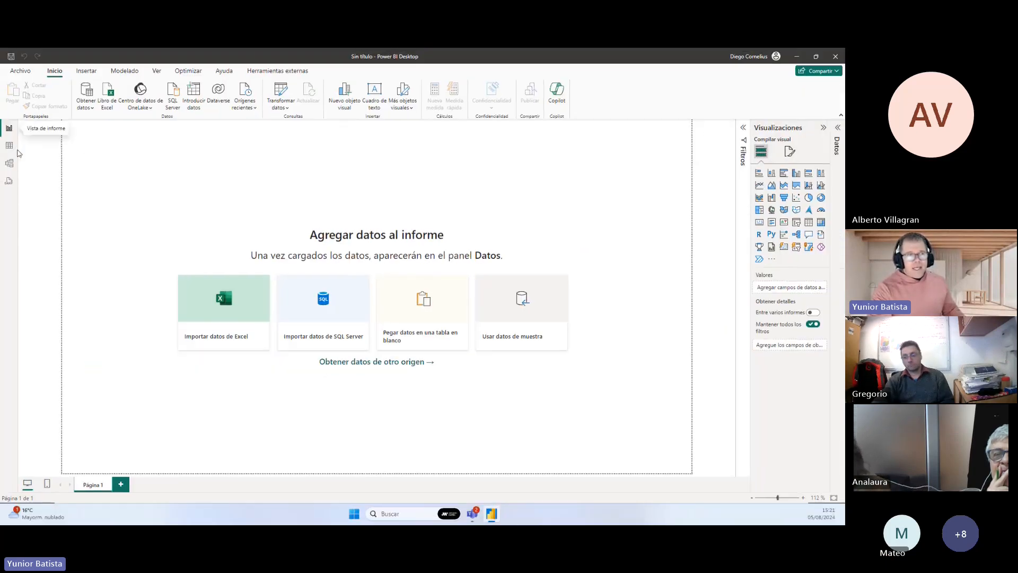
click(9, 144)
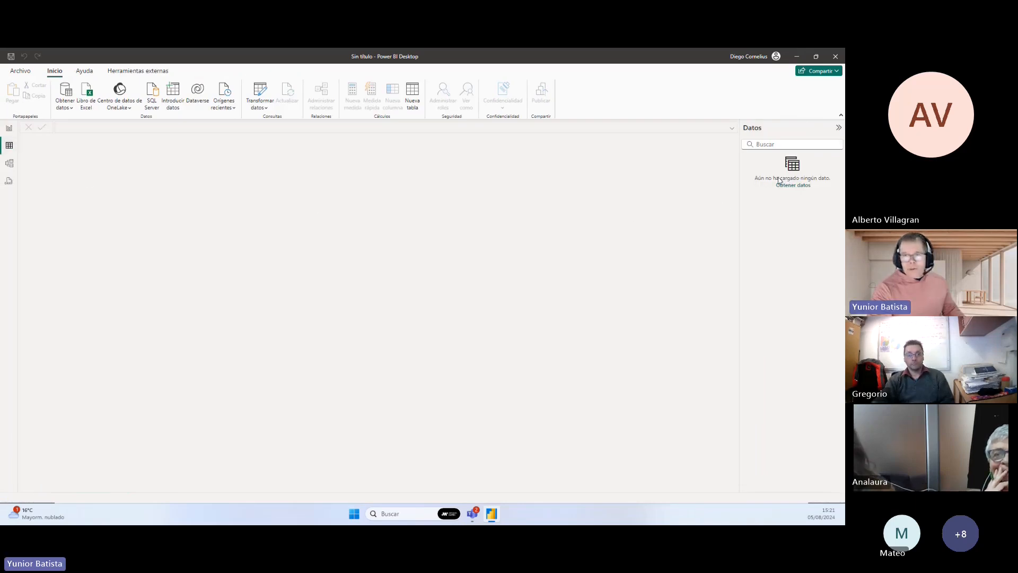
click(9, 130)
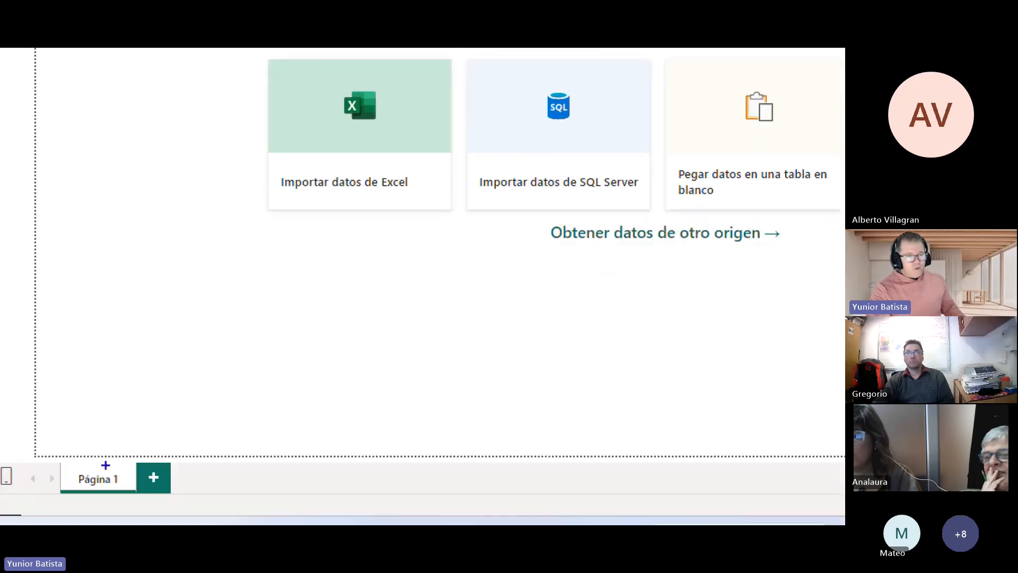
Mark the Página 1 tab with a blue box and arrow, add two new report pages, and return to Página 1.
mouse_move(55, 461)
mouse_down()
mouse_move(136, 493)
mouse_move(173, 361)
mouse_up()
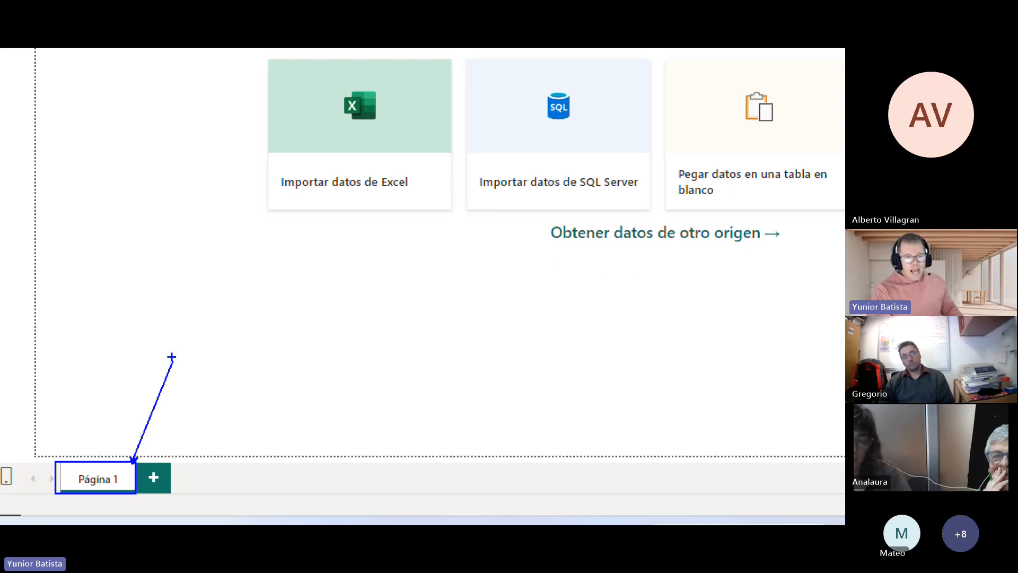
click(153, 478)
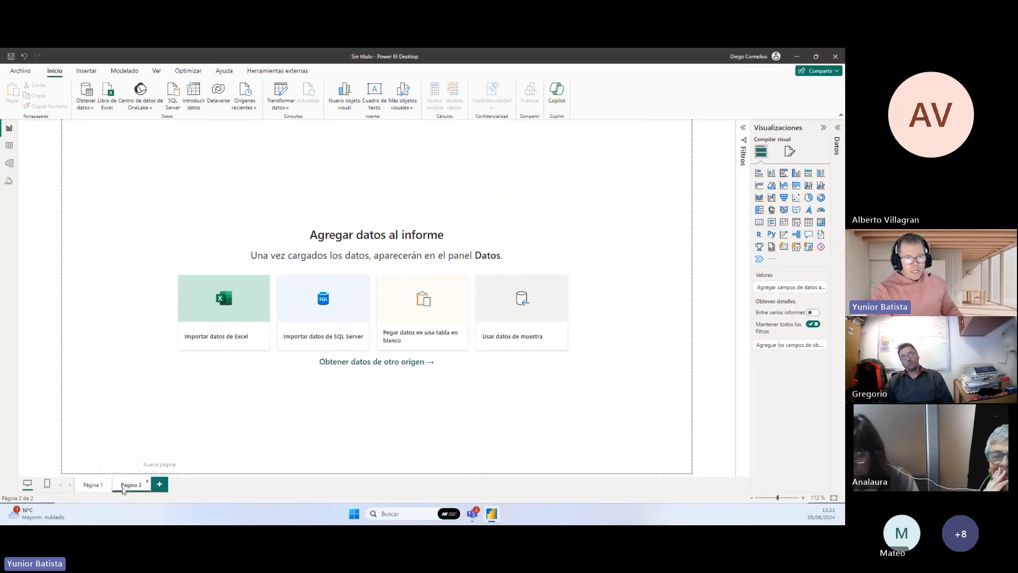
click(159, 484)
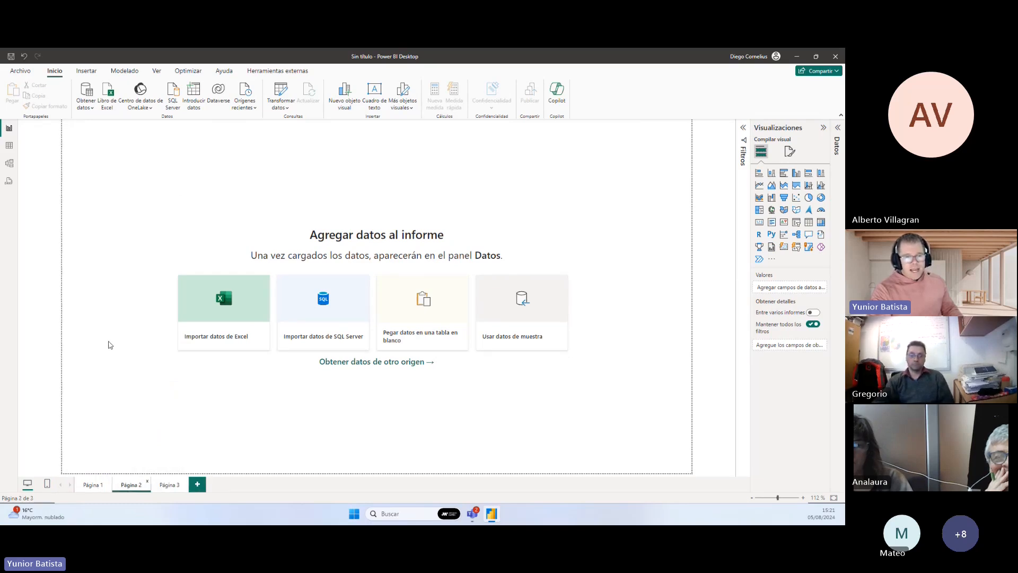
click(95, 488)
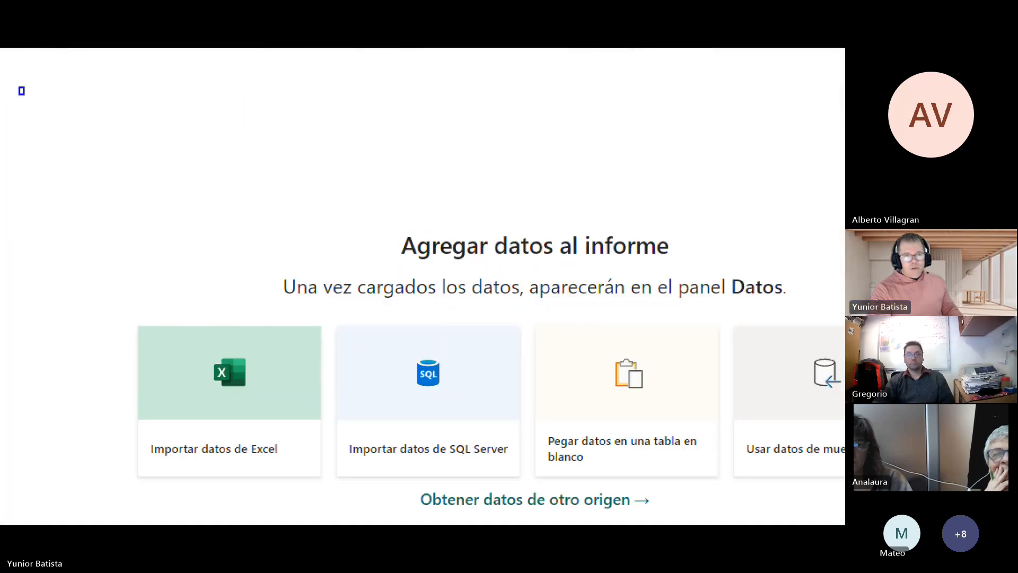
Sketch a dashboard layout in blue over the canvas: a large frame with three smaller boxes holding a wavy line, a circle and a 7.
drag(20, 88, 599, 459)
drag(44, 135, 182, 304)
mouse_move(59, 253)
mouse_down()
mouse_move(80, 222)
mouse_move(152, 210)
mouse_move(182, 233)
mouse_up()
mouse_move(298, 132)
mouse_down()
mouse_move(325, 262)
mouse_move(503, 299)
mouse_up()
mouse_move(387, 179)
mouse_down()
mouse_move(475, 265)
mouse_move(342, 183)
mouse_up()
mouse_move(199, 336)
mouse_down()
mouse_move(177, 414)
mouse_move(409, 453)
mouse_up()
mouse_move(251, 375)
mouse_down()
mouse_move(332, 373)
mouse_move(313, 443)
mouse_up()
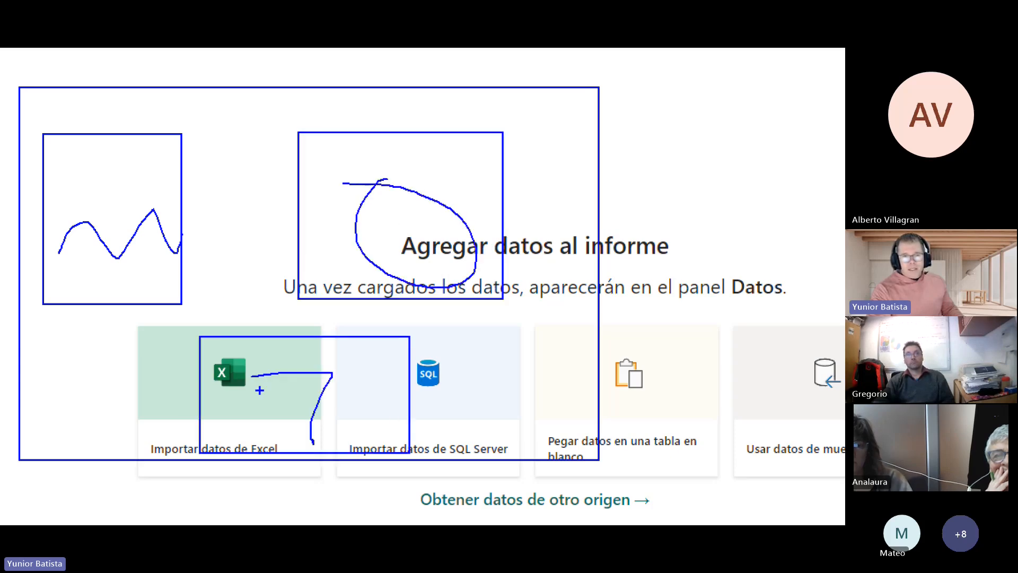
Add three strokes across the lower box of the dashboard sketch and clear the annotations.
drag(261, 390, 352, 397)
drag(255, 408, 347, 412)
drag(267, 419, 341, 430)
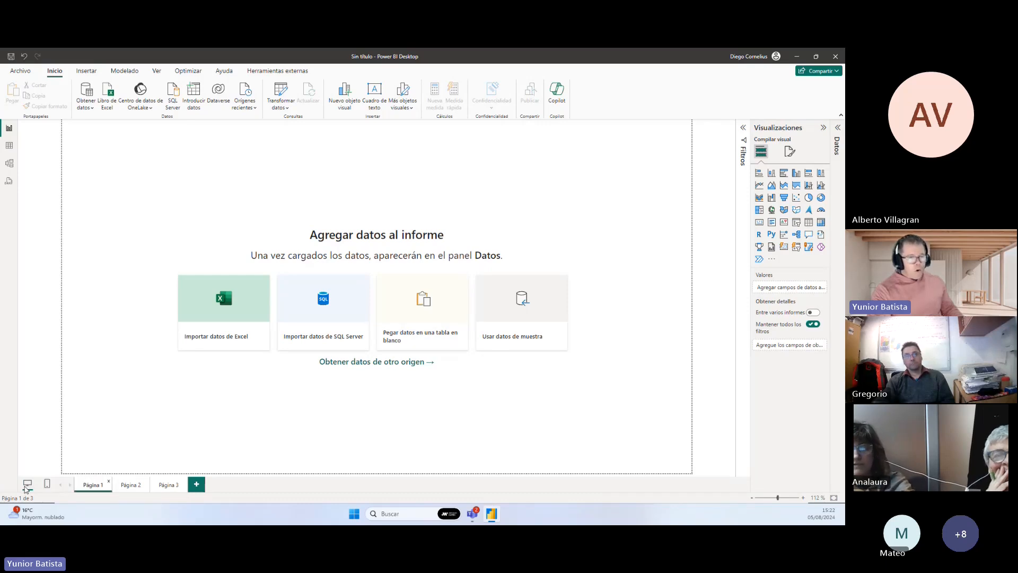
Box the desktop layout icon in blue, point an arrow at the mobile layout icon, and open the mobile layout view.
mouse_move(30, 446)
mouse_down()
mouse_move(58, 477)
mouse_move(99, 400)
mouse_up()
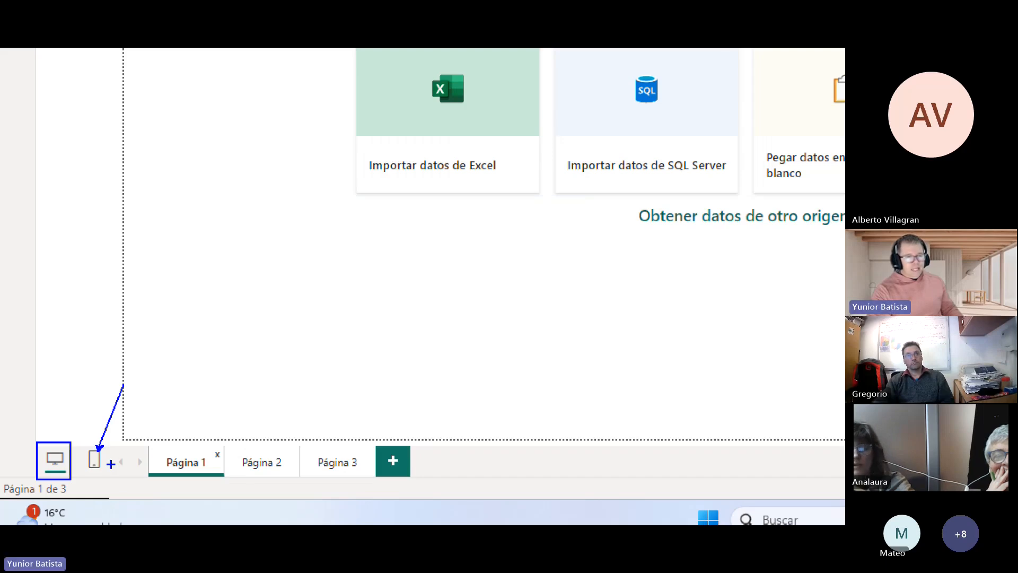
key(Escape)
click(47, 484)
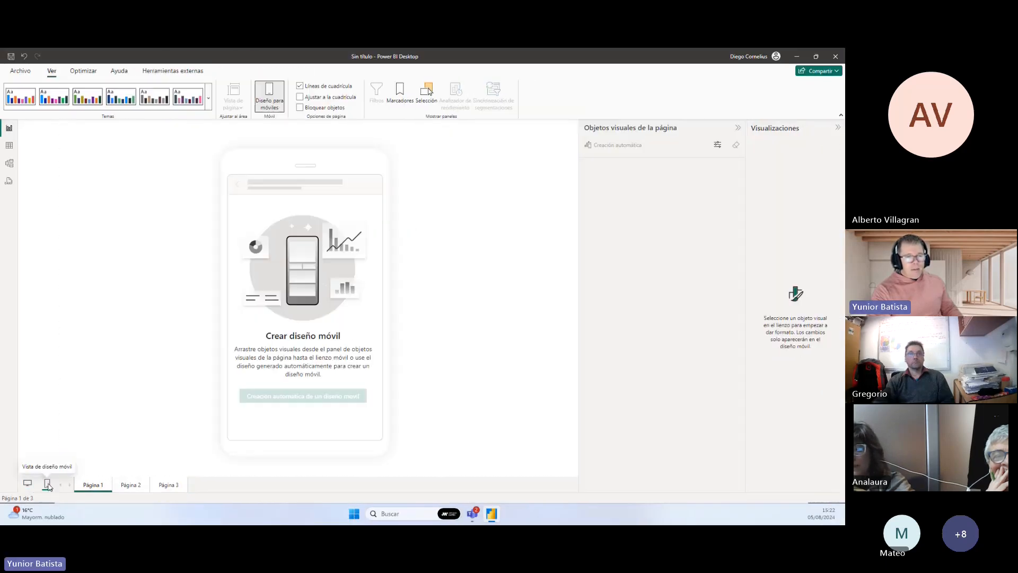
Frame the mobile layout canvas with a blue box, clear it, and return to the desktop layout with the Inicio commands.
key(ctrl+1)
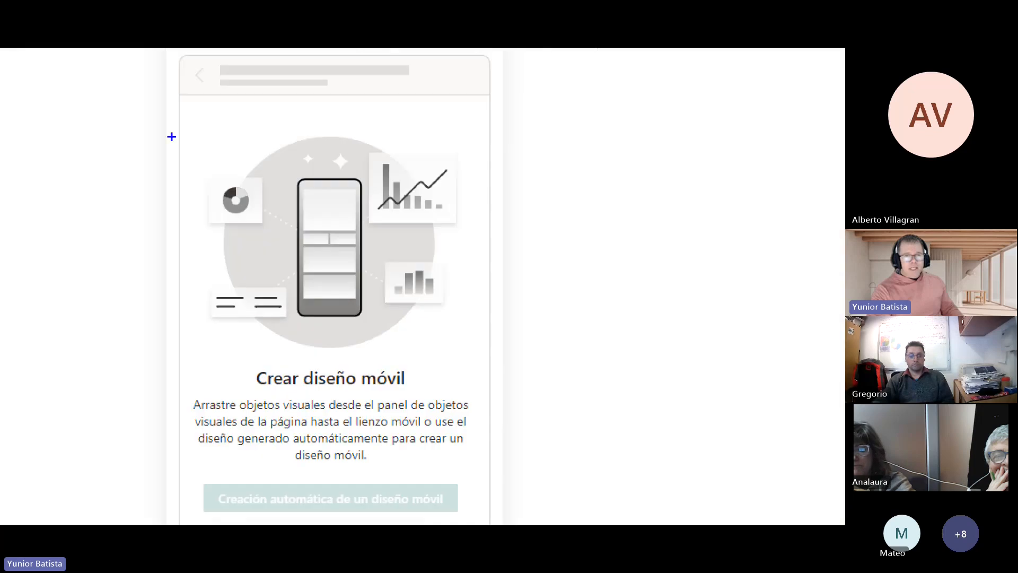
drag(218, 181, 381, 382)
drag(487, 470, 497, 516)
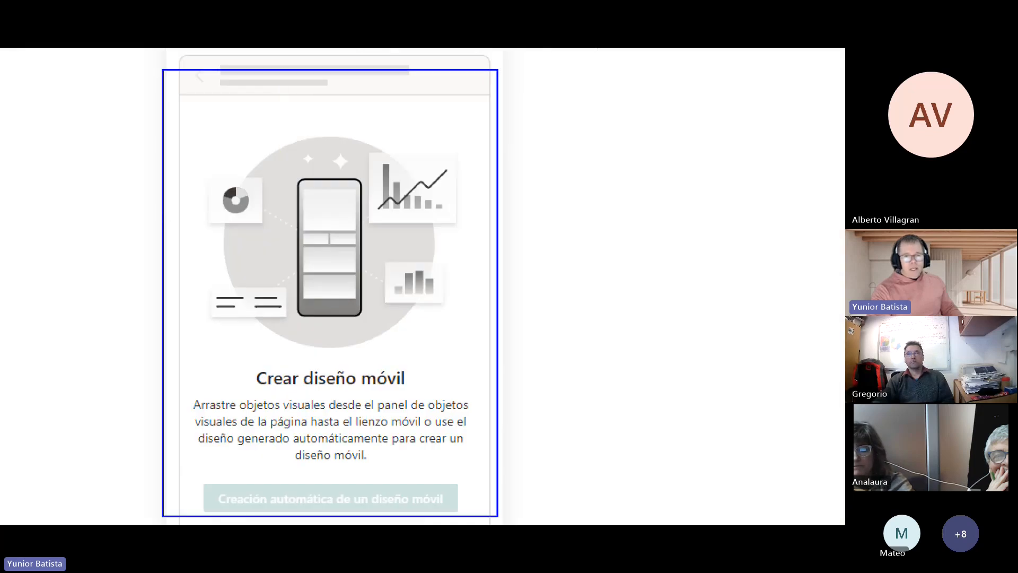
key(Escape)
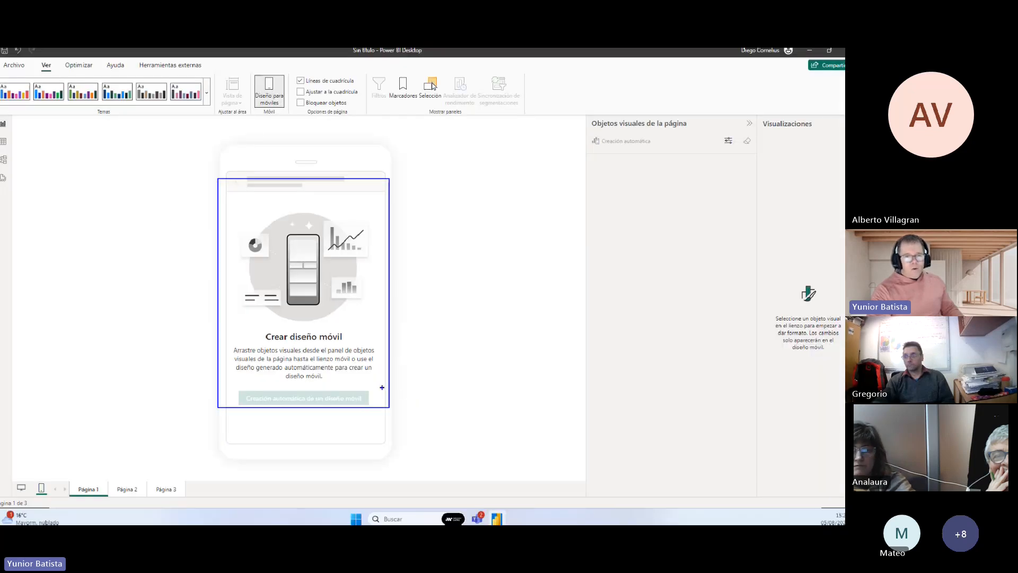
click(27, 485)
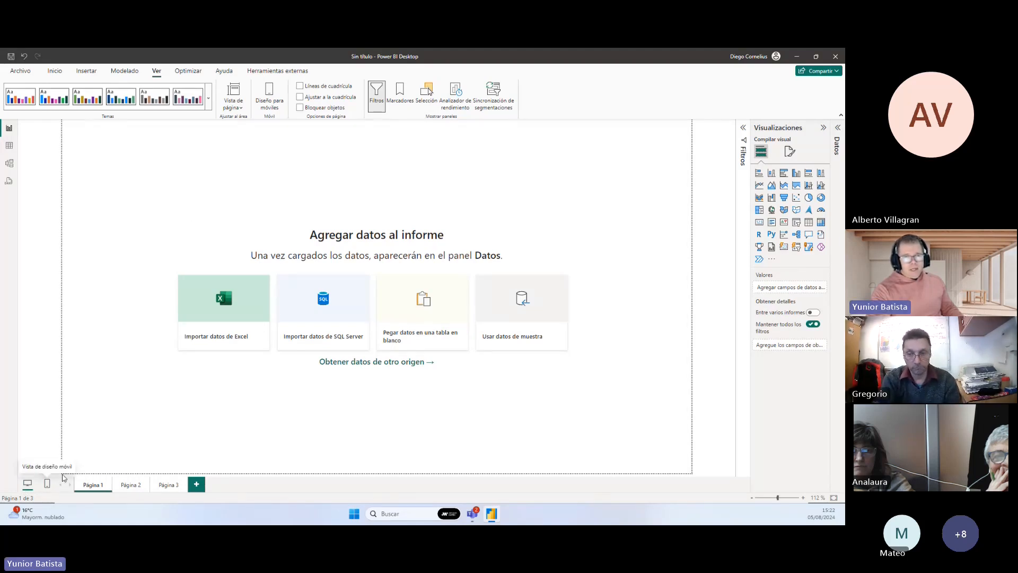
click(54, 72)
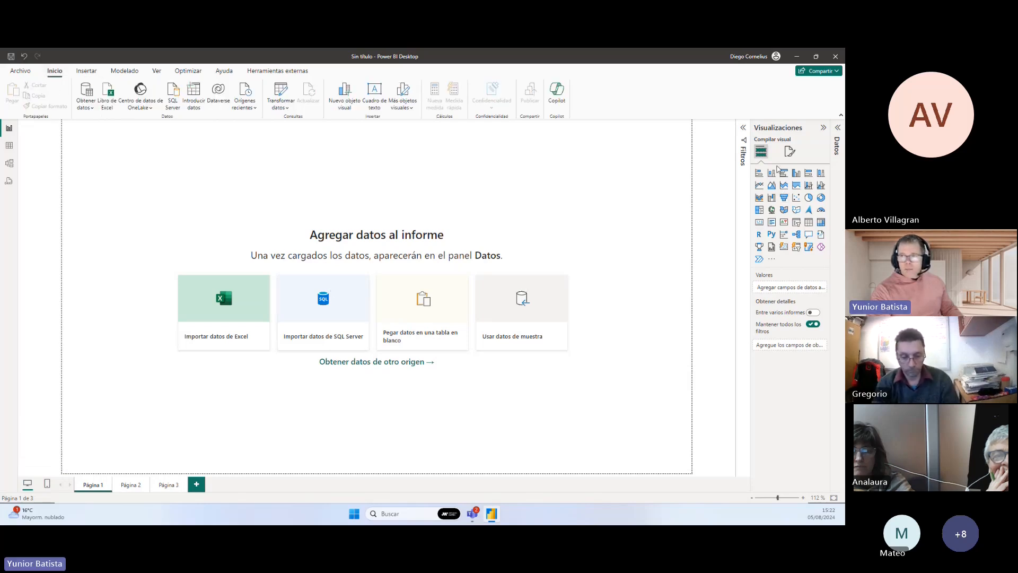
Expand the Datos and Filtros panes, and collapse all three side panes including Visualizaciones.
click(837, 128)
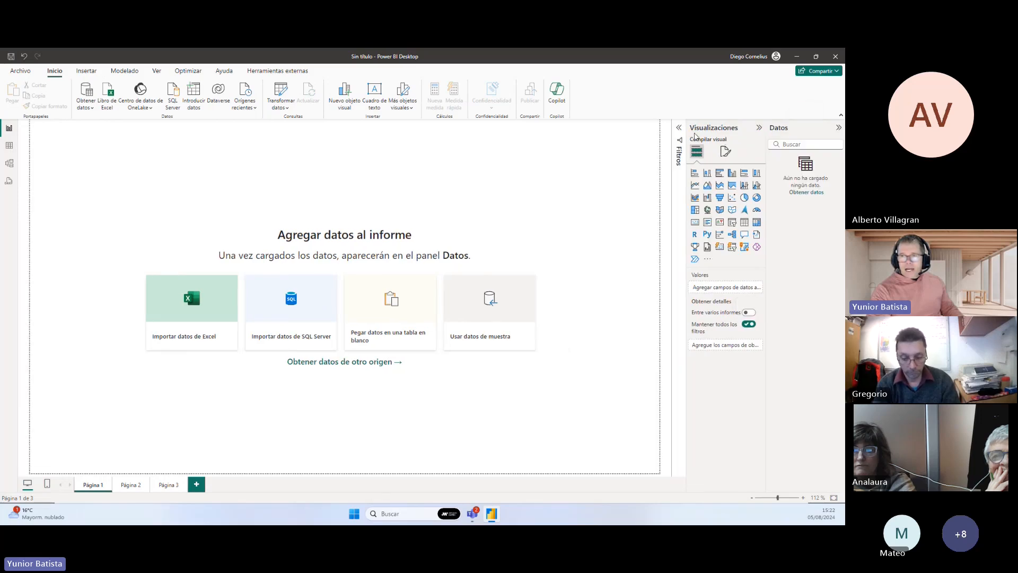
click(678, 128)
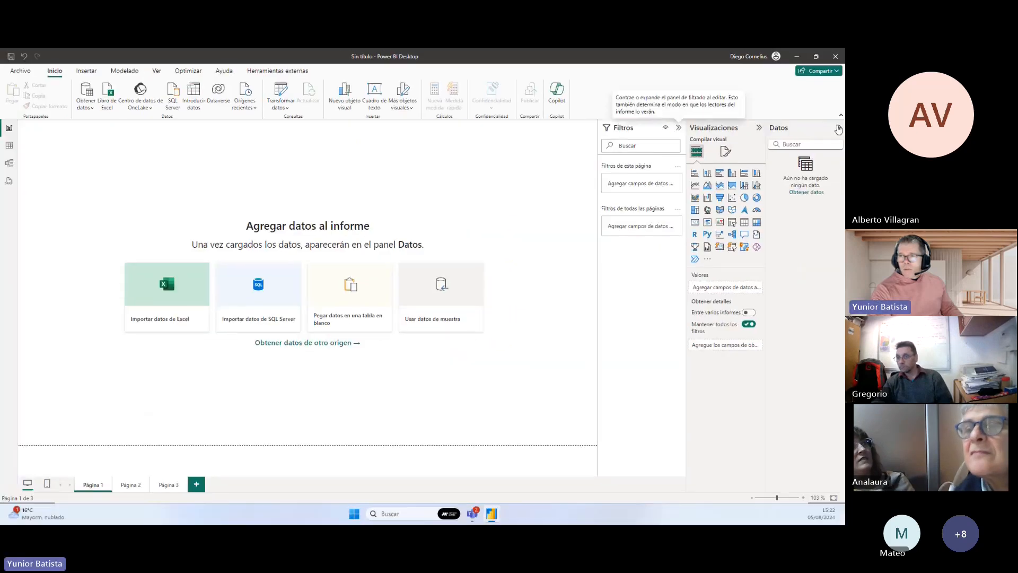
click(839, 128)
click(822, 128)
click(807, 128)
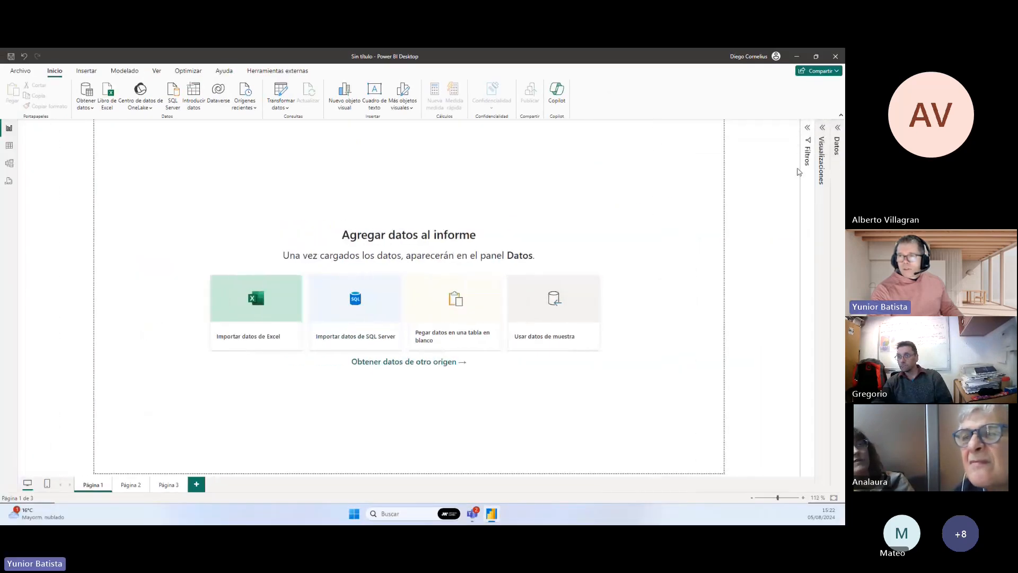
Expand the Filtros, Visualizaciones and Datos panes one after another.
click(808, 129)
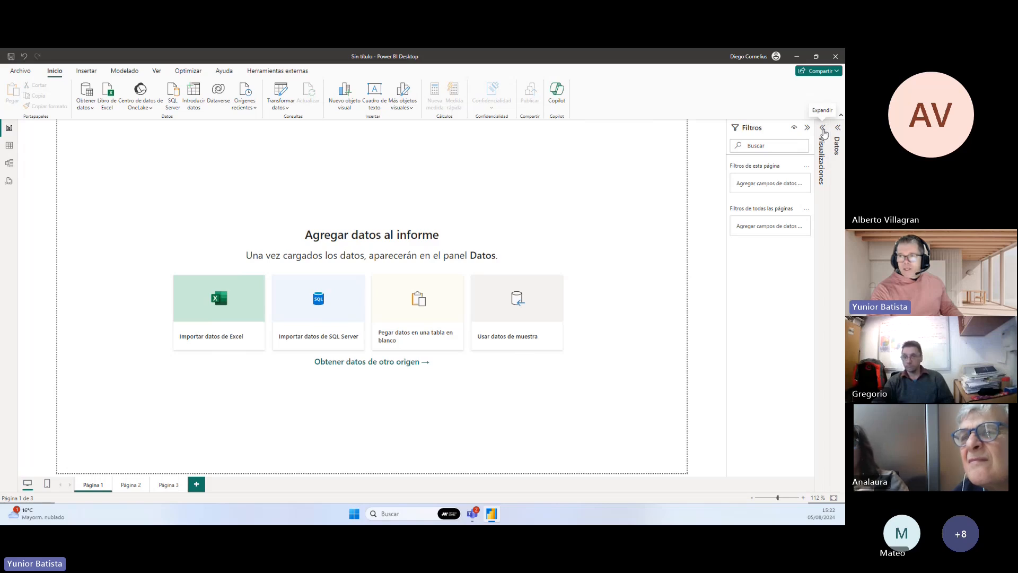
click(822, 129)
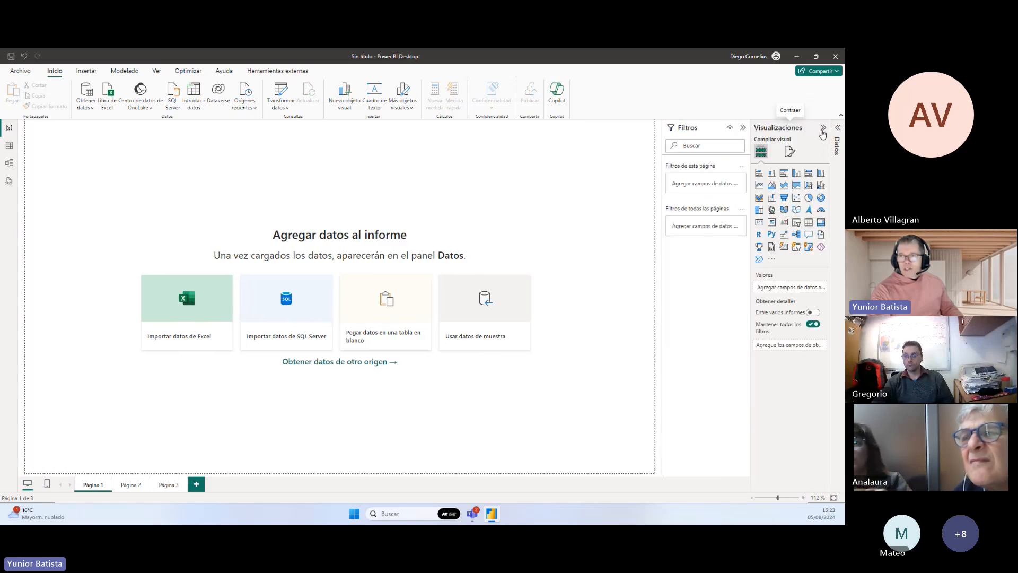
click(837, 127)
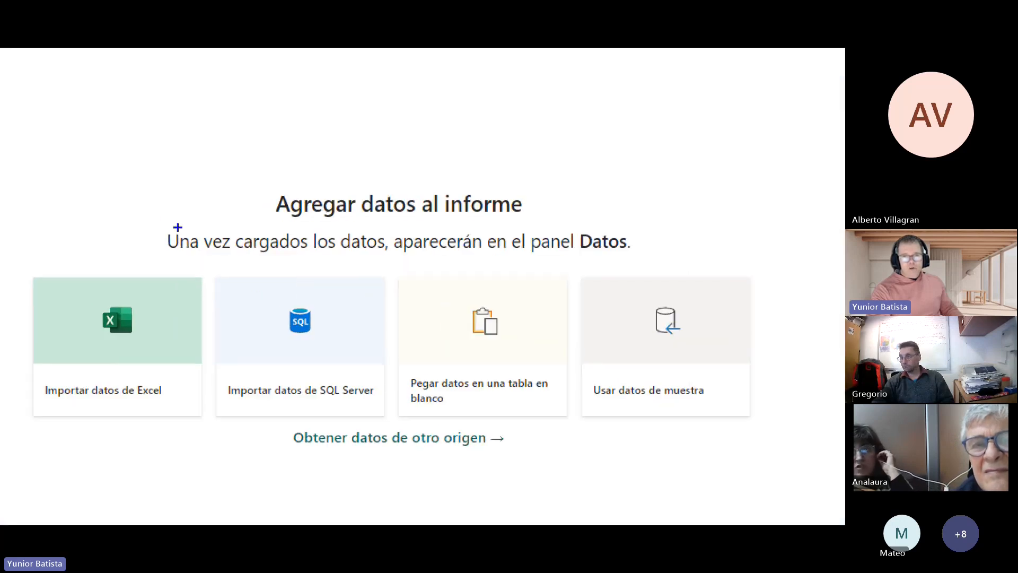
Frame the canvas hint about loaded data appearing in the Datos pane, clear the box, and check the Obtener datos sources.
mouse_move(185, 232)
mouse_down()
mouse_move(266, 248)
mouse_move(423, 251)
mouse_up()
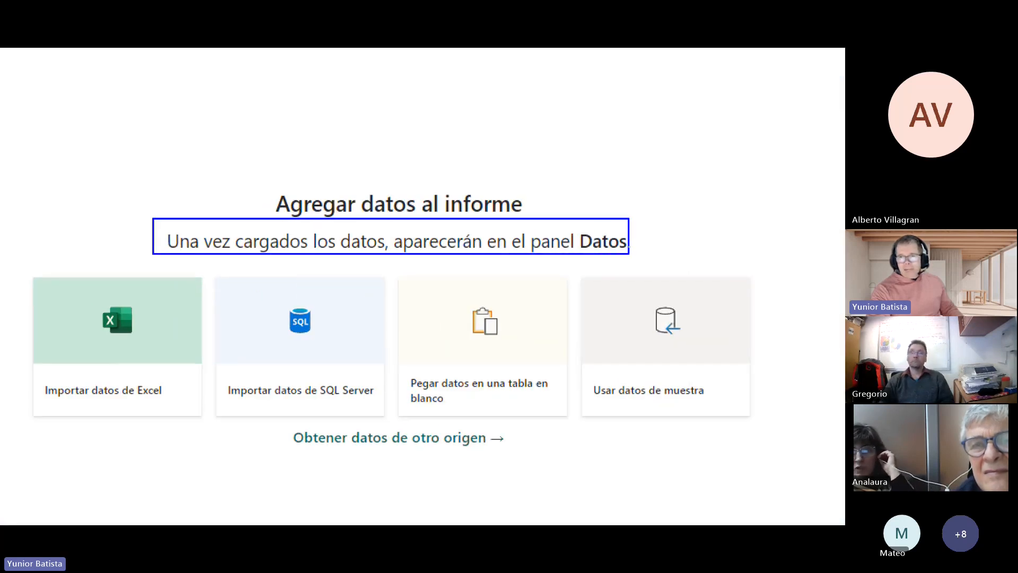
drag(629, 253, 639, 253)
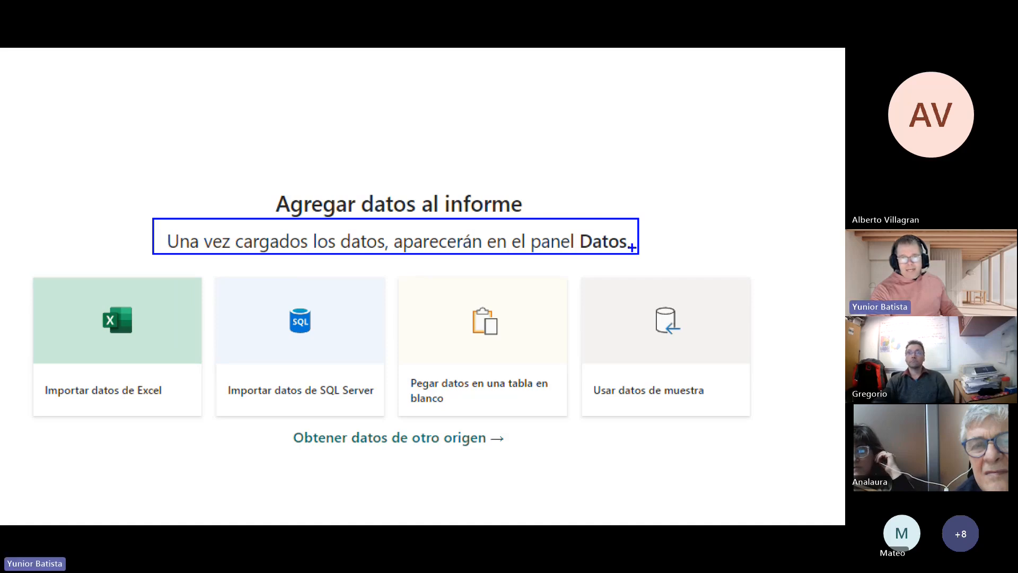
key(Escape)
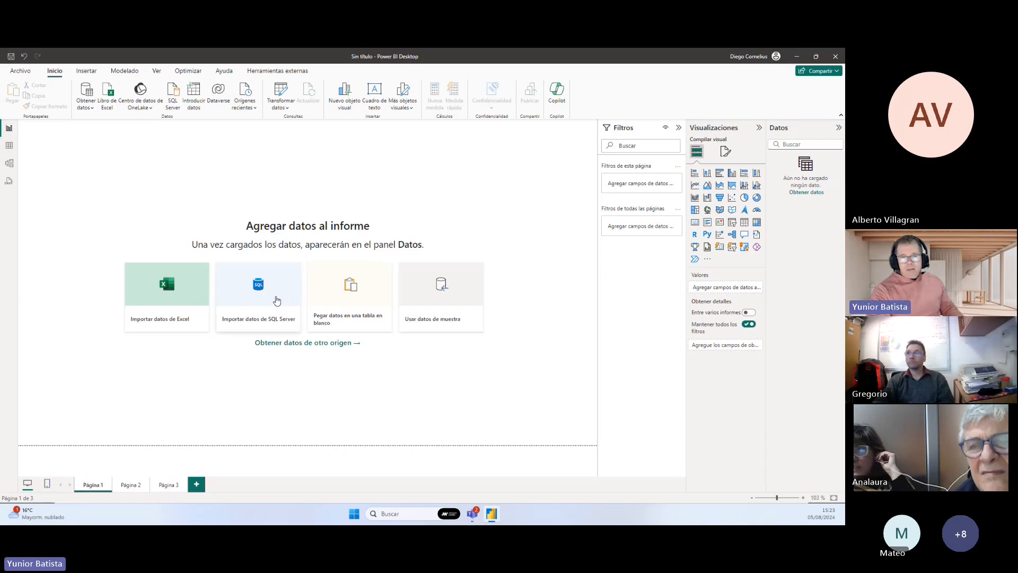
click(87, 114)
click(297, 177)
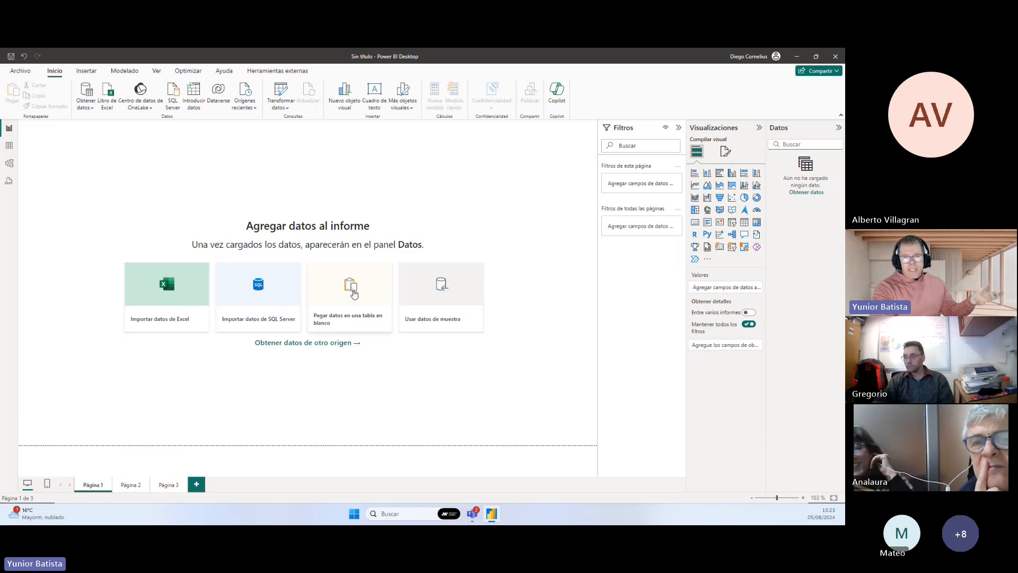
Use the sample data option on the canvas and load the sample data.
click(447, 292)
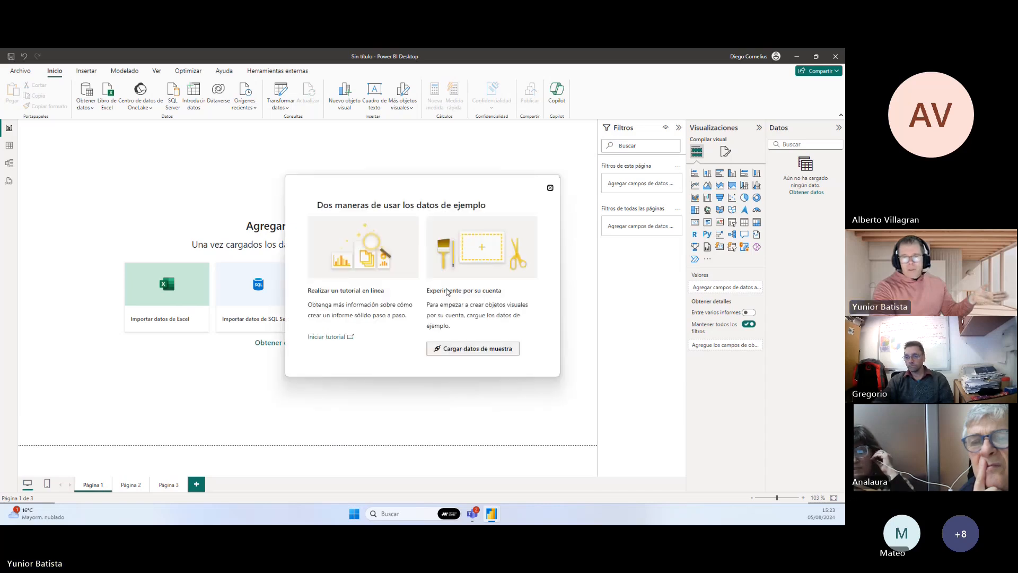
drag(393, 198, 358, 199)
click(429, 352)
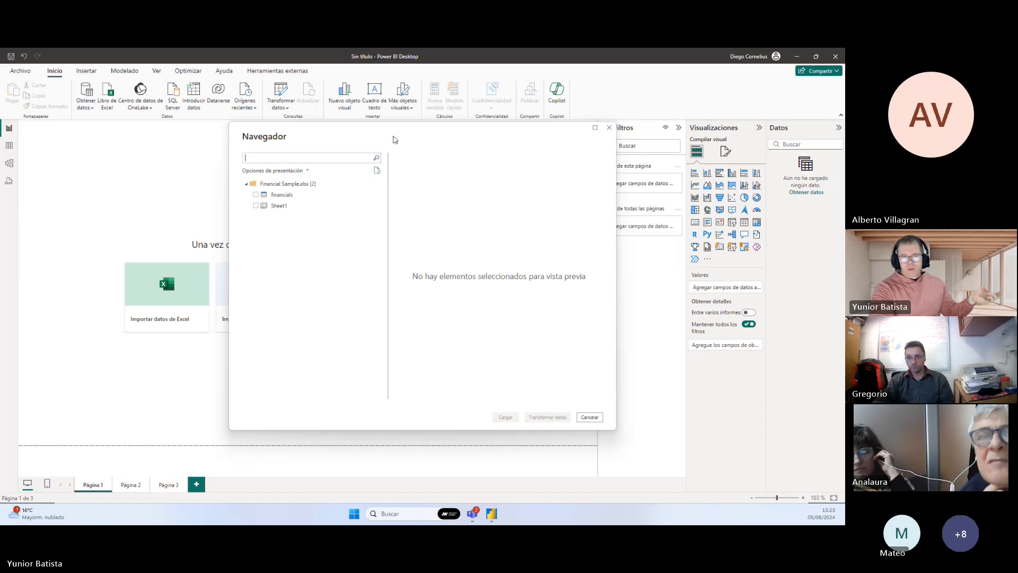
Move the Navegador window aside and preview the financials table and Sheet1 of Financial Sample.xlsx.
drag(415, 140, 383, 156)
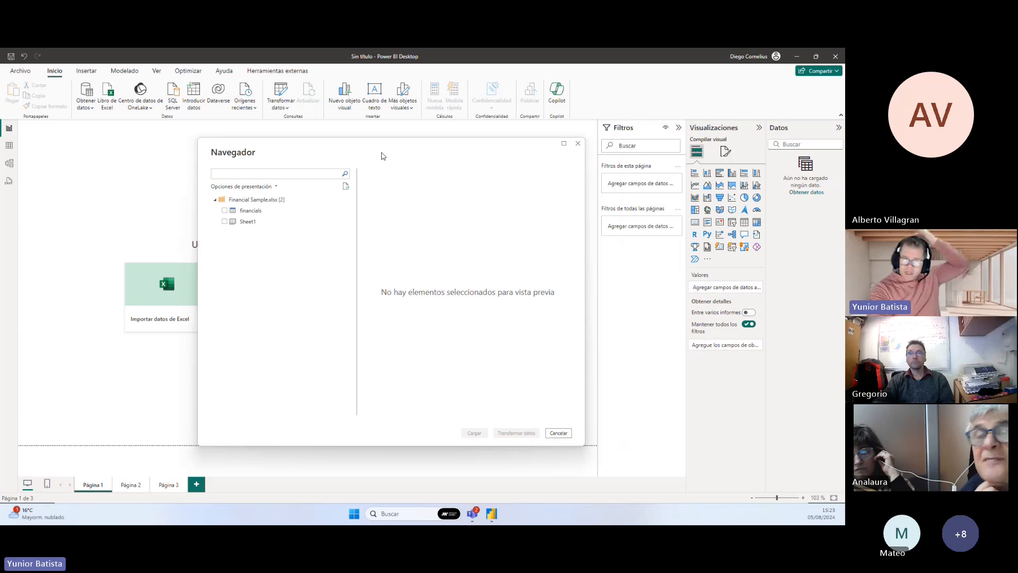
drag(357, 161, 333, 154)
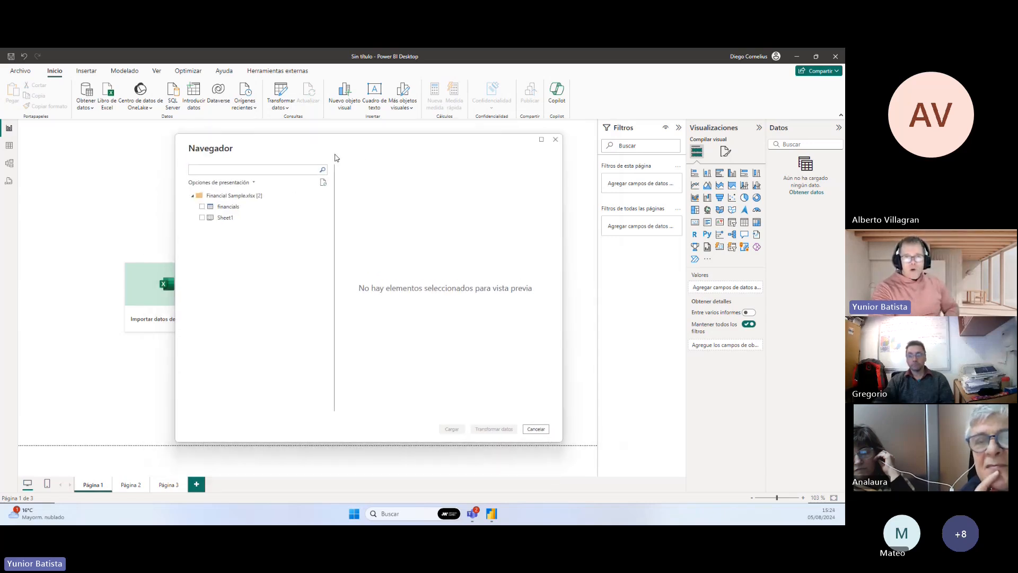
click(227, 208)
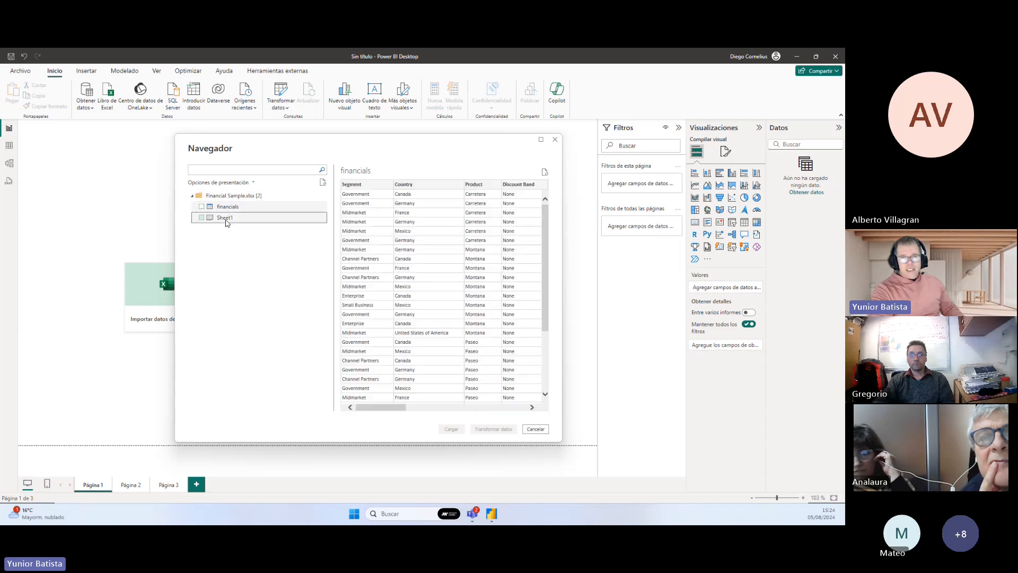
click(227, 219)
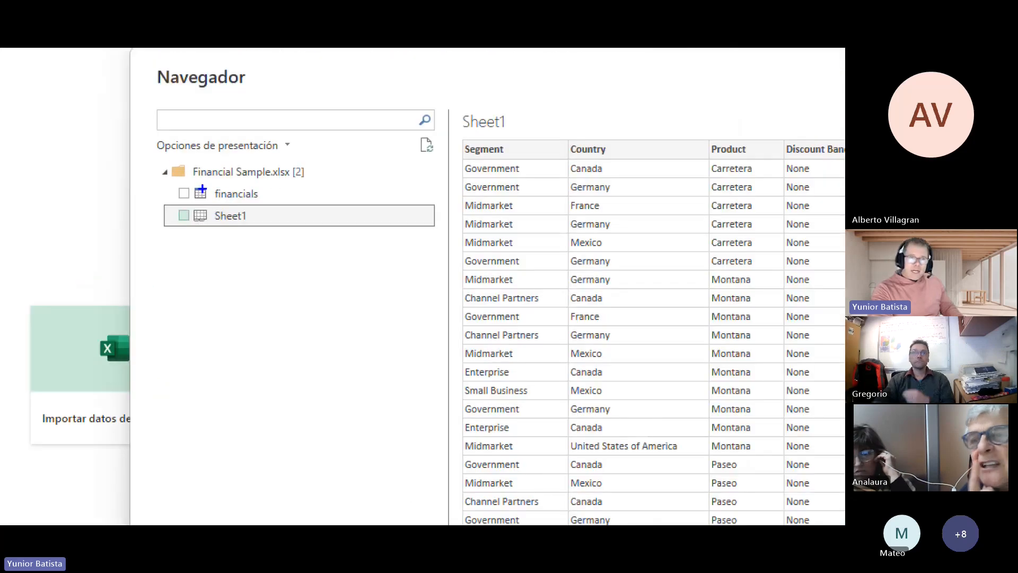
Point a blue arrow at the financials table icon, box the column headers in the Sheet1 preview, and clear the annotations.
drag(205, 181, 208, 133)
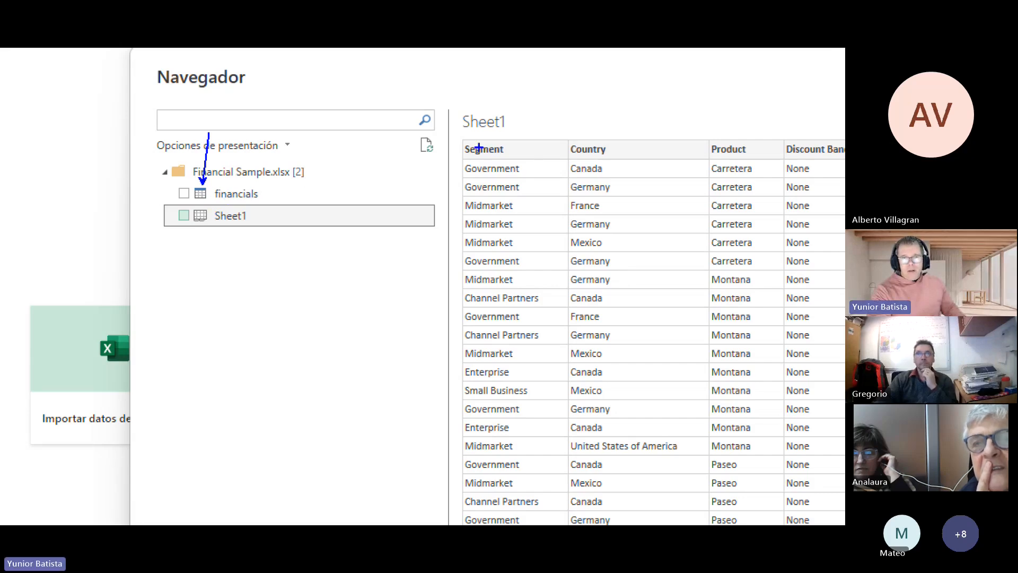
drag(466, 141, 636, 154)
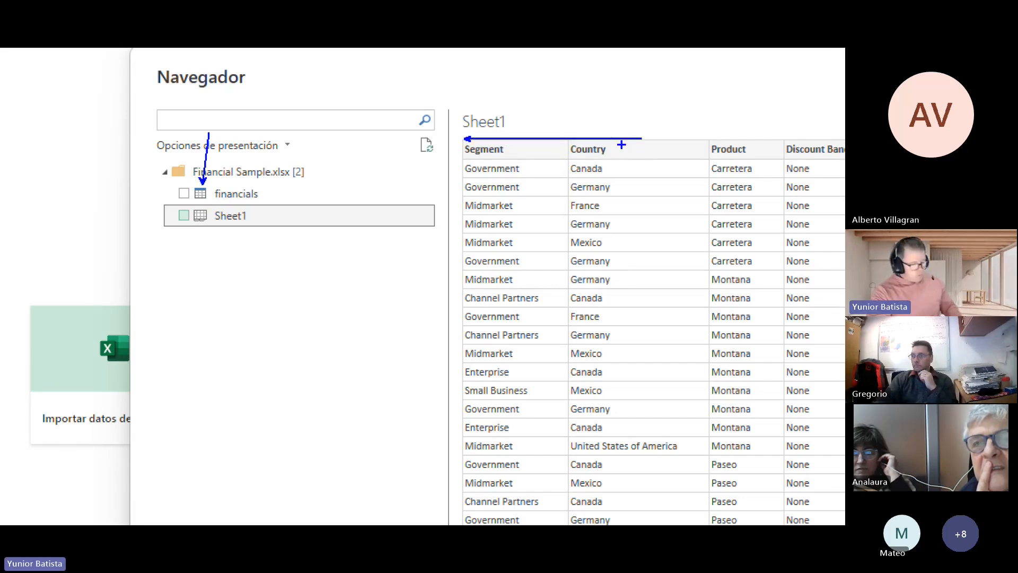
key(ctrl+z)
mouse_move(466, 139)
mouse_down()
mouse_move(588, 159)
mouse_move(841, 159)
mouse_up()
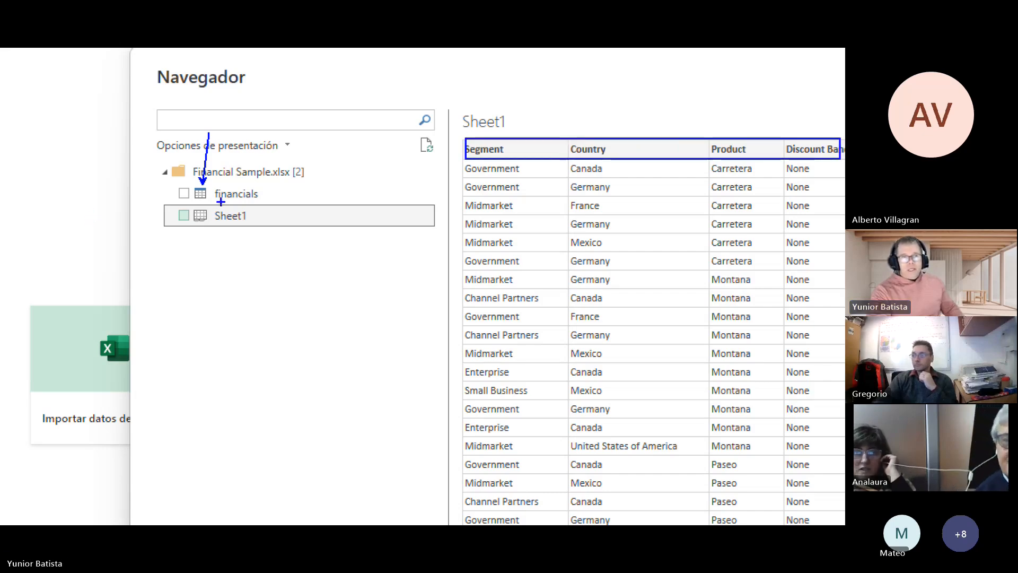
key(Escape)
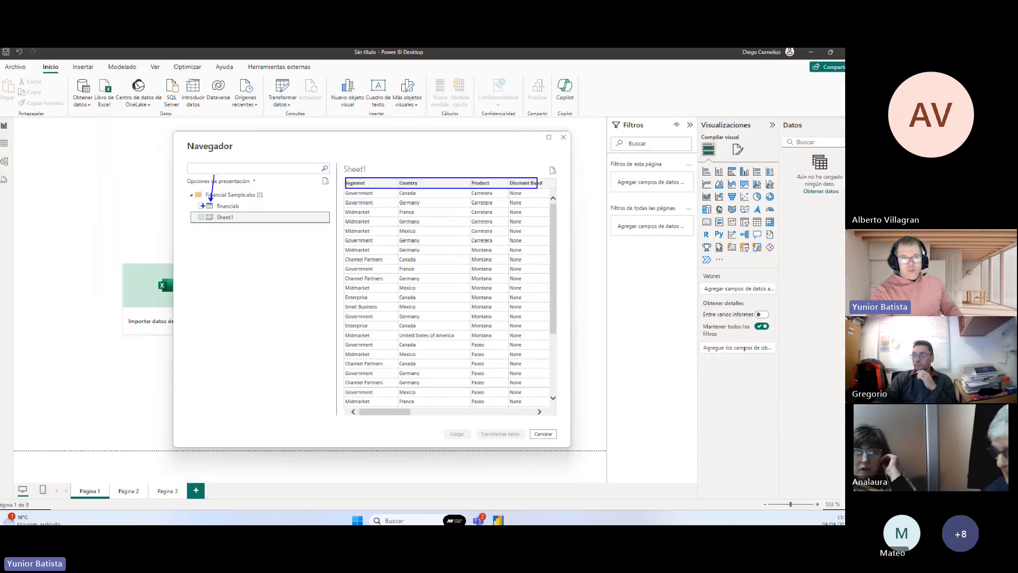
Select the financials table for import and shift the Navegador window further aside.
click(202, 207)
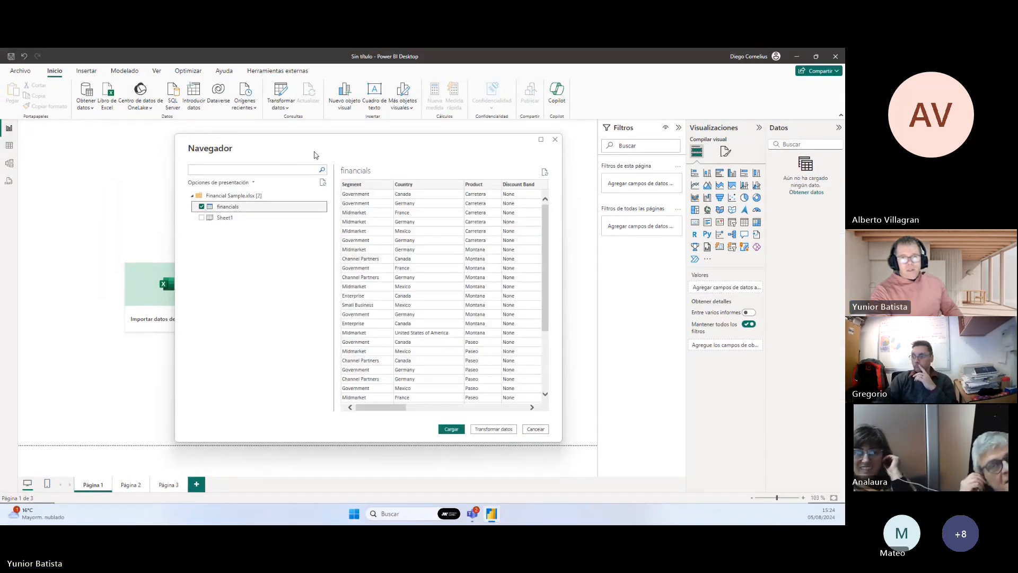
drag(314, 155, 273, 152)
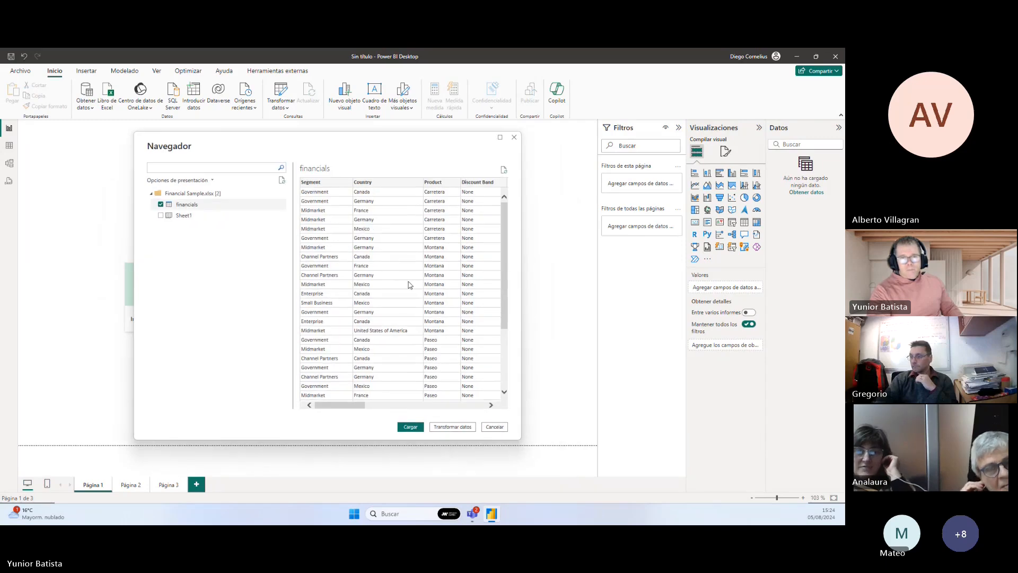
drag(388, 152, 357, 146)
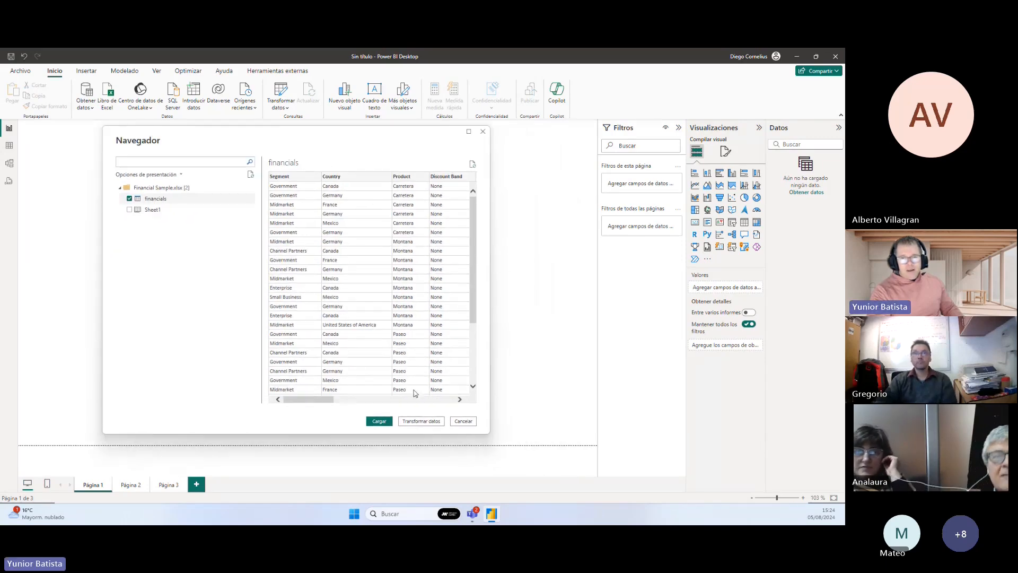
Point blue arrows at the Cargar, Transformar datos and Cancelar options, and cross out Cancelar.
key(ctrl+1)
click(408, 434)
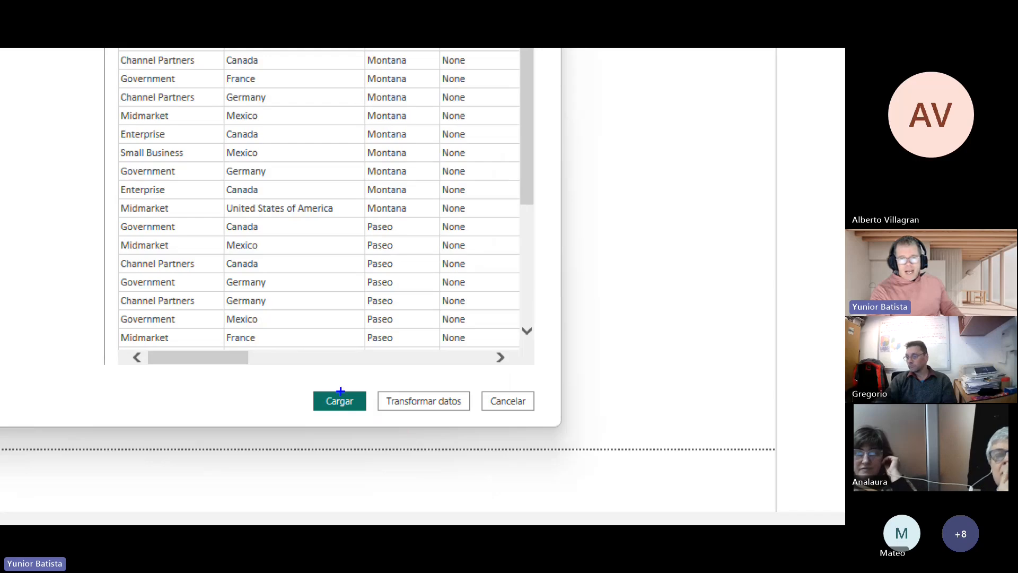
drag(332, 383, 333, 331)
drag(416, 384, 416, 331)
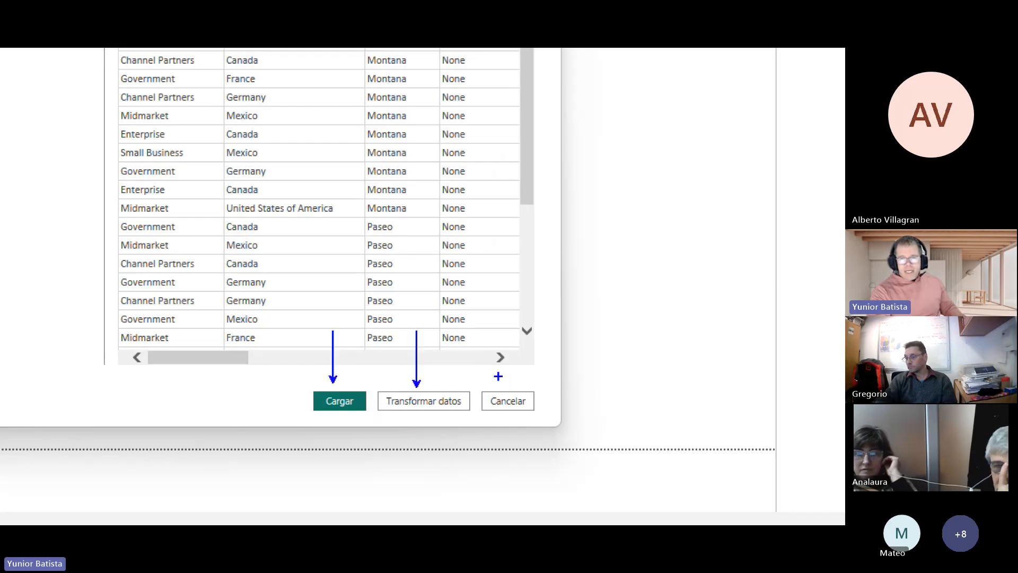
drag(507, 386, 509, 332)
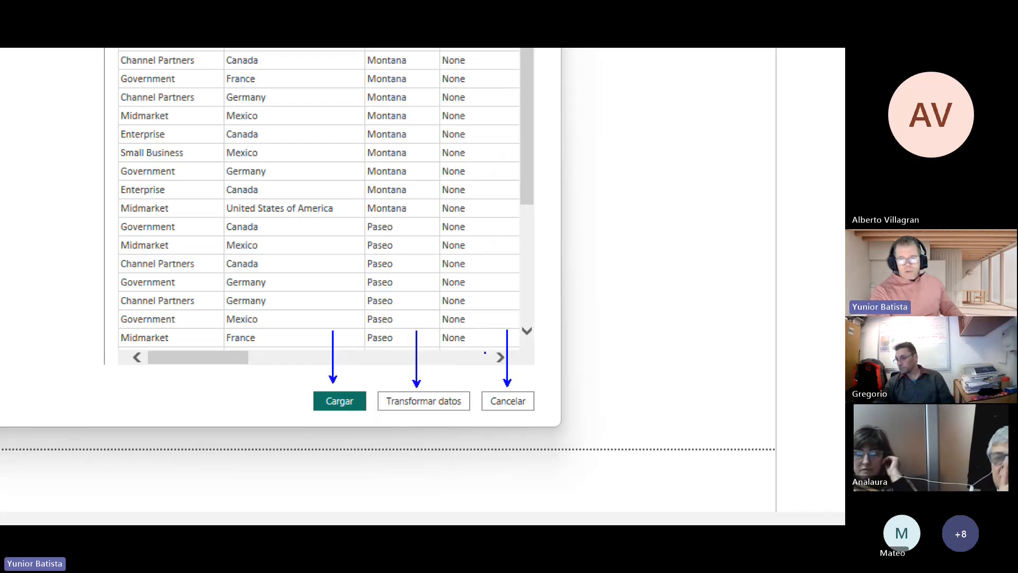
drag(546, 385, 484, 419)
drag(482, 382, 524, 412)
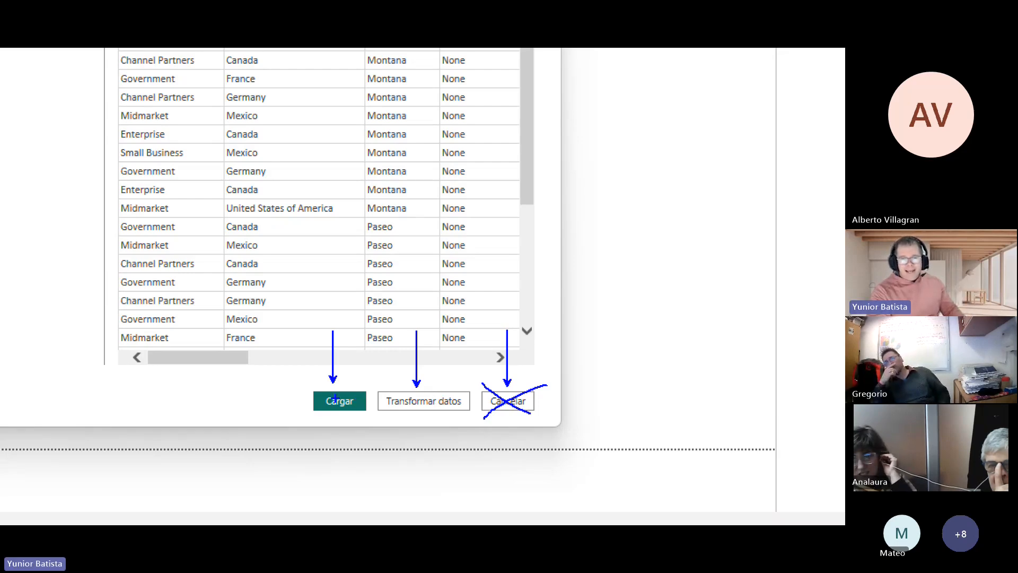
Clear the annotations, load the financials table into the report and select it in the data list.
key(Escape)
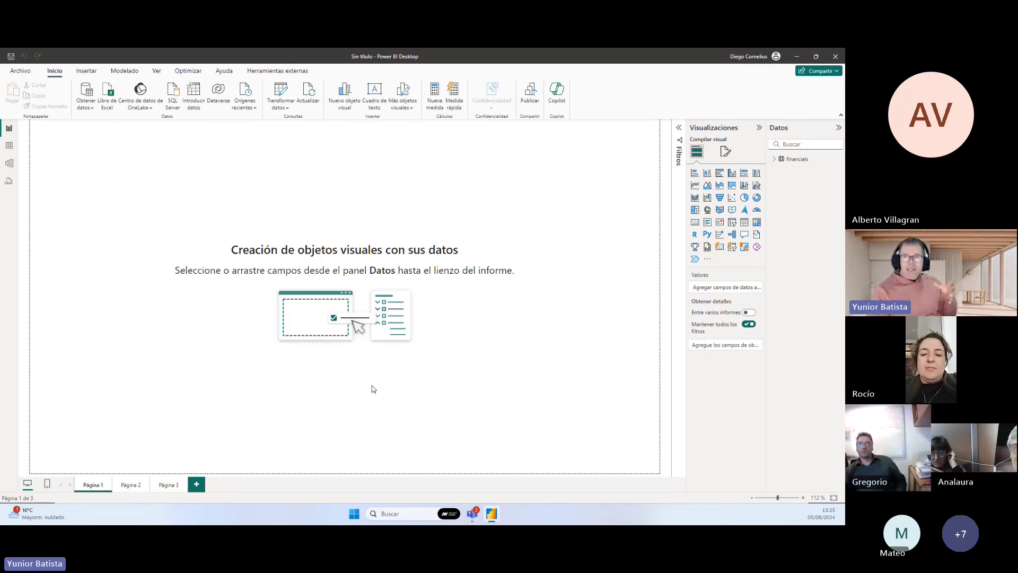
click(795, 159)
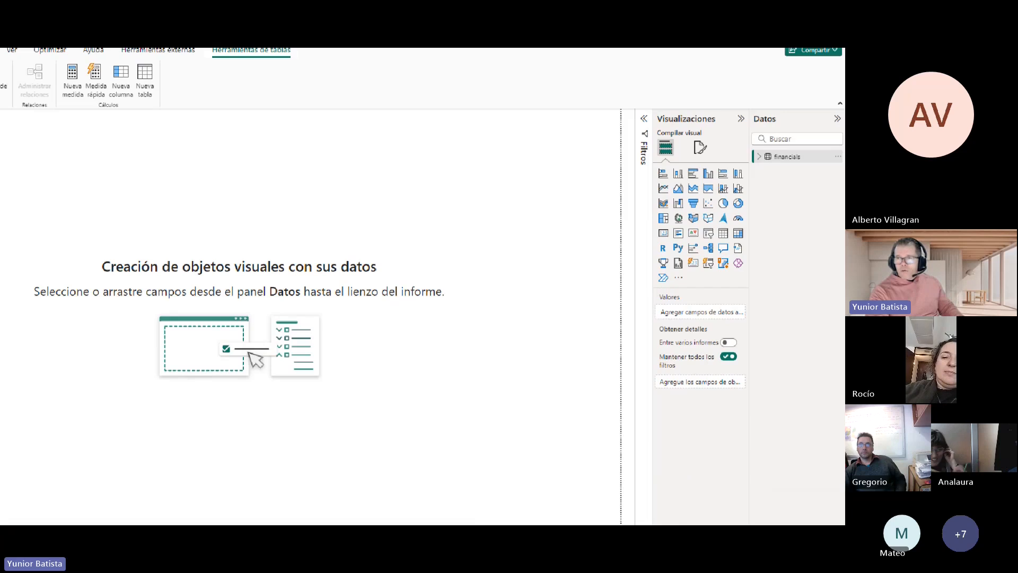
drag(722, 169, 722, 222)
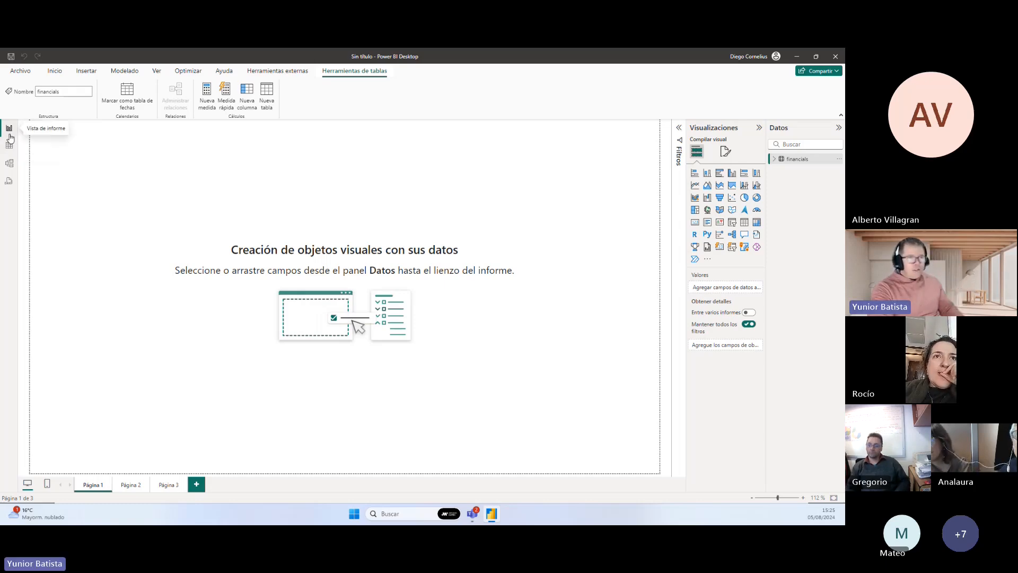
Box the view icons in blue, point arrows at the report, table and model views, and clear the annotations.
key(ctrl+1)
drag(1, 107, 37, 226)
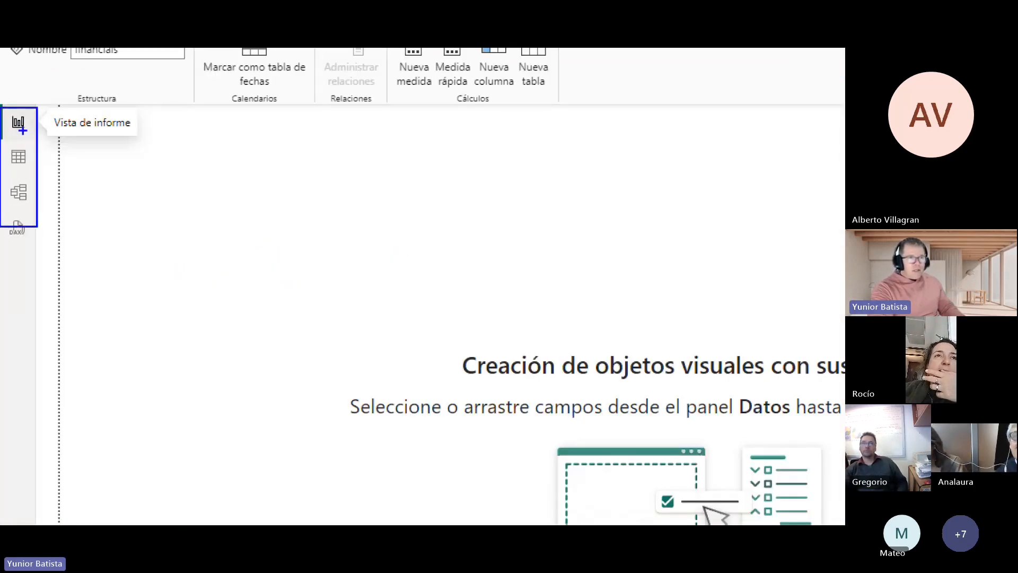
drag(27, 118, 48, 97)
drag(30, 152, 50, 127)
drag(33, 188, 64, 163)
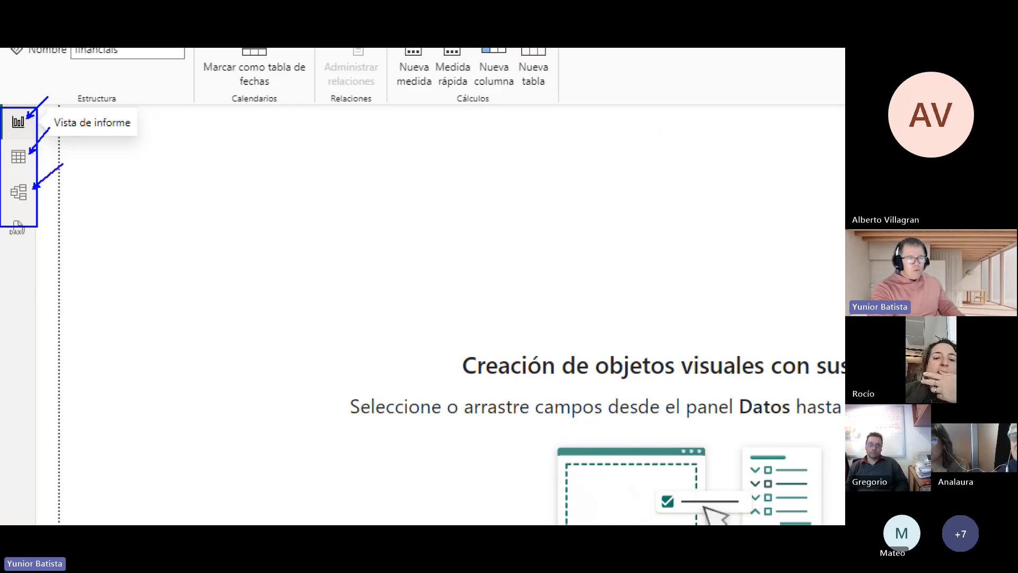
key(Escape)
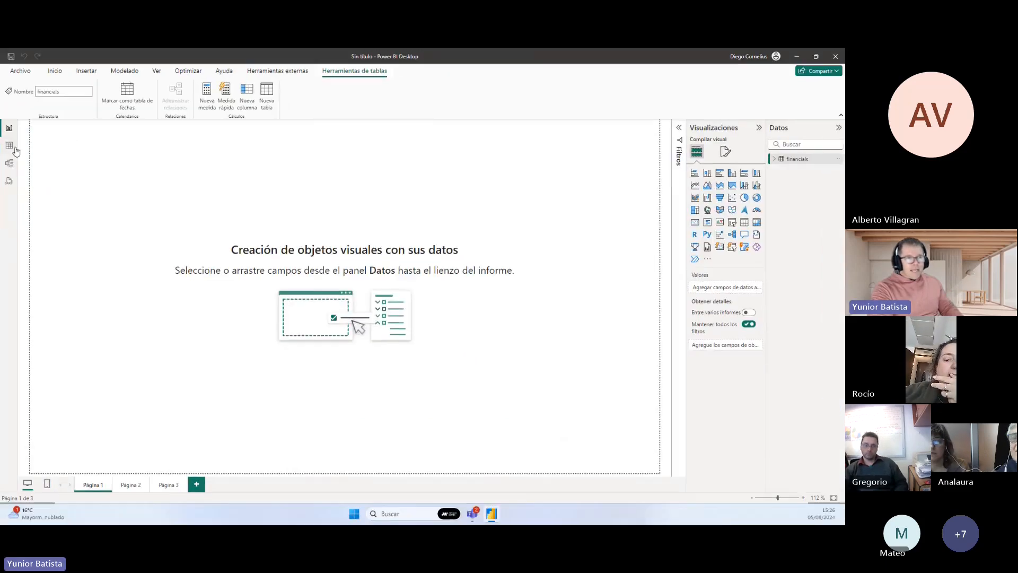
Show the financials table in table view and inspect the Segment, Country, Product, Date and Month Name columns.
click(9, 147)
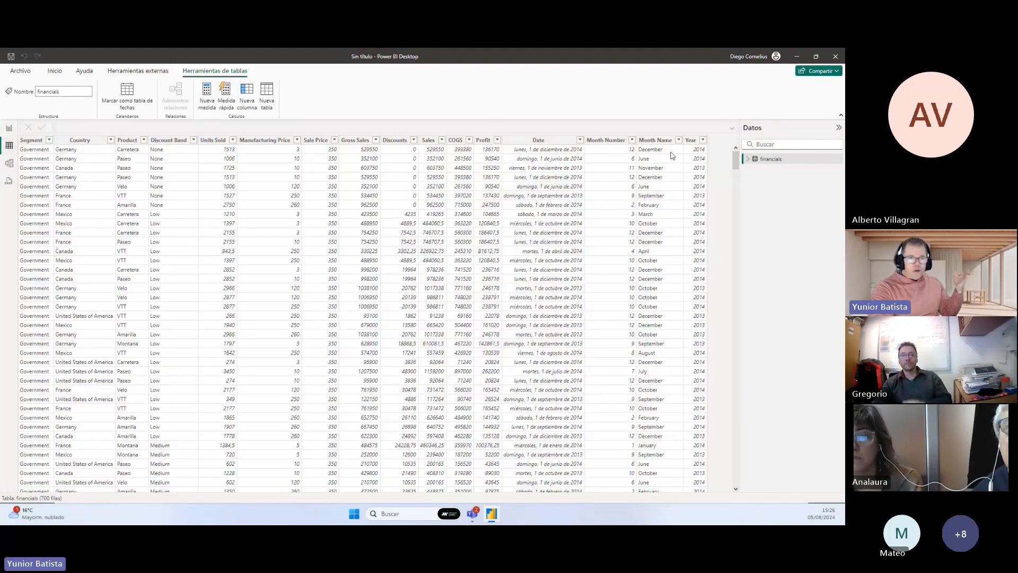
click(775, 161)
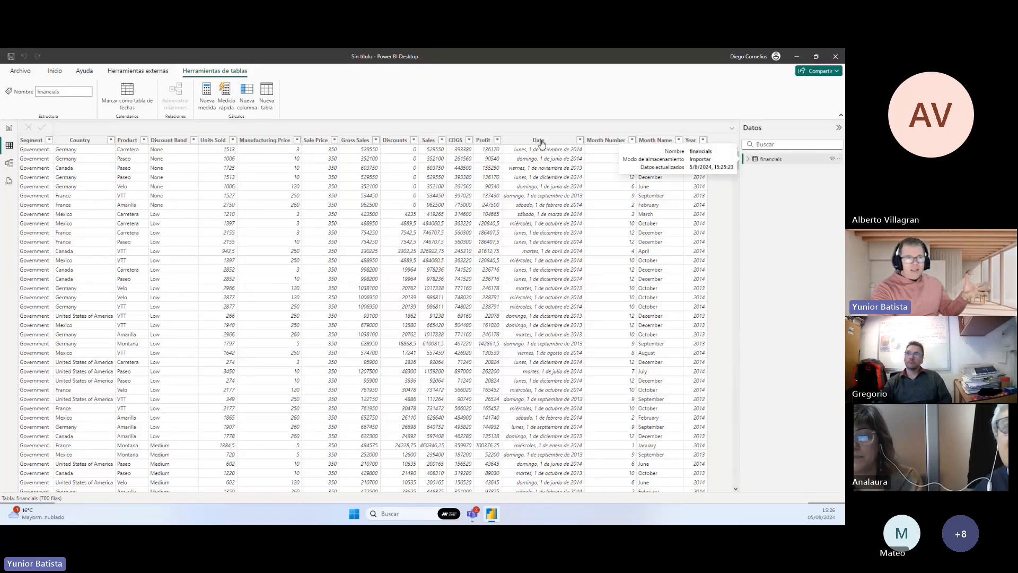
click(31, 140)
click(80, 140)
click(127, 140)
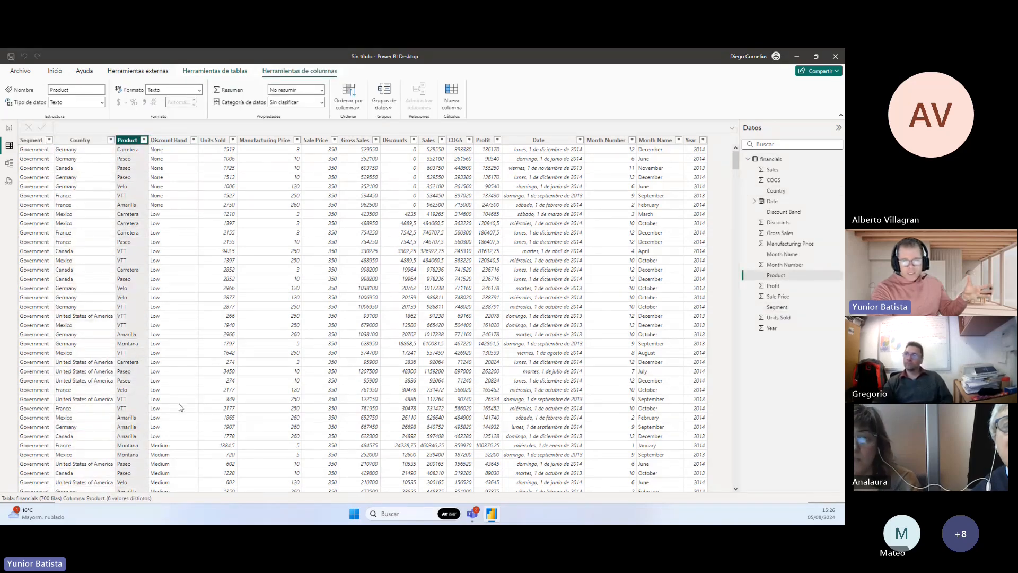
click(539, 140)
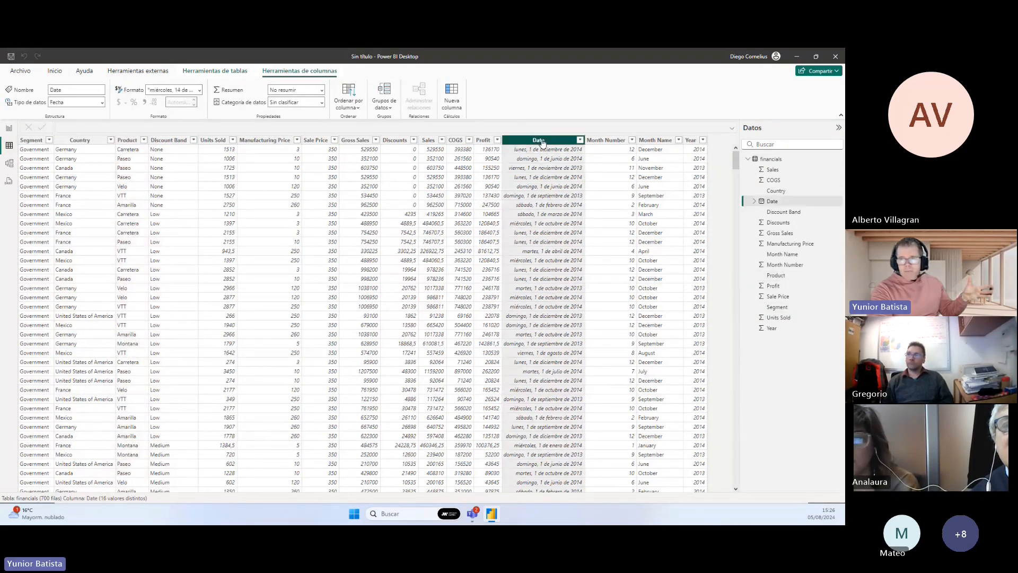
click(650, 141)
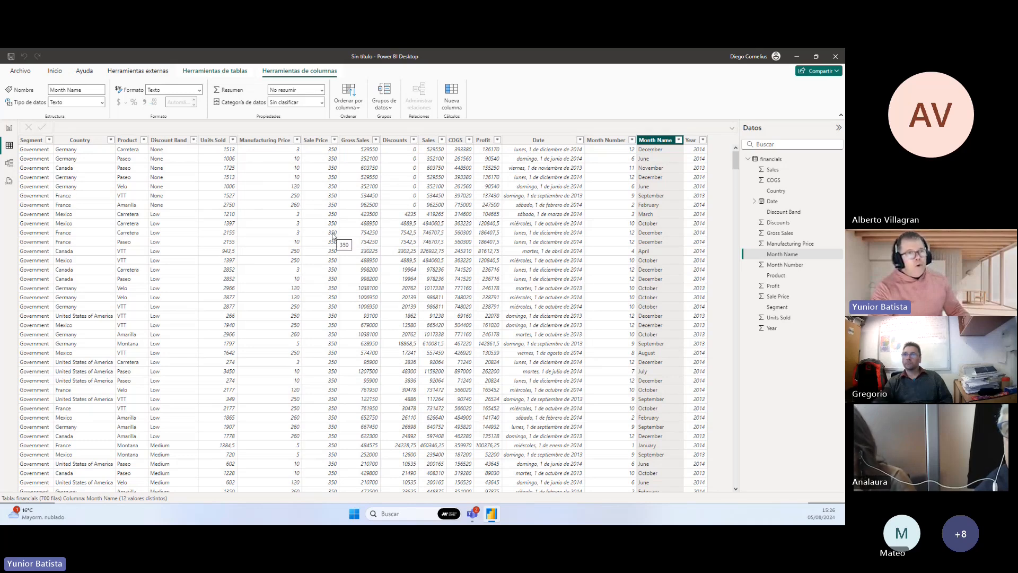
Return to the report view and show the list of common data sources, closing it without choosing one.
click(9, 129)
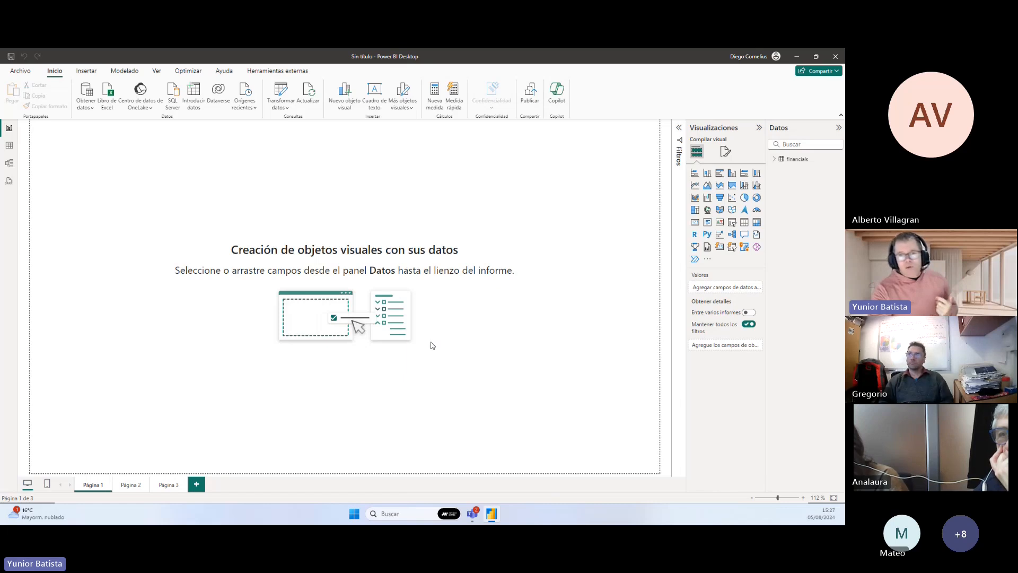
click(91, 109)
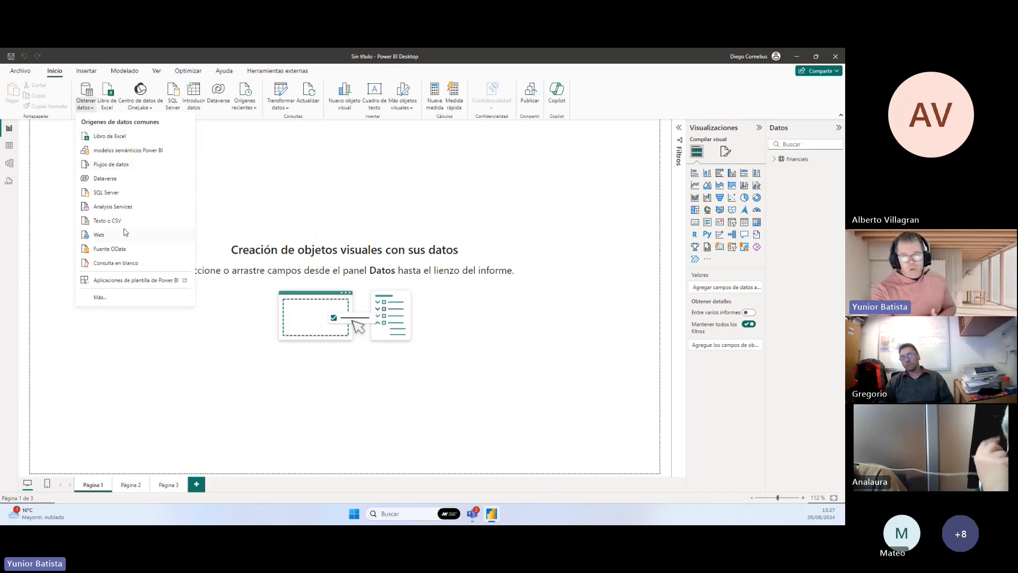
click(269, 190)
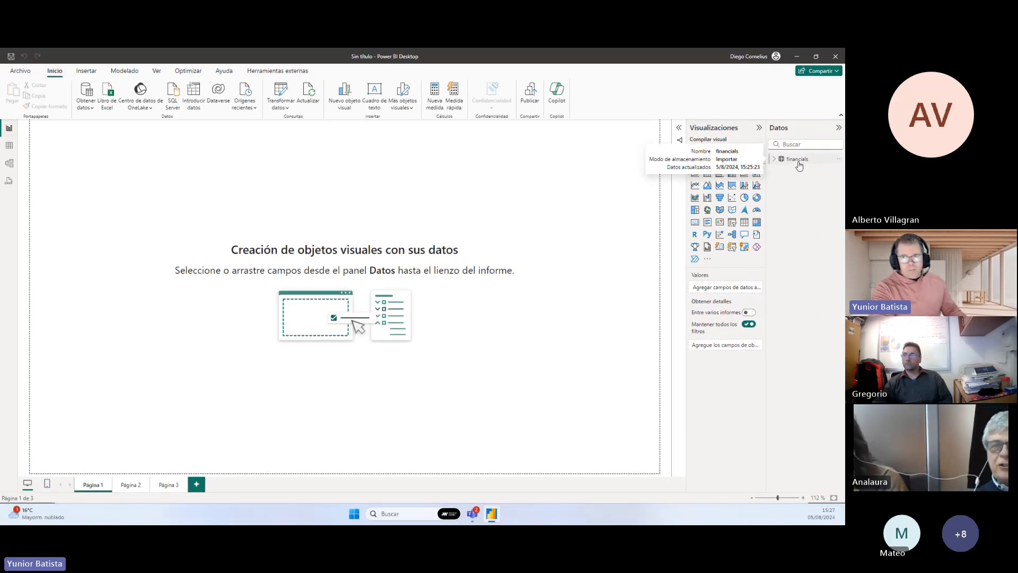
In table view, box the row count, point blue arrows at Month Name's distinct-value count, and clear the annotations.
click(10, 151)
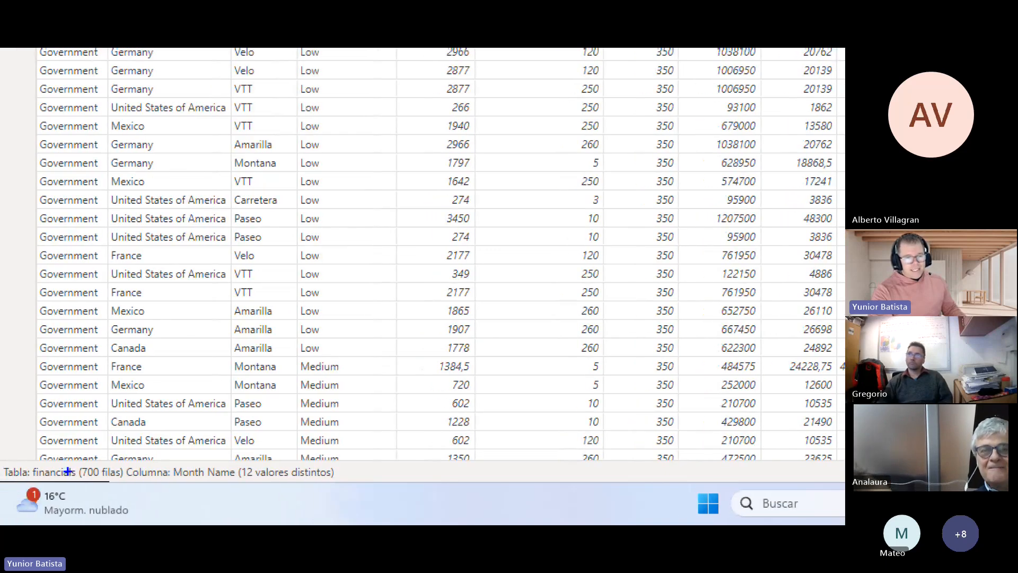
drag(78, 463, 137, 486)
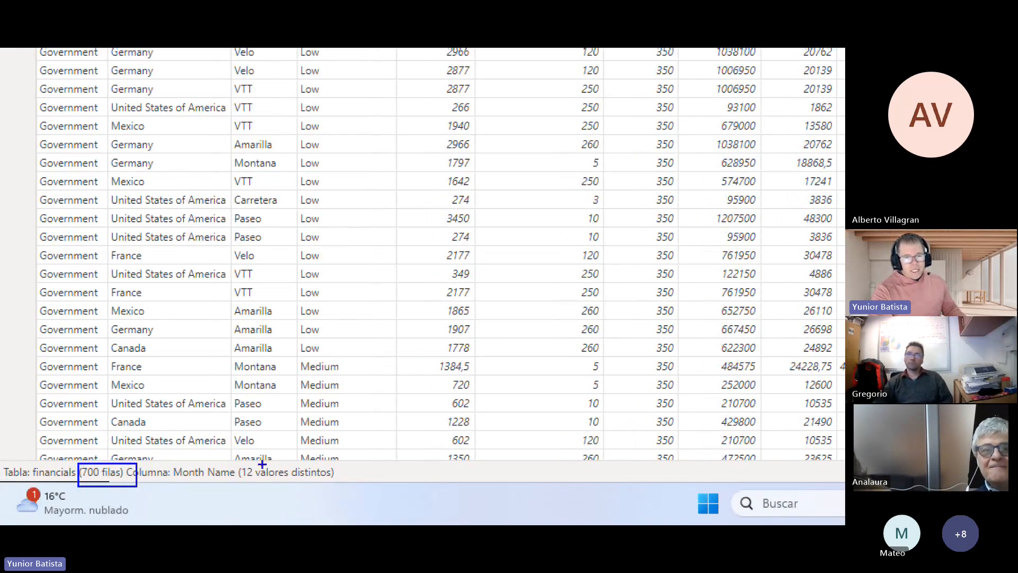
drag(262, 464, 289, 388)
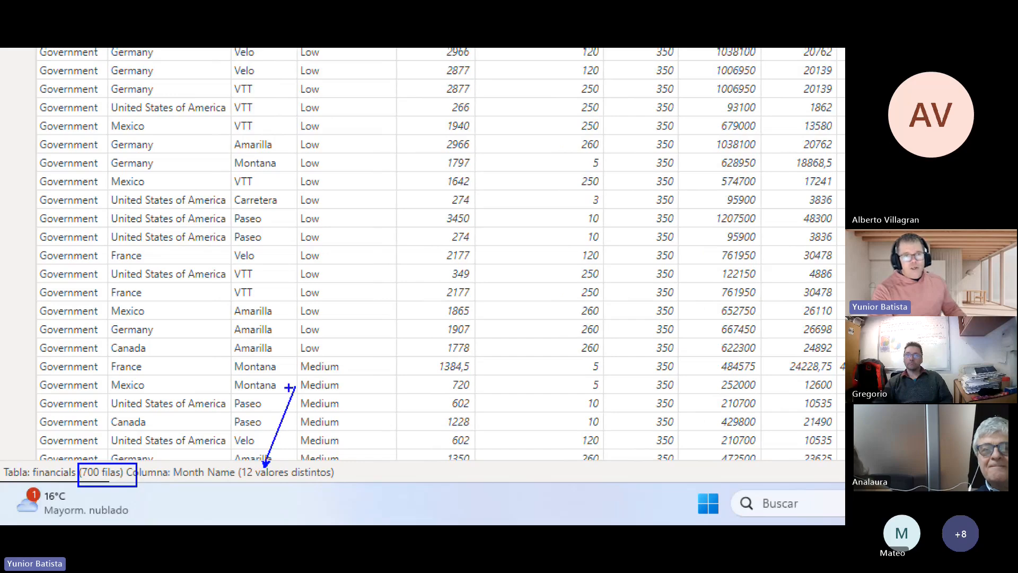
key(Escape)
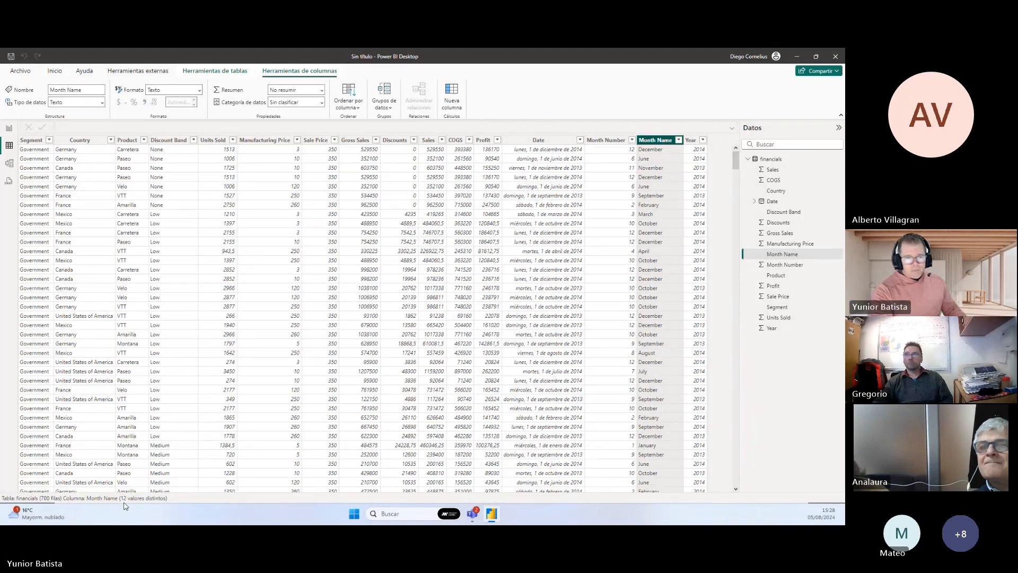
key(ctrl+1)
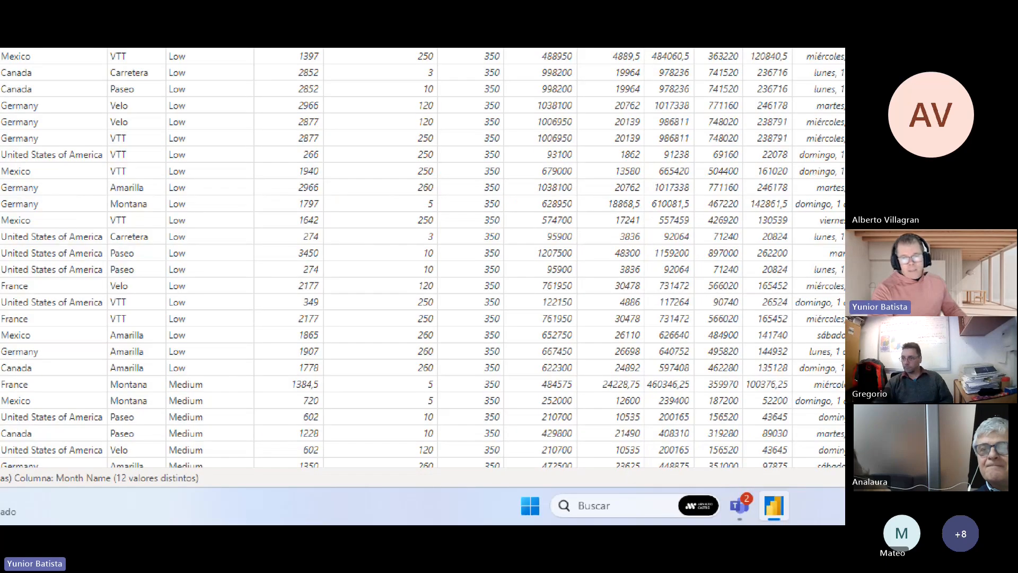
ctrl+shift+drag(126, 467, 150, 408)
key(Escape)
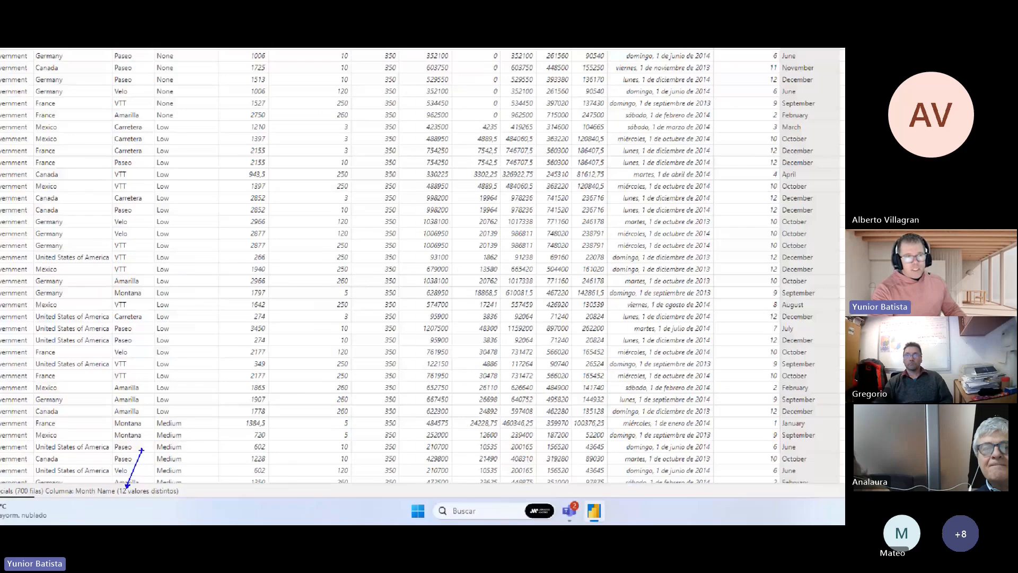
Check the distinct-value counts of Segment, Country, Product and Discount Band, marking Segment's count with a temporary blue arrow.
click(31, 140)
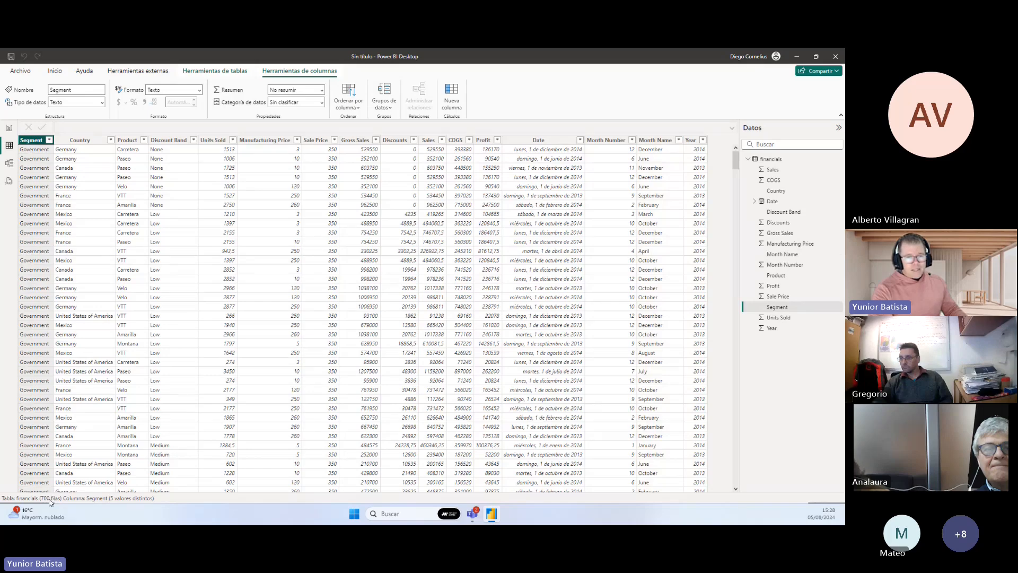
key(ctrl+1)
drag(180, 467, 188, 436)
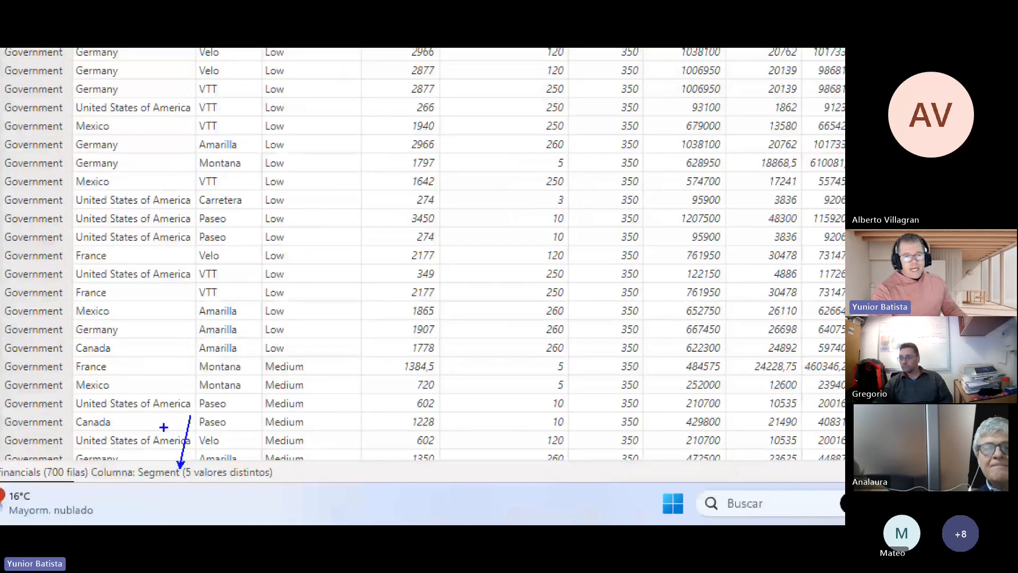
key(Escape)
click(79, 140)
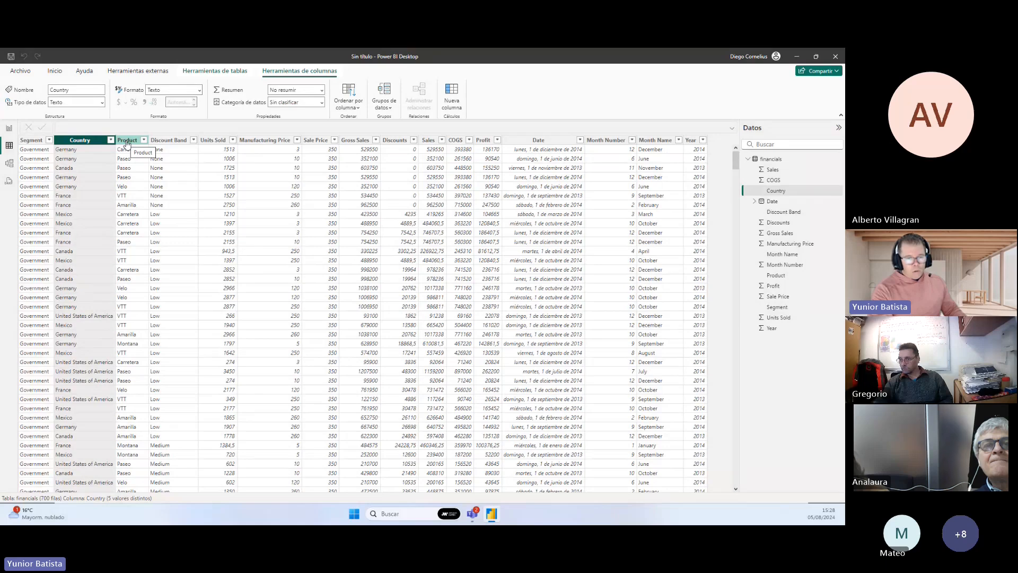
click(127, 141)
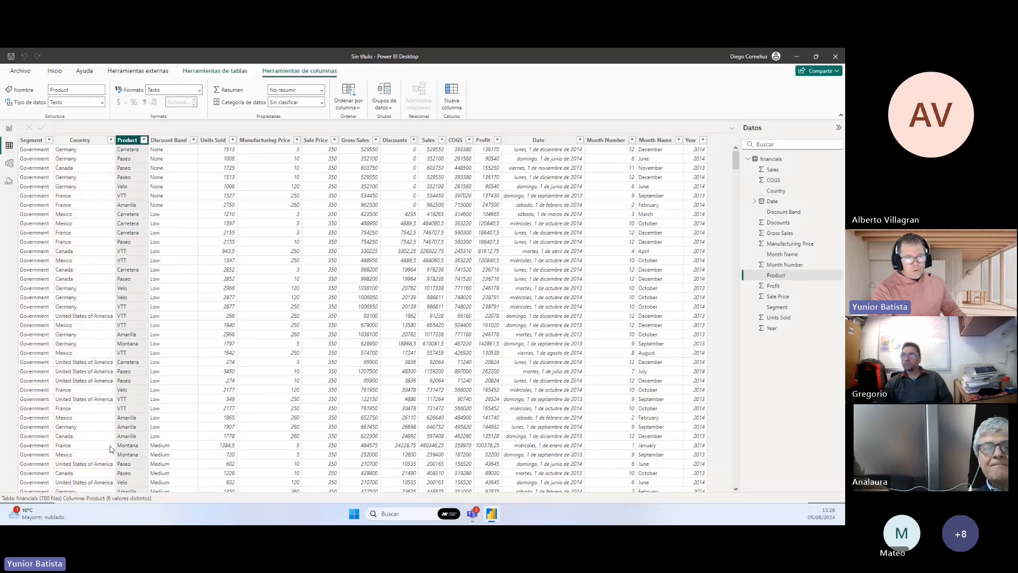
click(178, 142)
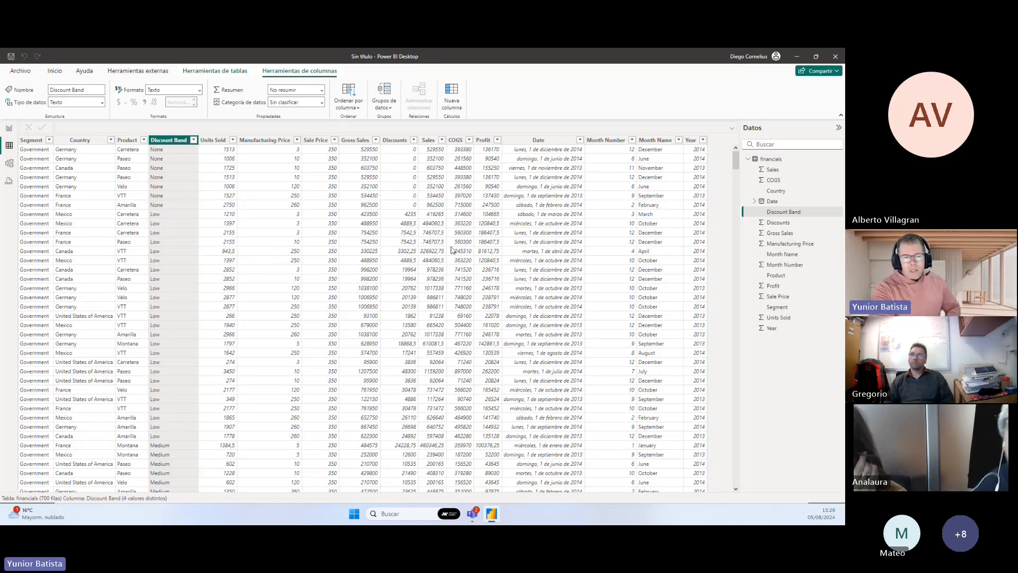
Filter the financials table to show only High in Discount Band and only Paseo in Product.
click(194, 140)
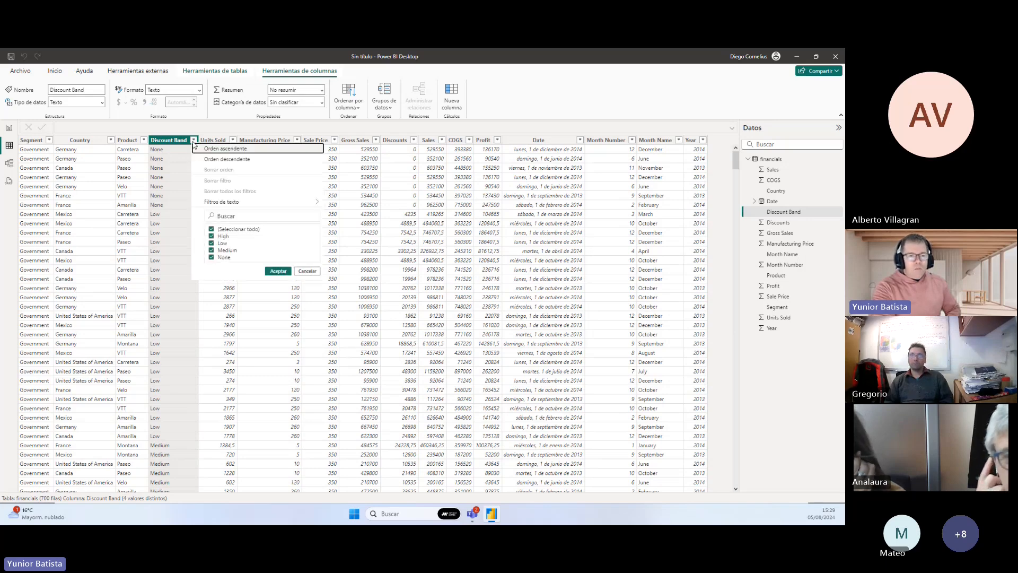
click(238, 230)
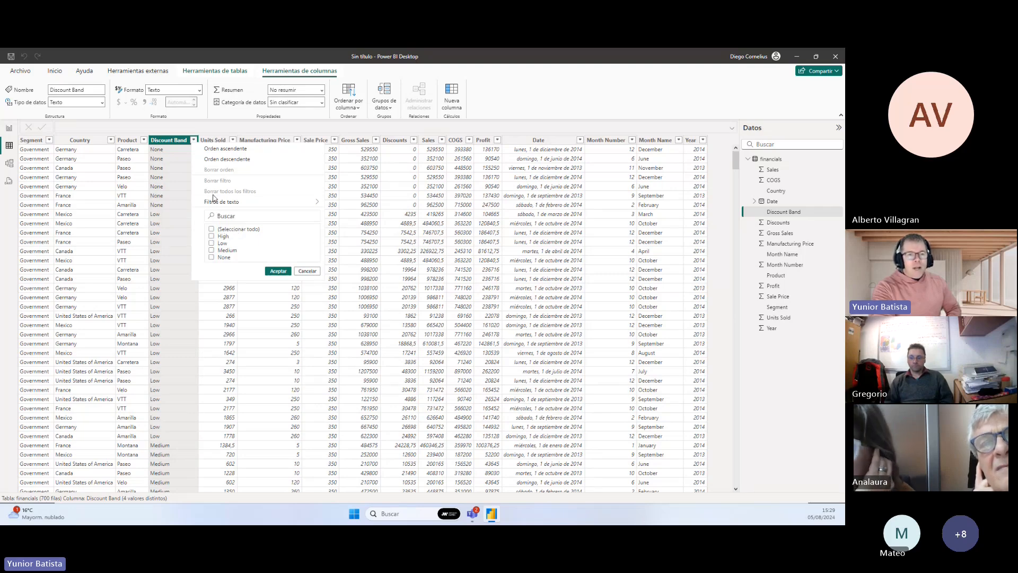
click(212, 237)
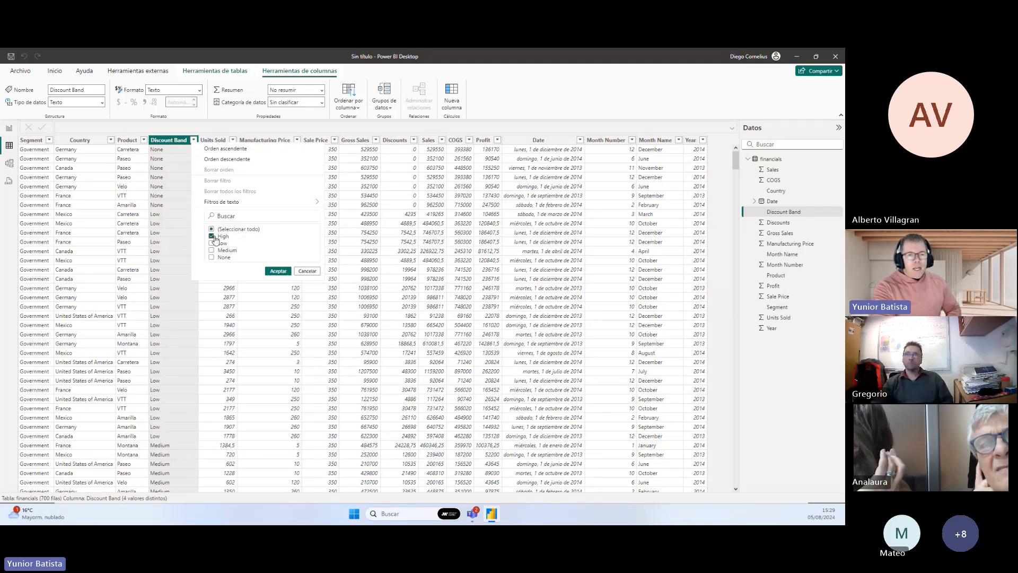
click(277, 272)
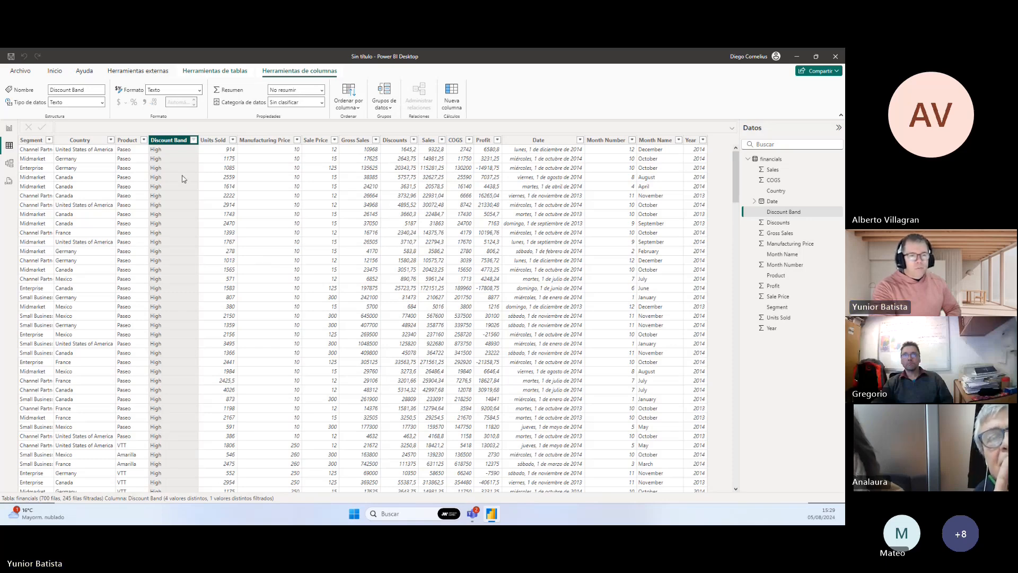
click(143, 140)
click(221, 283)
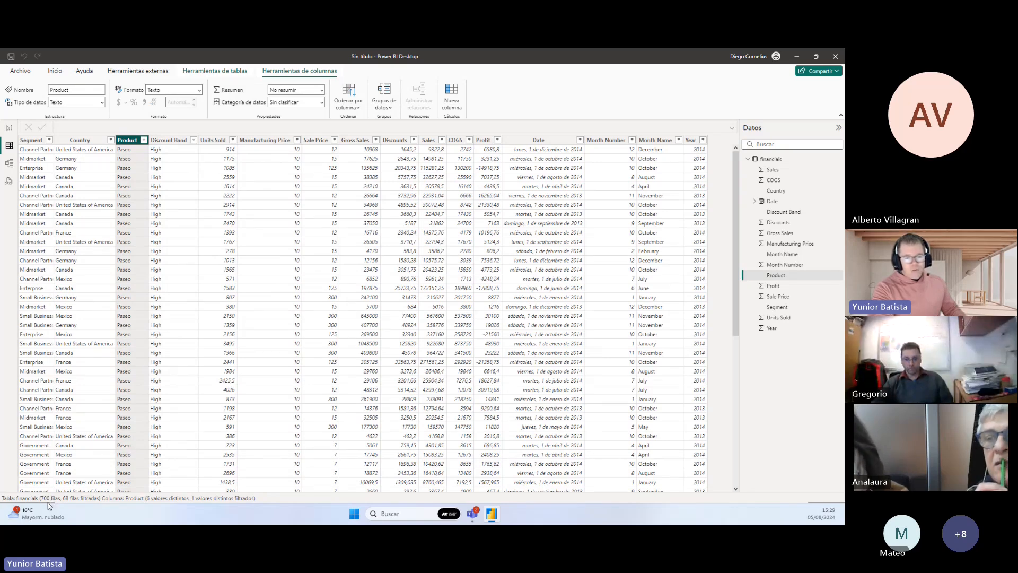
Box the filtered row count, point blue arrows at Product's total and filtered distinct-value counts, and clear the annotations.
key(super+plus)
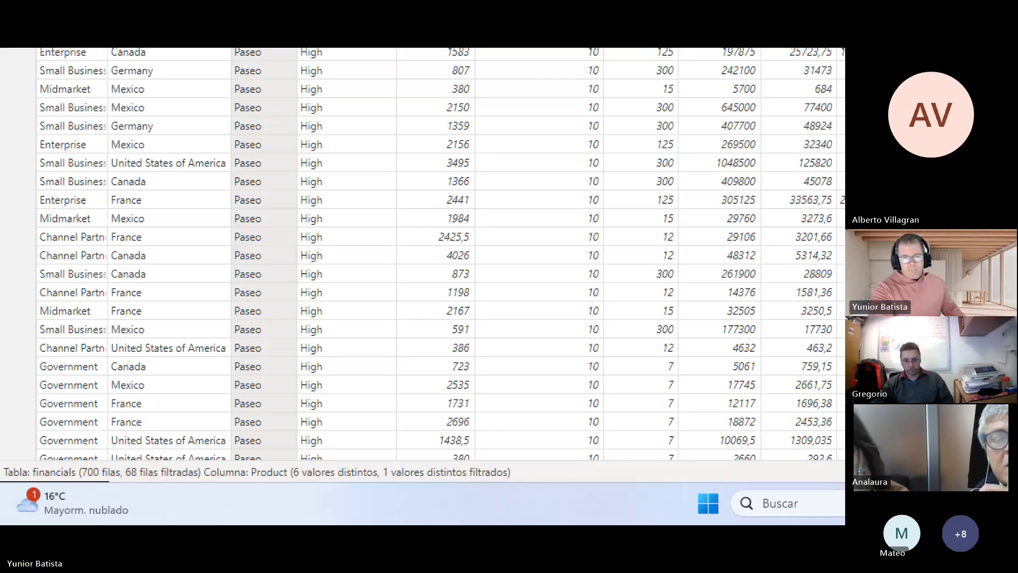
drag(4, 461, 192, 483)
drag(318, 430, 298, 469)
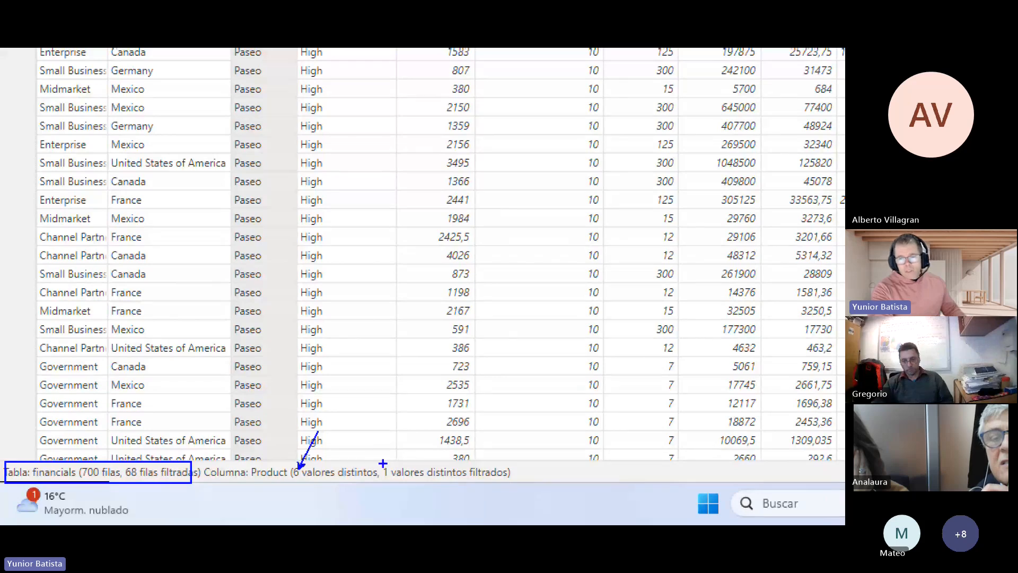
drag(398, 432, 383, 464)
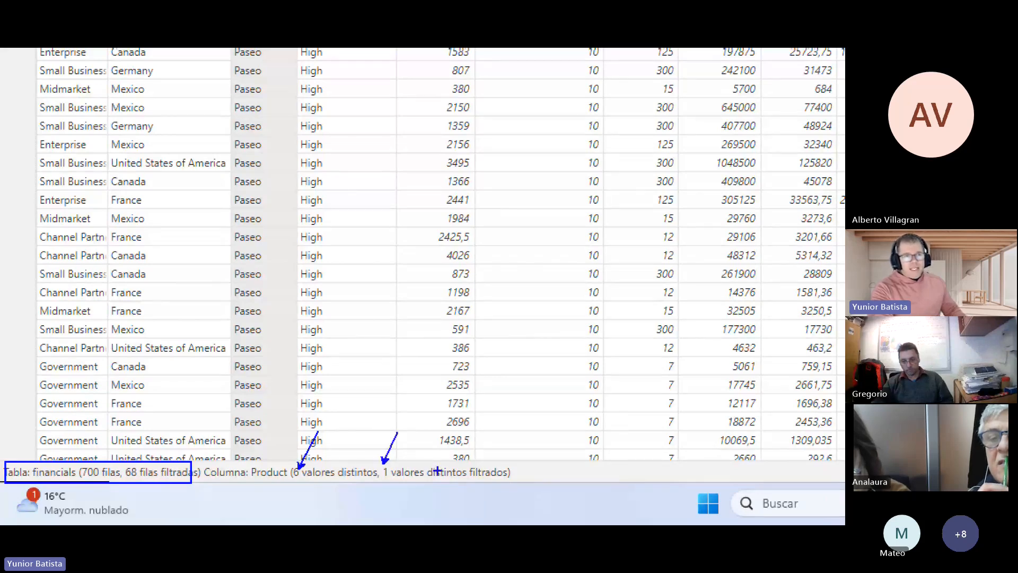
key(Escape)
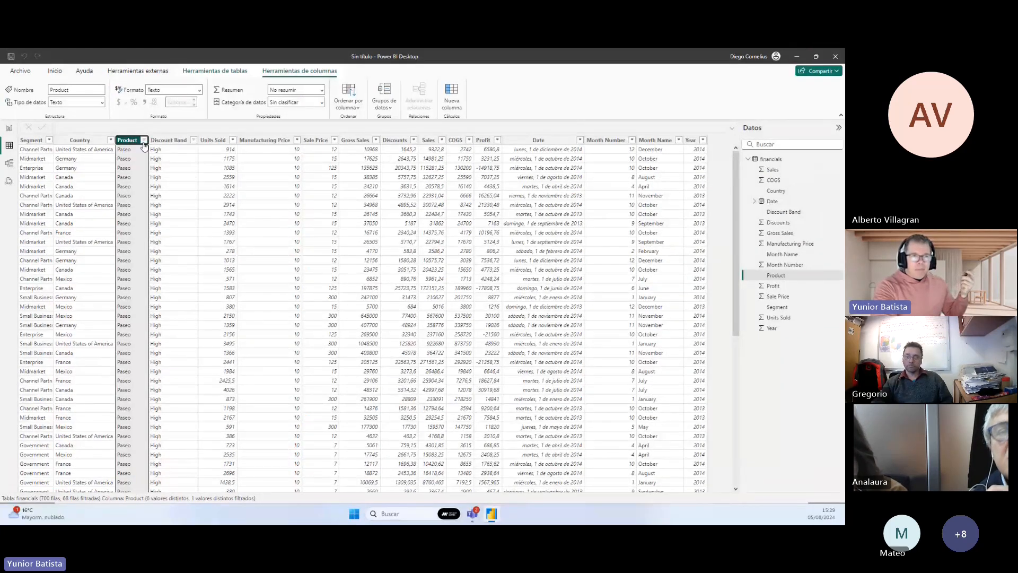
Select all products in the Product filter so the financials table is no longer limited to Paseo.
click(144, 141)
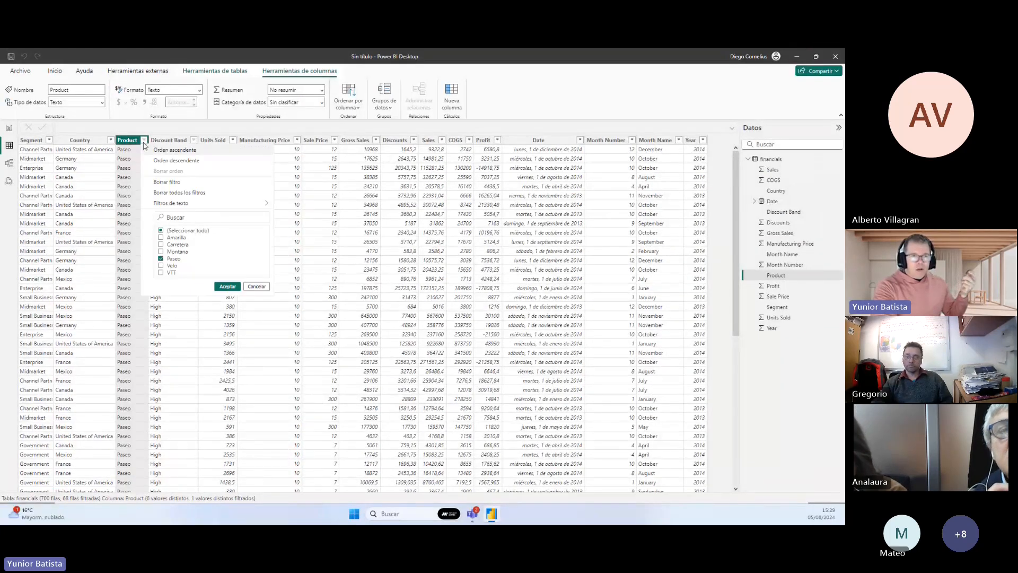
click(178, 231)
click(179, 233)
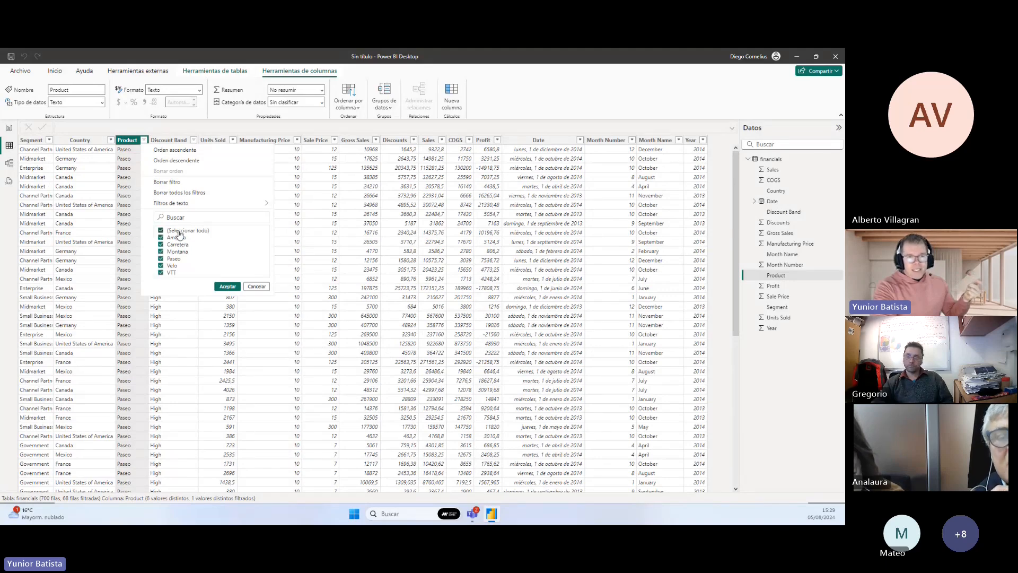
click(224, 287)
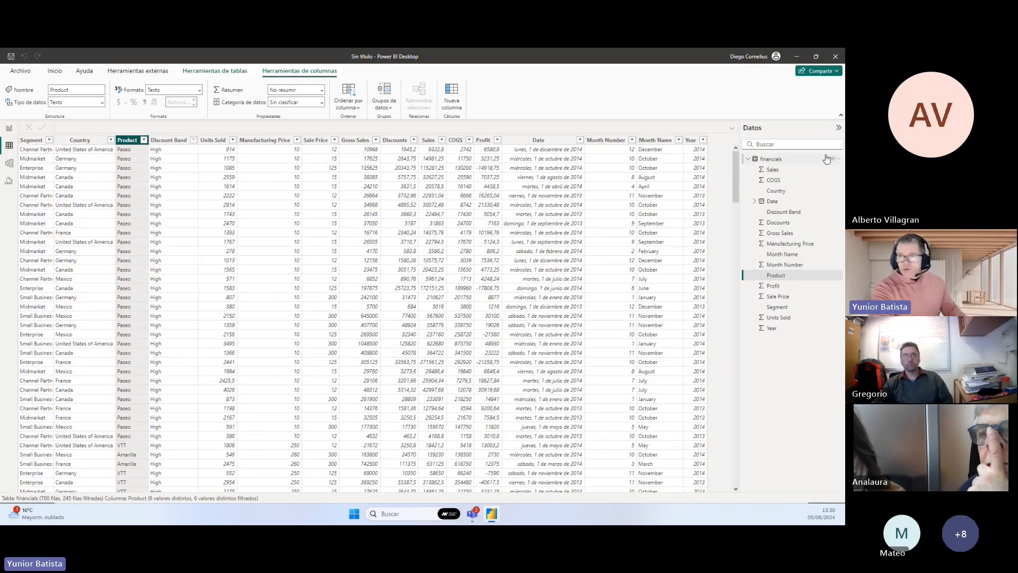
Draw blue boxes around the Datos pane heading, the financials table name and its list of columns.
key(ctrl+1)
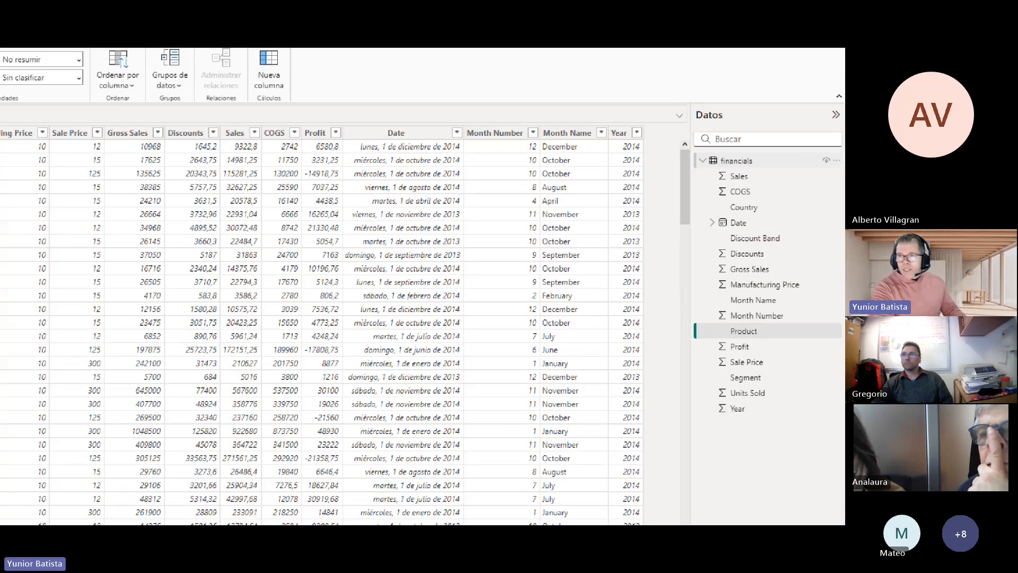
drag(641, 86, 842, 120)
drag(645, 154, 730, 171)
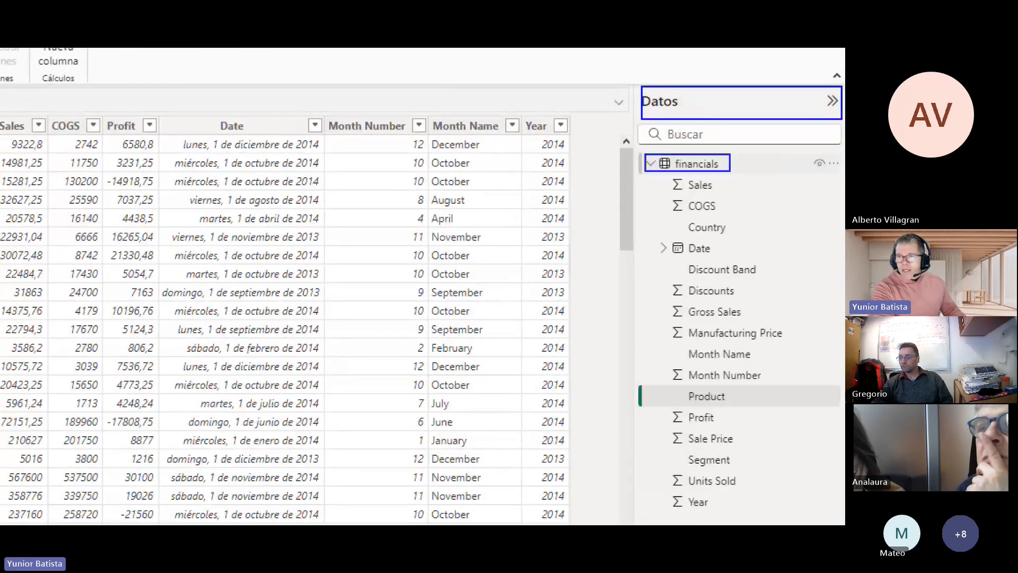
mouse_move(668, 182)
mouse_down()
mouse_move(760, 433)
mouse_move(771, 522)
mouse_up()
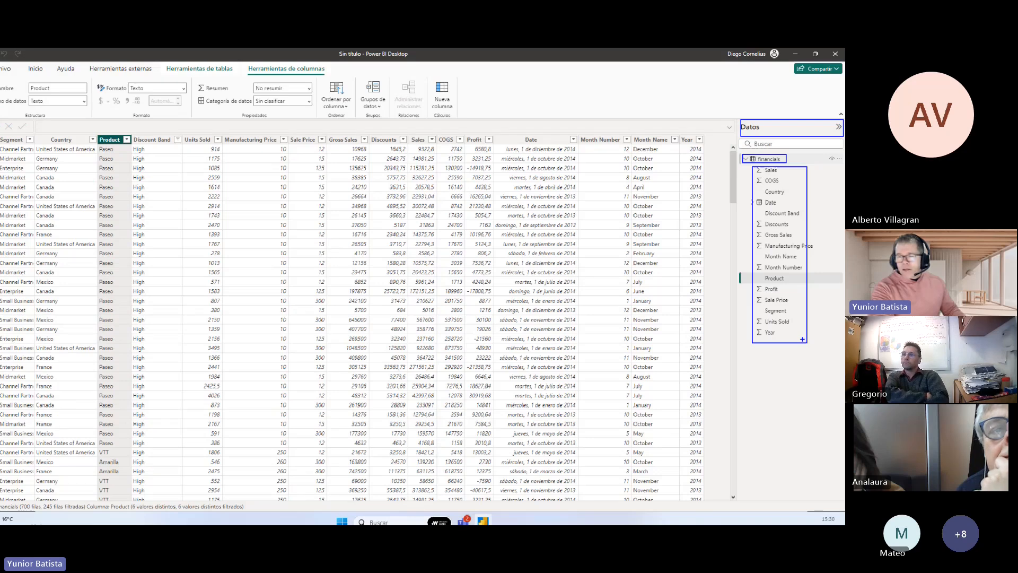
Locate the COGS, Manufacturing Price and Units Sold columns from the field list, and inspect Units Sold's filter values without changing them.
click(773, 181)
click(787, 244)
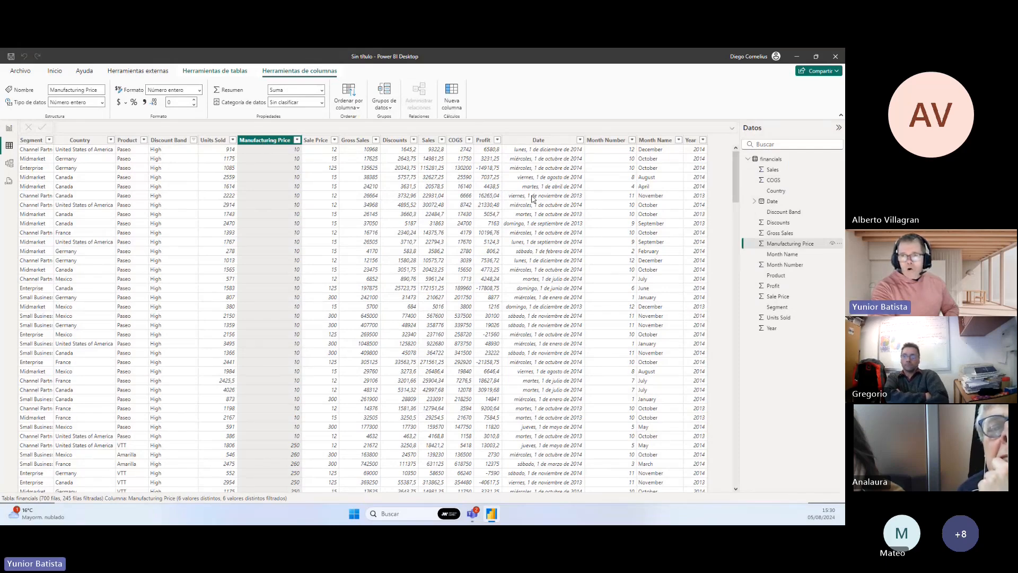
click(779, 318)
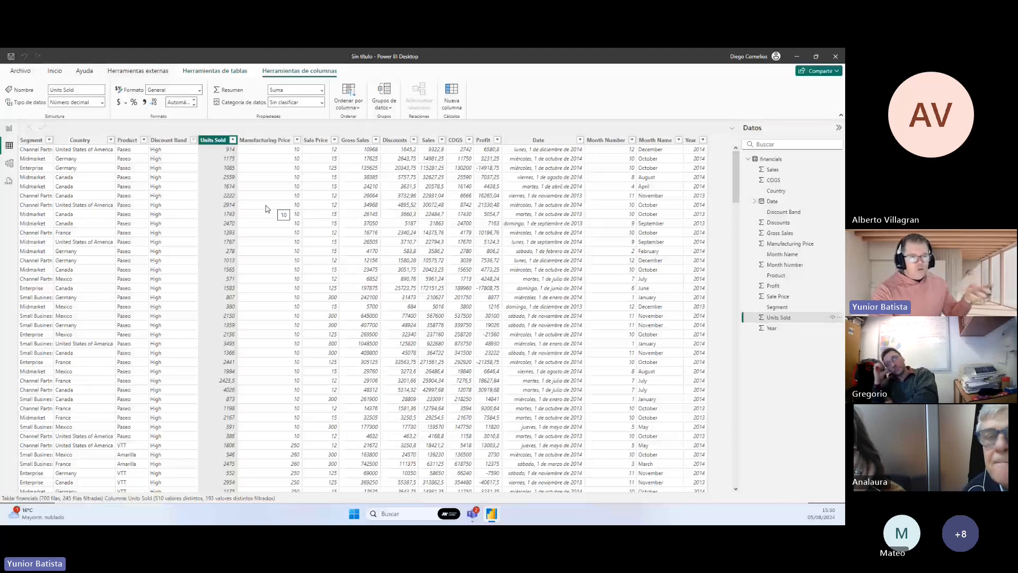
click(233, 140)
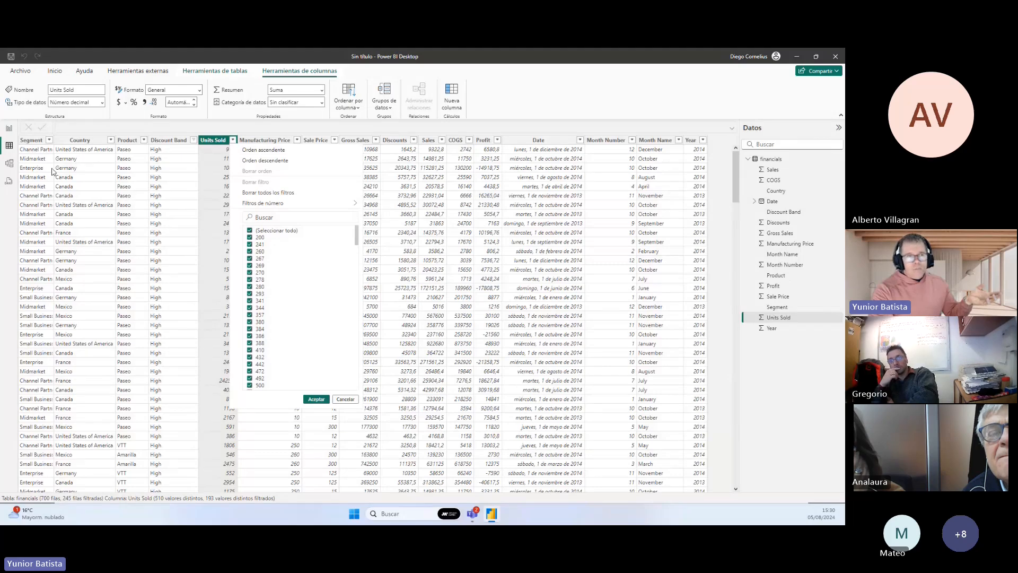
click(143, 131)
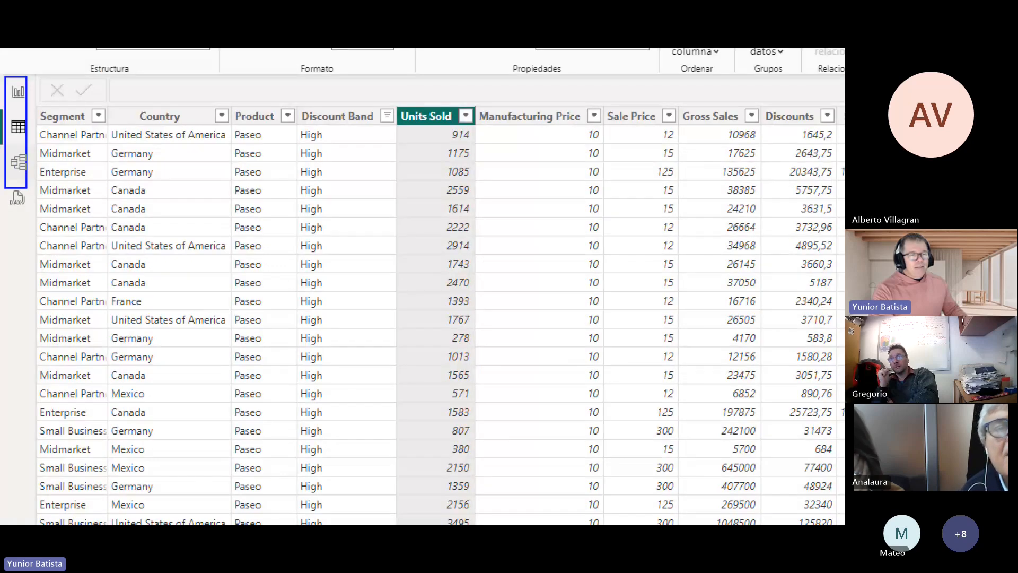
Switch to model view and move the financials table card further into the canvas.
drag(27, 188, 36, 172)
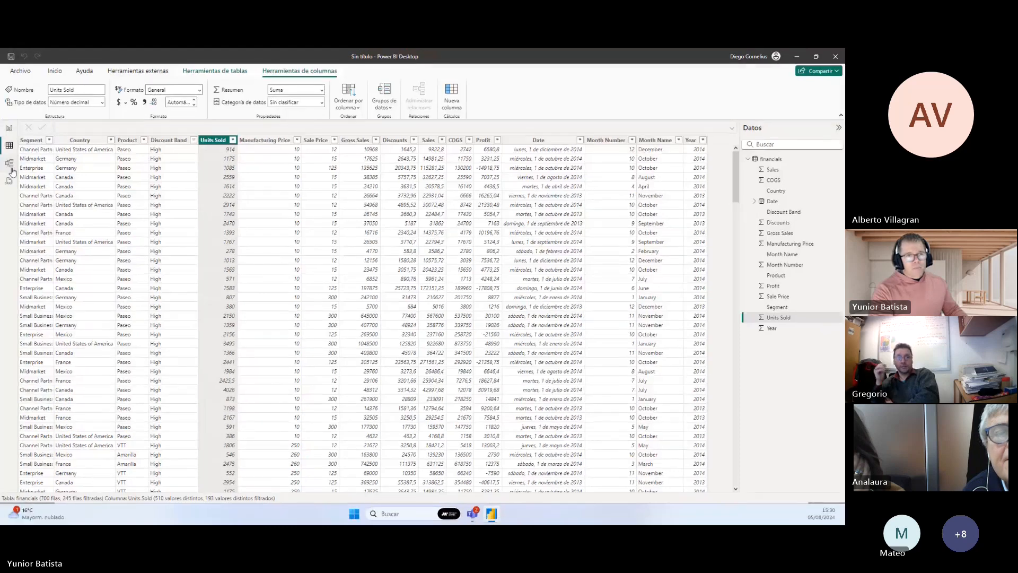
click(18, 161)
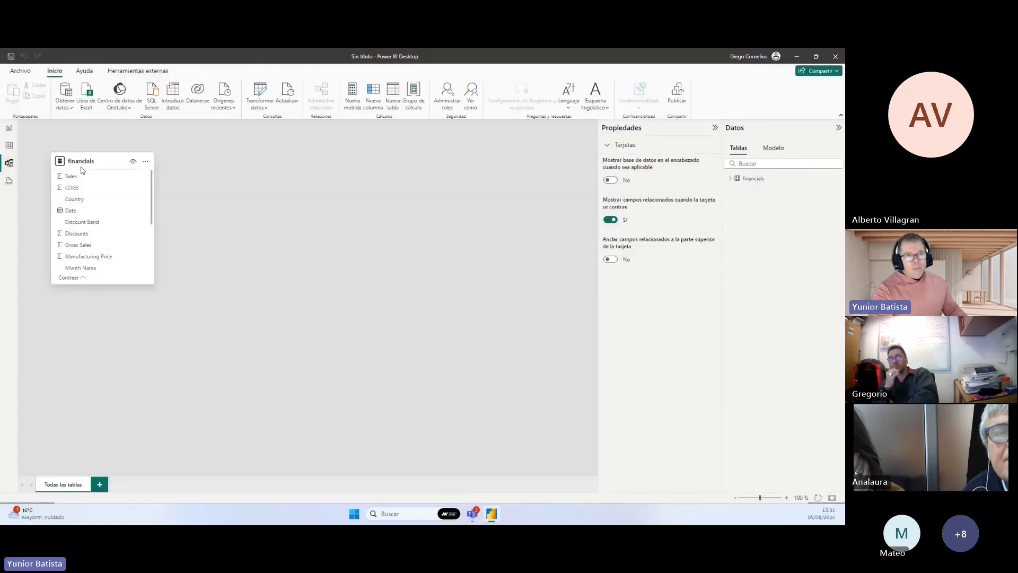
drag(90, 162, 151, 188)
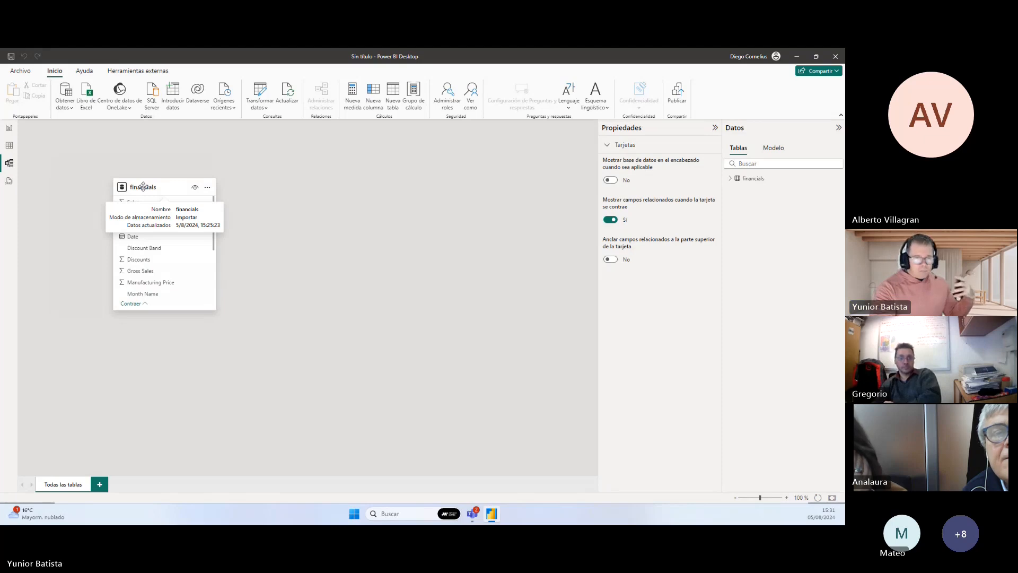
drag(144, 186, 137, 189)
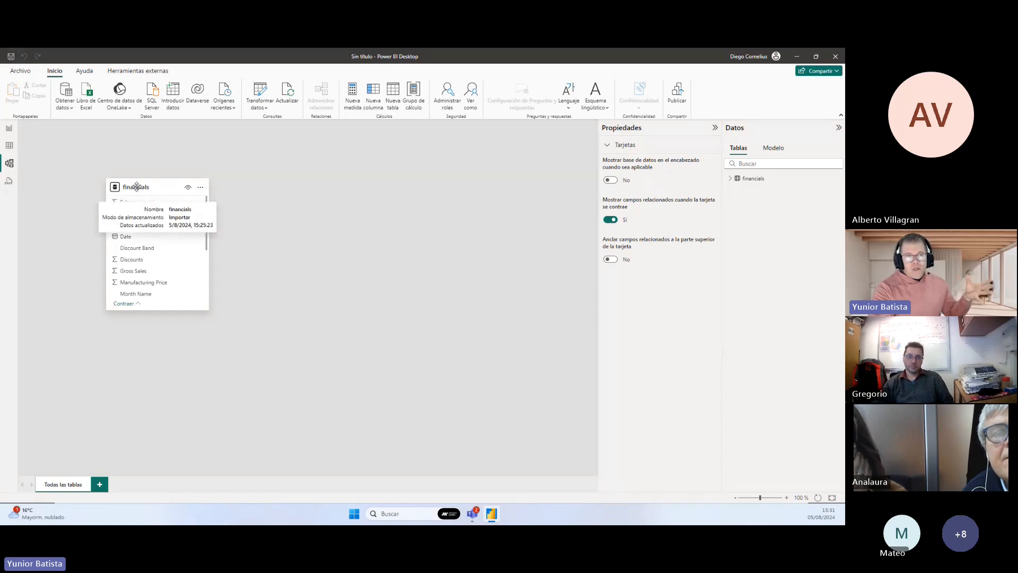
drag(137, 189, 153, 192)
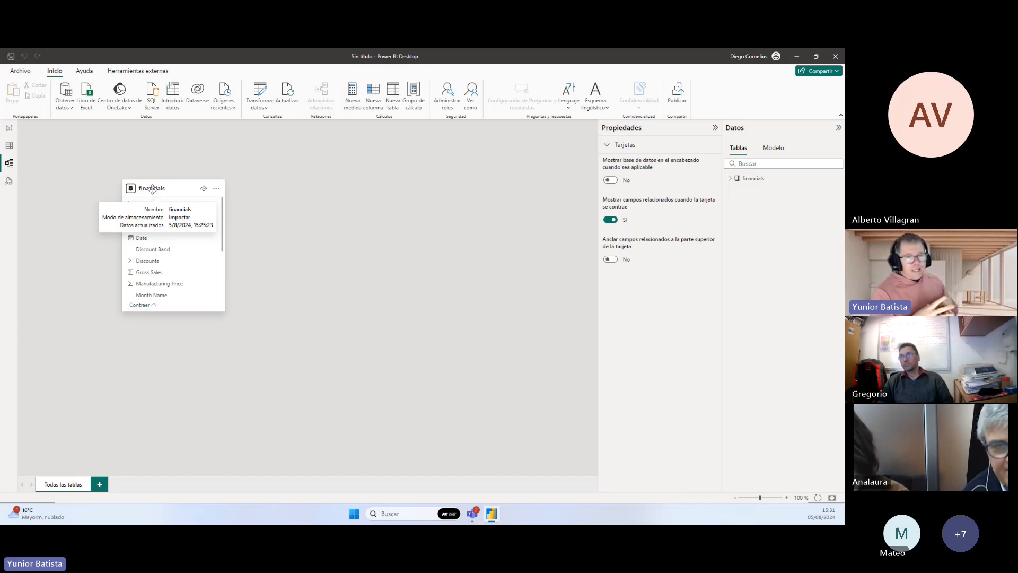
drag(152, 189, 170, 196)
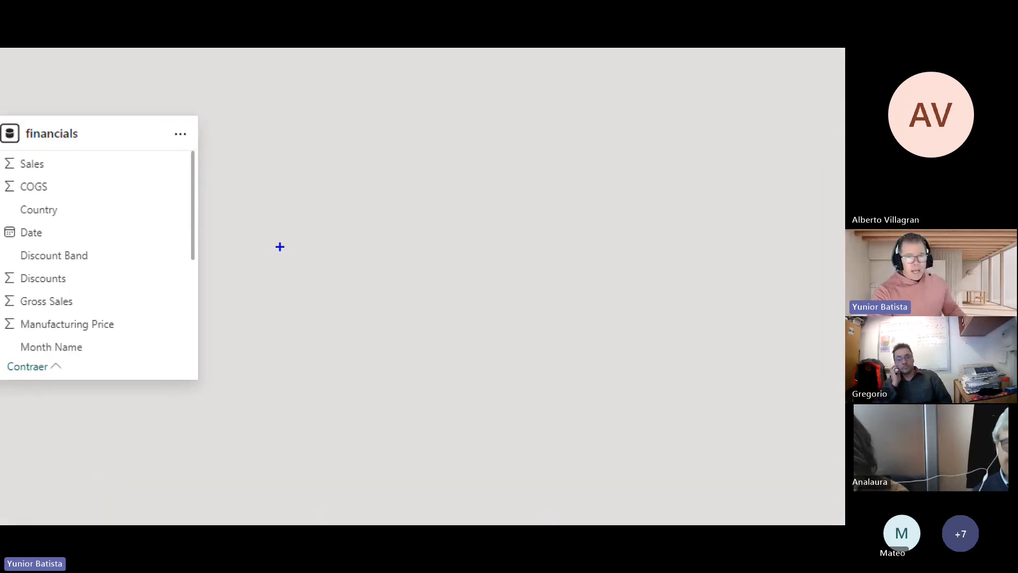
Draw blue rectangles beside the financials card to illustrate additional tables in the model.
drag(274, 74, 401, 220)
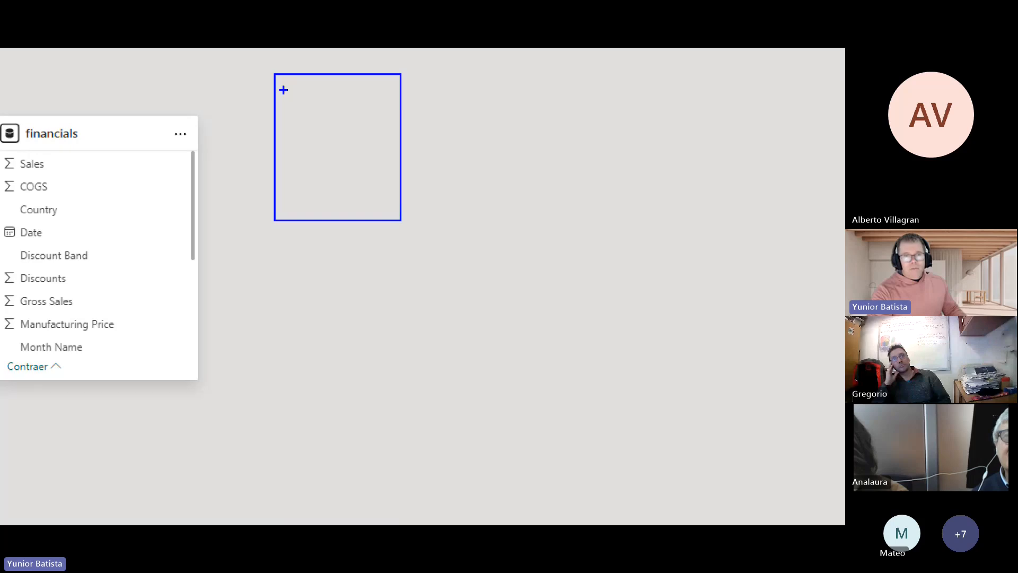
mouse_move(299, 58)
mouse_down()
mouse_move(291, 69)
mouse_move(325, 73)
mouse_move(332, 54)
mouse_up()
drag(304, 331, 470, 484)
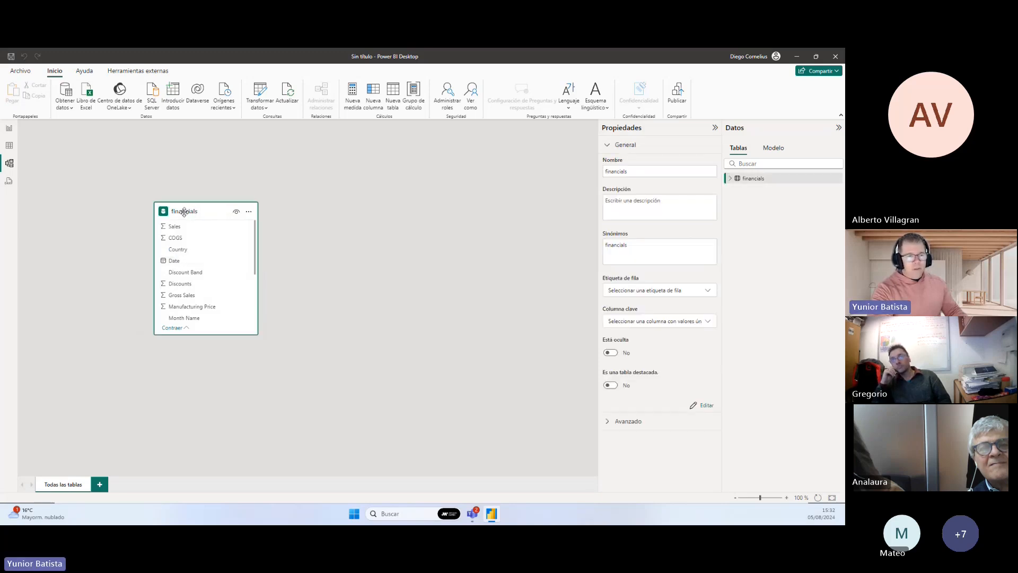
In report view, expand the Filtros pane and mark the visuals gallery in blue, highlighting bar, column, pie, donut, table and matrix visuals.
click(8, 131)
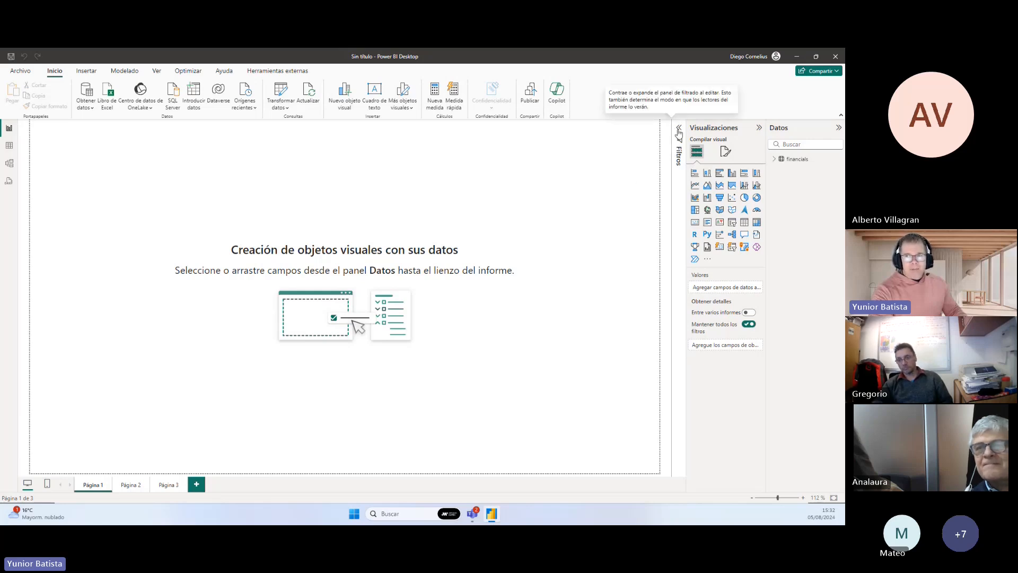
click(679, 130)
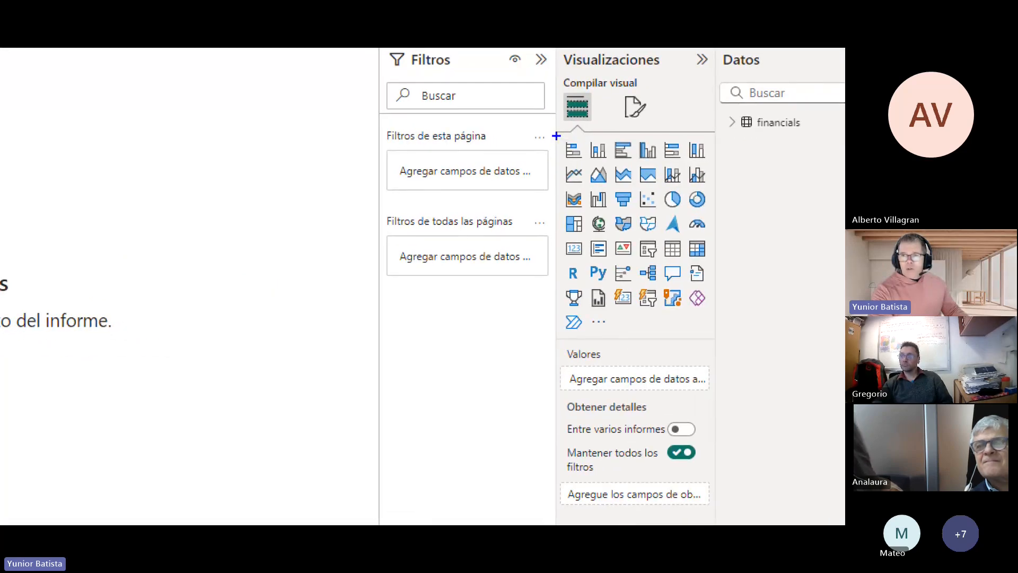
mouse_move(557, 136)
mouse_down()
mouse_move(641, 321)
mouse_move(716, 332)
mouse_up()
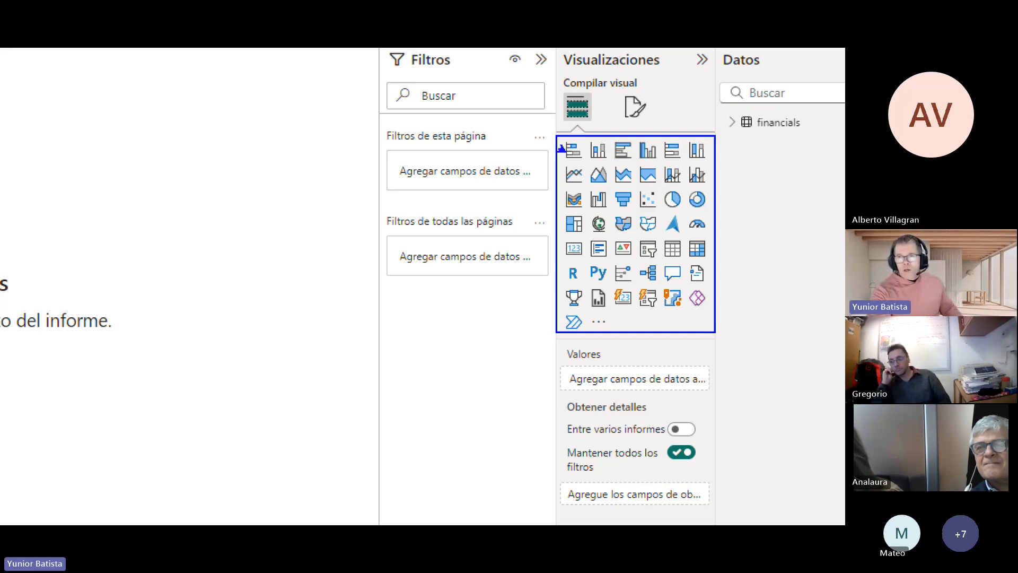
drag(523, 129, 564, 151)
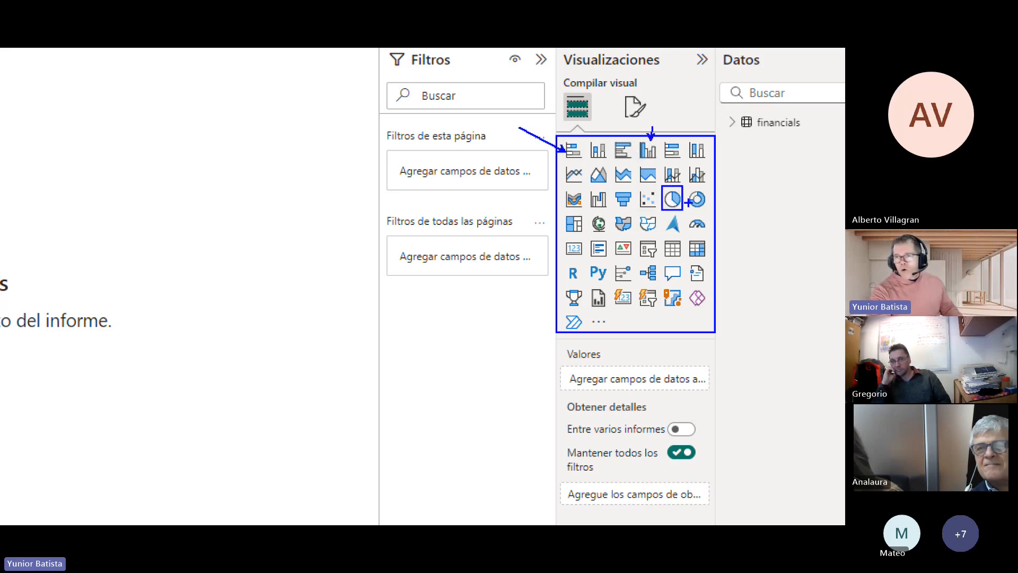
drag(703, 209, 711, 213)
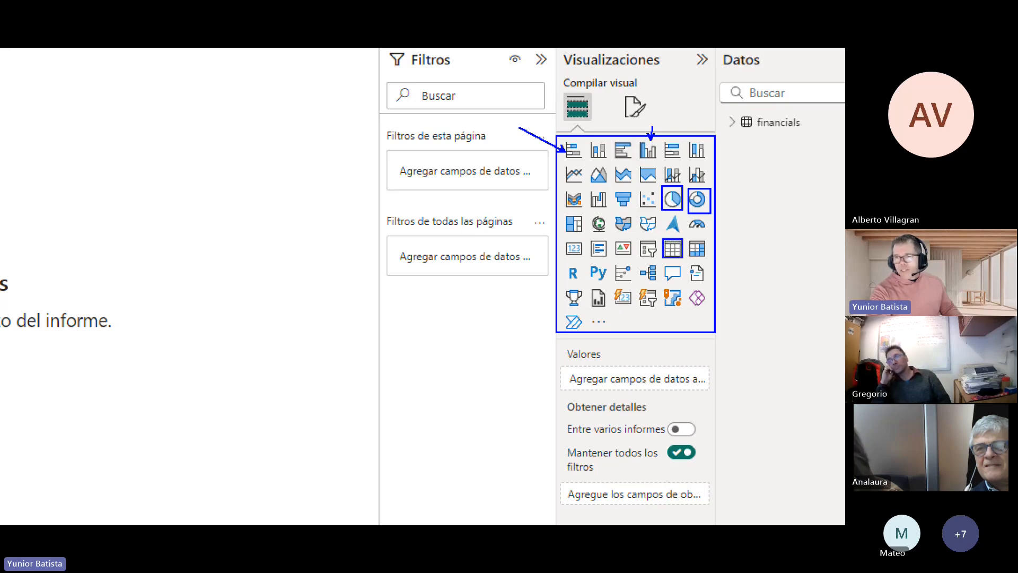
drag(705, 257, 712, 256)
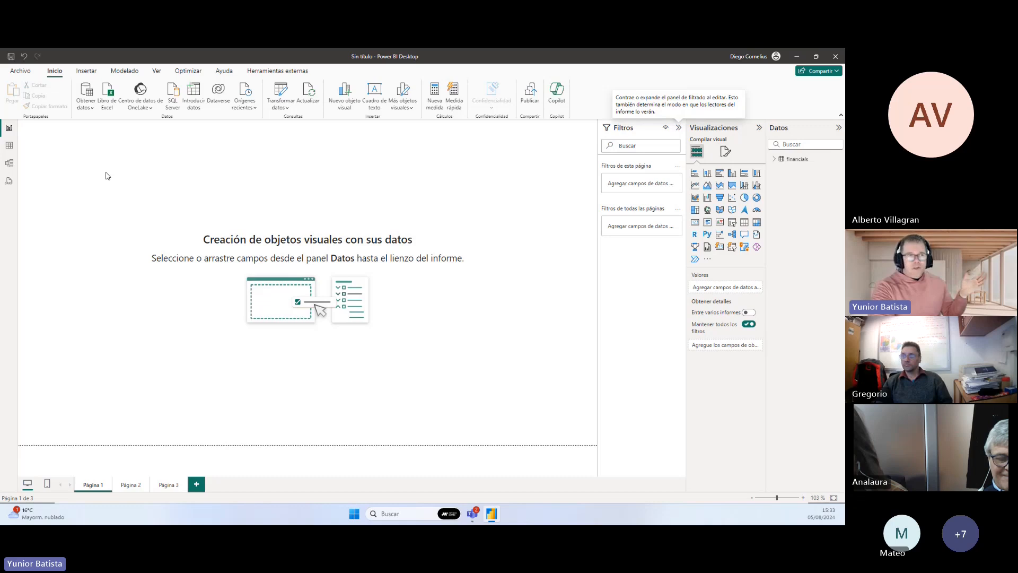
Return to table view and compare the Segment and Sales columns by selecting each in turn.
click(9, 145)
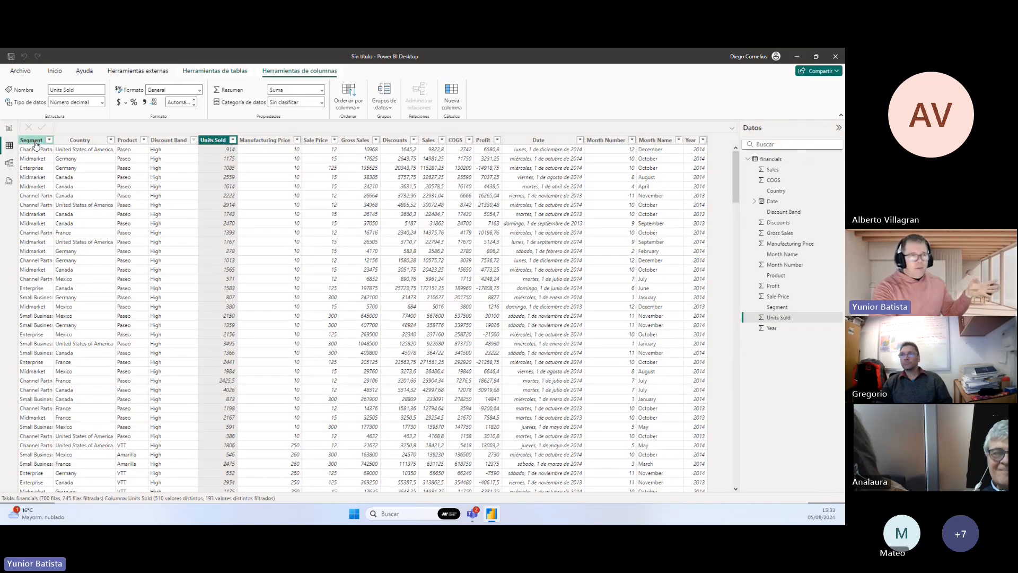
click(34, 141)
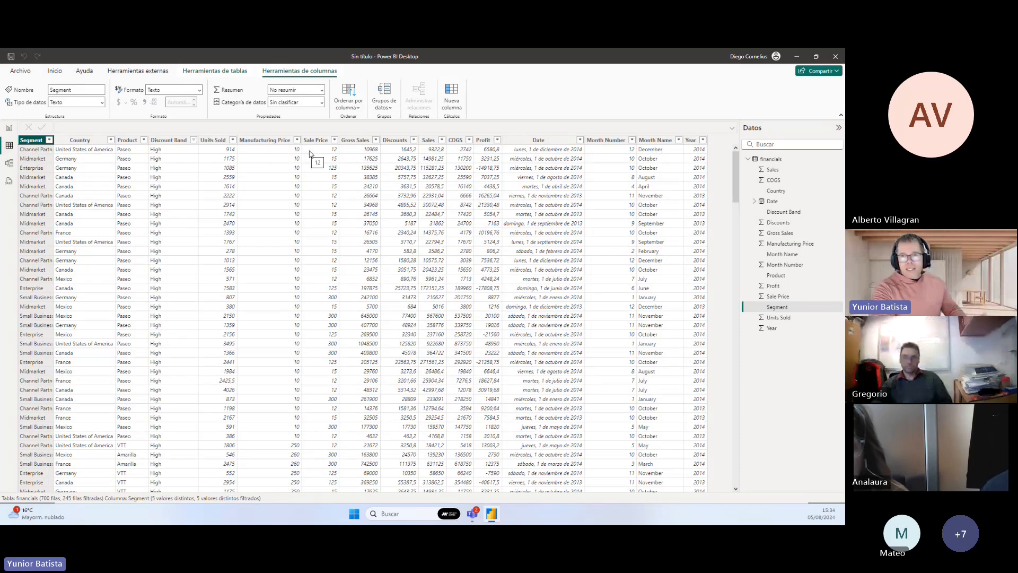
click(434, 159)
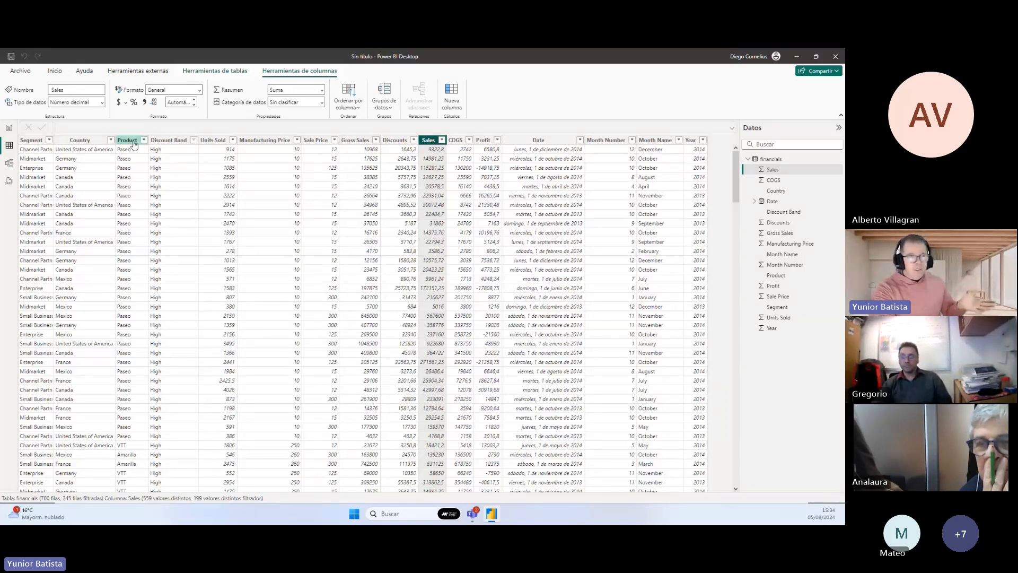
click(36, 141)
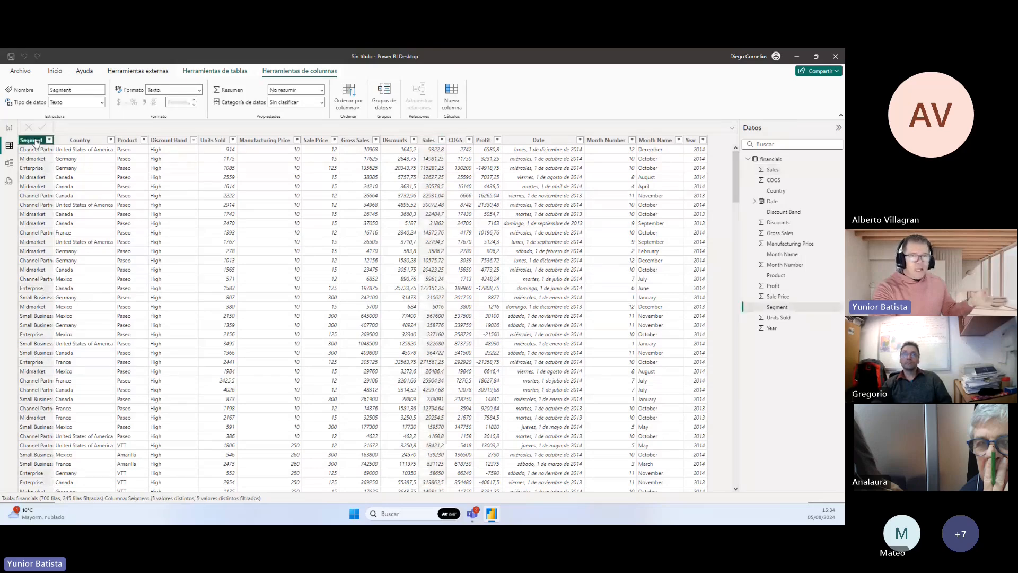
click(433, 141)
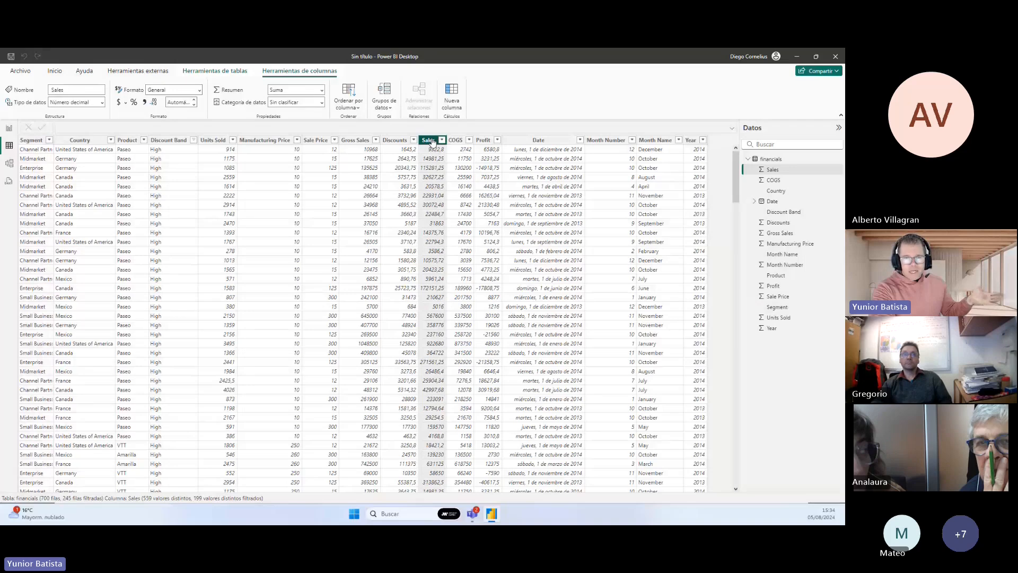
Go back to report view and mark the stacked bar chart in the visuals gallery with a blue annotation.
click(9, 127)
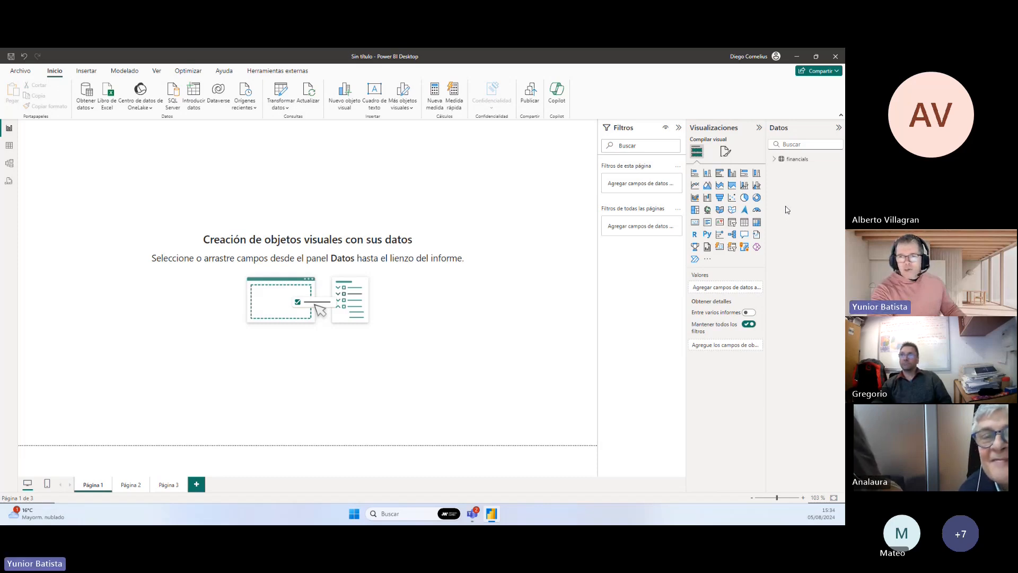
key(ctrl+1)
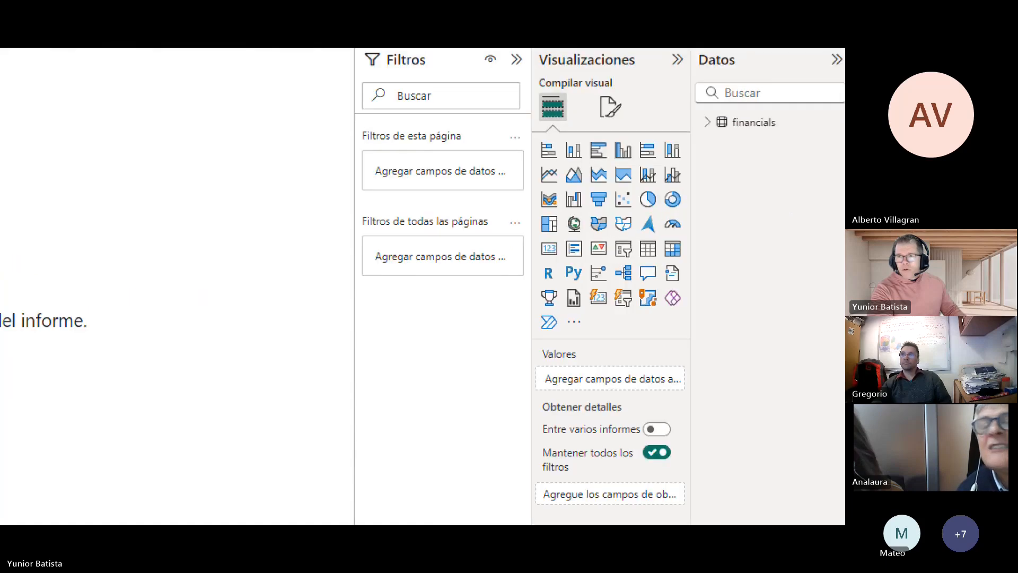
click(739, 182)
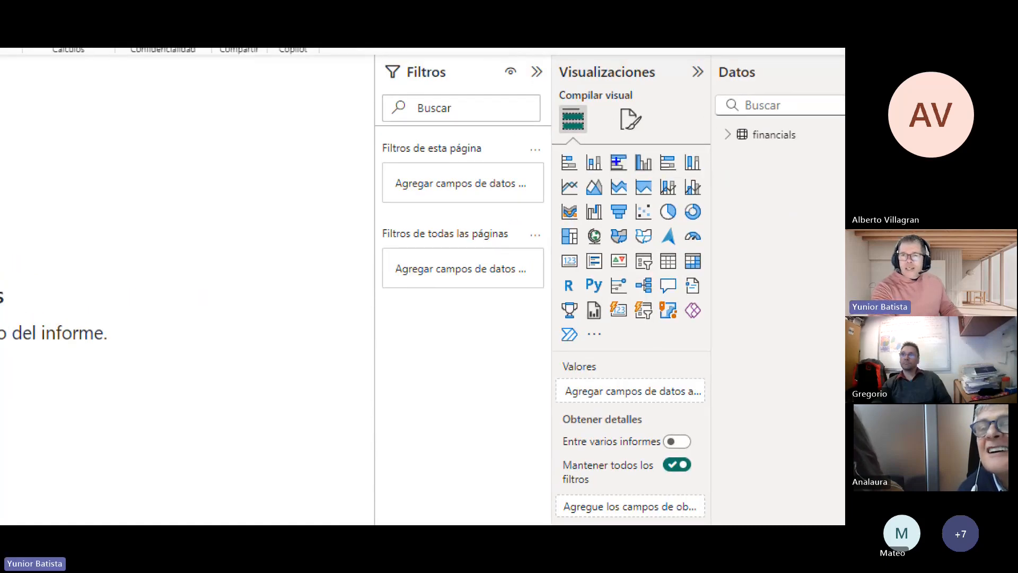
drag(572, 152, 572, 132)
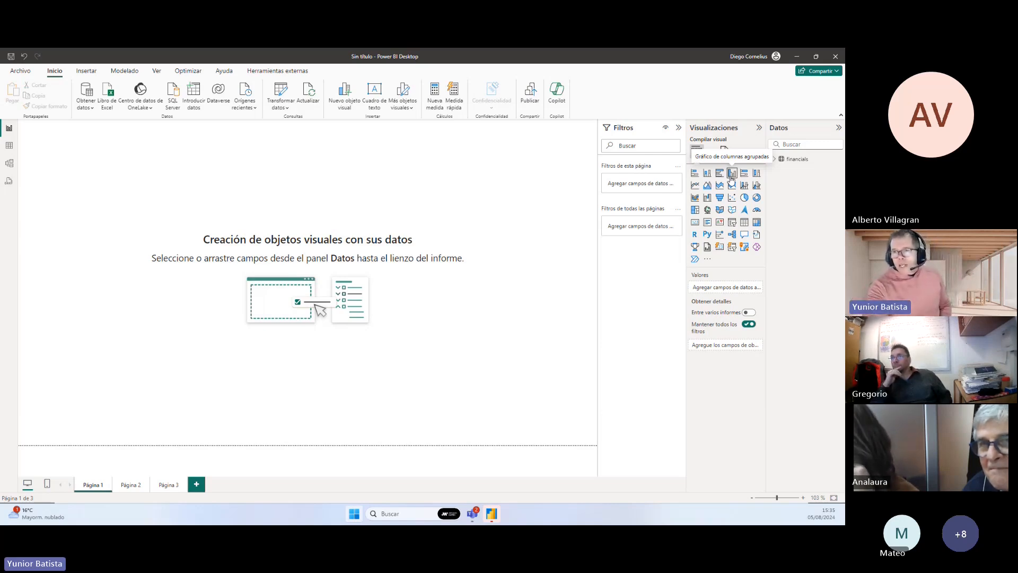
Add an empty stacked bar chart to Página 1 and move it away from the page corner.
click(695, 173)
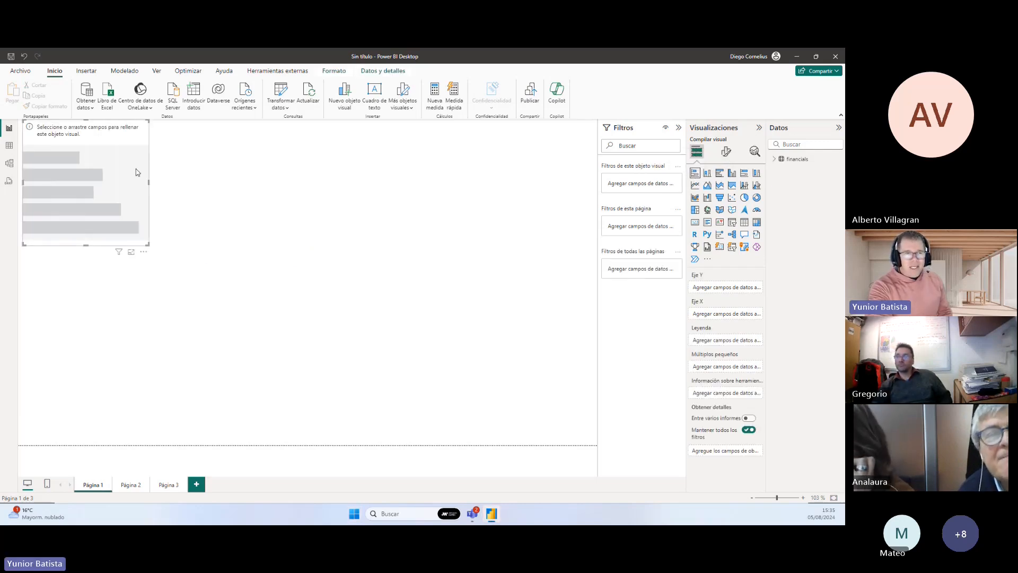
drag(136, 168, 221, 198)
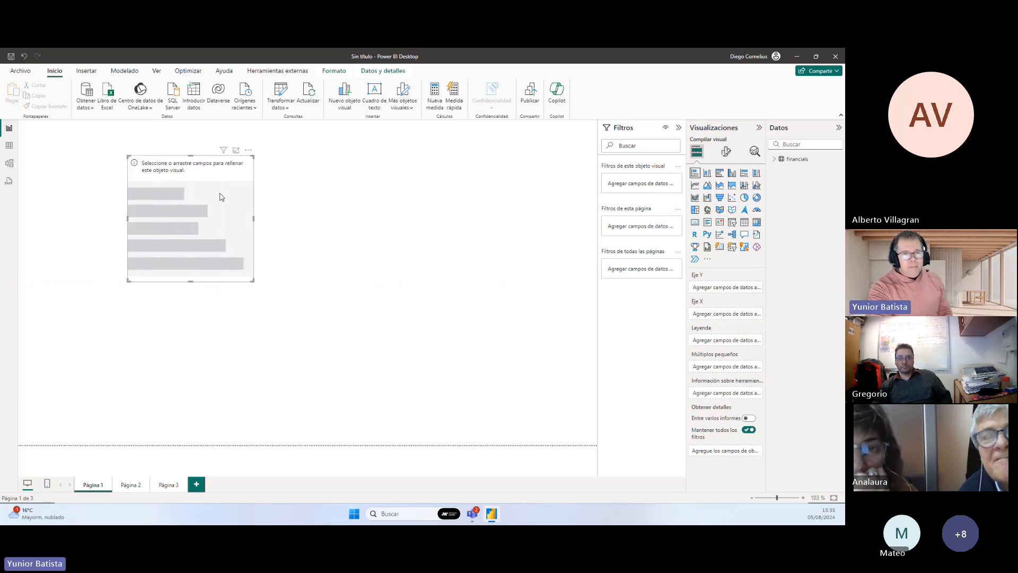
Zoom in on the empty stacked bar chart and mark each of its five placeholder bars with a blue line.
click(295, 235)
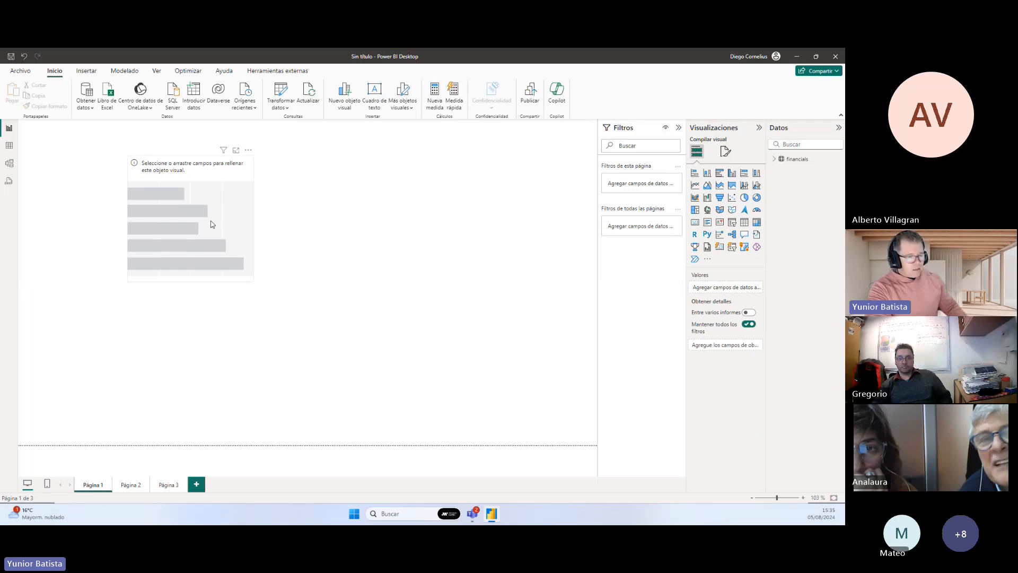
key(ctrl+1)
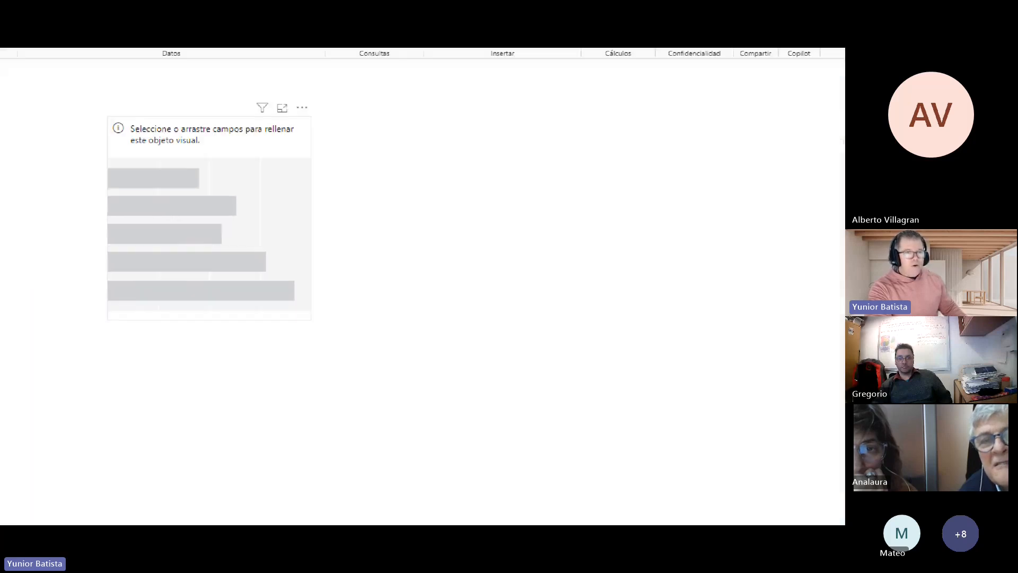
click(159, 219)
drag(87, 150, 231, 171)
drag(95, 200, 263, 201)
drag(96, 241, 195, 244)
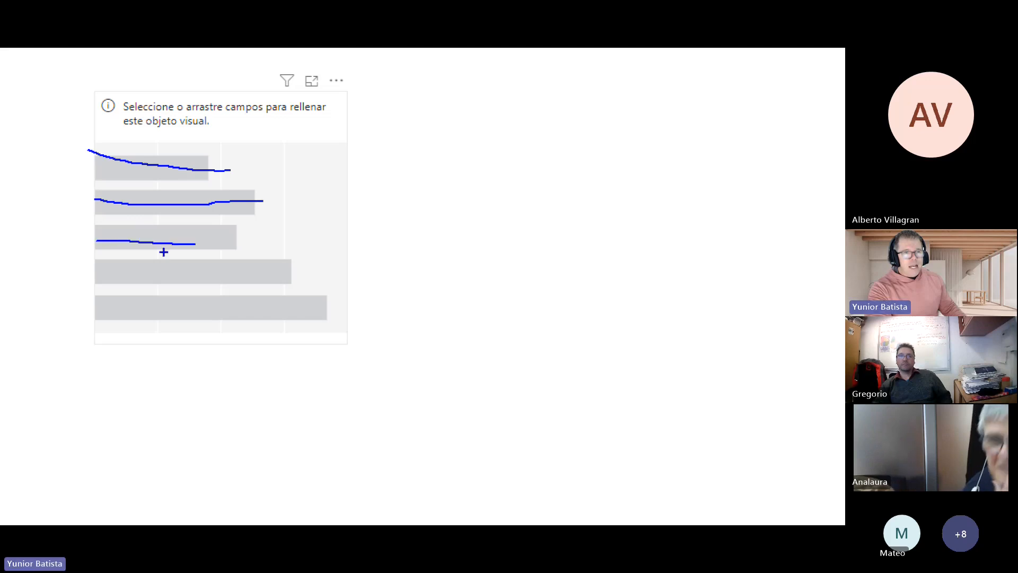
drag(108, 270, 216, 272)
drag(110, 311, 221, 310)
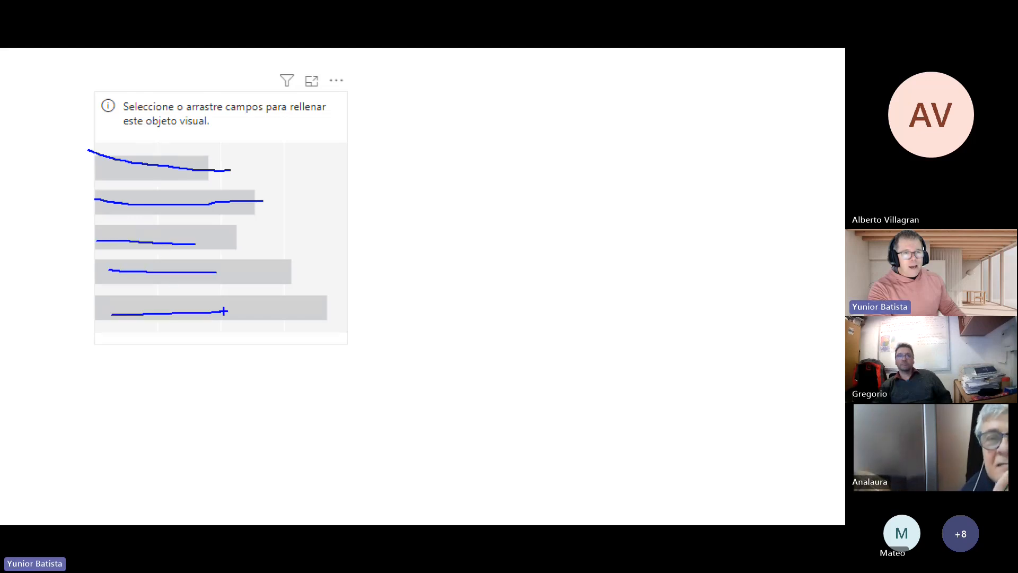
scroll(221, 310, down, 2)
Collapse the Filtros pane, then enlarge the empty stacked bar chart and reposition it near the middle of Página 1.
mouse_move(165, 170)
mouse_down()
mouse_move(159, 177)
mouse_move(164, 171)
mouse_up()
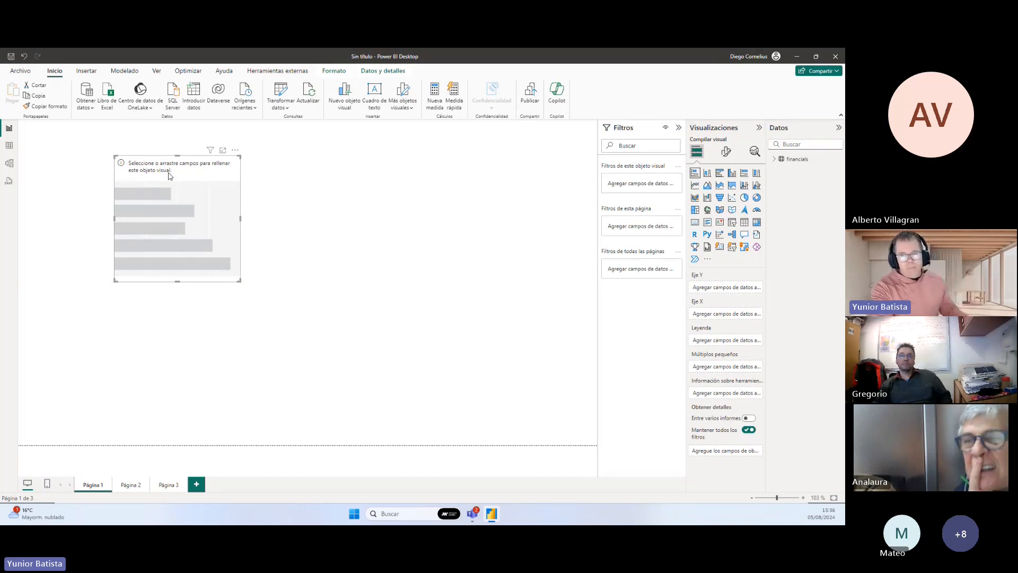
click(680, 129)
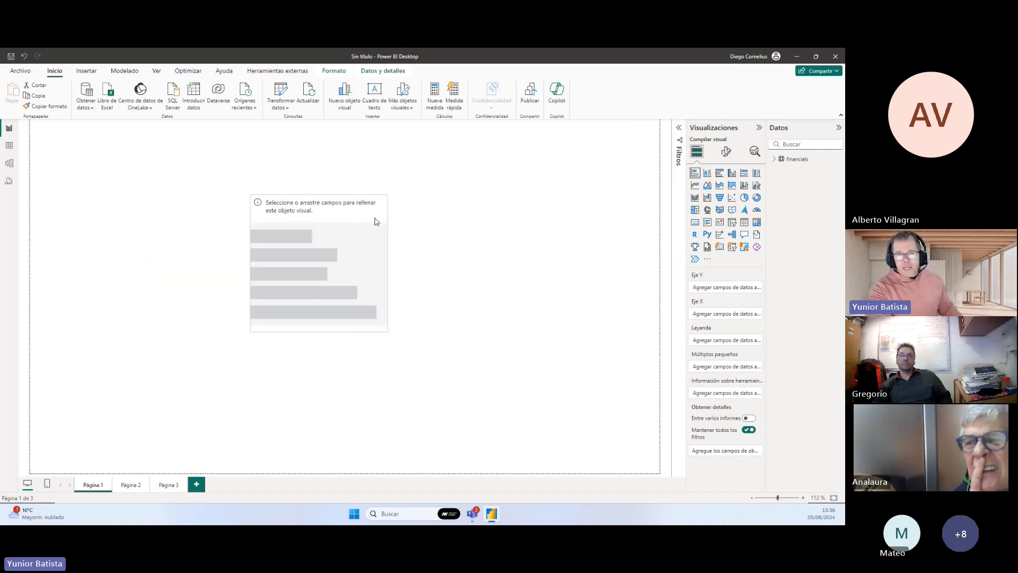
drag(399, 315, 488, 406)
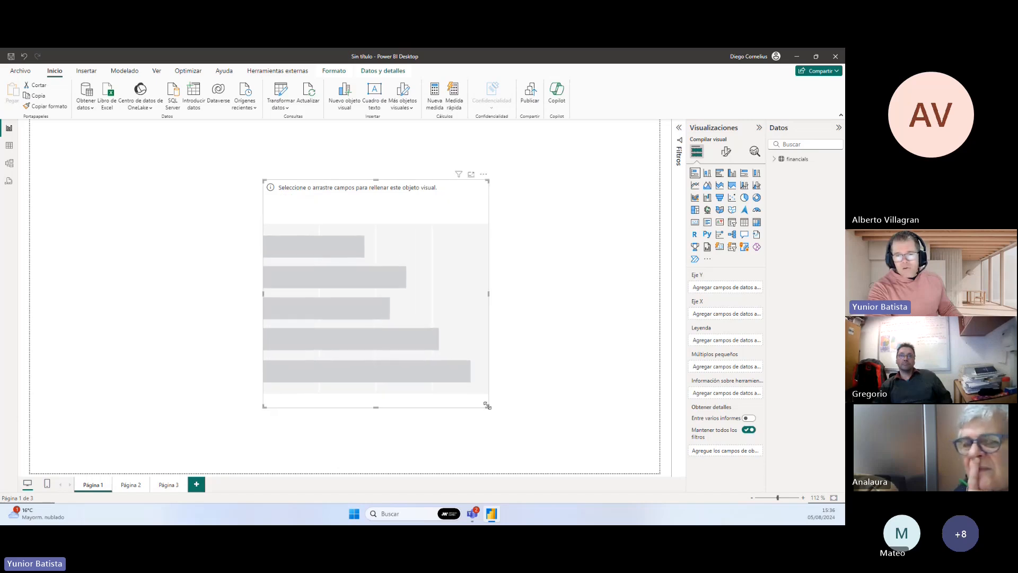
drag(264, 181, 225, 161)
drag(314, 231, 440, 204)
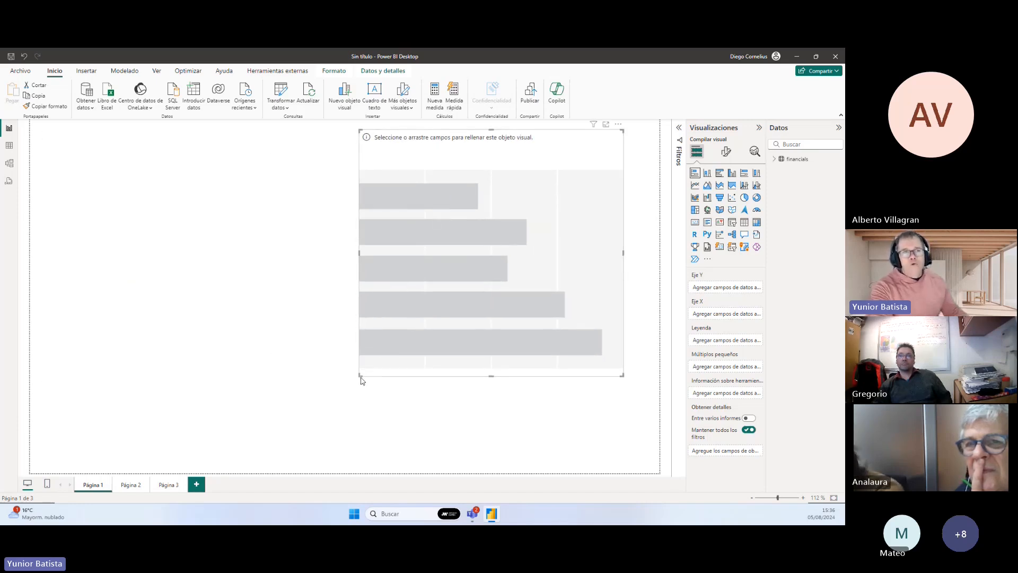
drag(362, 375, 277, 421)
drag(412, 324, 311, 342)
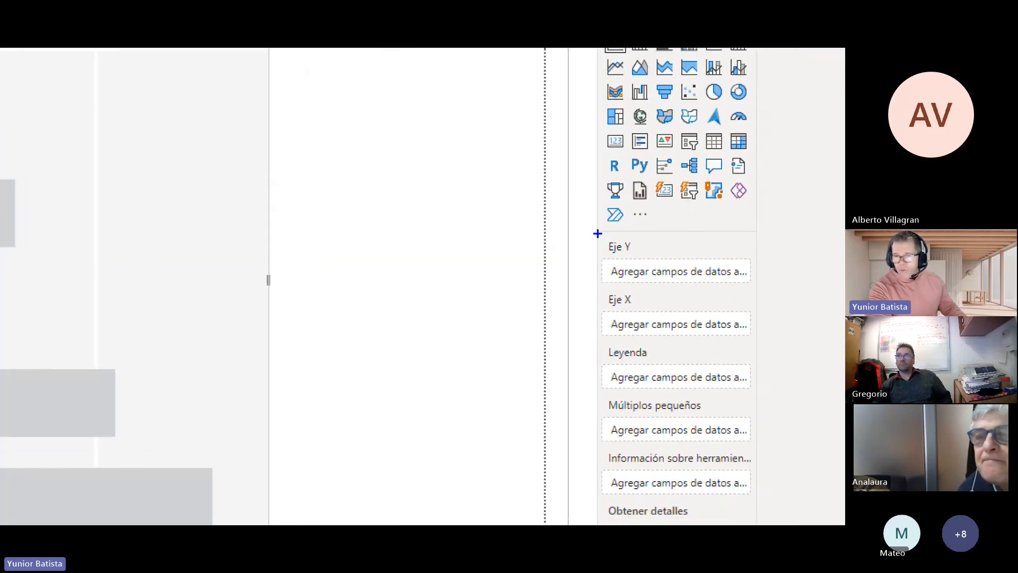
Outline the bar chart's field wells in blue and point arrows at Eje Y, Eje X, Leyenda and Múltiplos pequeños.
mouse_move(598, 234)
mouse_down()
mouse_move(634, 366)
mouse_move(689, 500)
mouse_move(757, 519)
mouse_up()
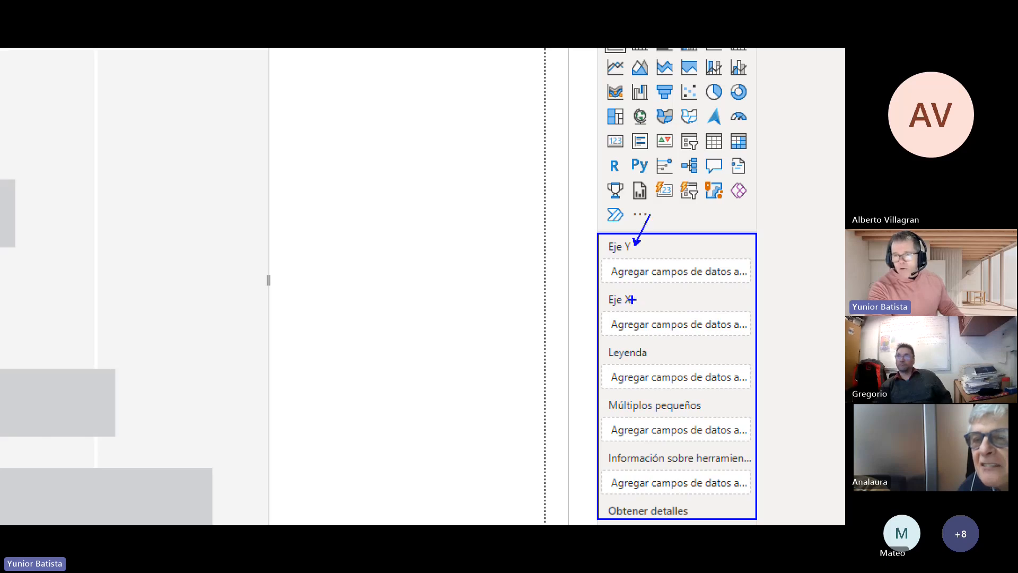
drag(669, 258, 634, 297)
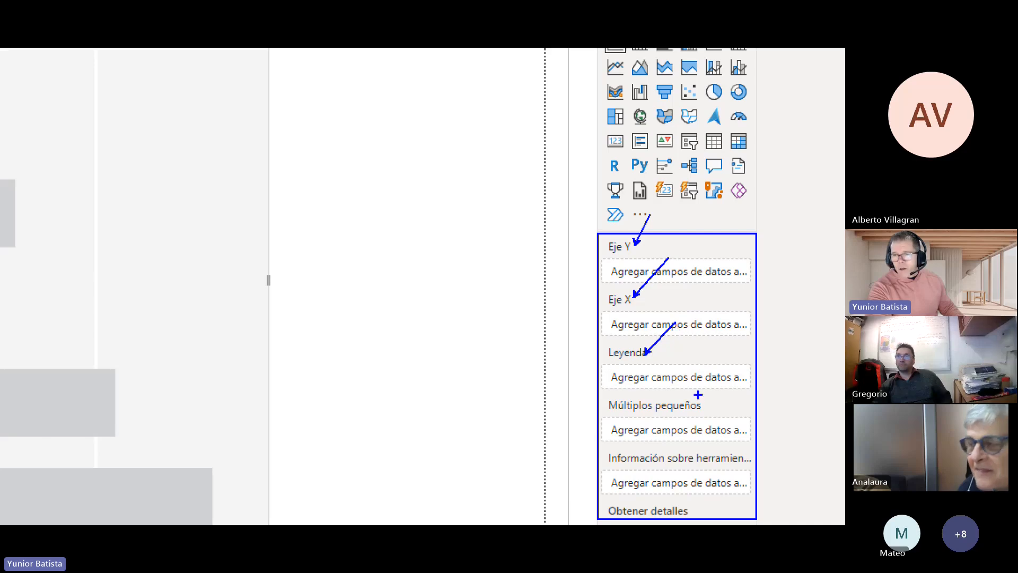
drag(732, 373, 699, 409)
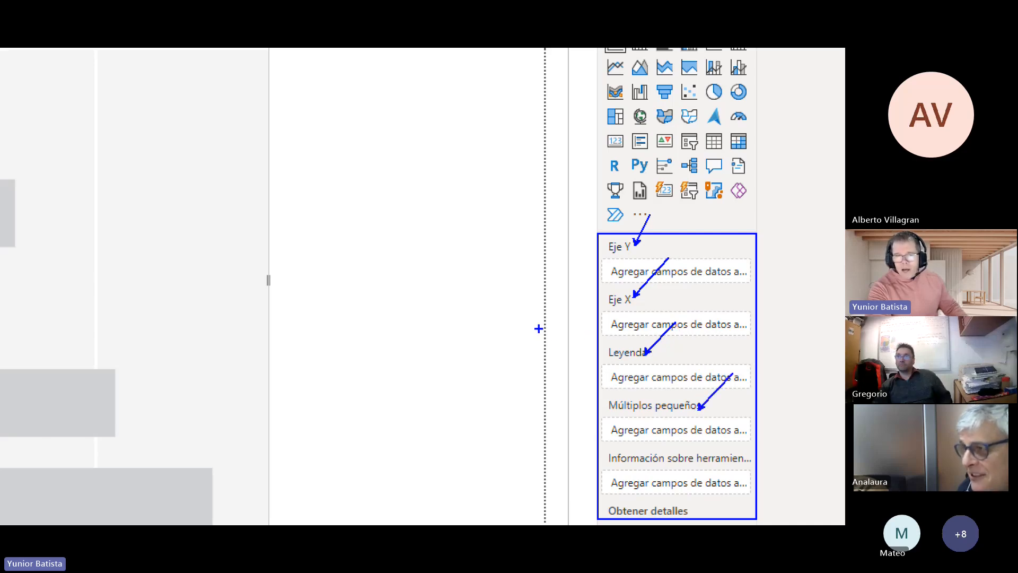
key(Escape)
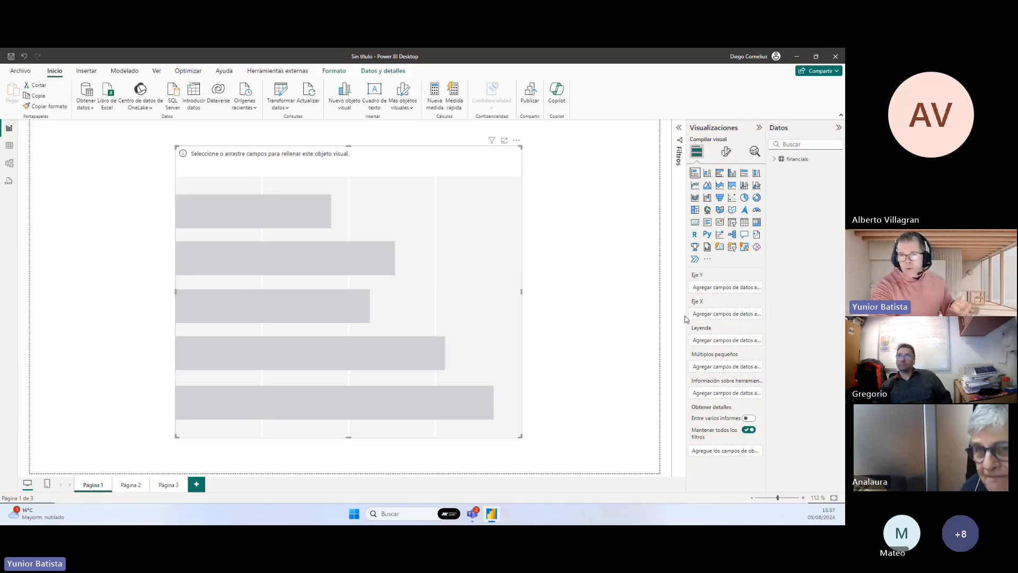
Change the empty bar chart to a pie chart and outline its field wells in blue for comparison.
drag(416, 258, 394, 258)
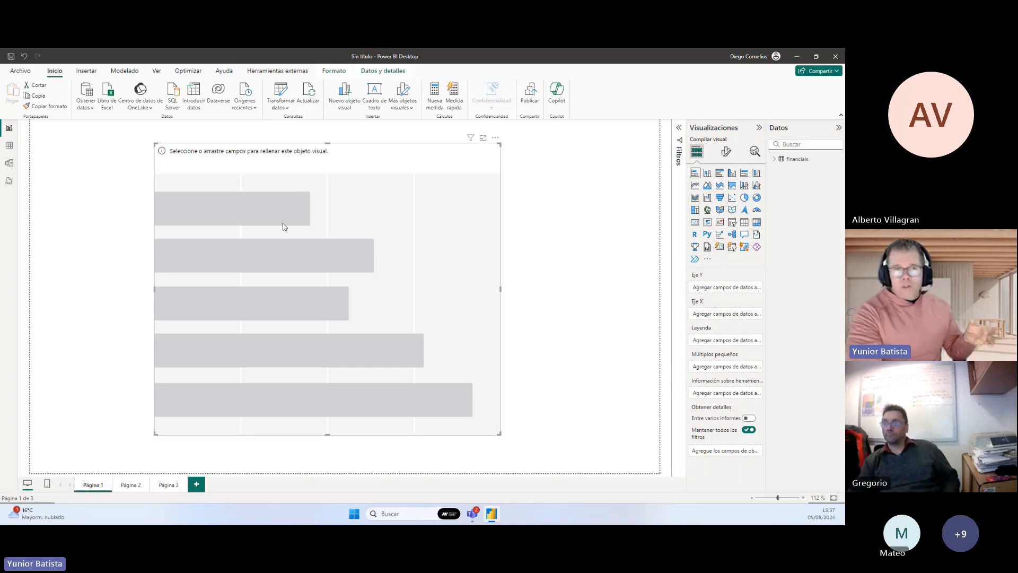
drag(298, 259, 325, 239)
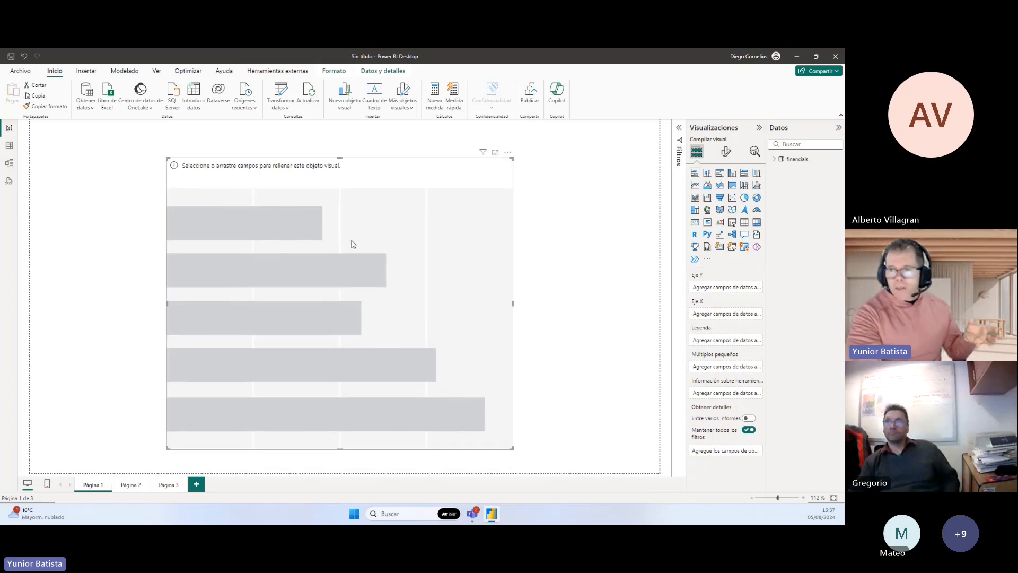
click(745, 201)
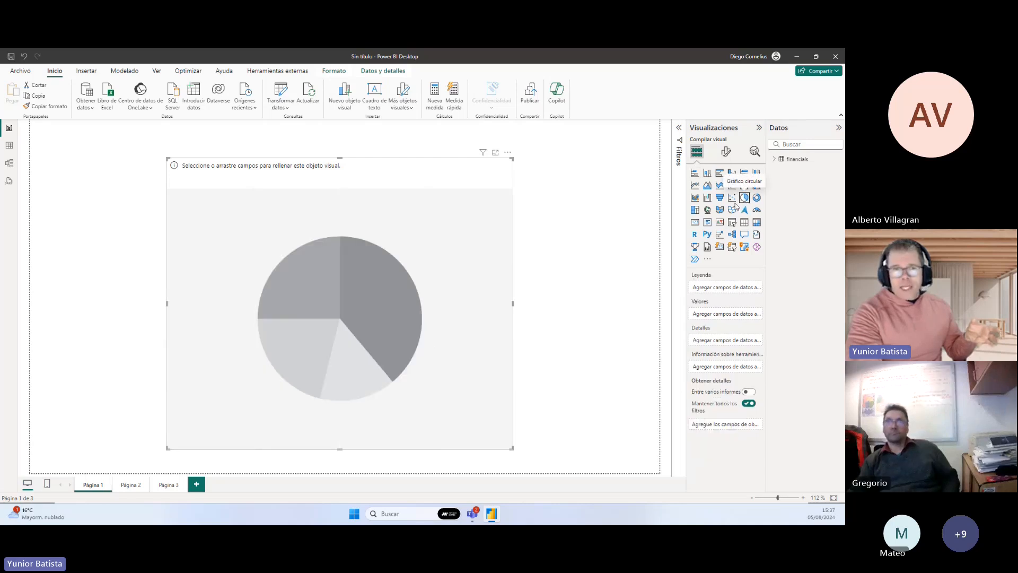
drag(294, 257, 295, 252)
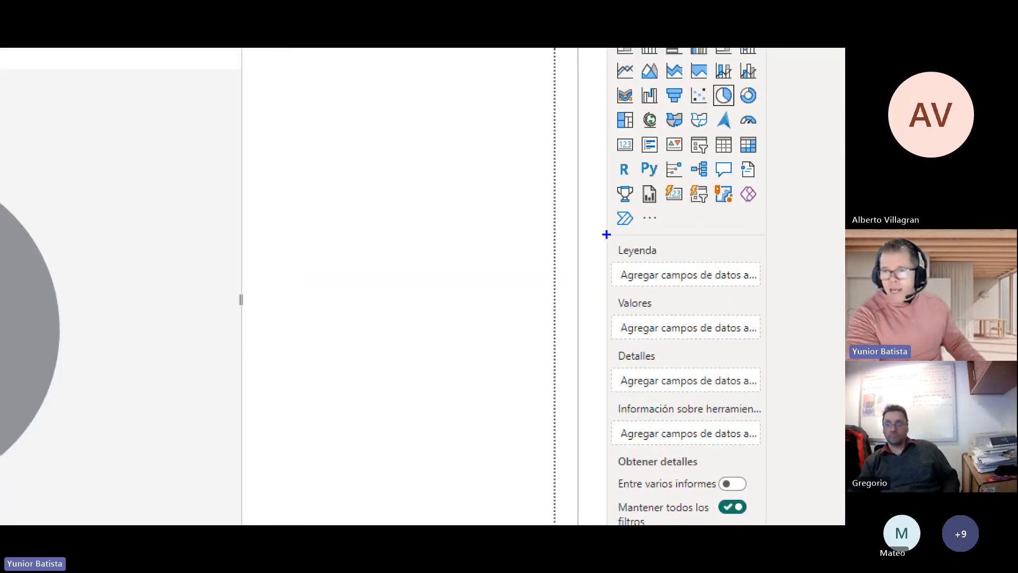
mouse_move(606, 235)
mouse_down()
mouse_move(688, 371)
mouse_move(762, 452)
mouse_up()
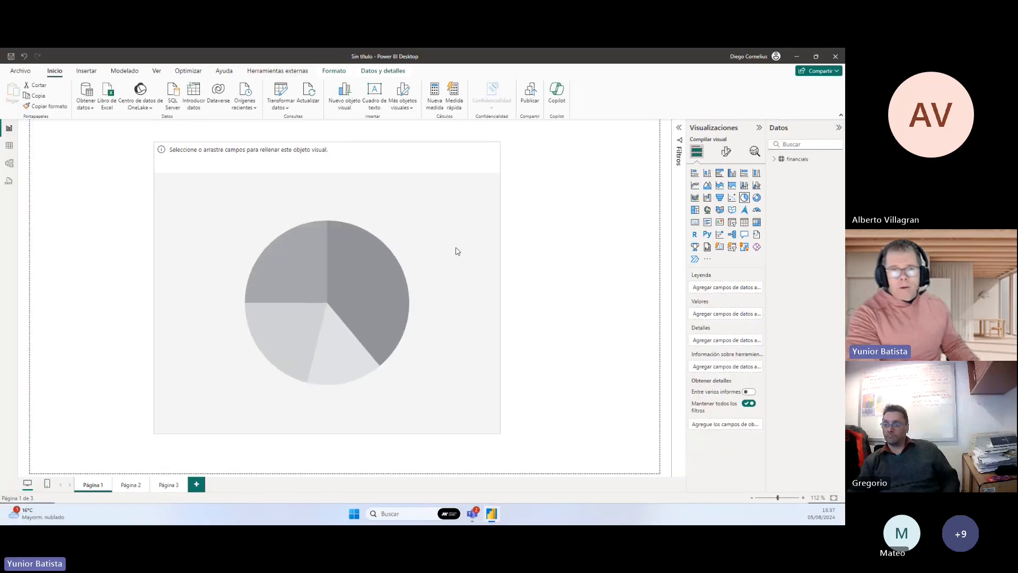
Change the pie chart back to a stacked bar chart and nudge it into place on the page.
click(459, 249)
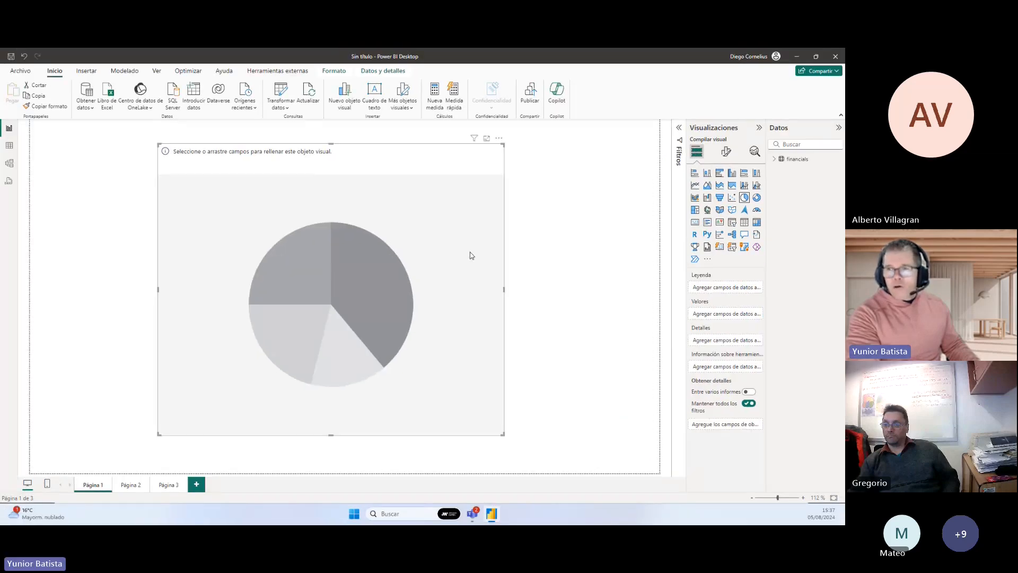
click(694, 173)
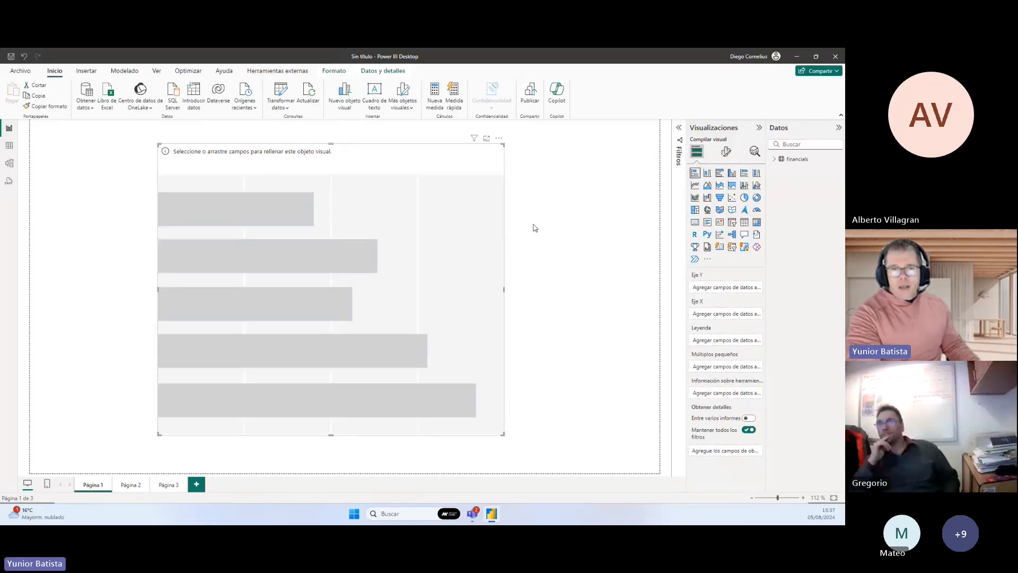
mouse_move(403, 250)
mouse_down()
mouse_move(416, 260)
mouse_move(410, 251)
mouse_up()
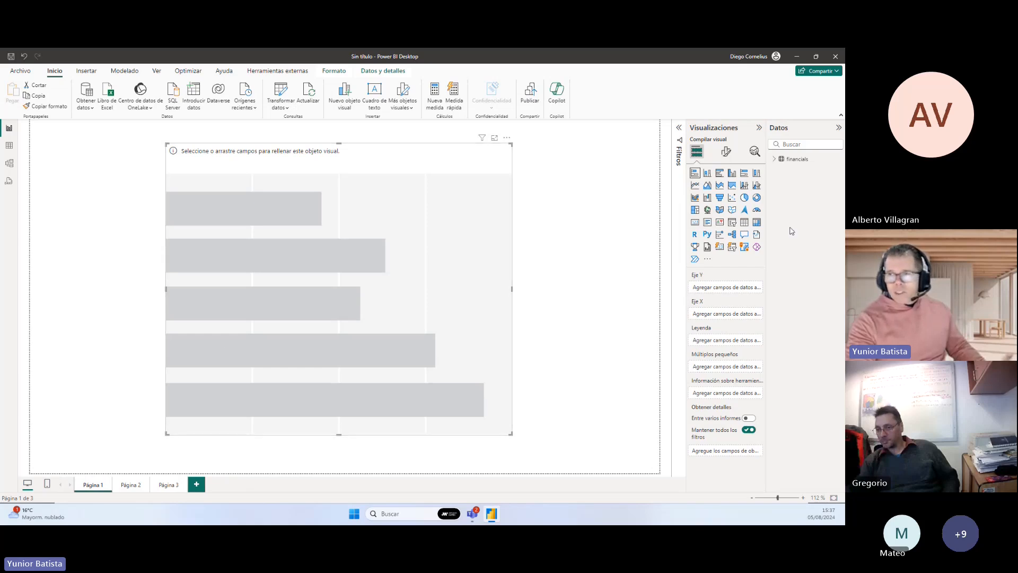
Outline the Datos pane in blue and draw four boxes below financials to represent additional tables.
mouse_move(773, 166)
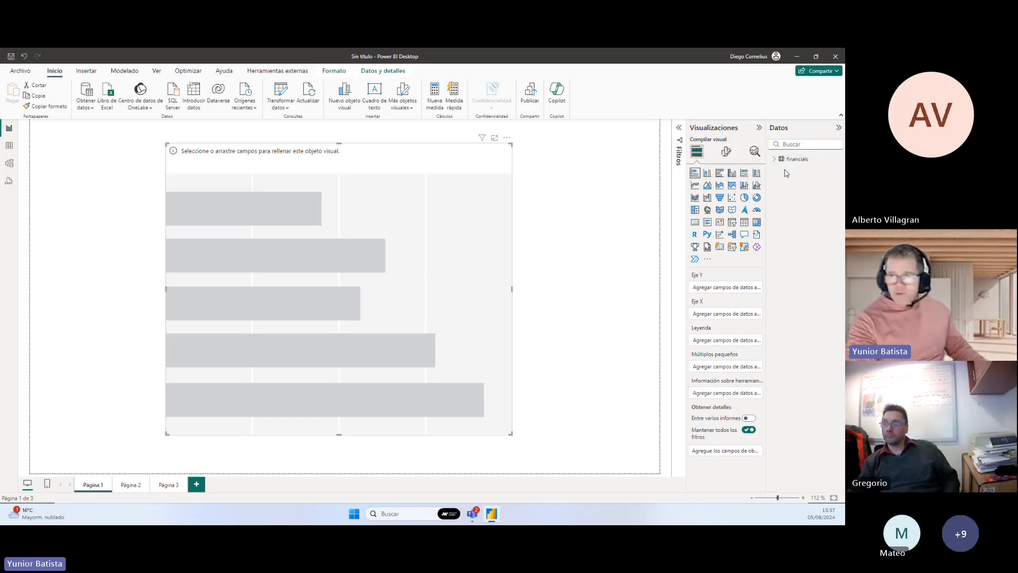
key(ctrl+1)
click(691, 80)
drag(690, 67, 838, 517)
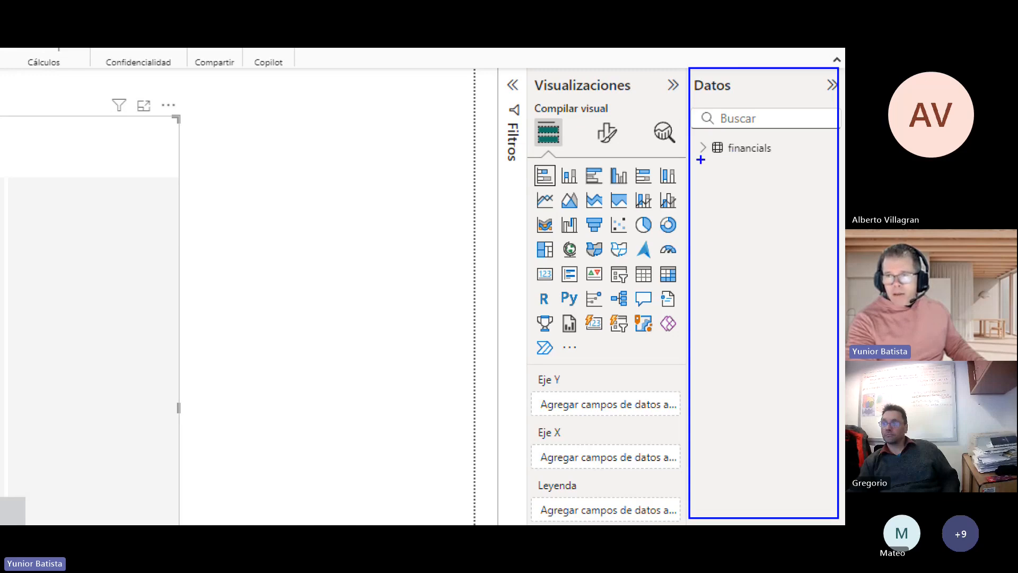
drag(700, 160, 818, 190)
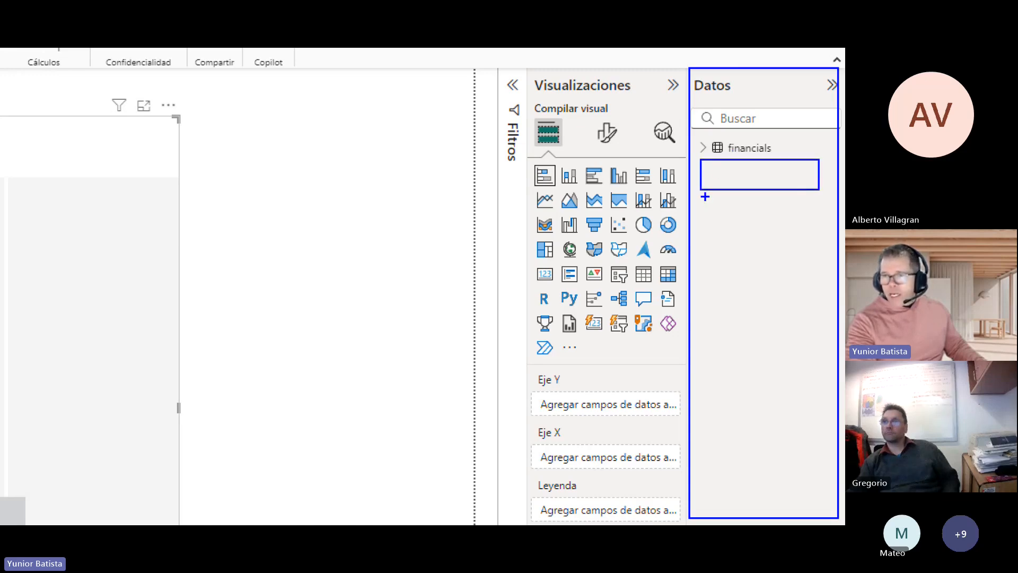
drag(705, 196, 814, 224)
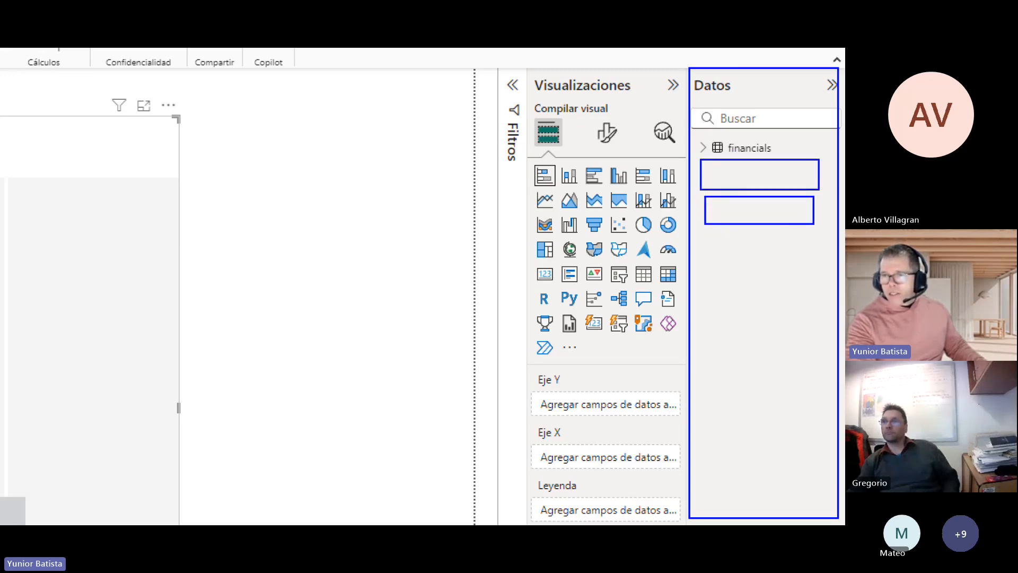
drag(706, 233, 818, 262)
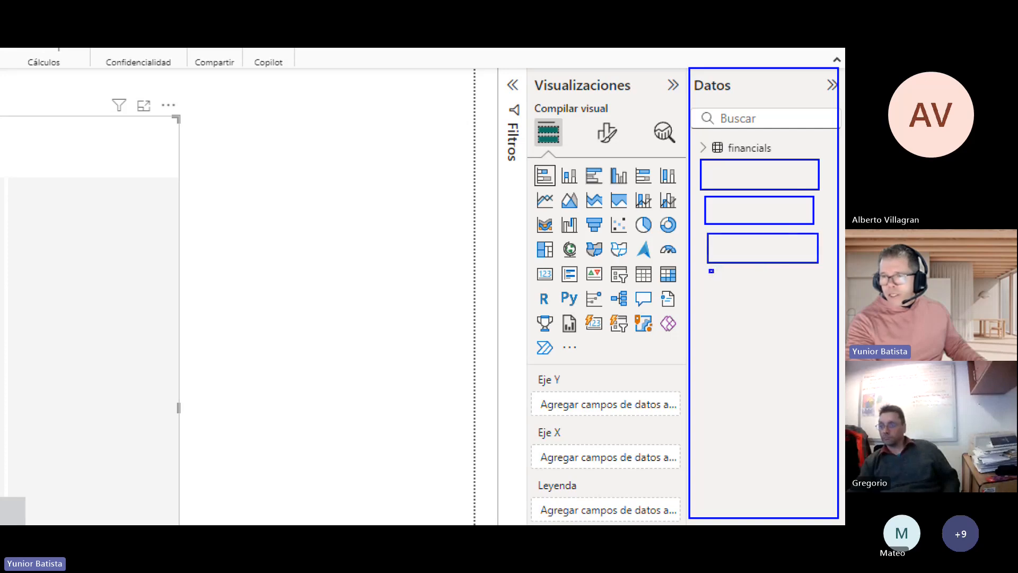
drag(711, 271, 815, 311)
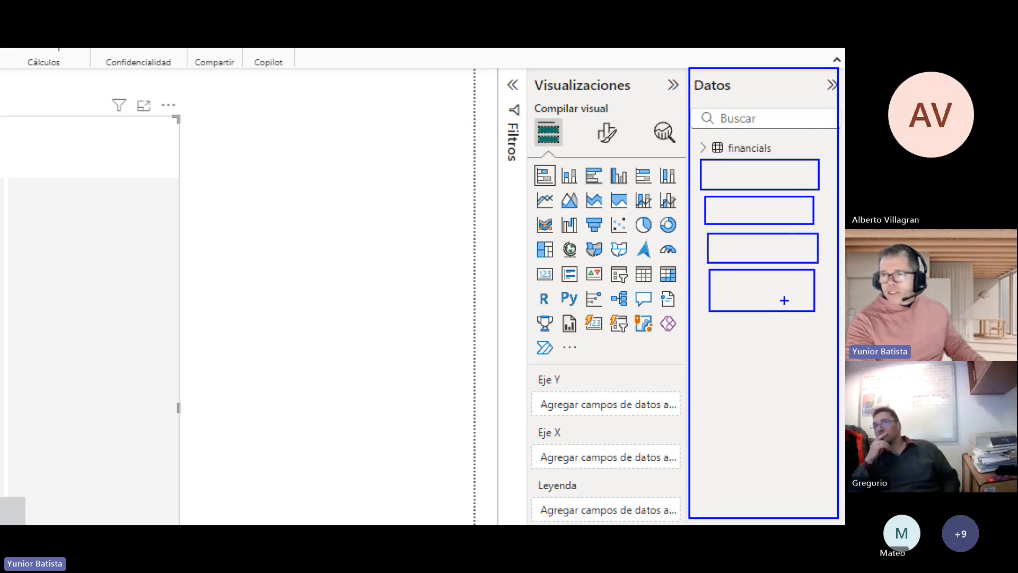
key(Escape)
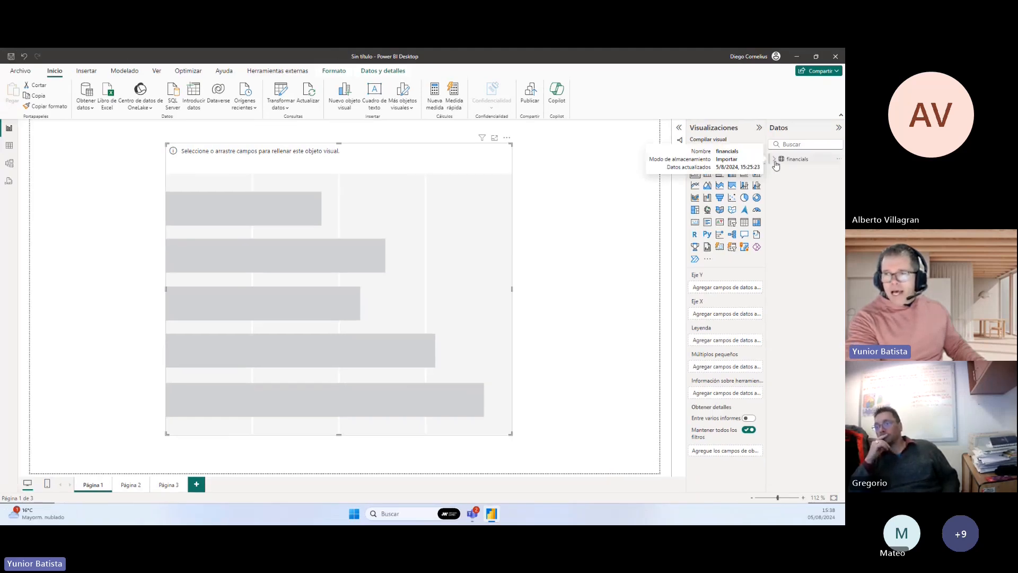
Mark the expand arrow beside the financials table in blue and expand the table to list its fields.
key(ctrl+1)
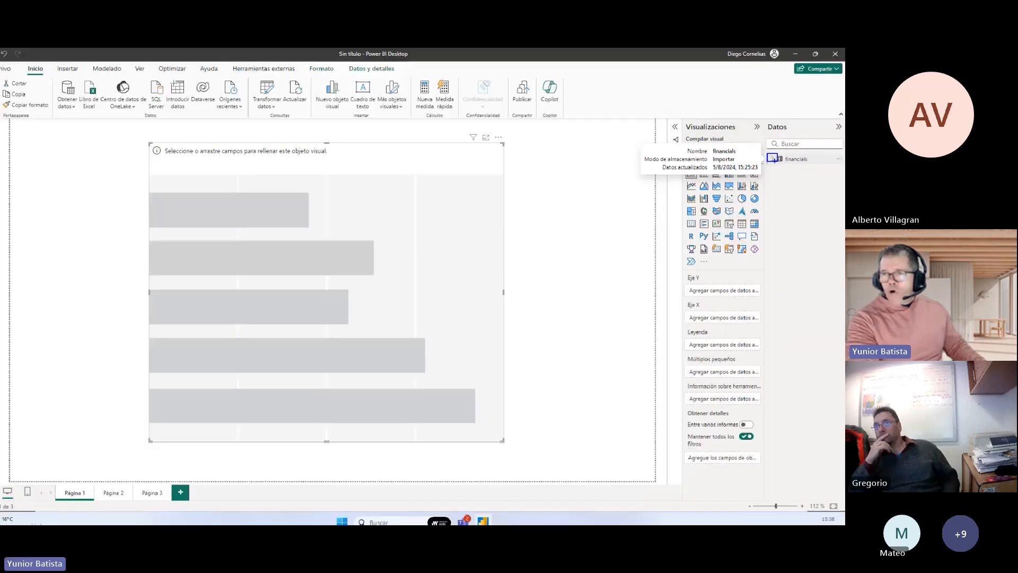
click(741, 155)
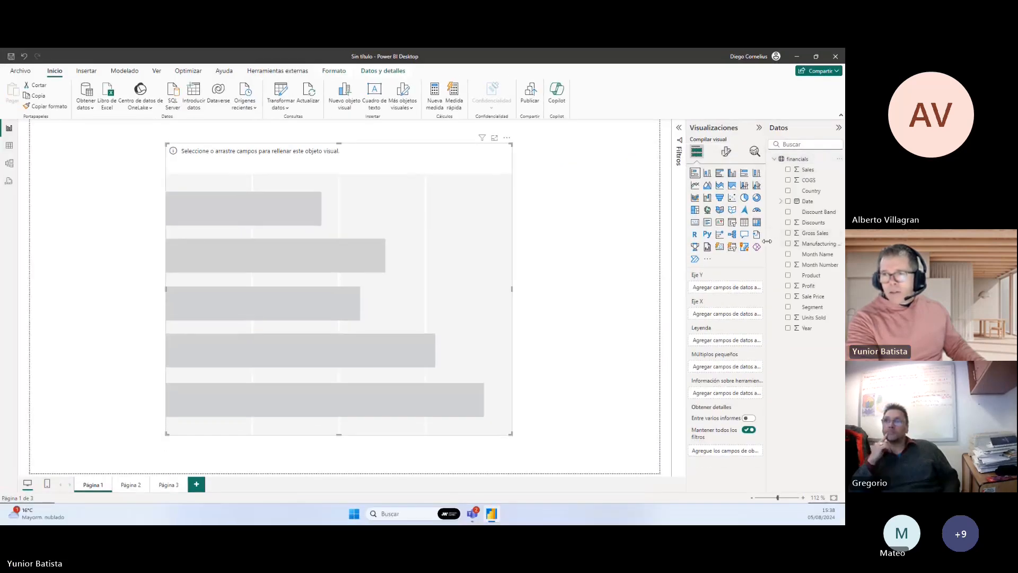
Widen the data field list so the full field names of the financials table fit.
drag(766, 242, 716, 260)
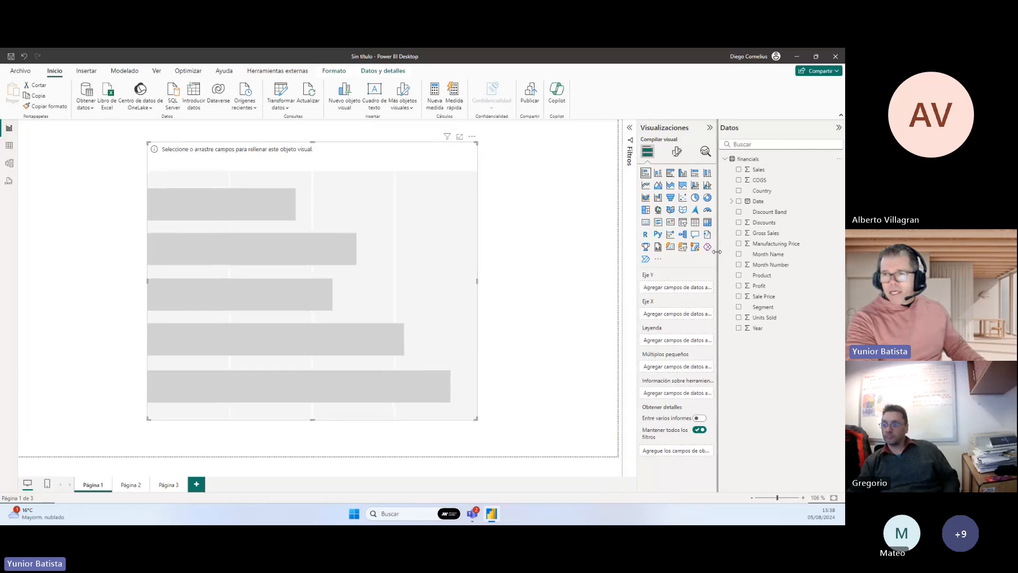
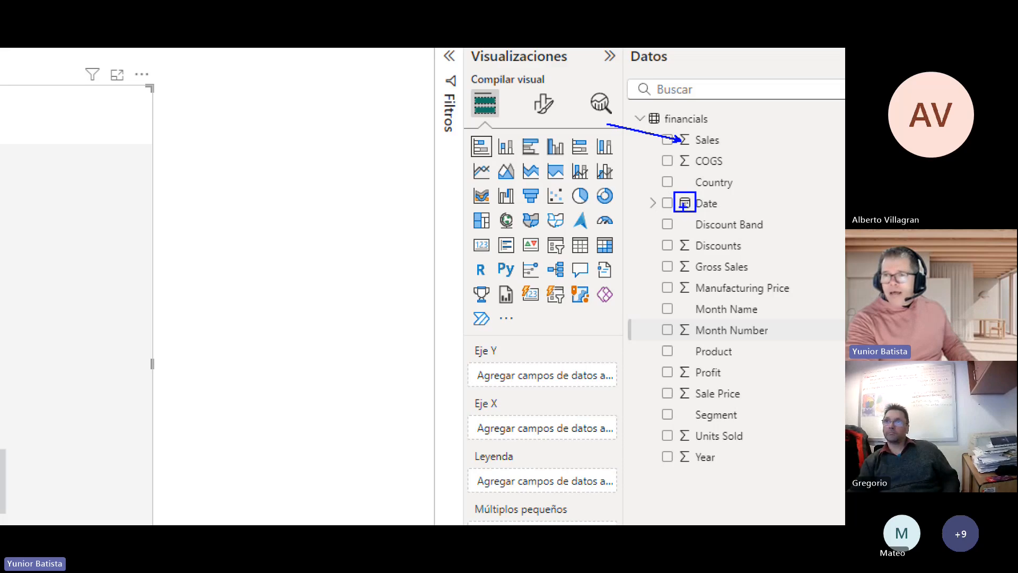
drag(607, 166, 673, 198)
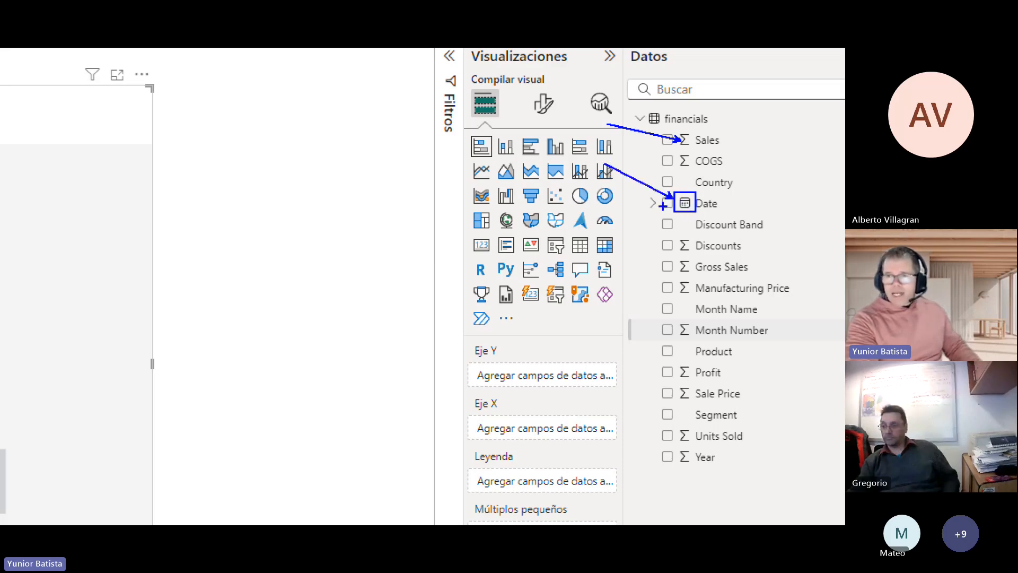
key(Escape)
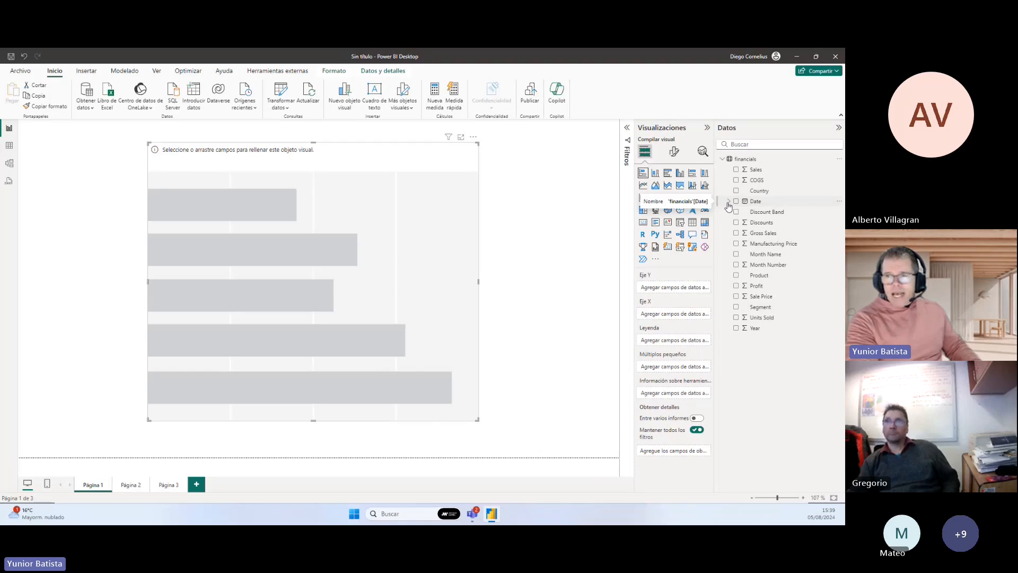
Examine the year, quarter, month and day levels in the Date field's hierarchy, and collapse the field again.
click(729, 203)
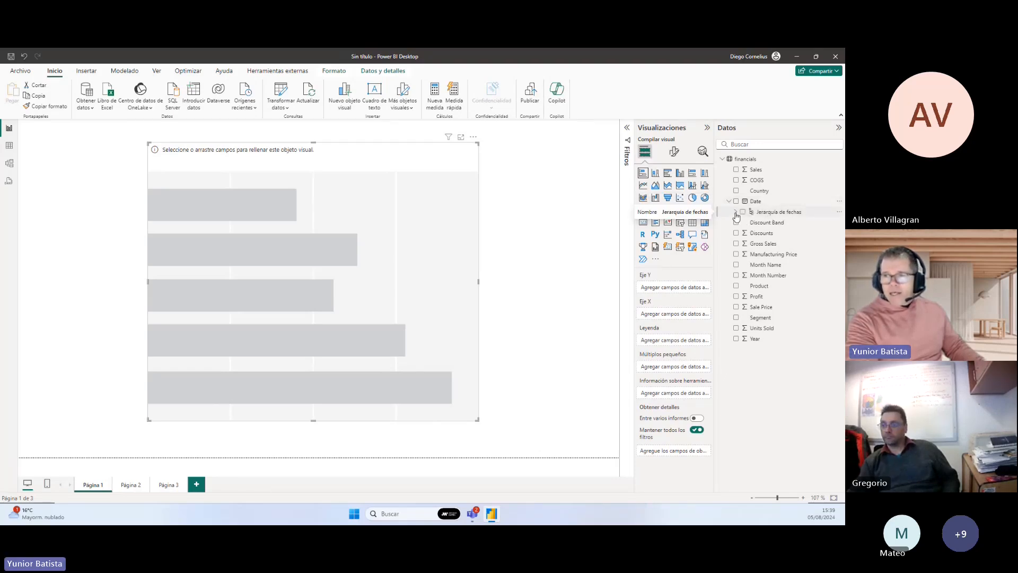
click(736, 213)
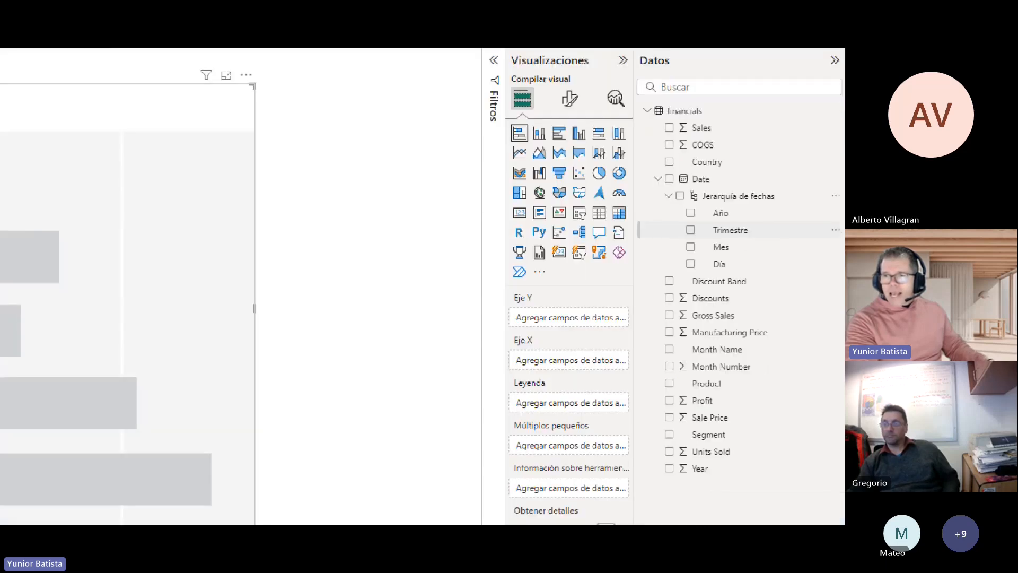
mouse_move(790, 211)
mouse_down()
mouse_move(775, 221)
mouse_move(786, 231)
mouse_up()
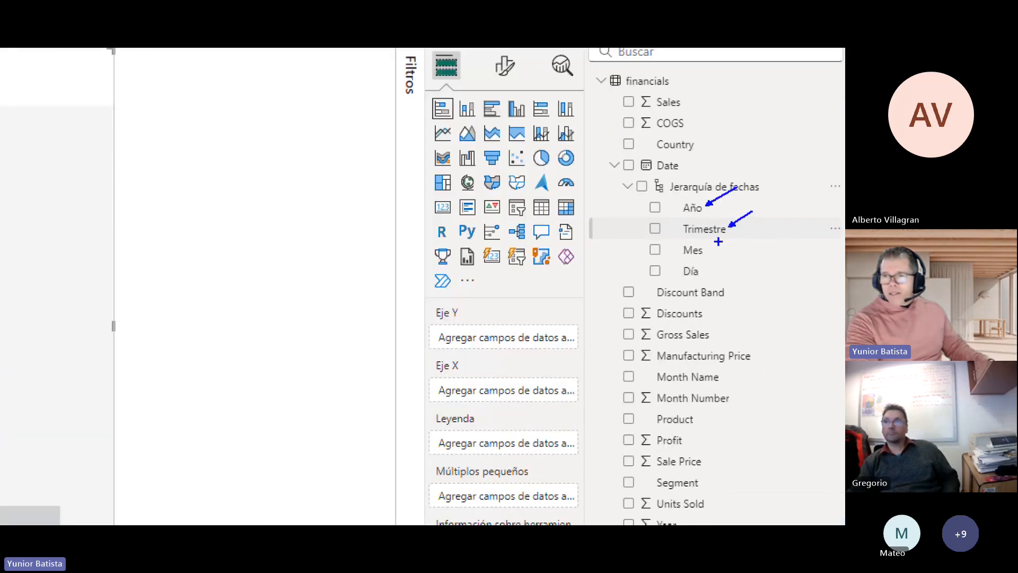
mouse_move(706, 250)
mouse_down()
mouse_move(722, 241)
mouse_move(731, 256)
mouse_up()
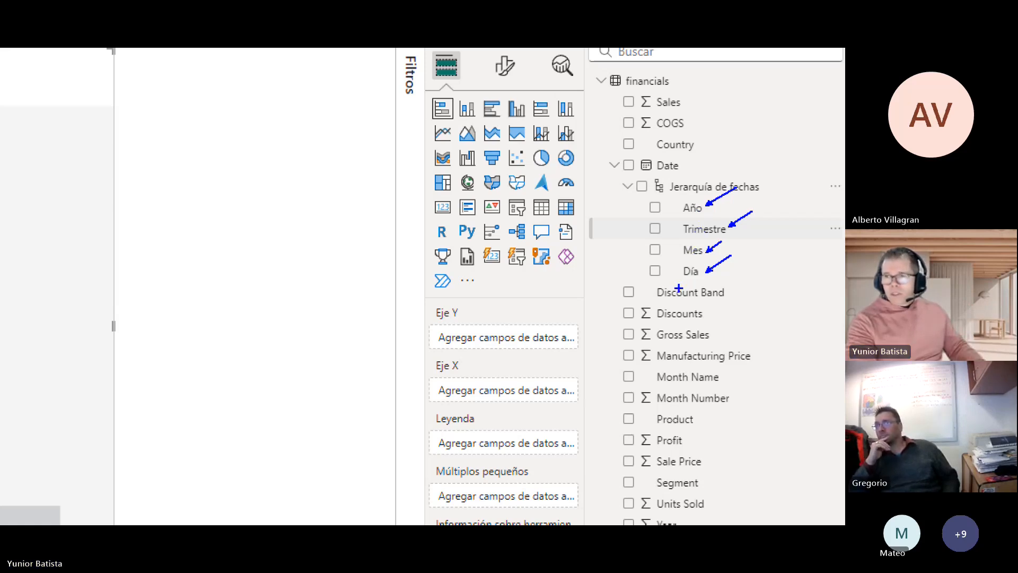
key(Escape)
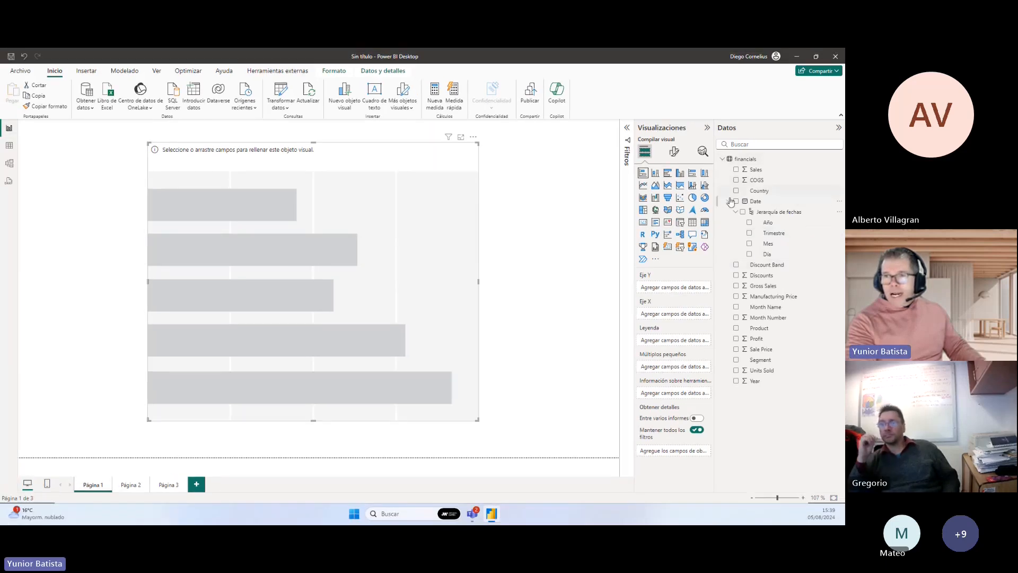
click(730, 201)
Examine which financials fields carry the sum symbol, such as Discounts and Profit, compared with a text field like Month Name.
key(ctrl+1)
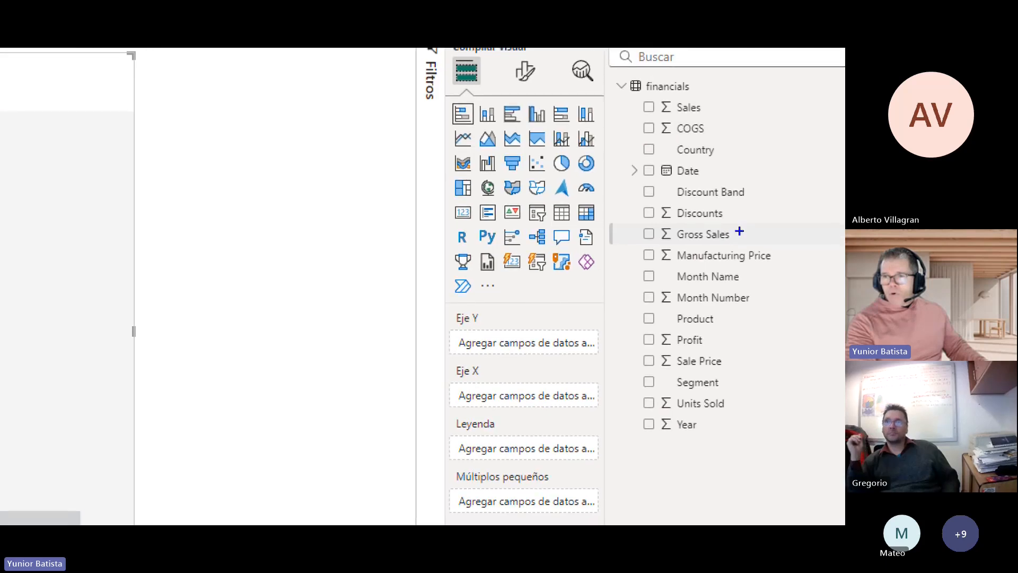
drag(641, 270, 750, 288)
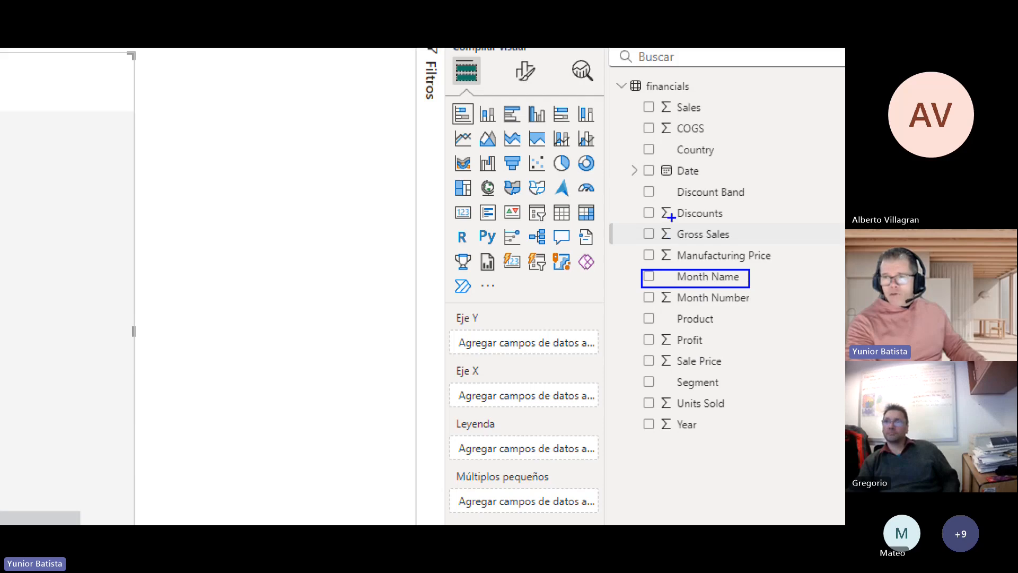
drag(661, 216, 621, 194)
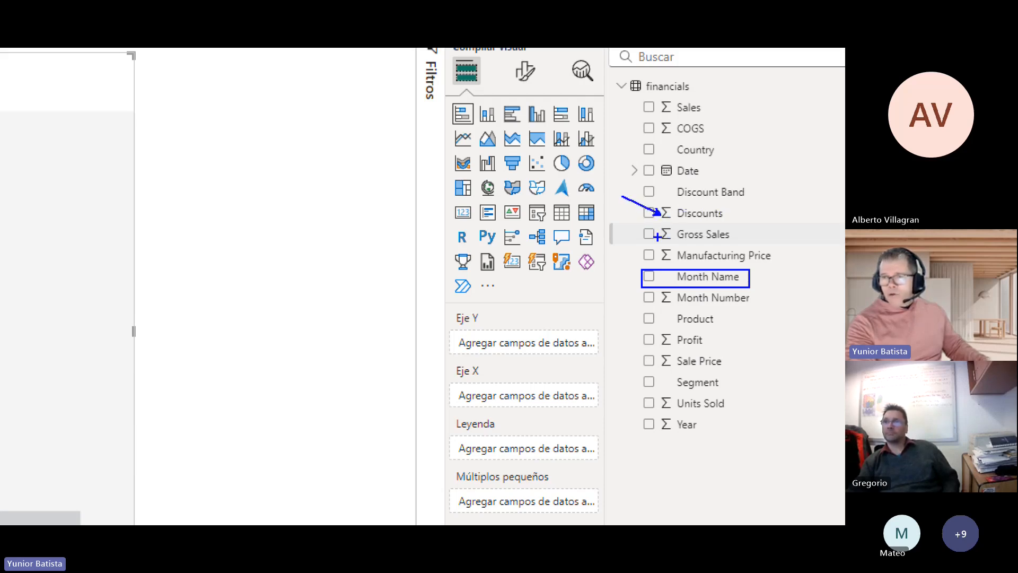
drag(606, 220, 604, 218)
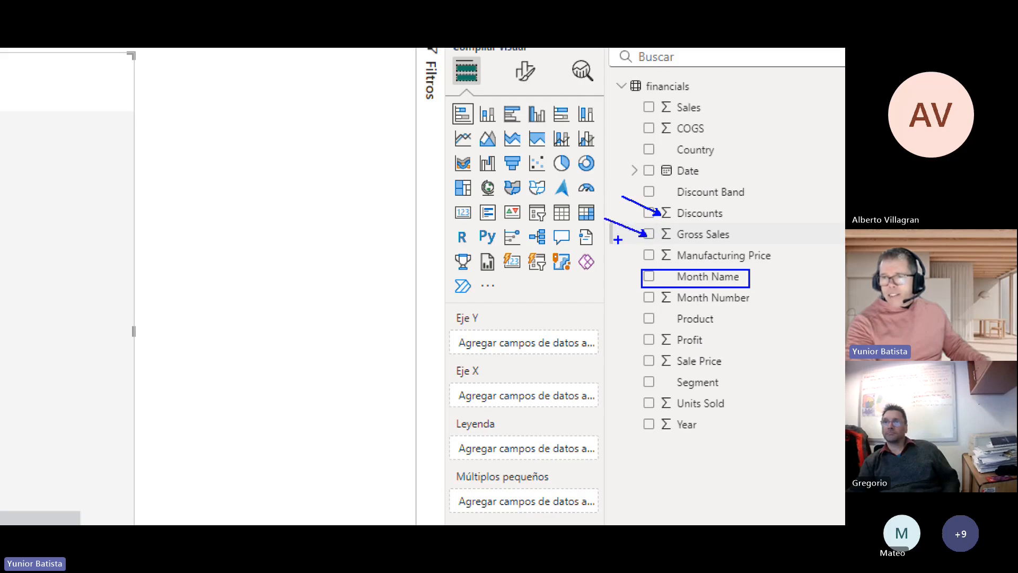
drag(639, 298, 597, 284)
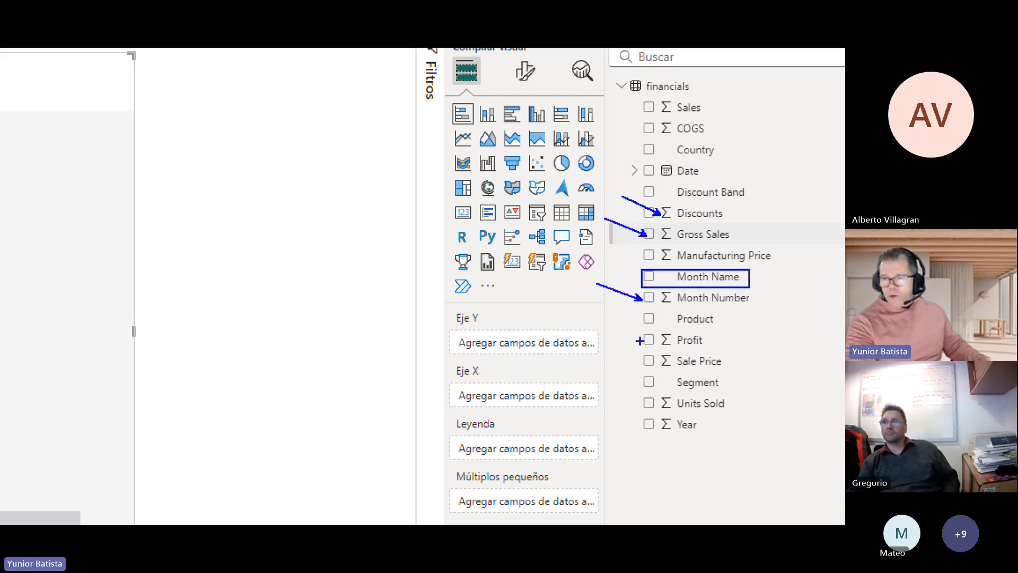
drag(641, 407, 617, 394)
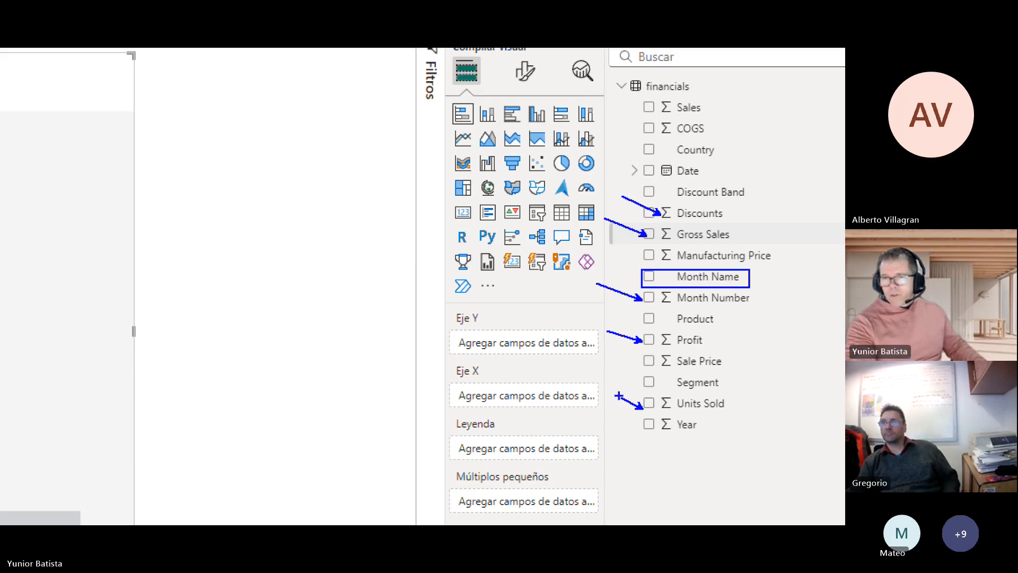
scroll(619, 395, down, 2)
key(Escape)
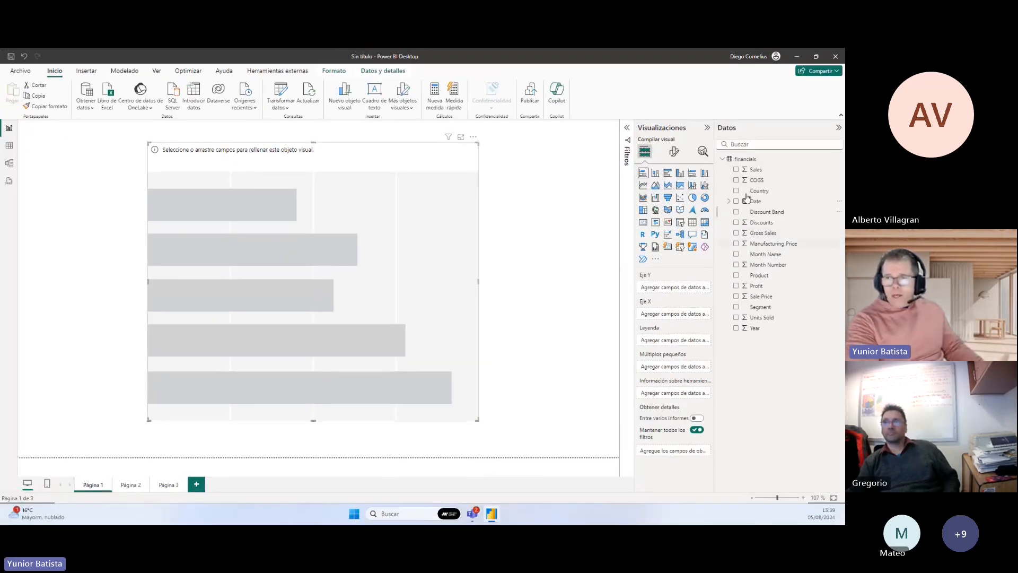
Look up the distinct values of the Segment column in the financials table data and return to the report page.
click(752, 159)
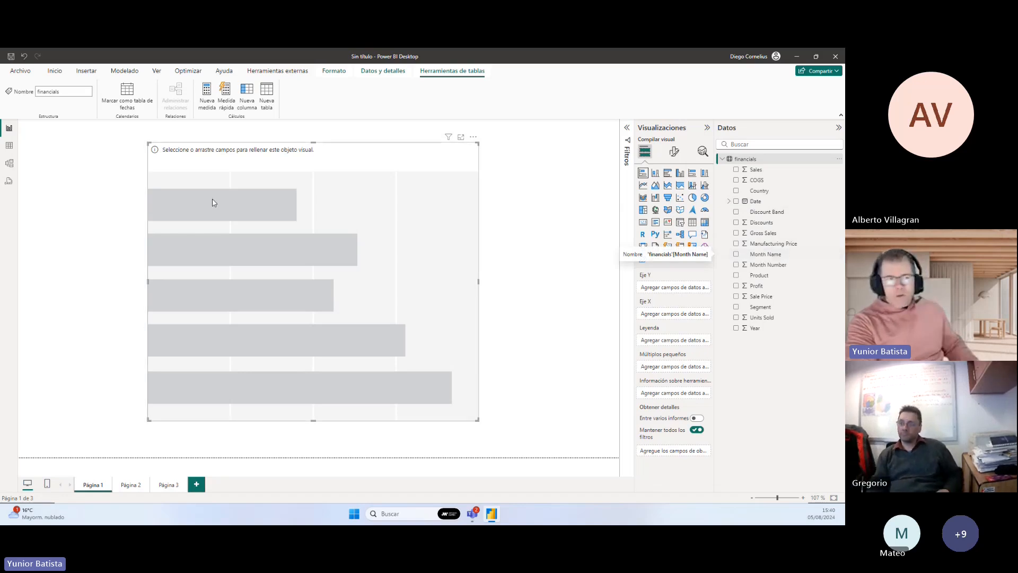
click(7, 151)
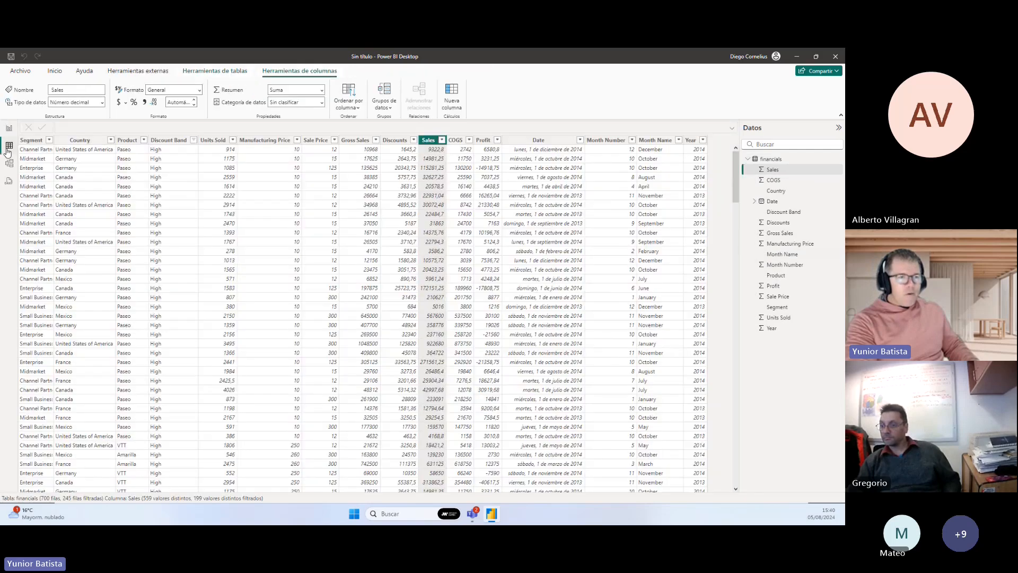
click(33, 141)
click(49, 140)
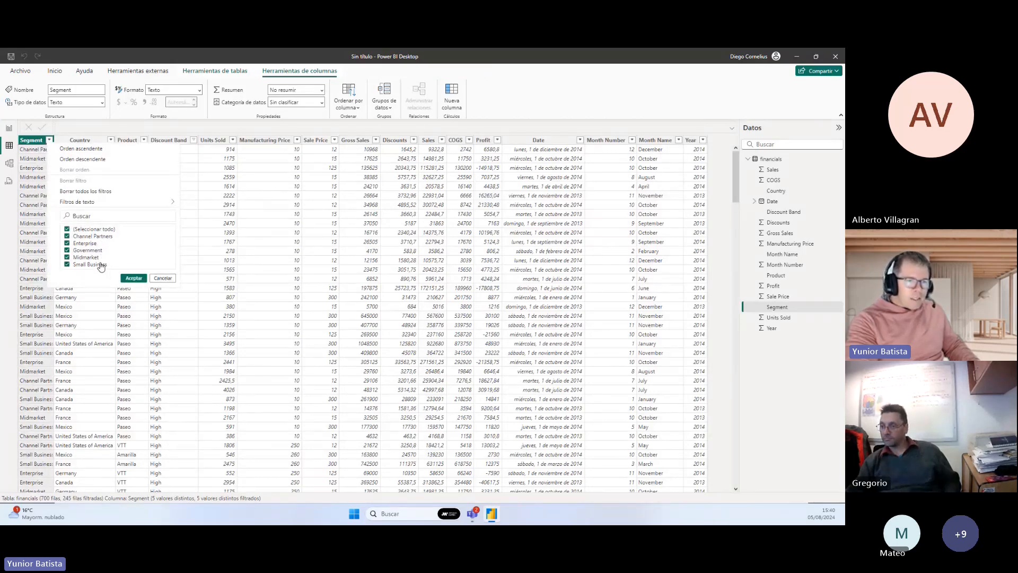
click(8, 128)
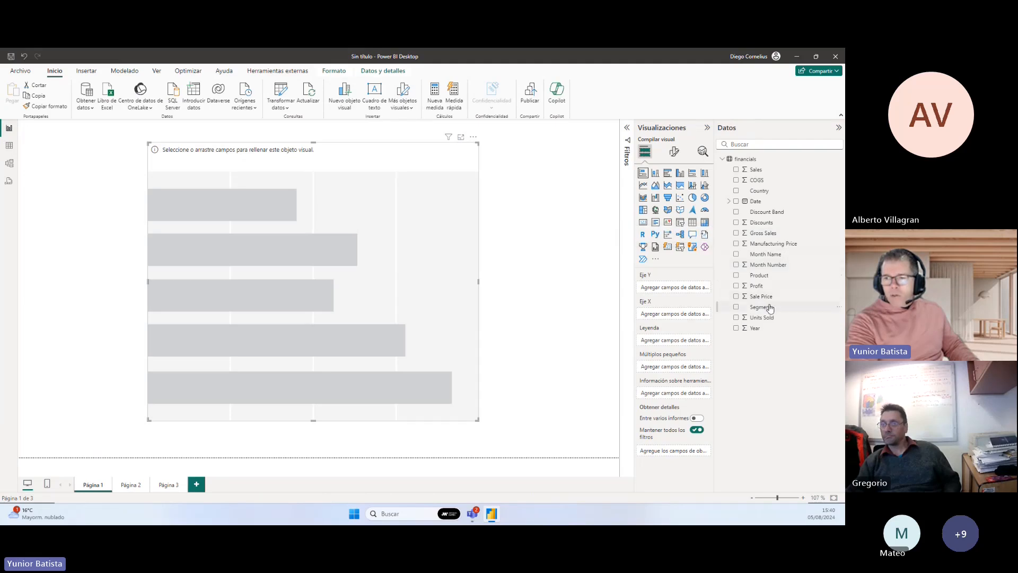
Fill the empty stacked bar chart with the Segment and Sales fields by dropping them onto the visual.
drag(772, 310, 240, 200)
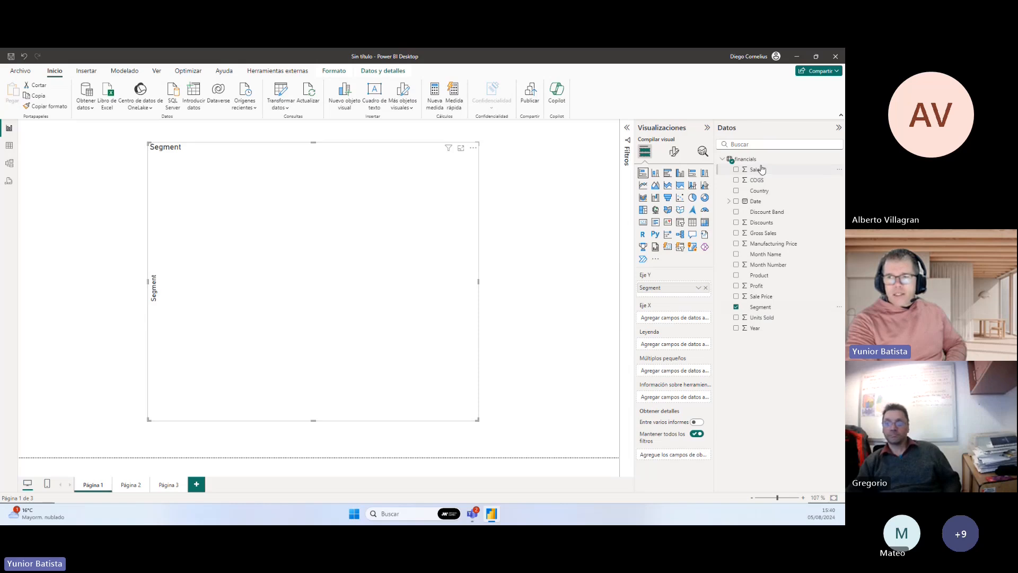
drag(761, 171, 282, 228)
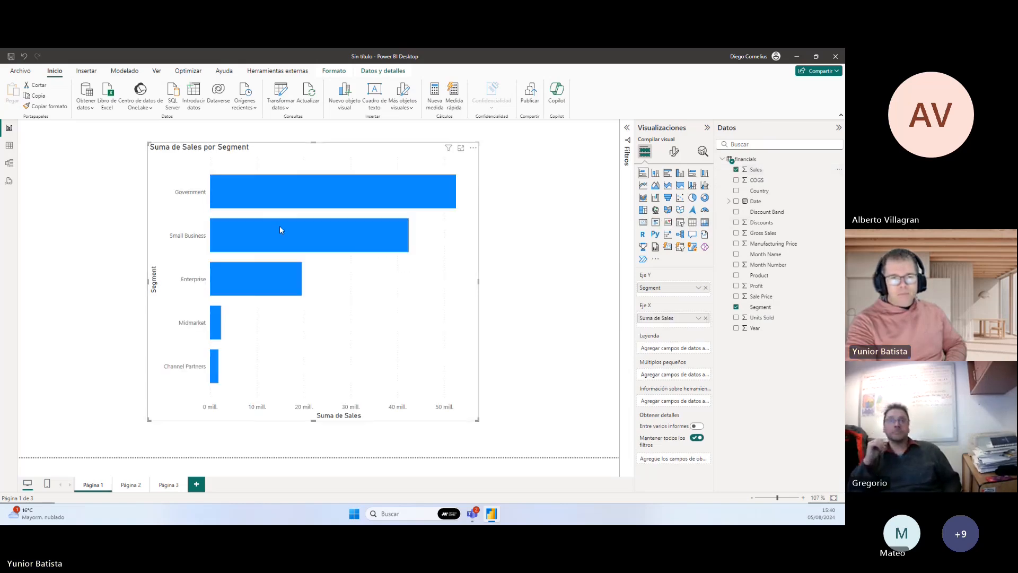
mouse_move(270, 234)
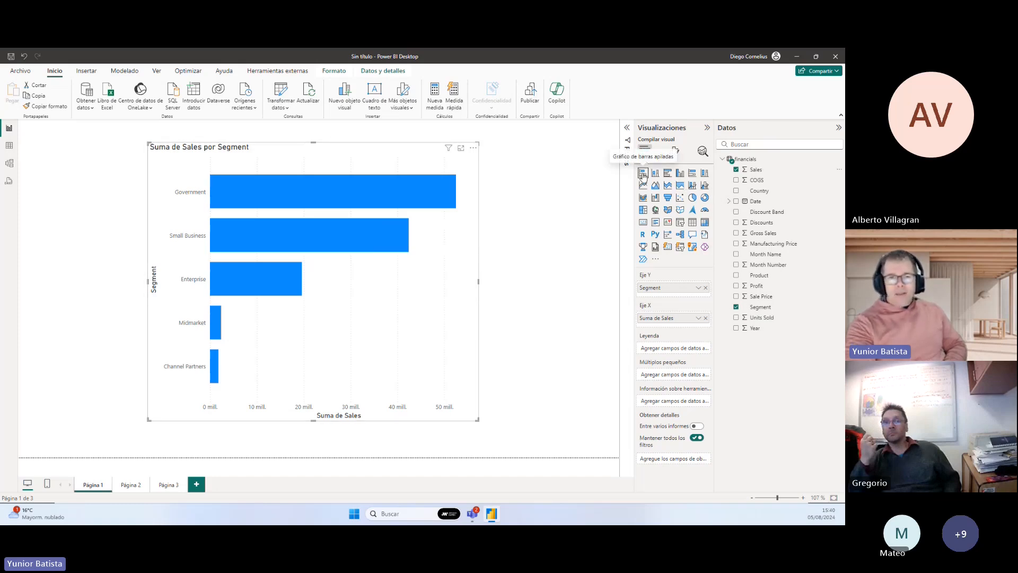
Move the Sales by Segment bar chart toward the page's upper left corner and make it narrower and slightly taller.
drag(414, 322, 349, 324)
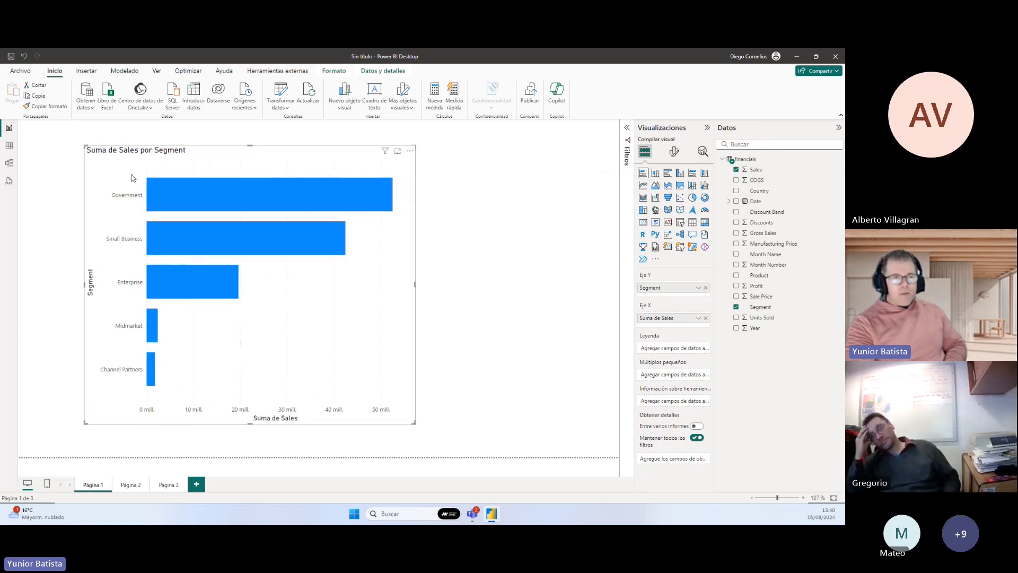
drag(112, 171, 83, 167)
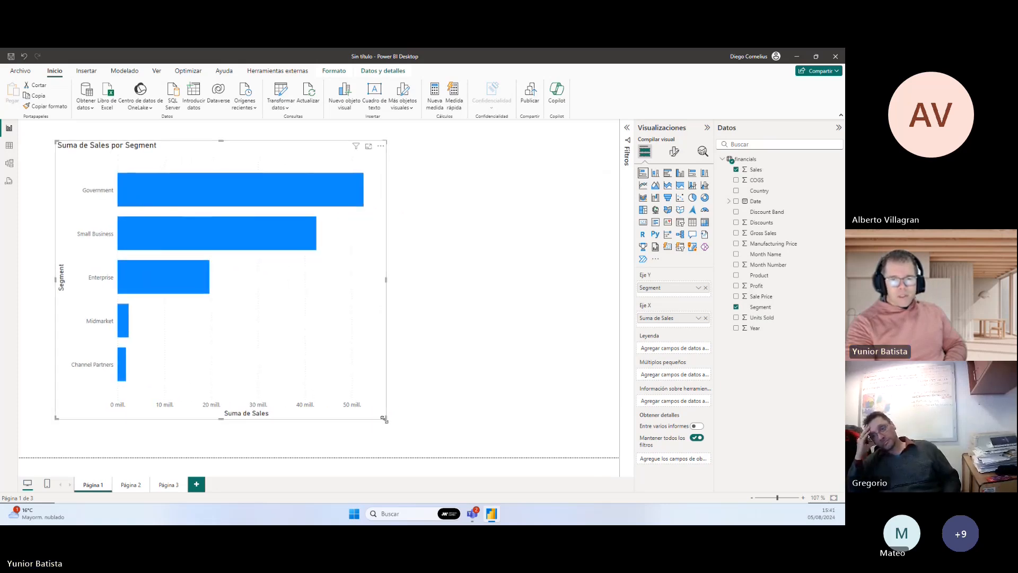
drag(384, 419, 353, 437)
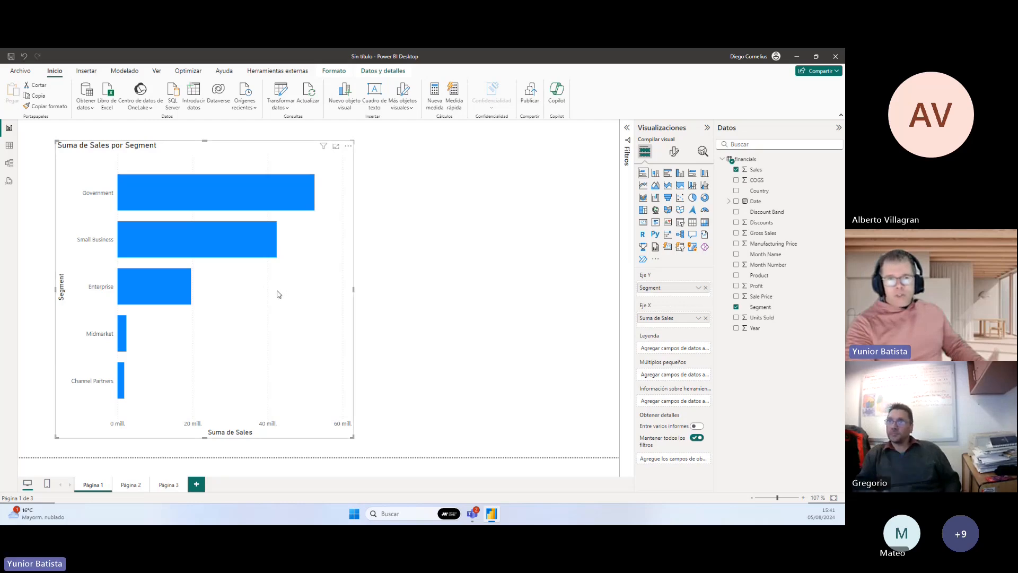
drag(282, 292, 276, 290)
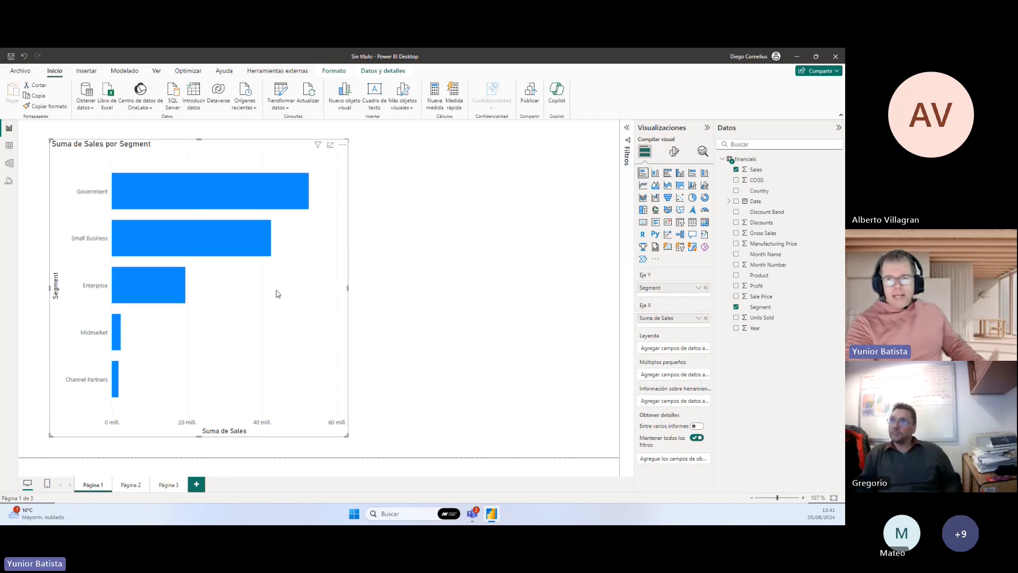
Remove Segment and Sales from the bar chart's axes and examine the empty Y and X axis field slots.
click(706, 288)
click(707, 314)
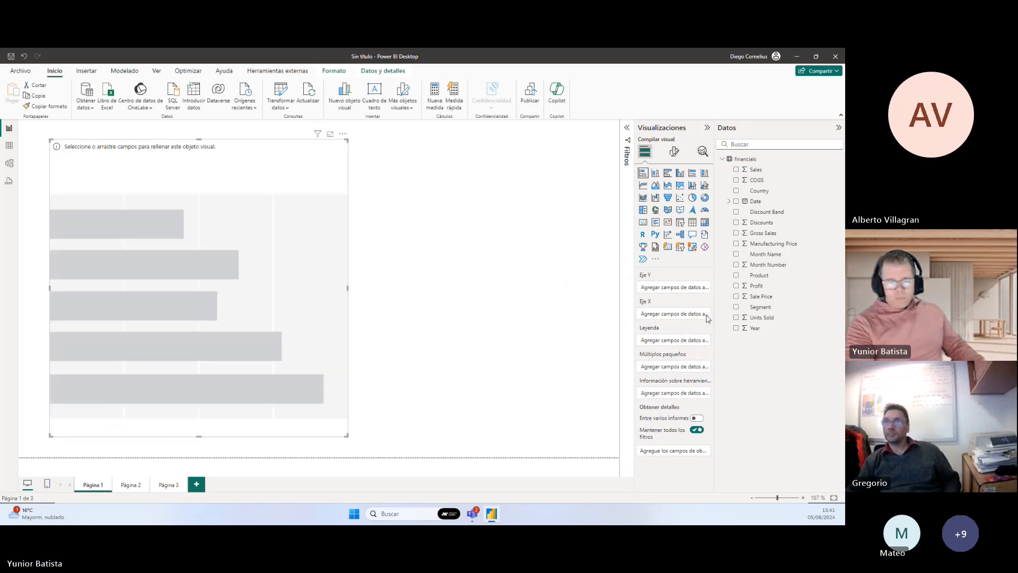
drag(266, 271, 255, 272)
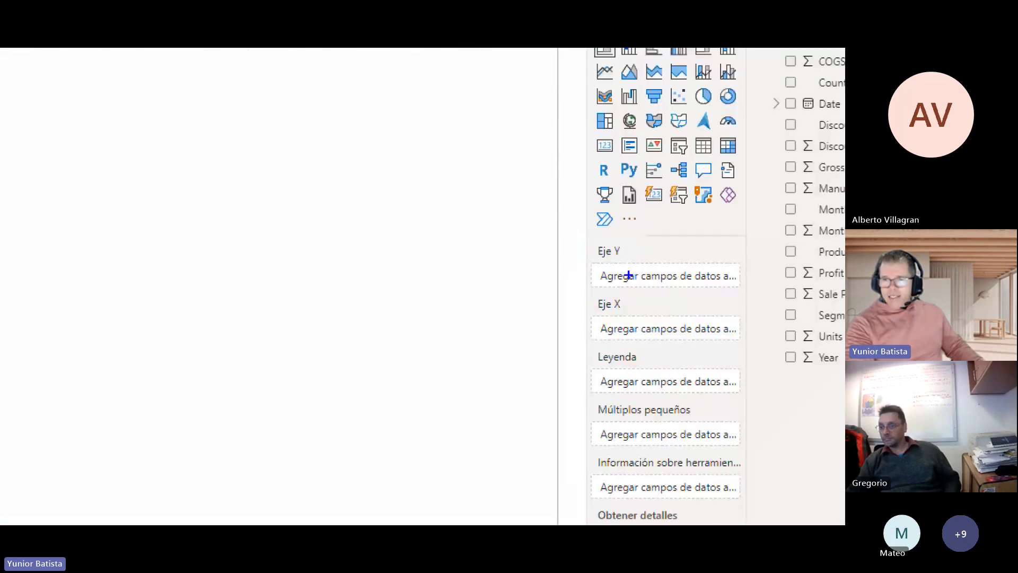
drag(647, 213, 626, 244)
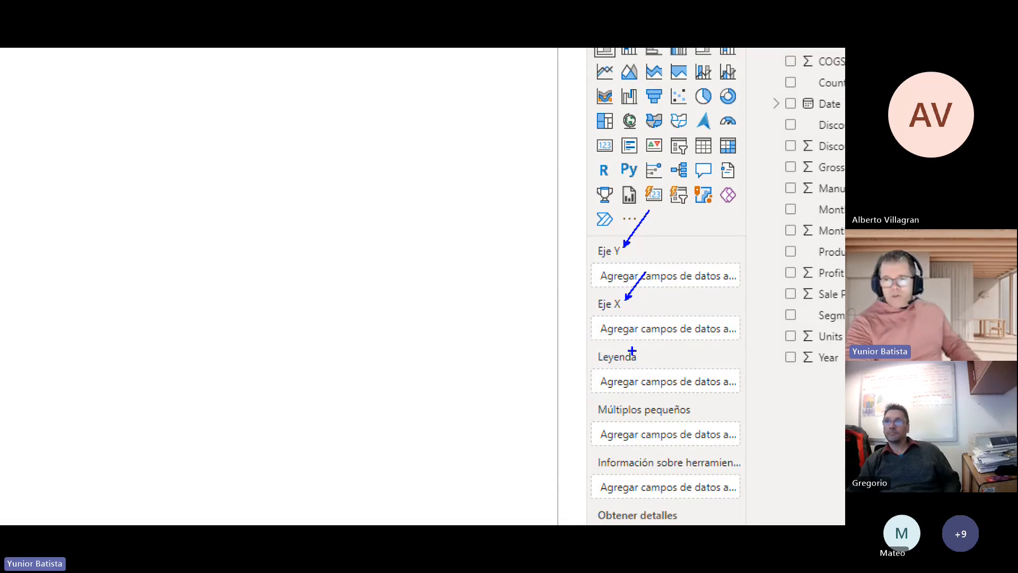
key(Escape)
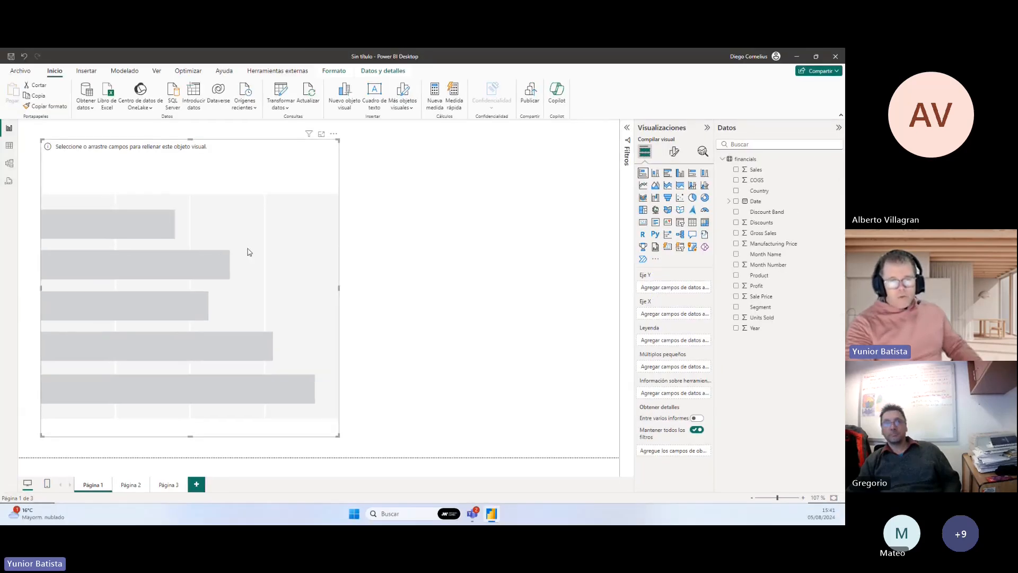
Shift the empty bar chart slightly right, and assign Segment to its Y axis and Sales to its X axis.
drag(261, 245, 297, 245)
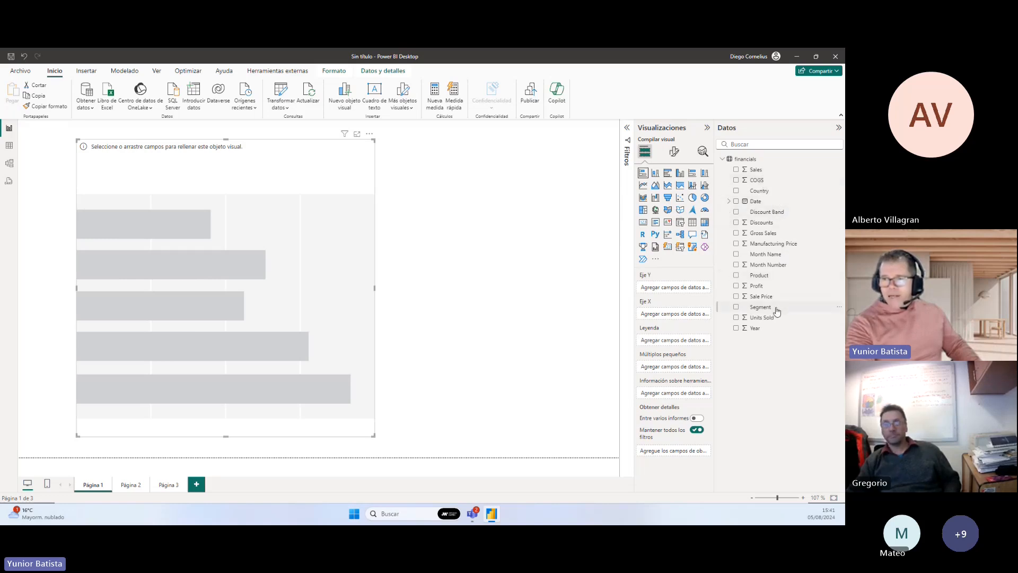
drag(774, 307, 200, 249)
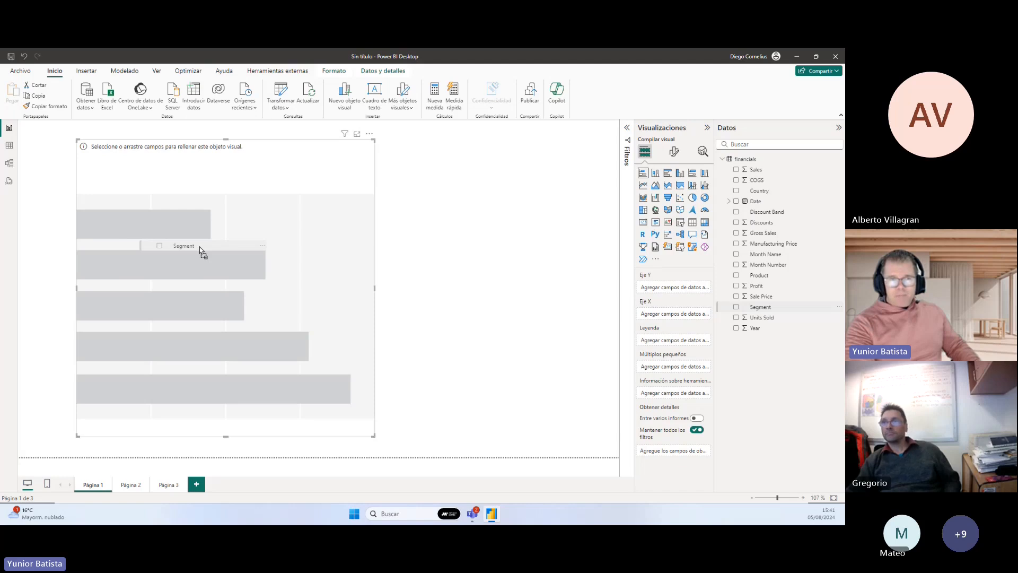
drag(199, 247, 678, 289)
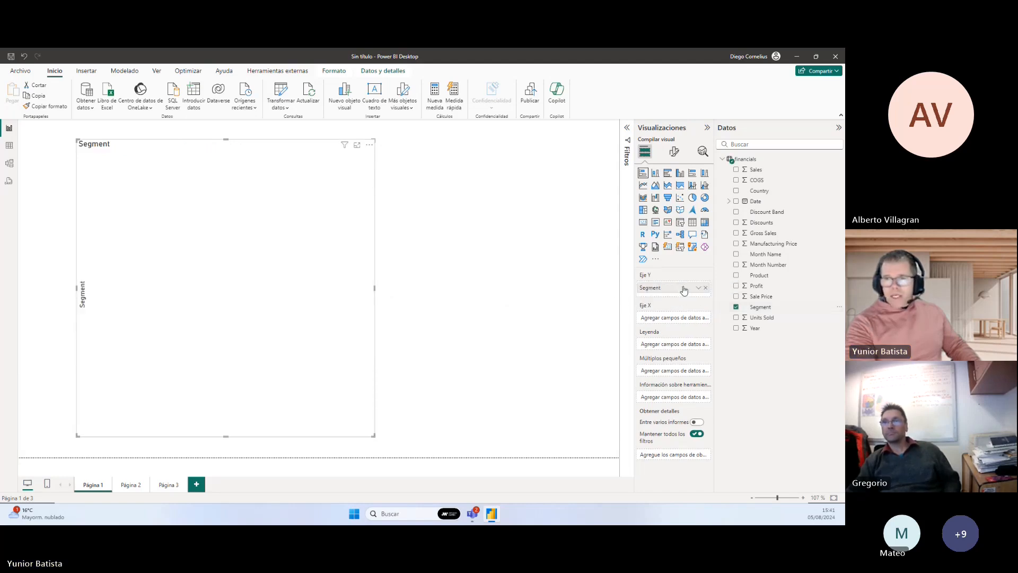
drag(758, 170, 666, 319)
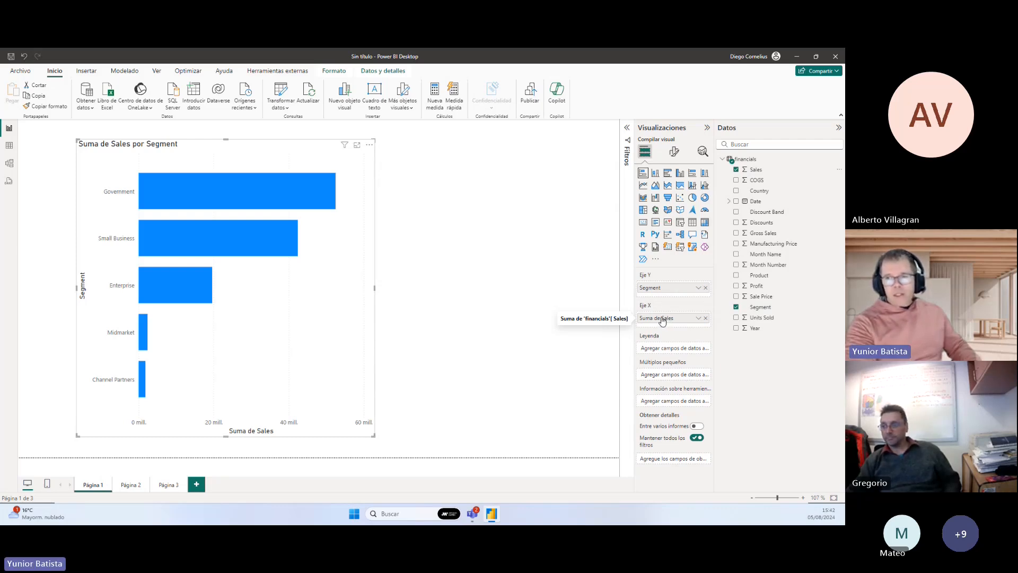
Clear both axis fields of the bar chart, then refill it by selecting Sales and Segment in the financials table.
click(705, 287)
click(705, 313)
drag(265, 249, 337, 222)
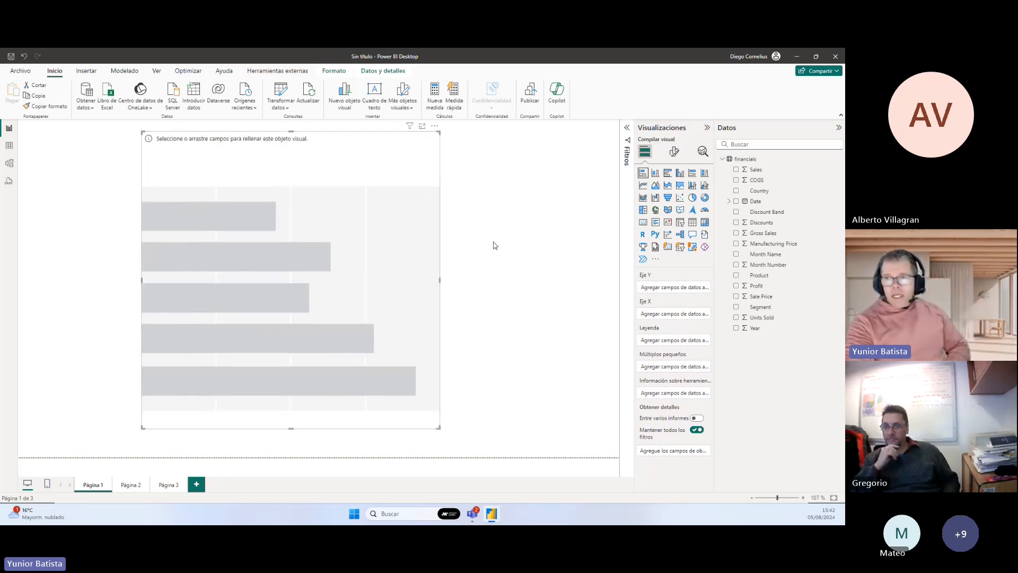
click(736, 170)
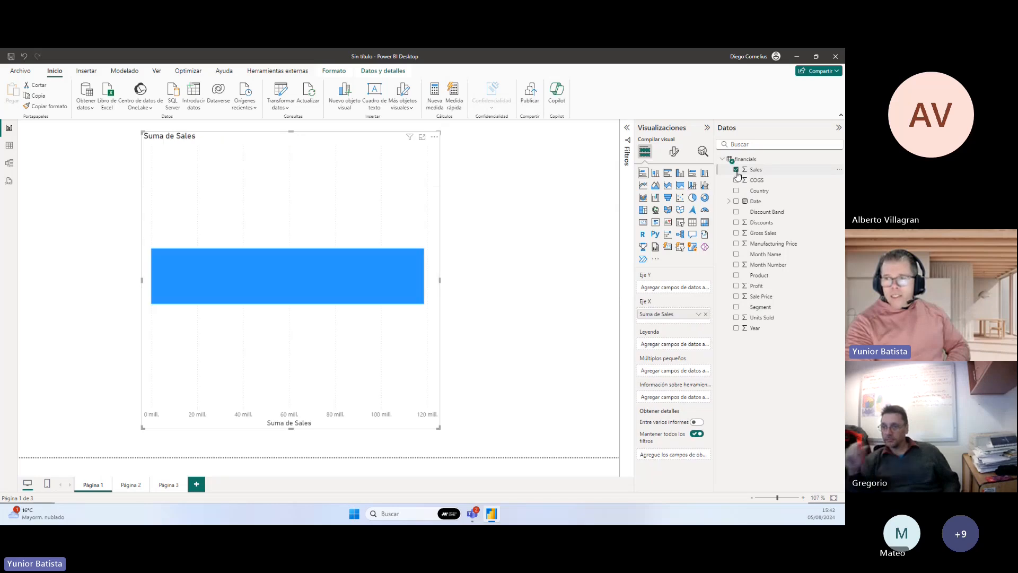
click(736, 308)
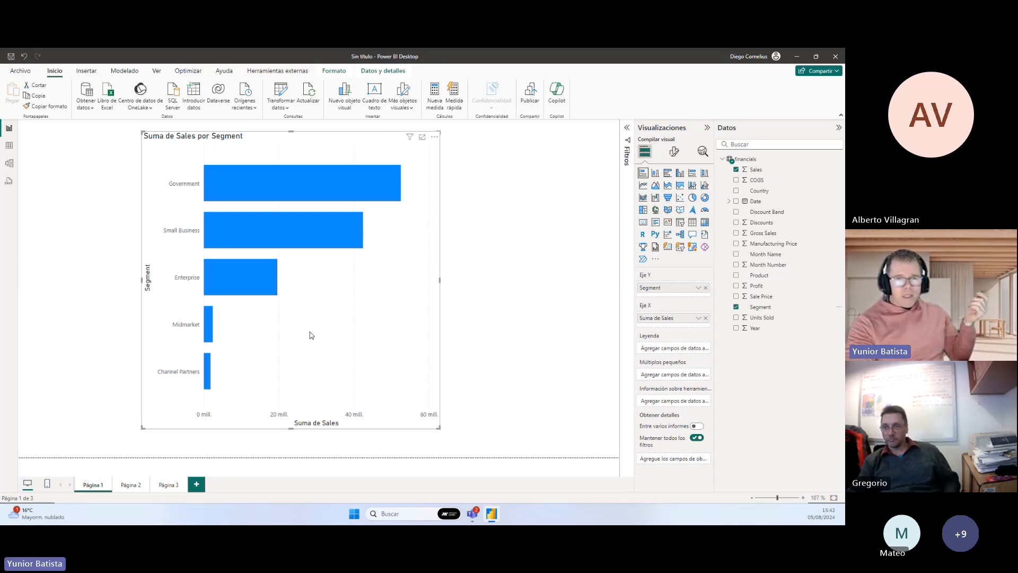
Move the Sales by Segment bar chart near the page's left edge, make it slightly narrower, and deselect it.
drag(311, 335, 299, 342)
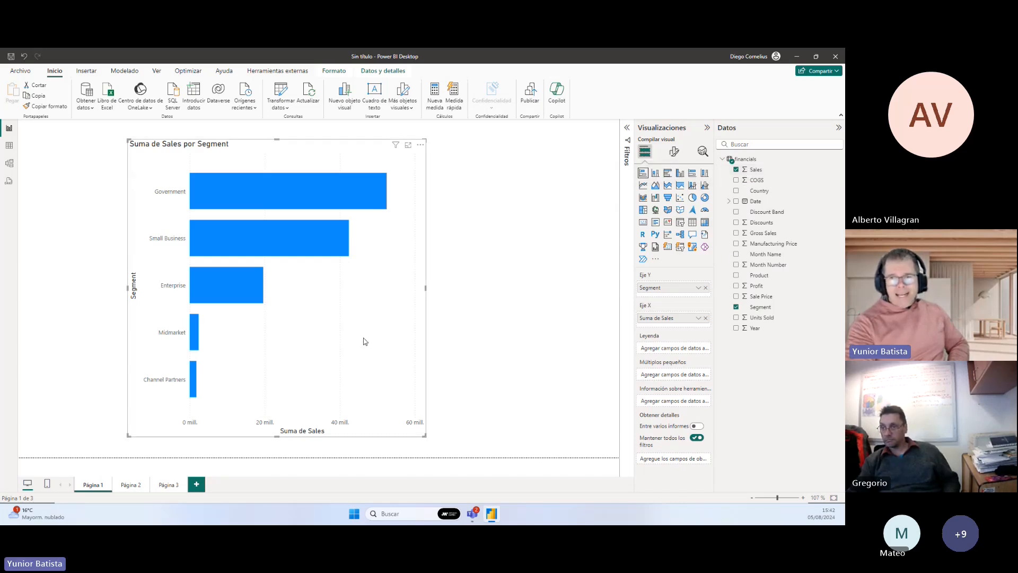
drag(363, 340, 278, 340)
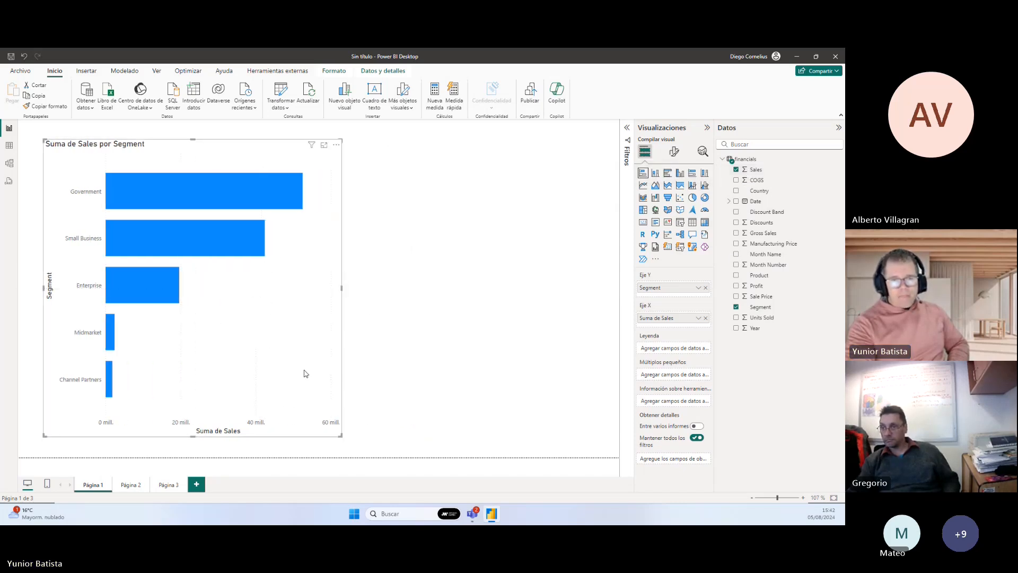
mouse_move(339, 436)
mouse_down()
mouse_move(294, 434)
mouse_move(331, 440)
mouse_up()
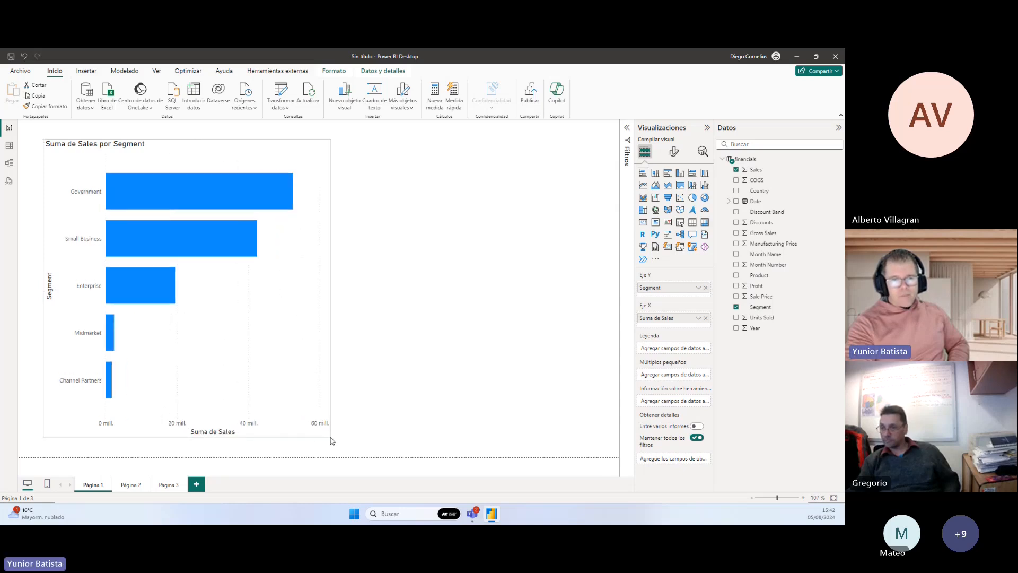
drag(291, 389, 279, 383)
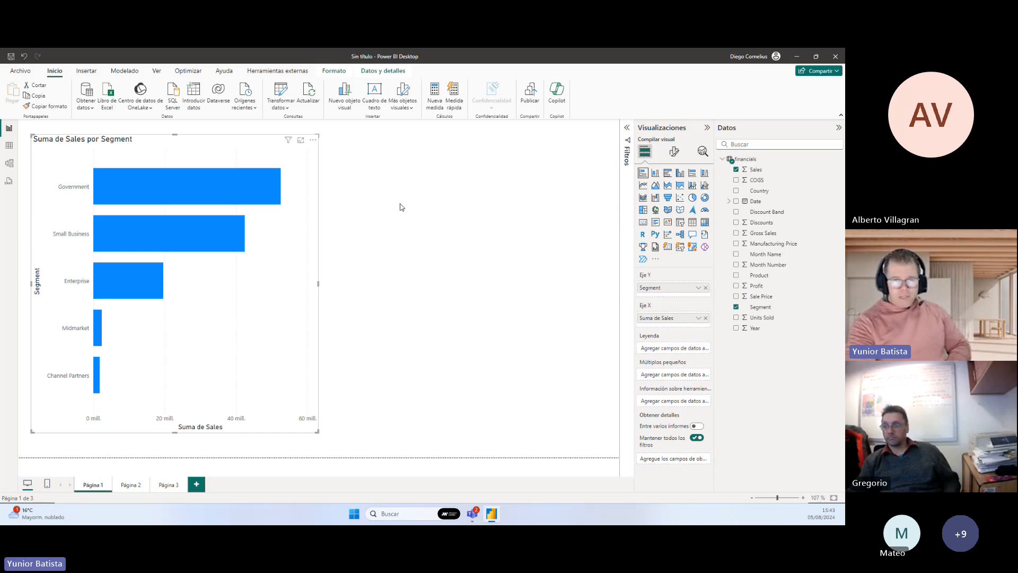
click(444, 196)
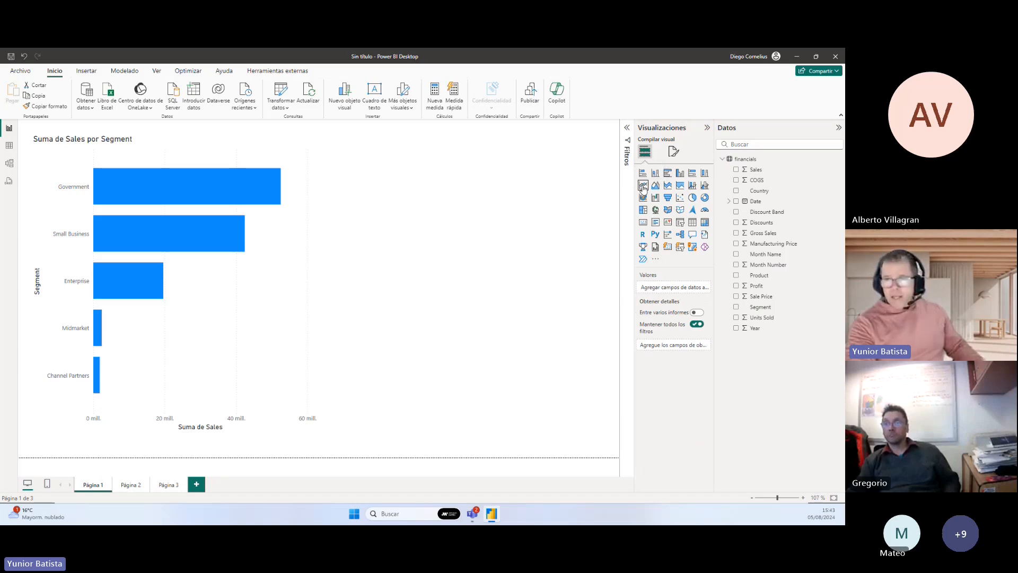
key(ctrl+1)
click(618, 184)
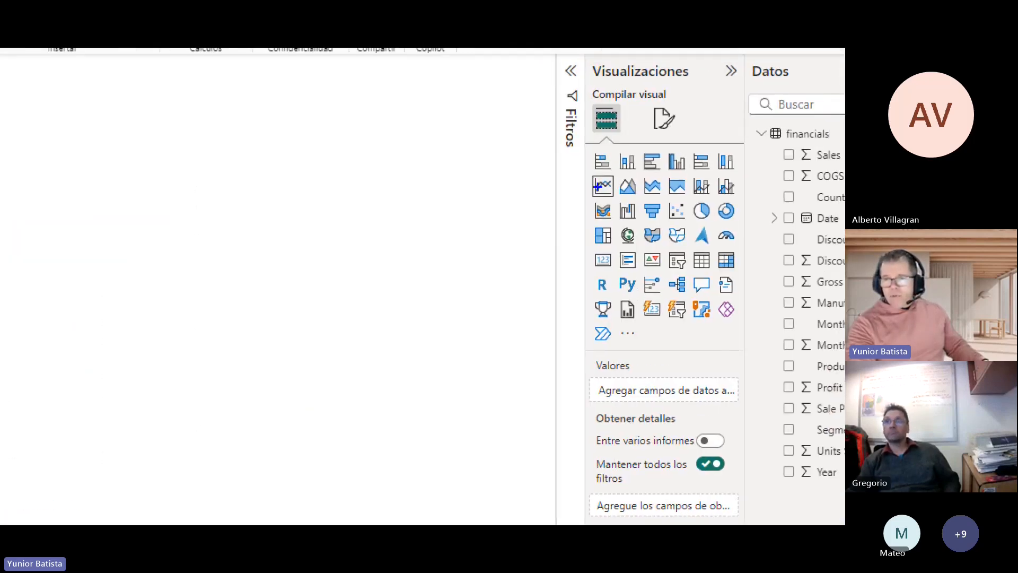
mouse_move(595, 187)
mouse_down()
mouse_move(558, 179)
mouse_move(592, 169)
mouse_up()
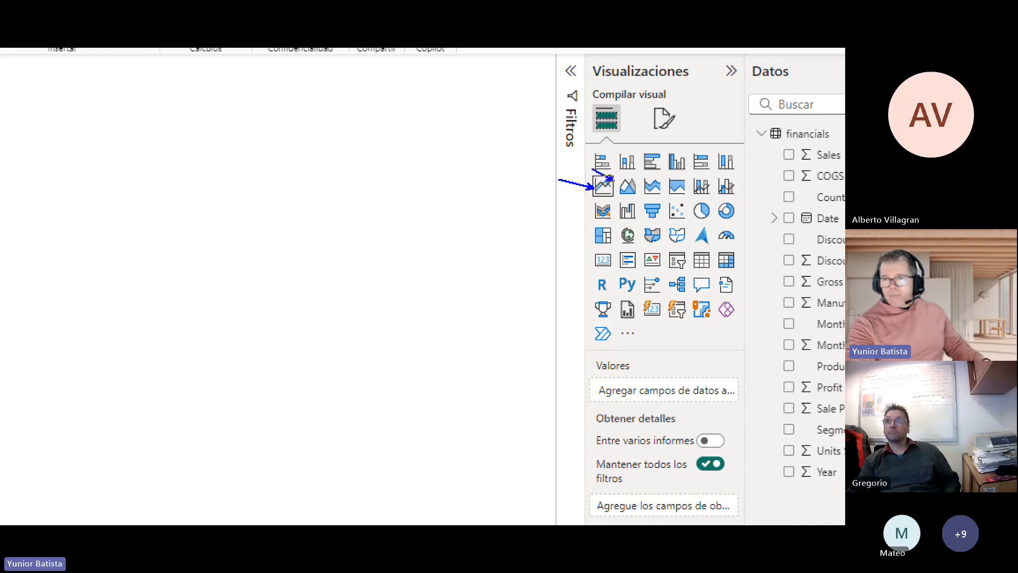
key(Escape)
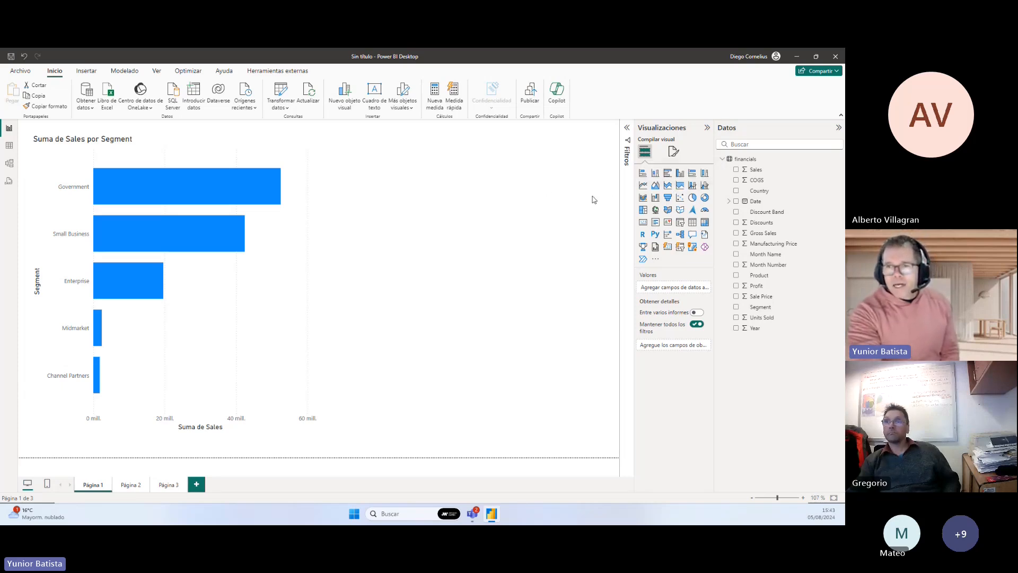
Add a line chart beside the bar chart, with Date on its X axis and Sales on its Y axis.
click(643, 185)
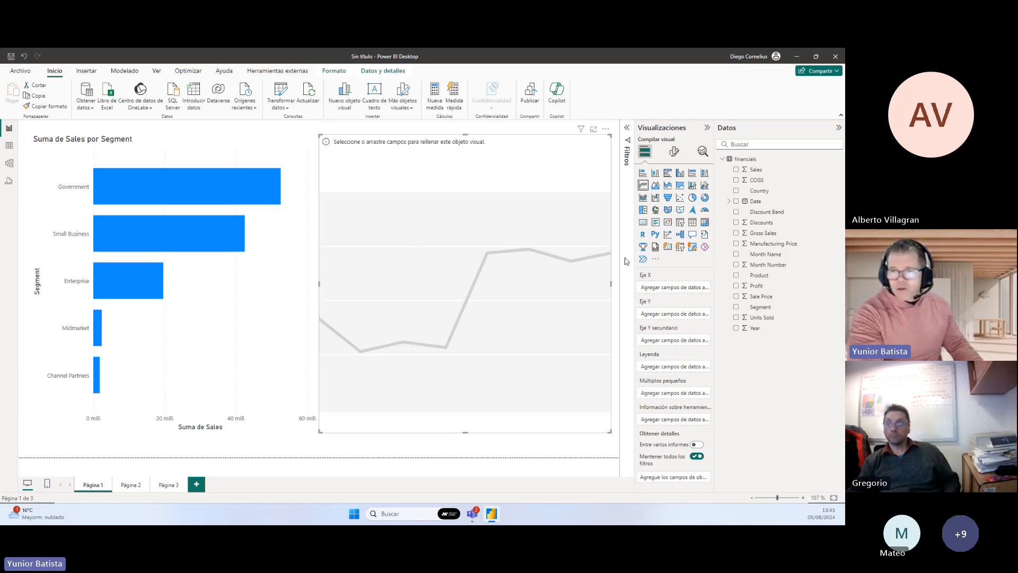
click(737, 202)
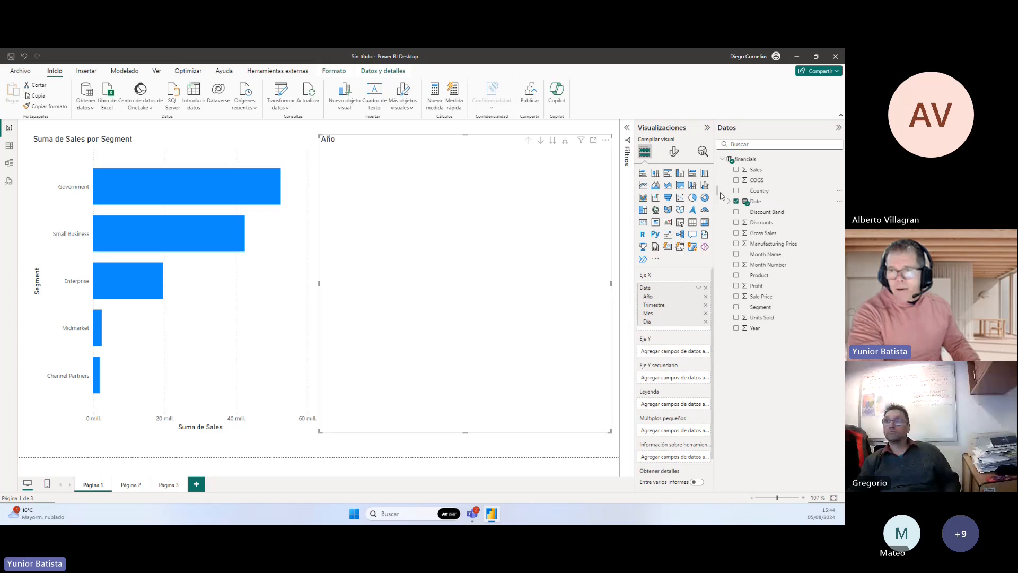
click(737, 170)
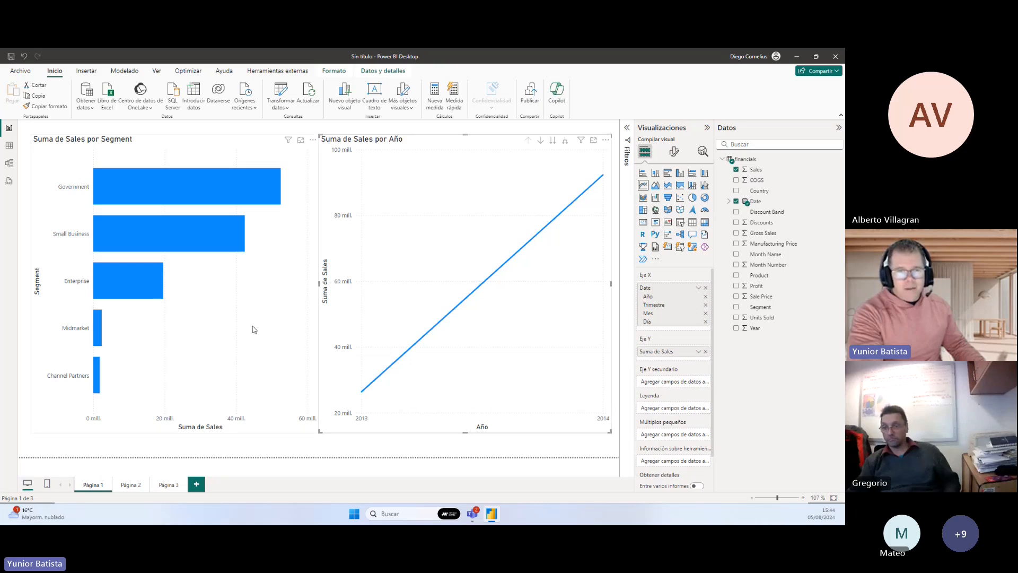
Shift the bar chart against the page's left edge, shrink it slightly, and select the line chart.
drag(252, 326, 239, 326)
drag(303, 431, 301, 429)
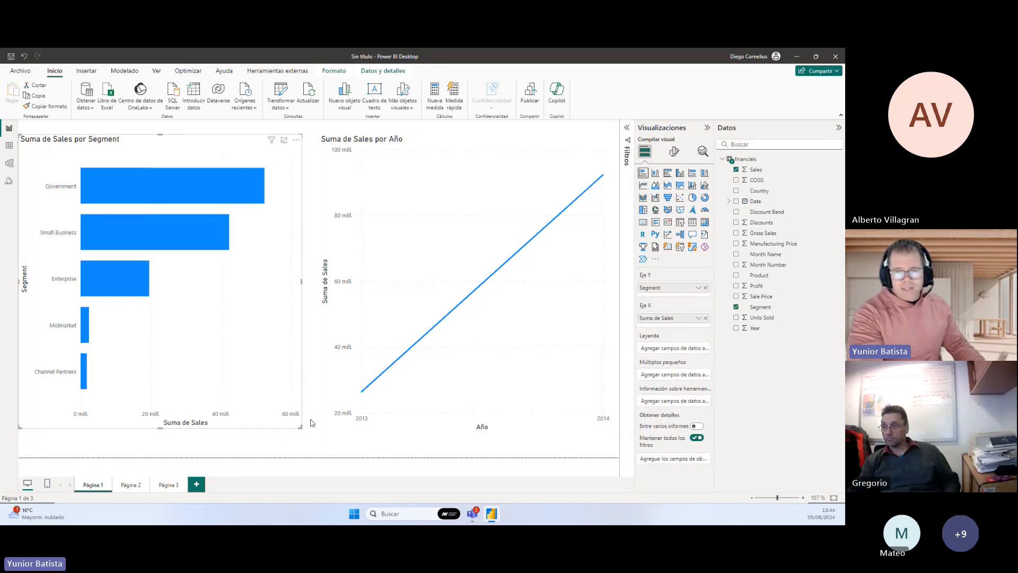
click(414, 271)
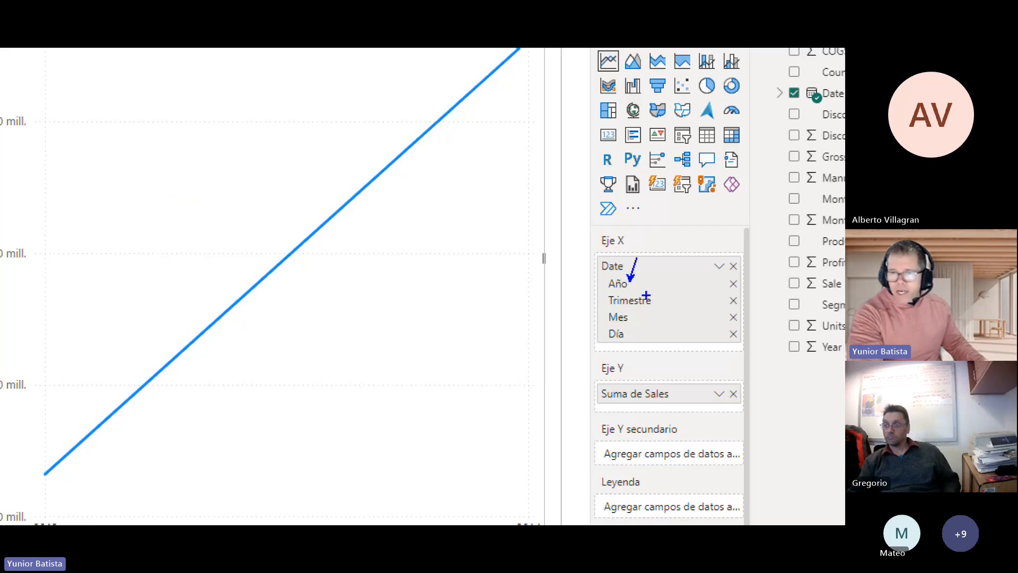
drag(648, 299, 655, 275)
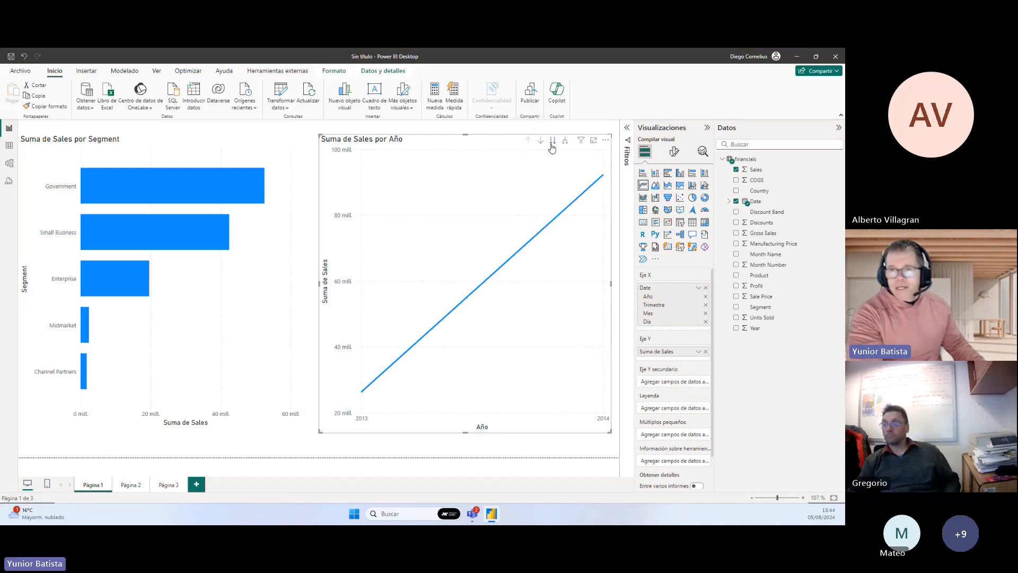
key(ctrl+1)
mouse_move(544, 124)
mouse_down()
mouse_move(566, 155)
mouse_move(587, 152)
mouse_up()
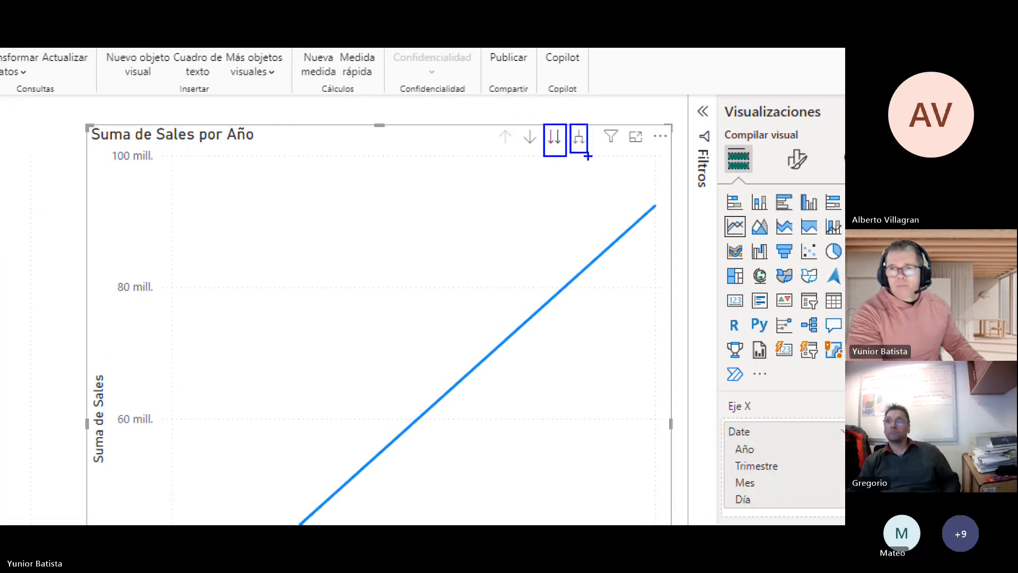
key(Escape)
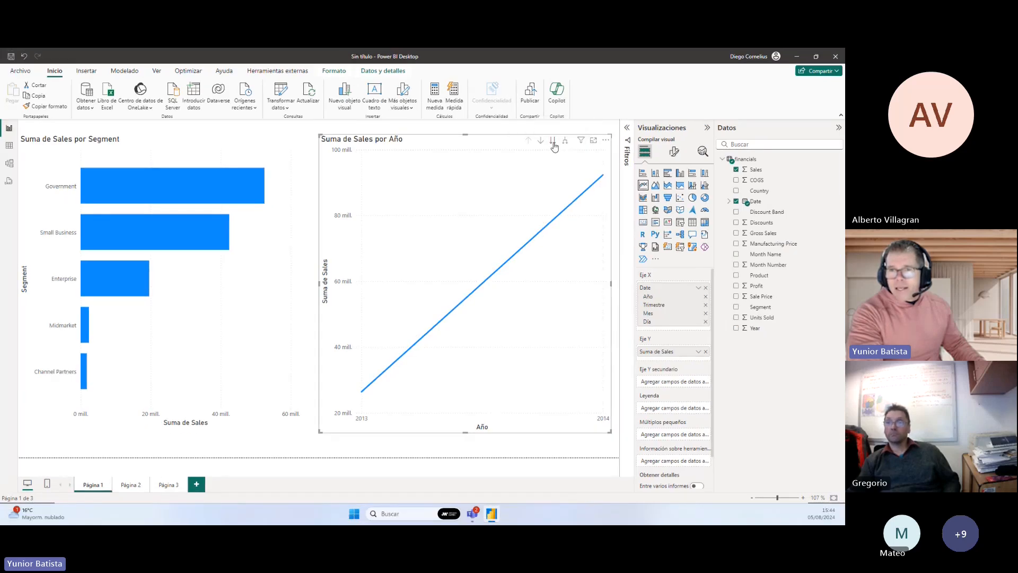
key(ctrl+1)
drag(541, 124, 560, 154)
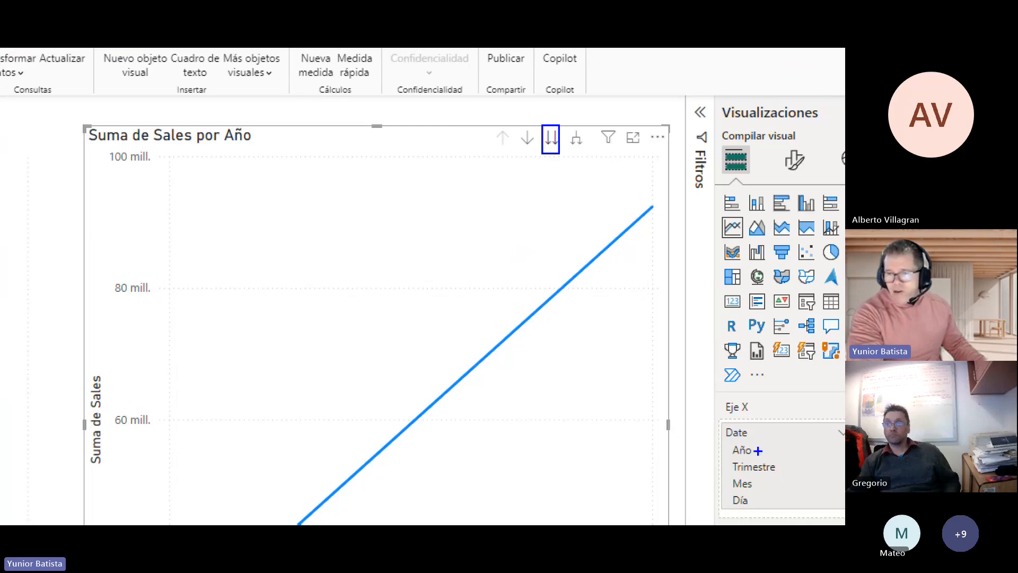
drag(759, 449, 762, 420)
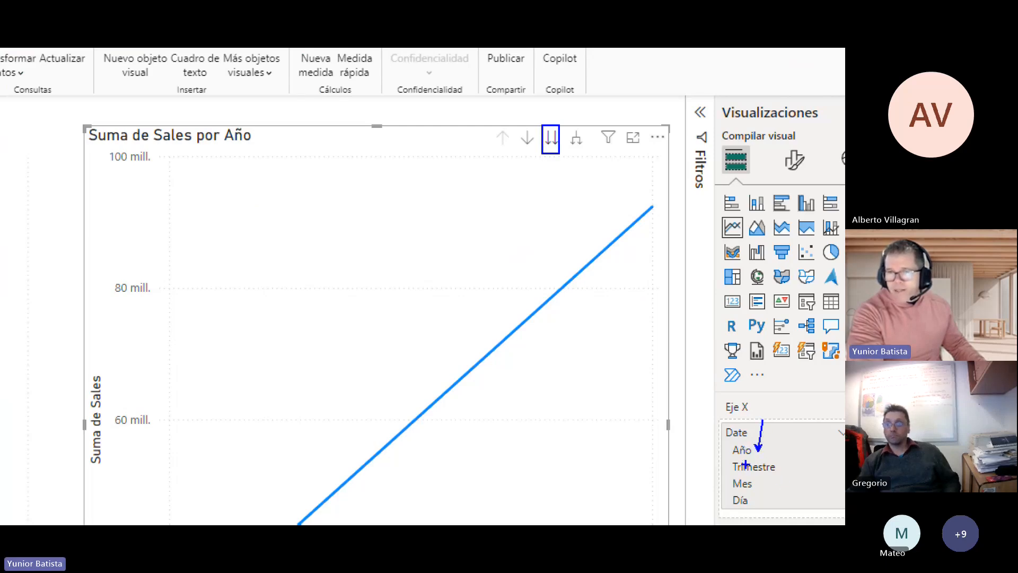
key(Escape)
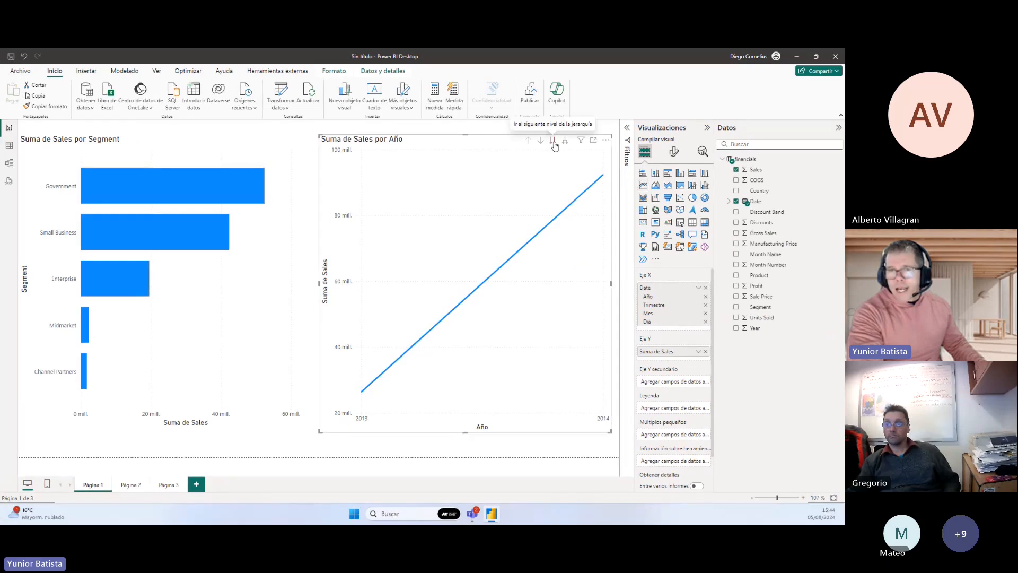
Take the line chart down the Date hierarchy to the Trimestre level and on to the Mes level.
click(553, 142)
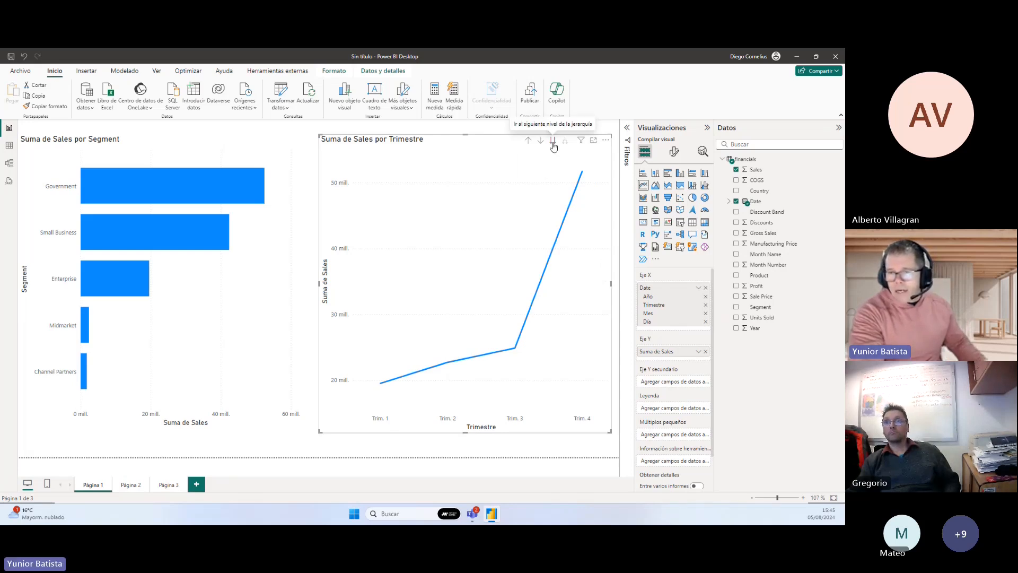
key(ctrl+1)
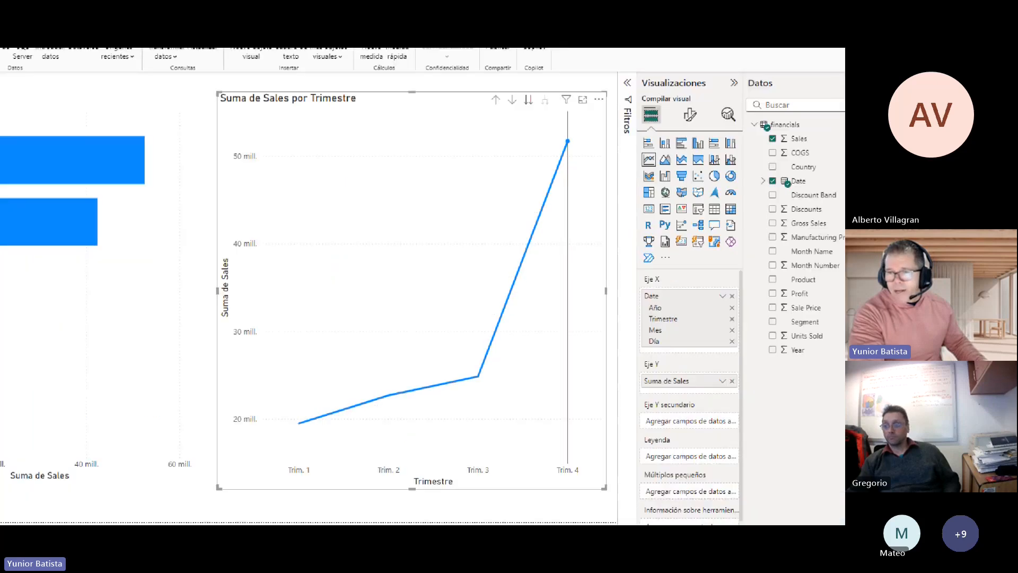
drag(642, 338, 665, 353)
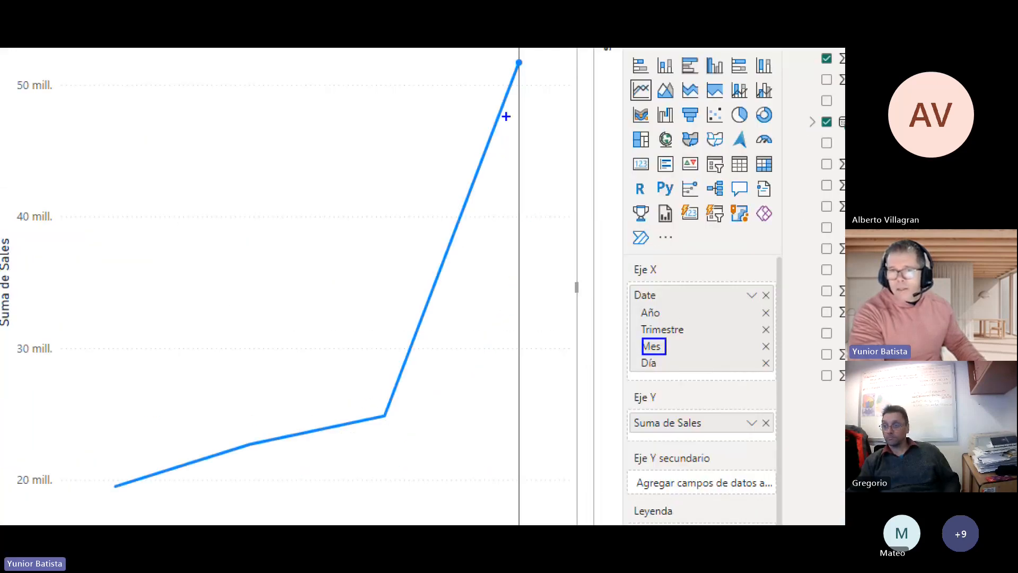
key(Escape)
click(552, 141)
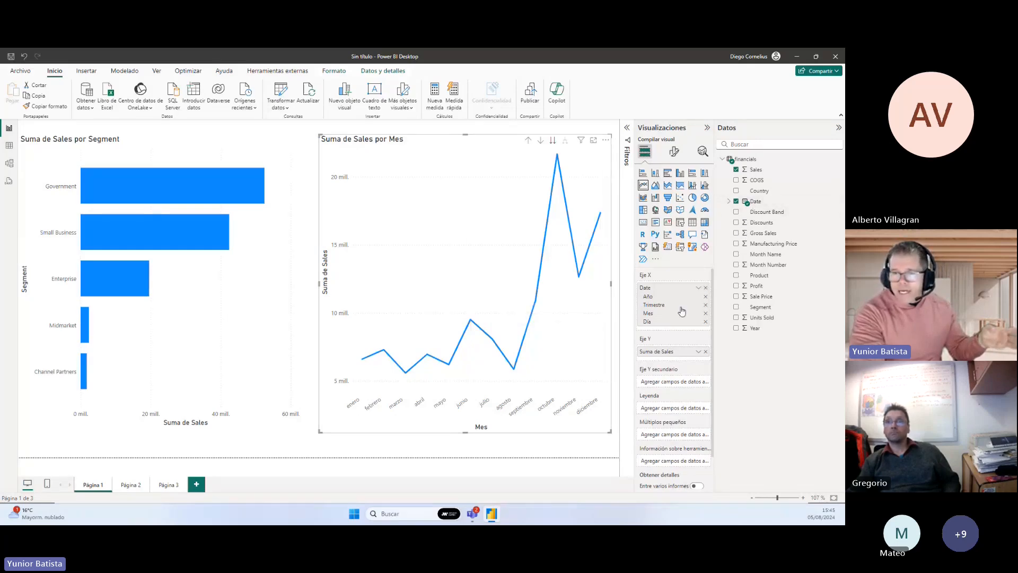
key(ctrl+1)
click(670, 318)
drag(640, 271, 654, 239)
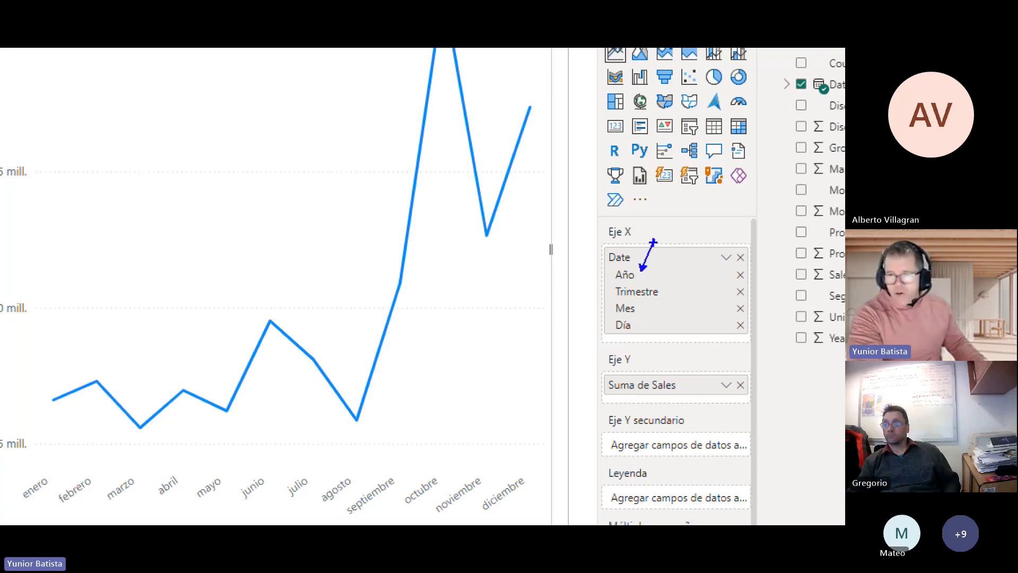
drag(661, 289, 675, 254)
drag(639, 307, 659, 290)
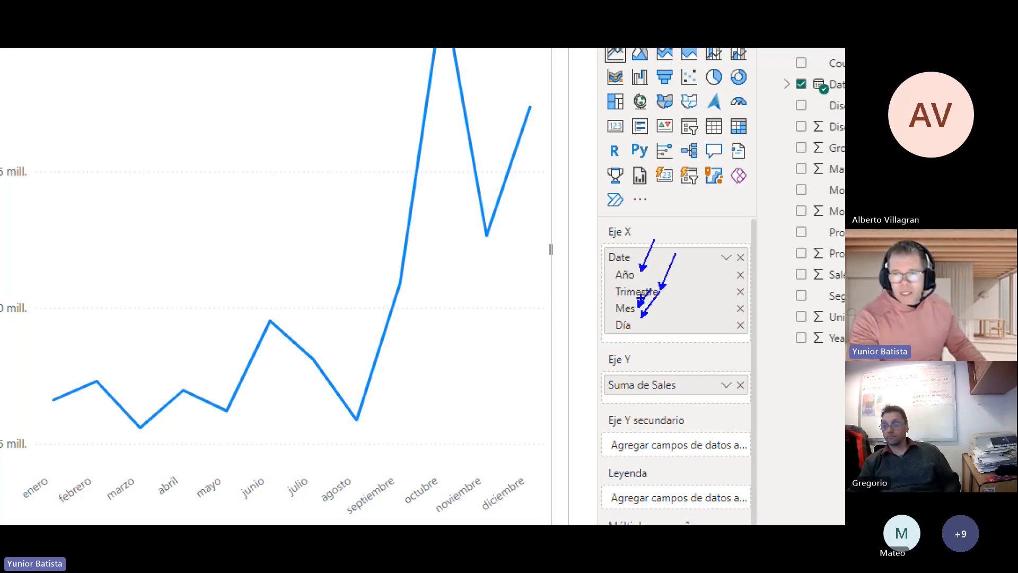
key(Escape)
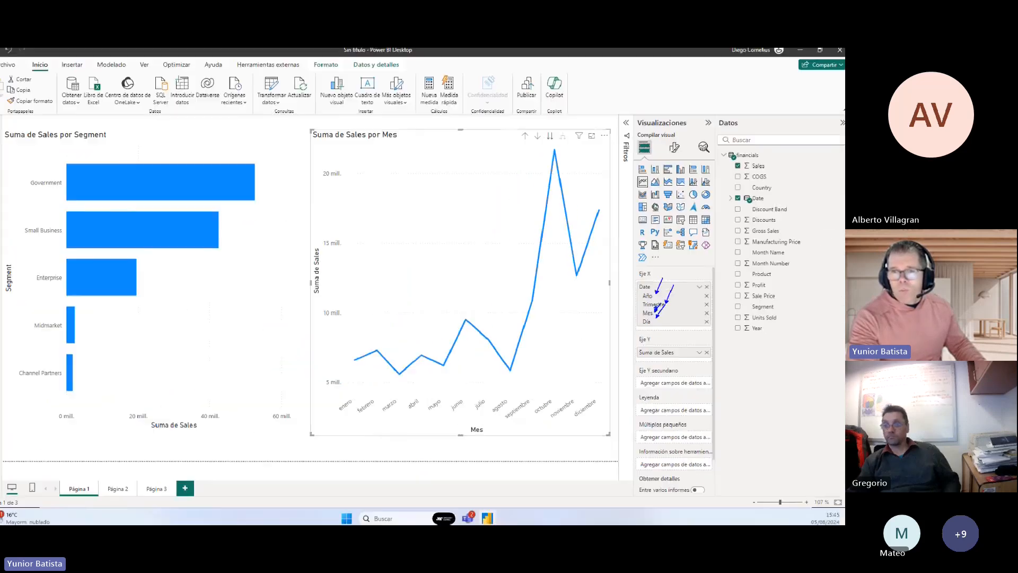
Take the line chart to the Día level of the Date hierarchy, then drill it back up to Año.
click(520, 90)
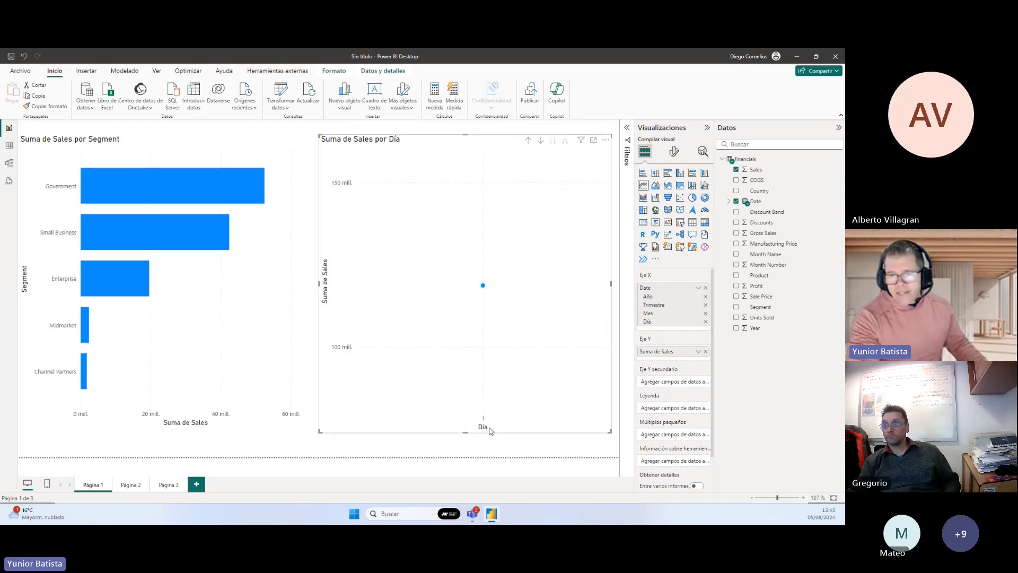
drag(477, 409, 491, 424)
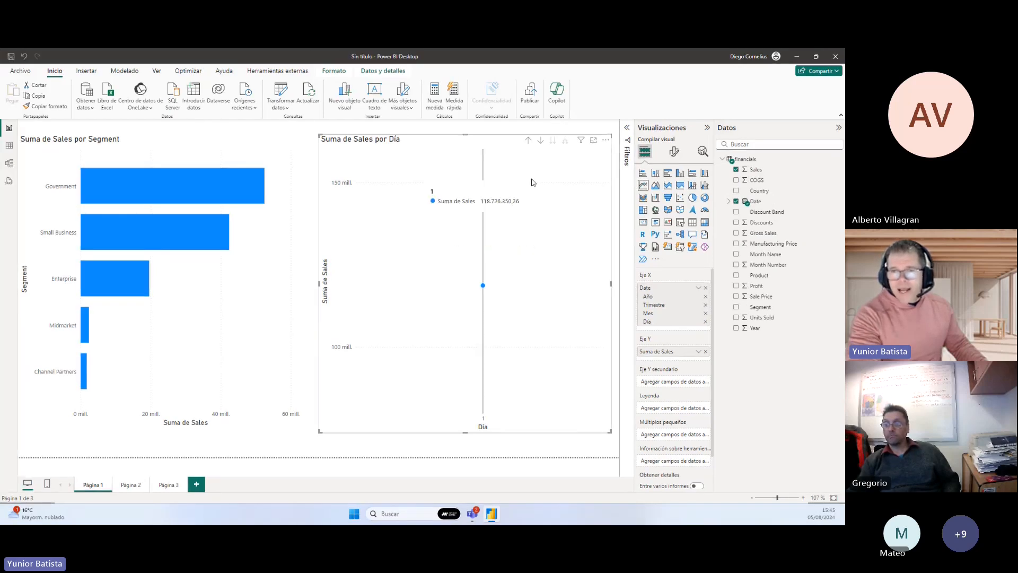
click(529, 142)
click(528, 143)
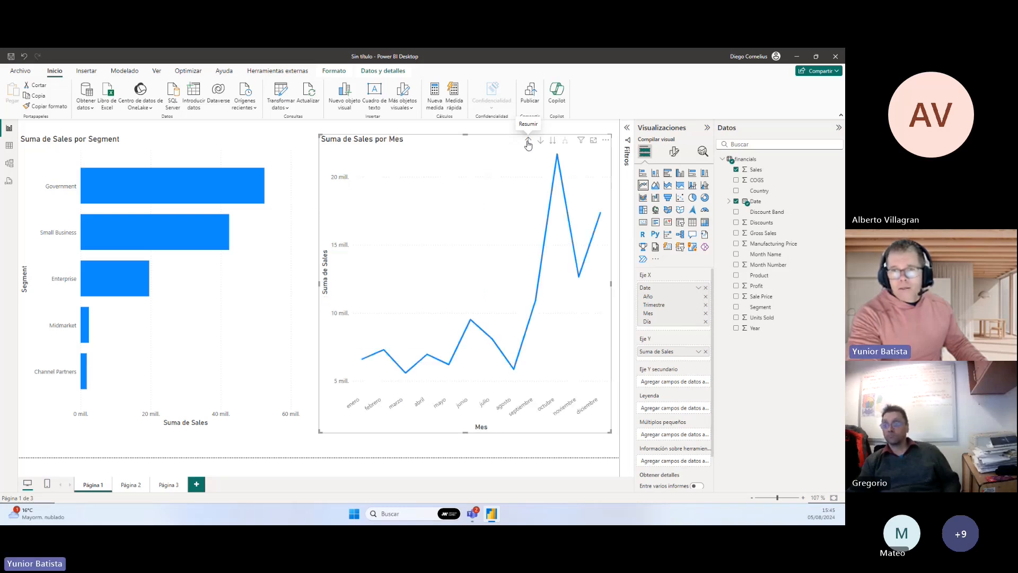
click(529, 143)
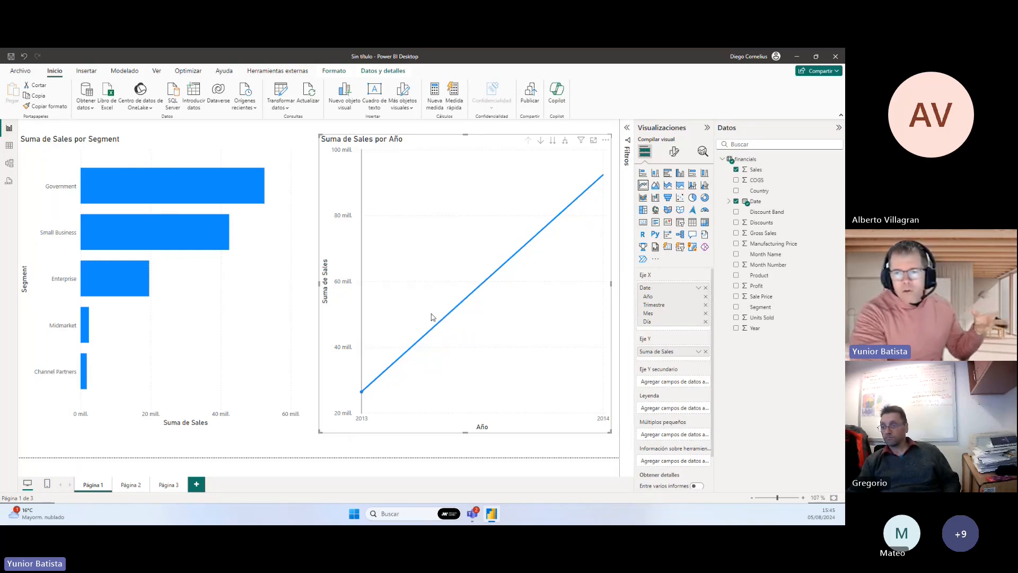
click(524, 128)
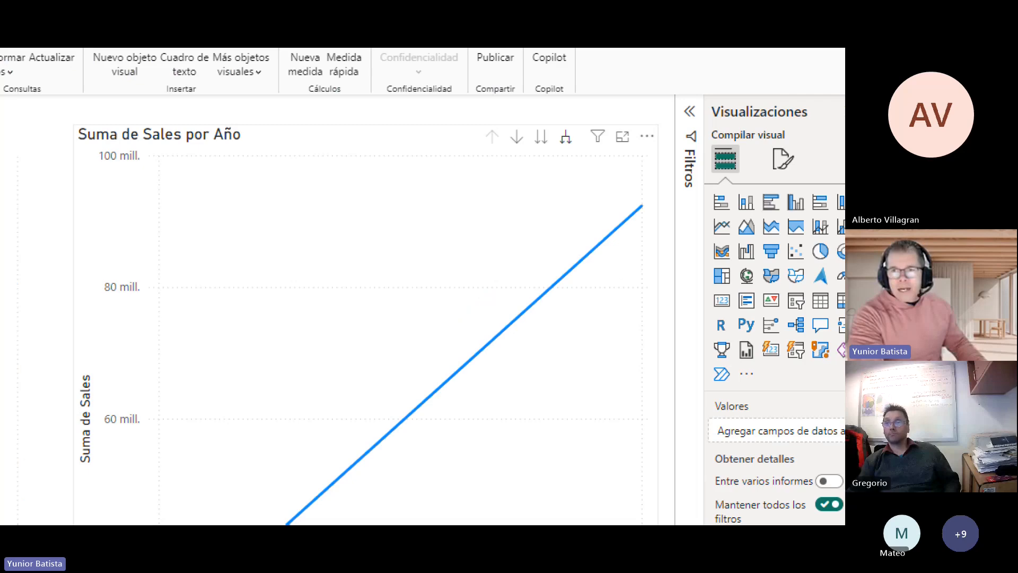
drag(555, 131, 582, 155)
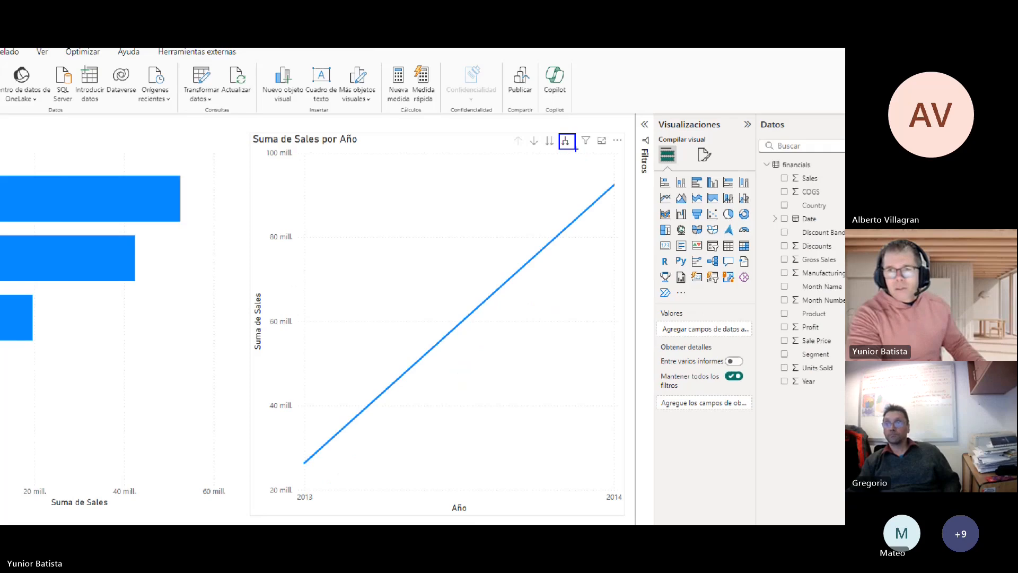
Expand the line chart one level in the Date hierarchy so it shows Sales by Año and Trimestre.
click(566, 142)
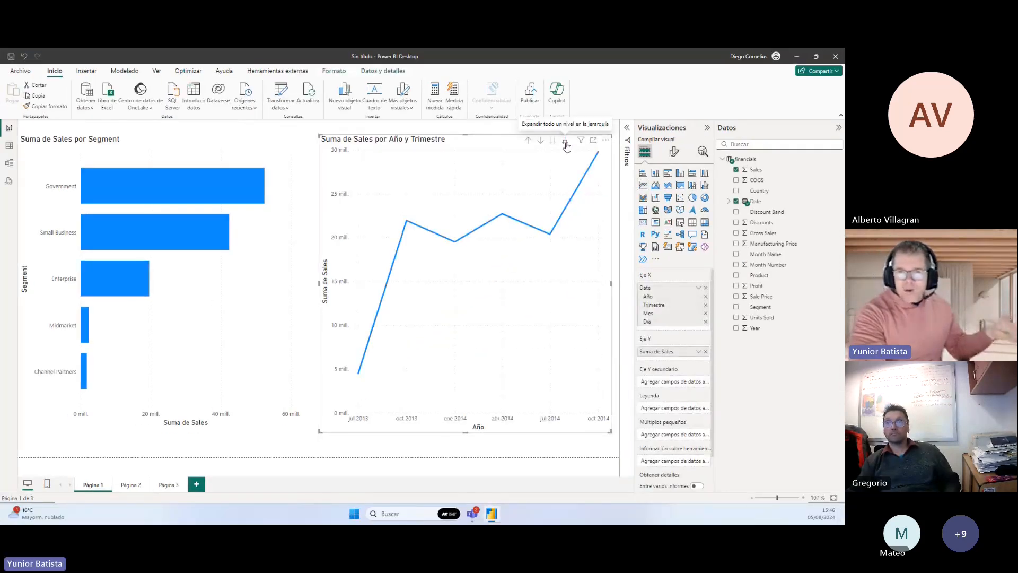
key(ctrl+1)
click(353, 410)
drag(332, 405, 387, 430)
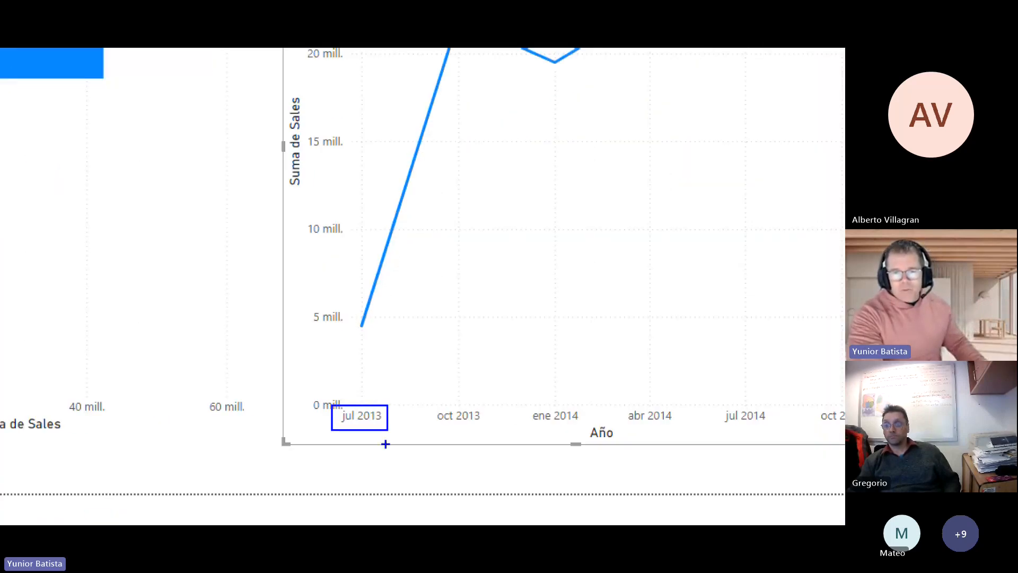
scroll(386, 446, down, 3)
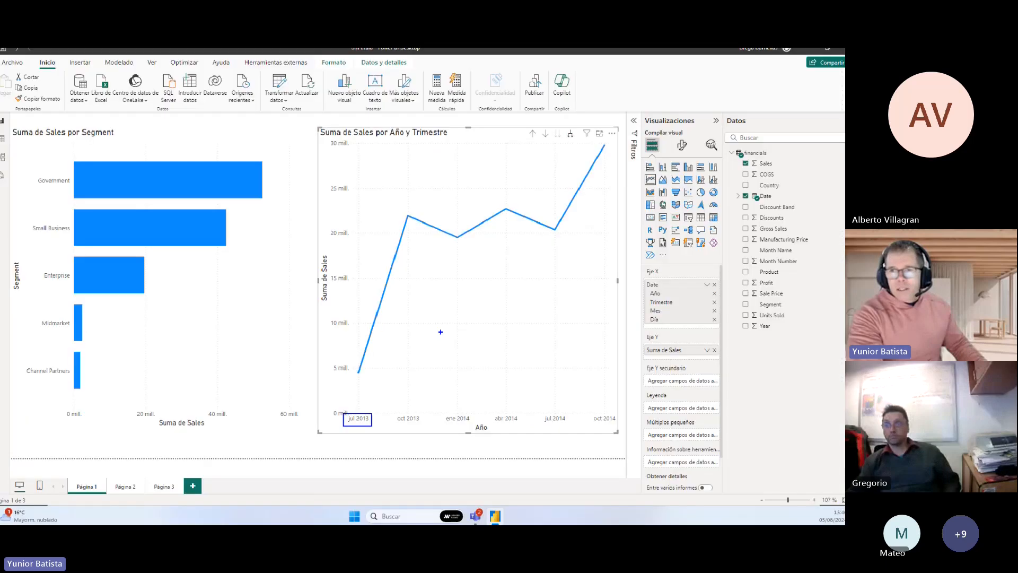
key(Escape)
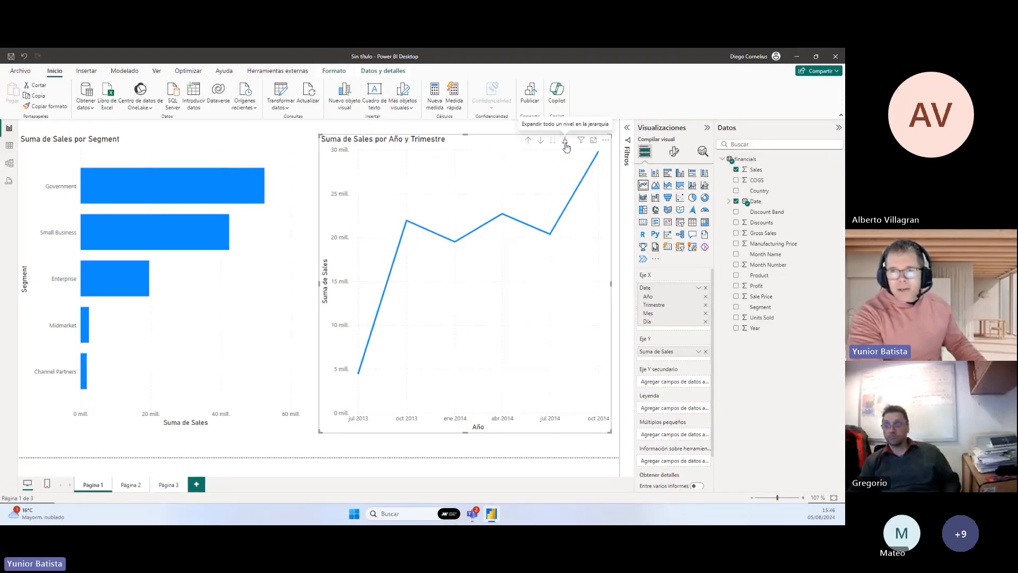
Expand the line chart down to the Mes level, widen it slightly, and inspect the October 2013 data point.
click(565, 142)
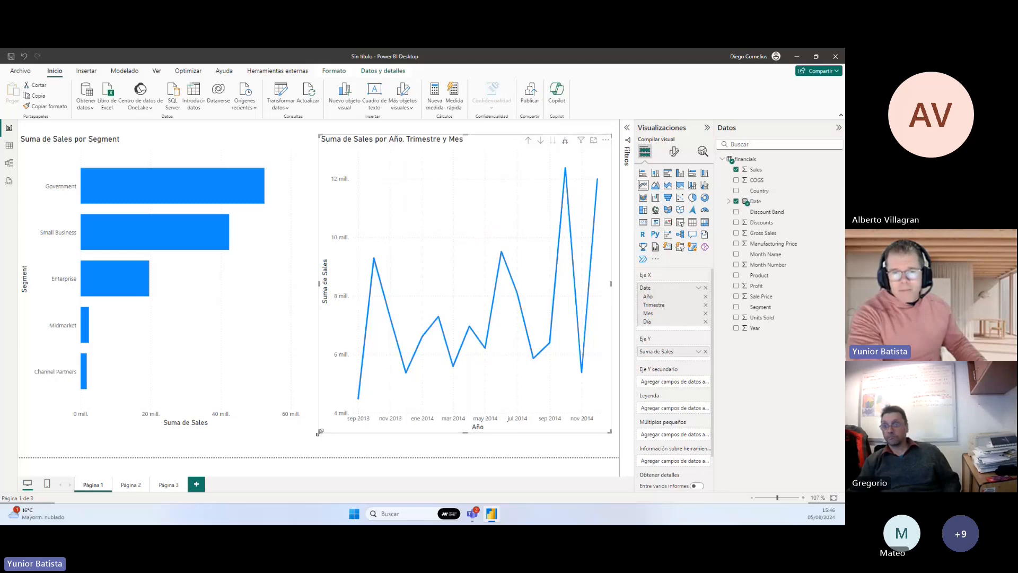
drag(318, 433, 290, 440)
mouse_move(348, 269)
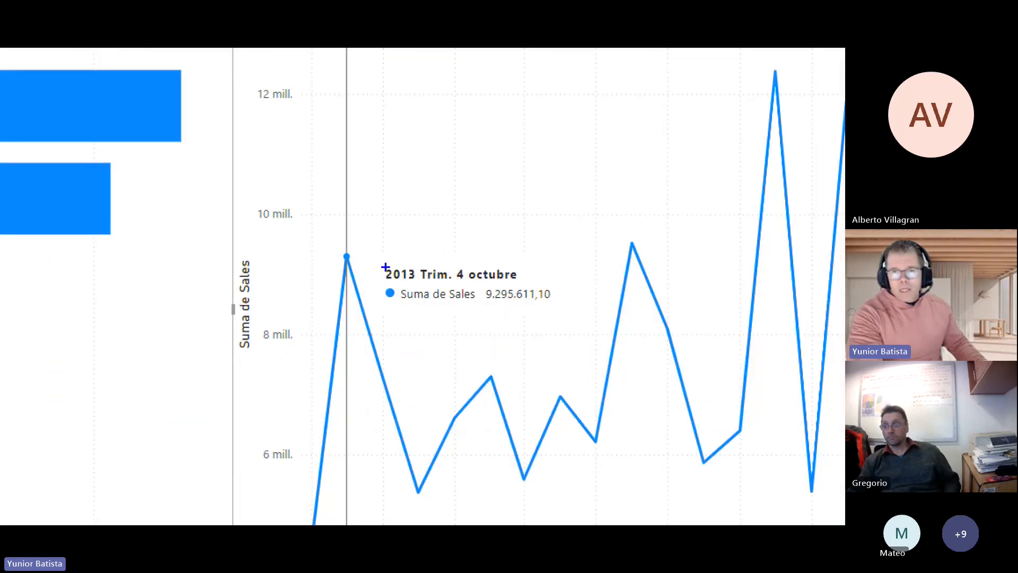
mouse_move(383, 266)
mouse_down()
mouse_move(416, 280)
mouse_move(526, 286)
mouse_up()
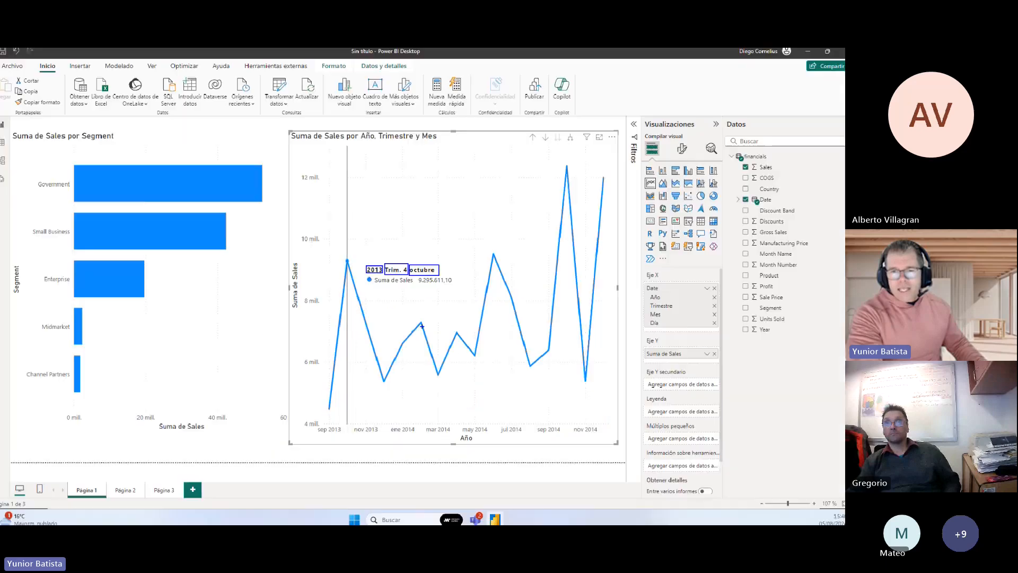
key(Escape)
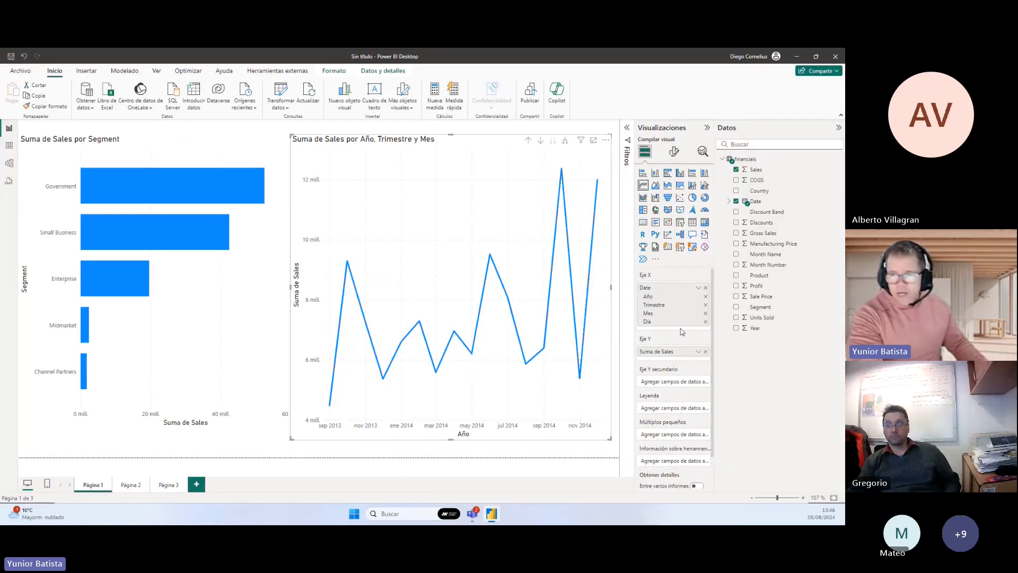
key(ctrl+1)
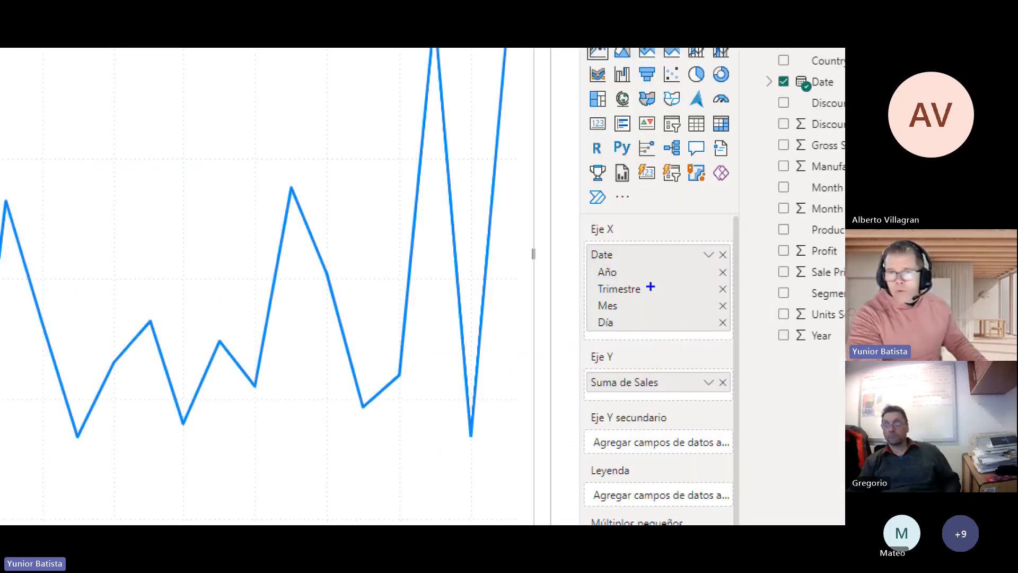
key(Escape)
key(ctrl+1)
mouse_move(515, 73)
mouse_down()
mouse_move(689, 366)
mouse_move(691, 394)
mouse_up()
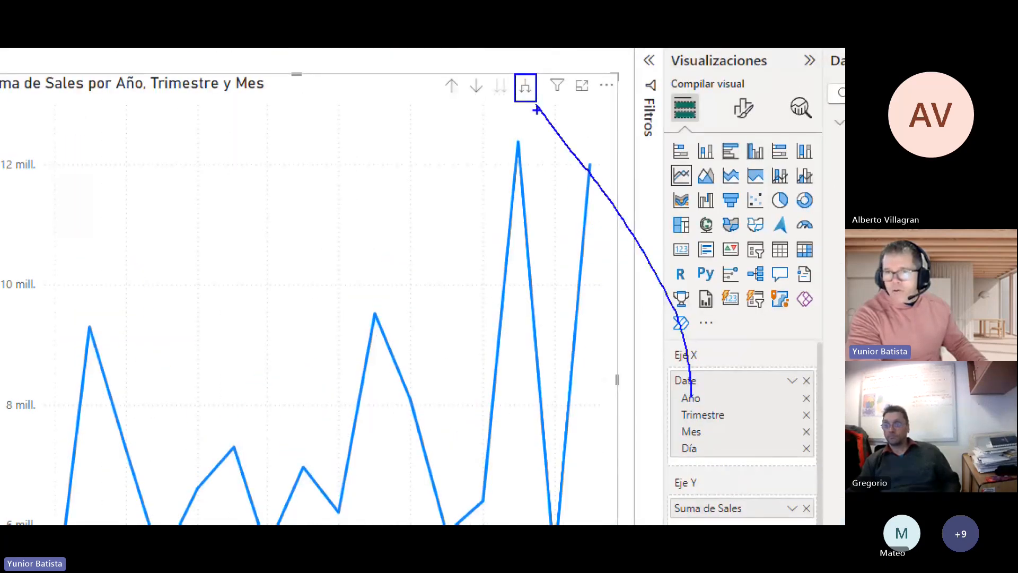
mouse_move(532, 103)
mouse_down()
mouse_move(572, 208)
mouse_move(685, 413)
mouse_up()
drag(520, 109, 663, 397)
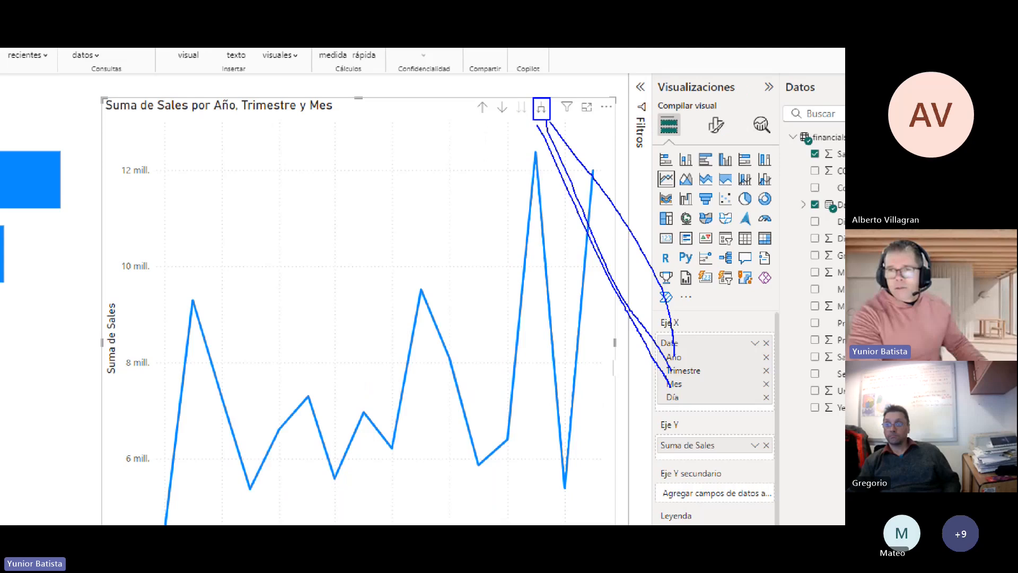
key(Escape)
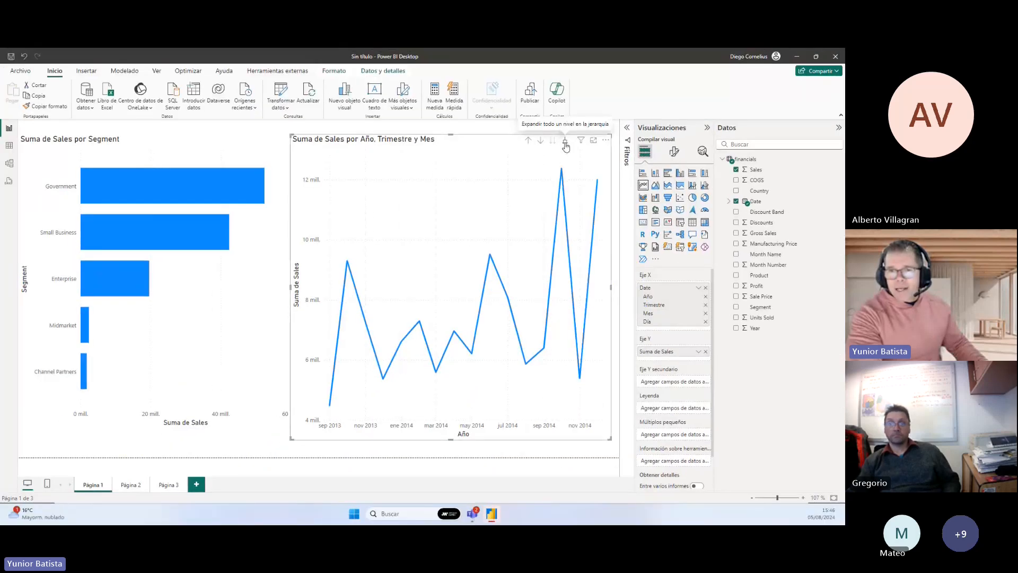
Expand the line chart down to the Día level, widen it over the bar chart, and inspect the June 2014 data point.
click(565, 143)
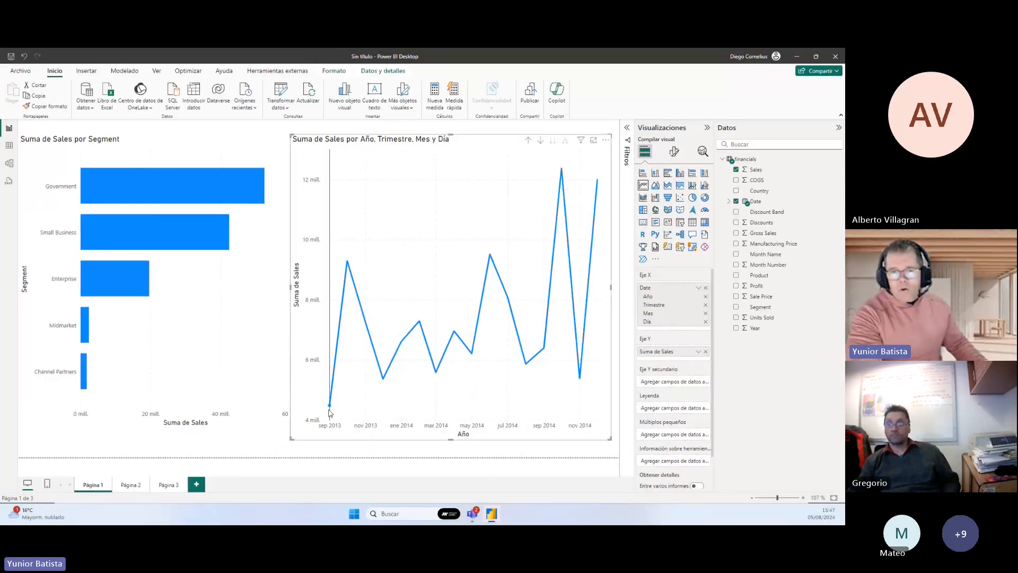
drag(291, 439, 223, 447)
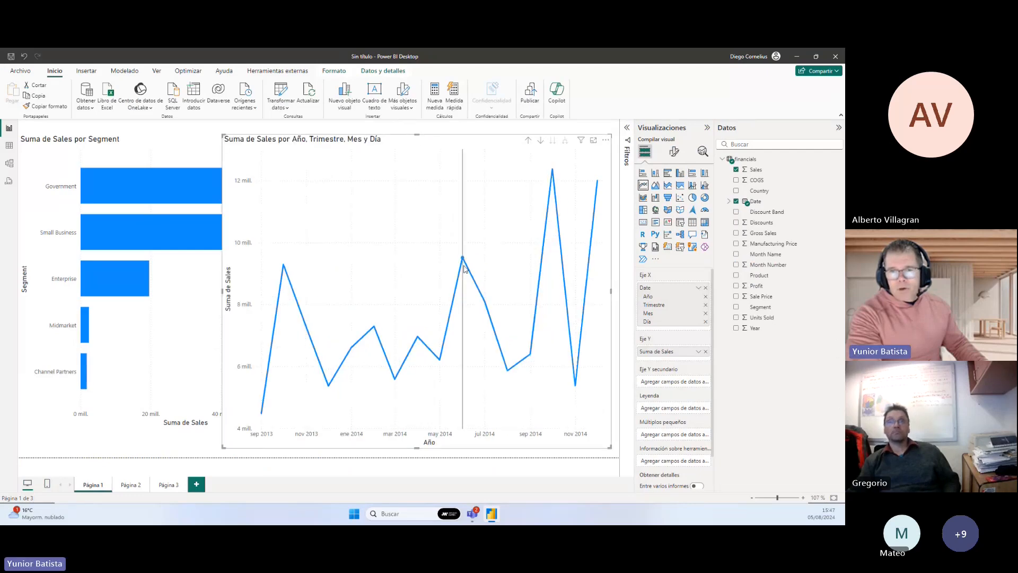
mouse_move(465, 264)
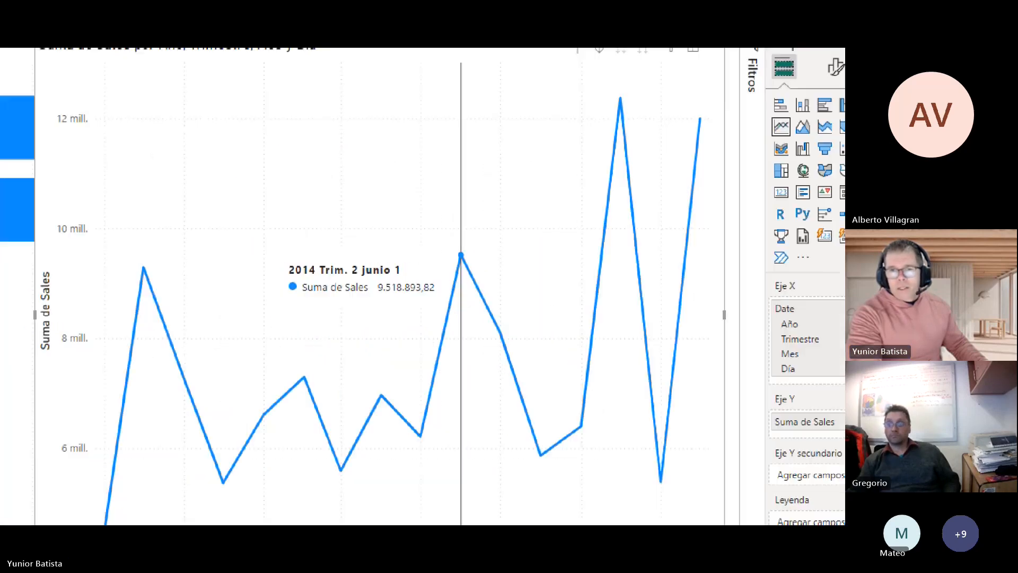
mouse_move(255, 261)
mouse_down()
mouse_move(295, 280)
mouse_move(371, 280)
mouse_up()
drag(384, 262, 400, 277)
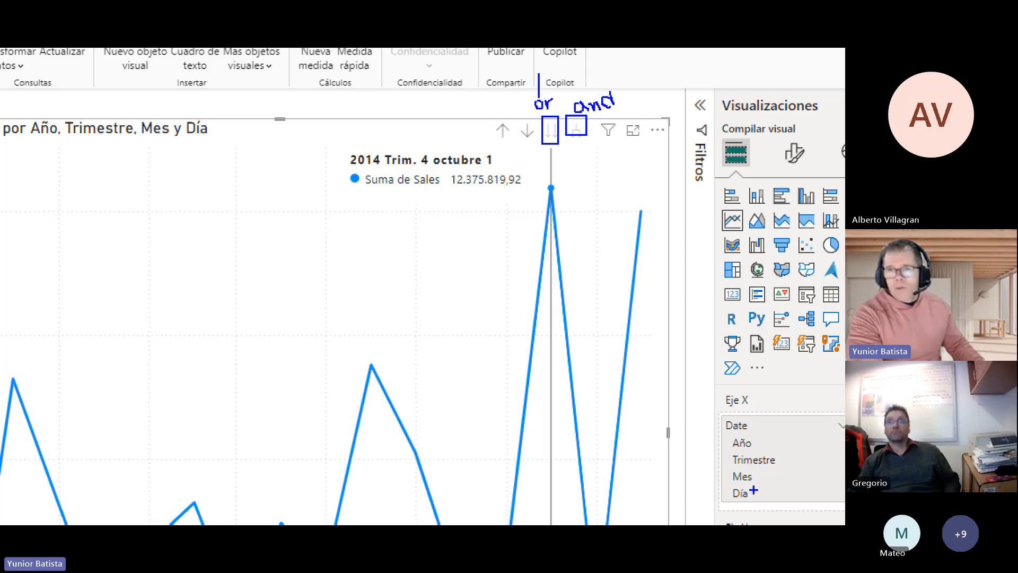
Drill the line chart up to Año, switch it to the Trimestre level alone, and return it to Año.
click(529, 141)
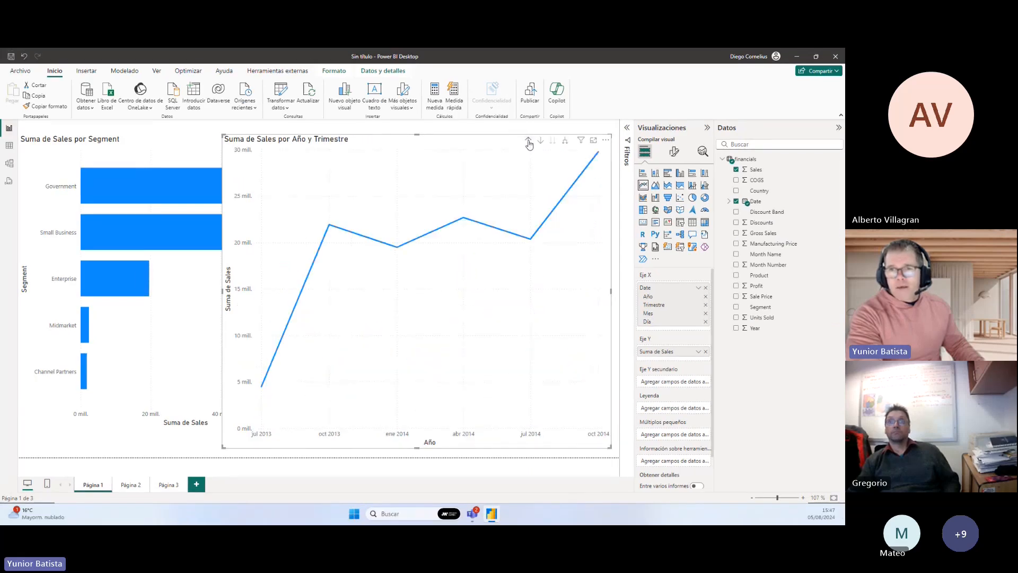
click(529, 141)
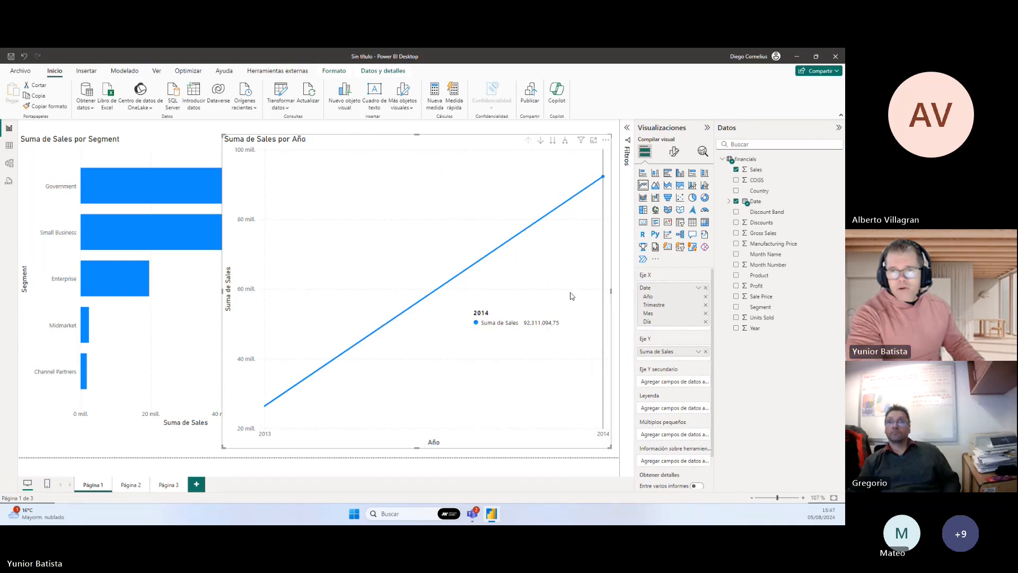
click(553, 141)
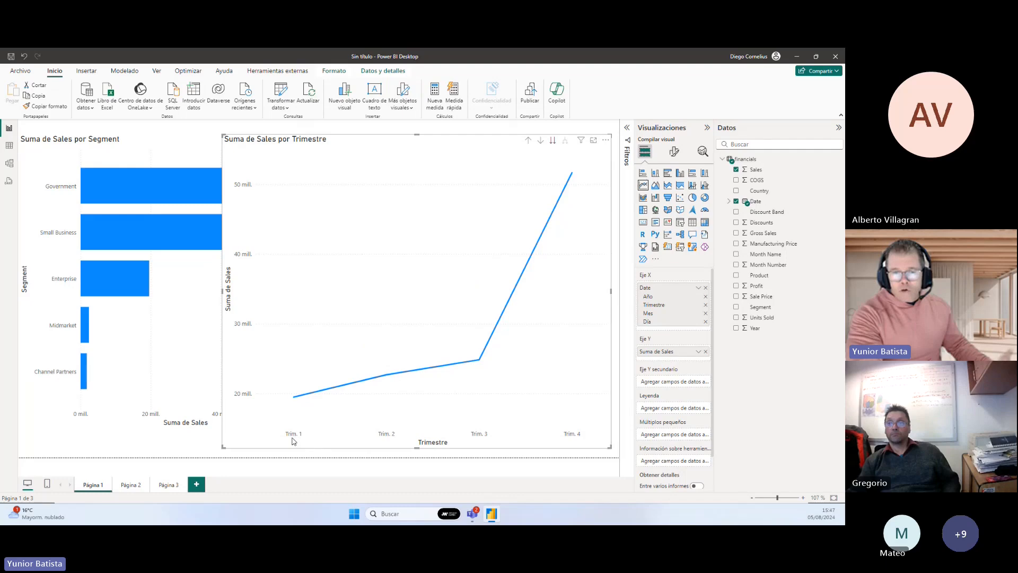
click(528, 140)
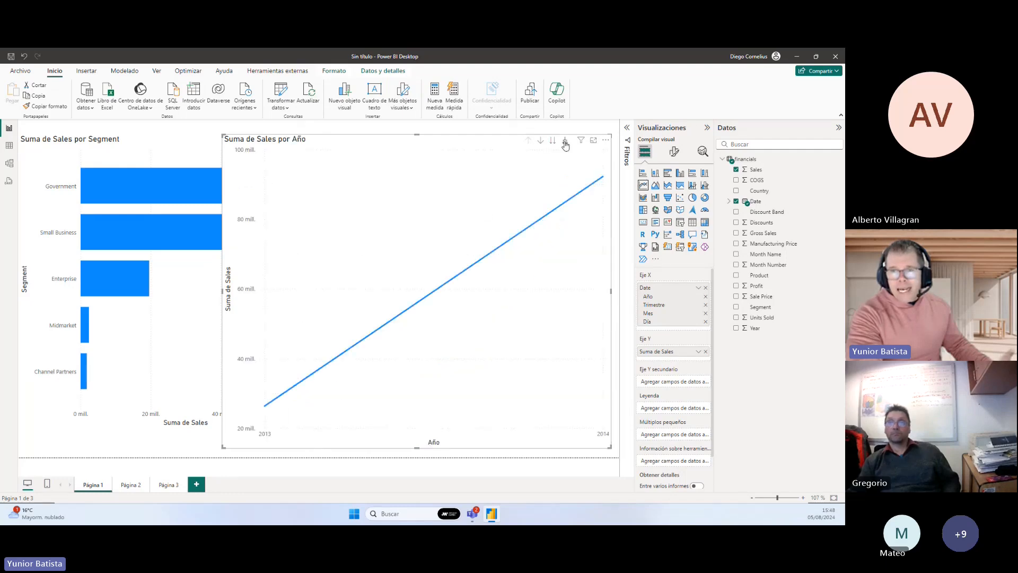
Expand the line chart to Año and Trimestre, cross-highlight the bar chart by the October 2013 point, and clear that selection.
click(566, 141)
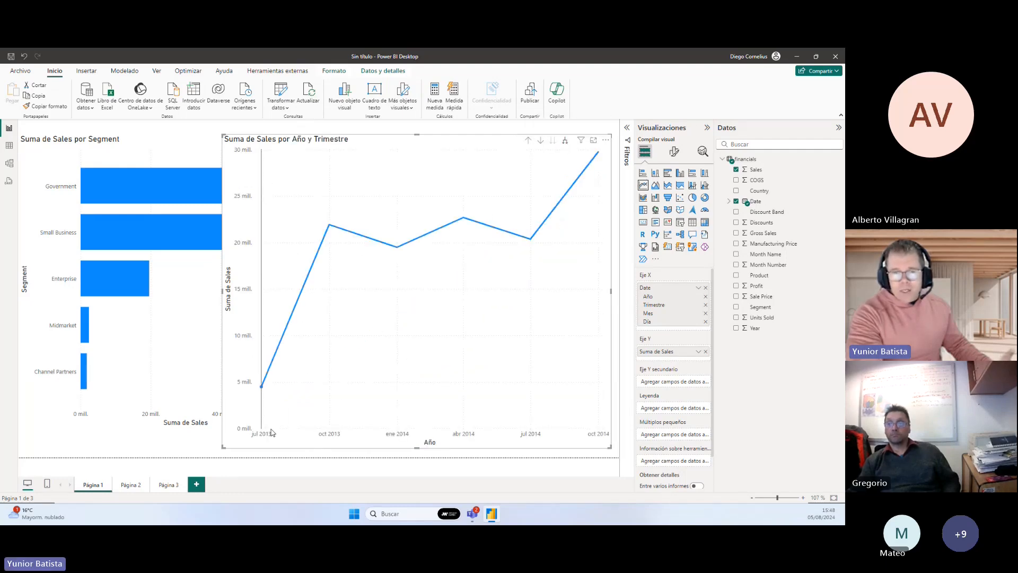
click(330, 227)
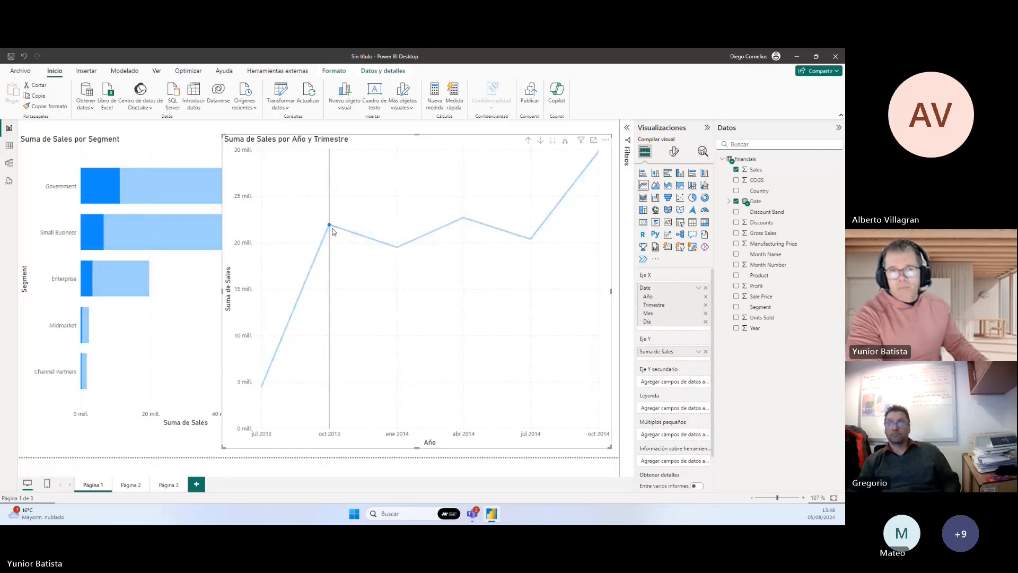
click(329, 227)
click(261, 131)
click(235, 139)
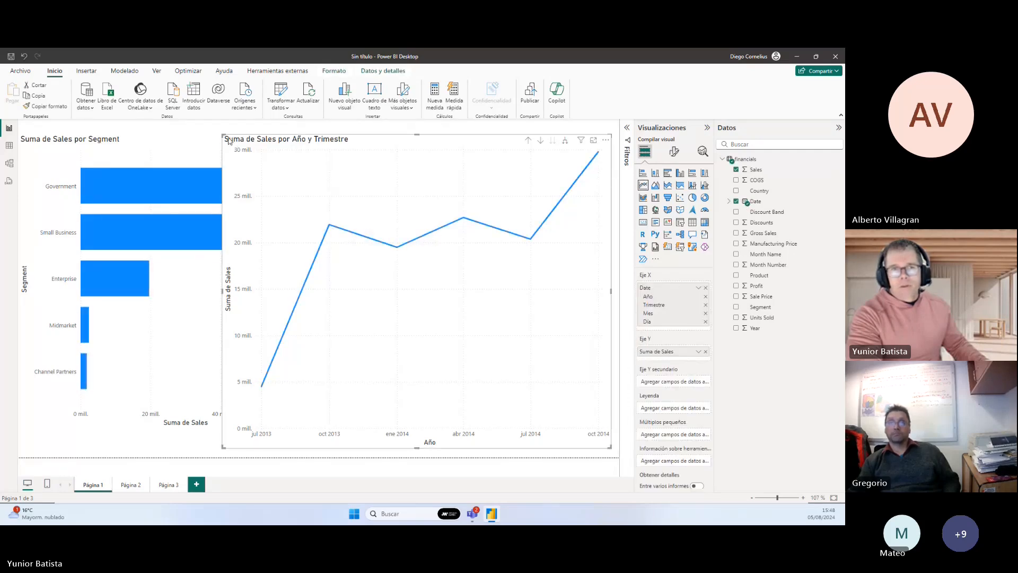
Shrink the line chart to clear the bar chart and match its height, and select the bar chart, keeping it in place.
drag(229, 140, 318, 137)
drag(316, 448, 334, 428)
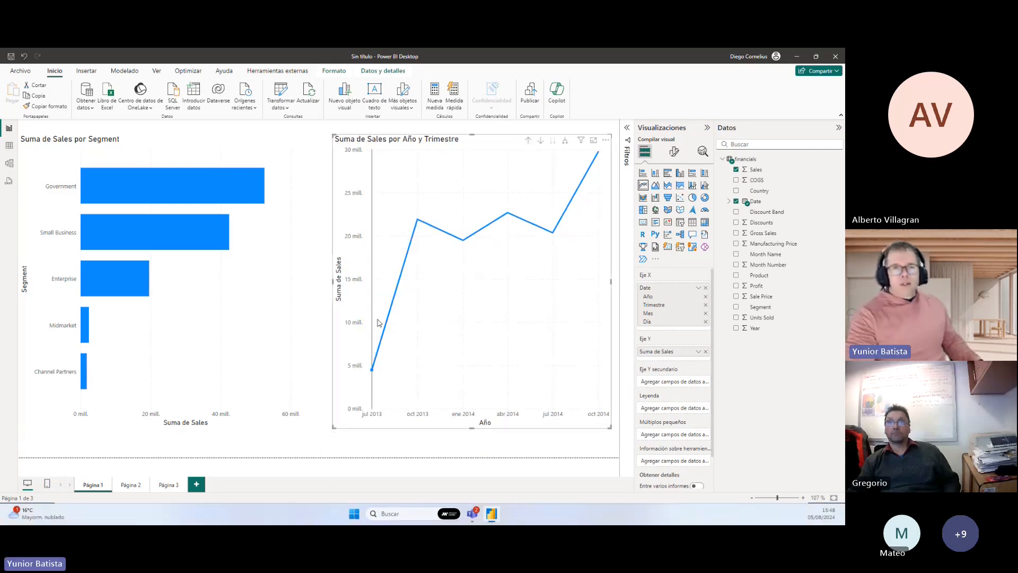
click(323, 147)
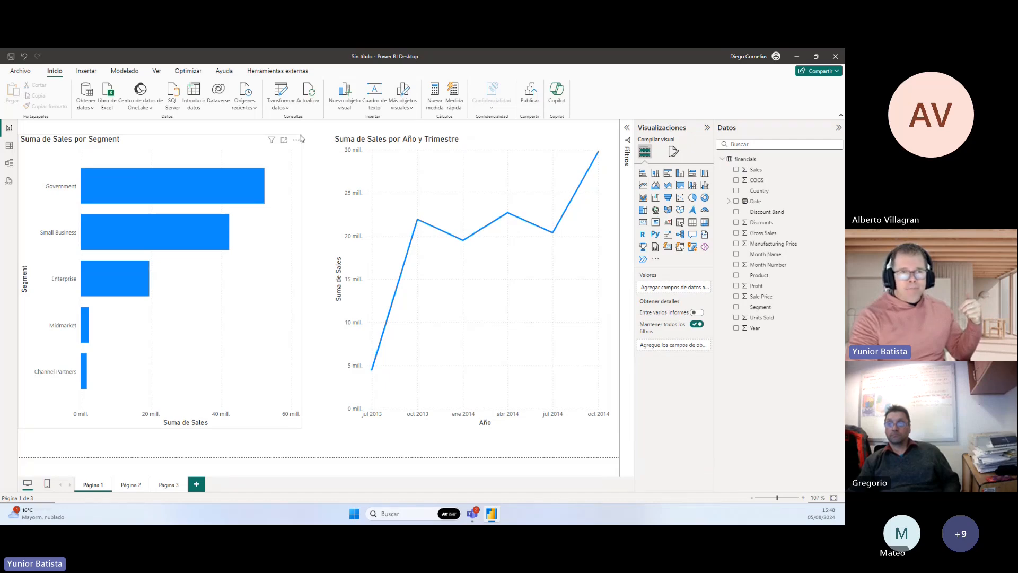
click(142, 157)
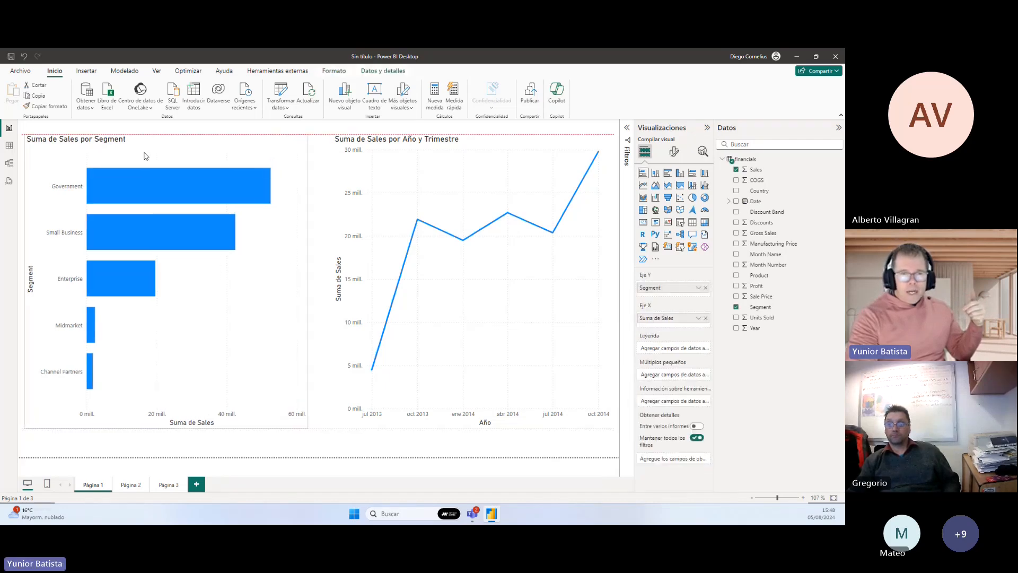
drag(145, 156, 140, 152)
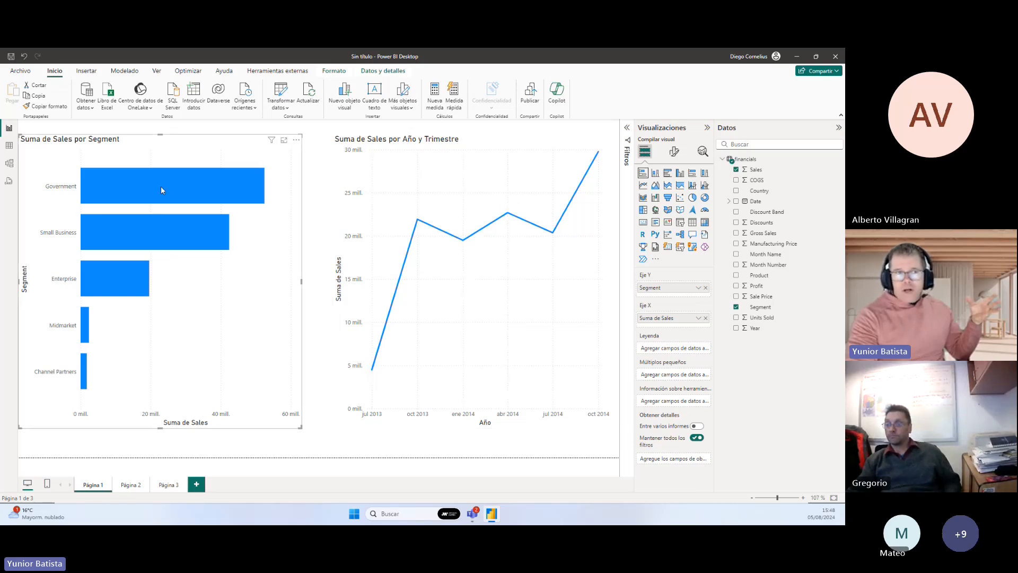
Filter the line chart by each segment bar from Government down to Channel Partners and back up, and clear the selection.
click(133, 189)
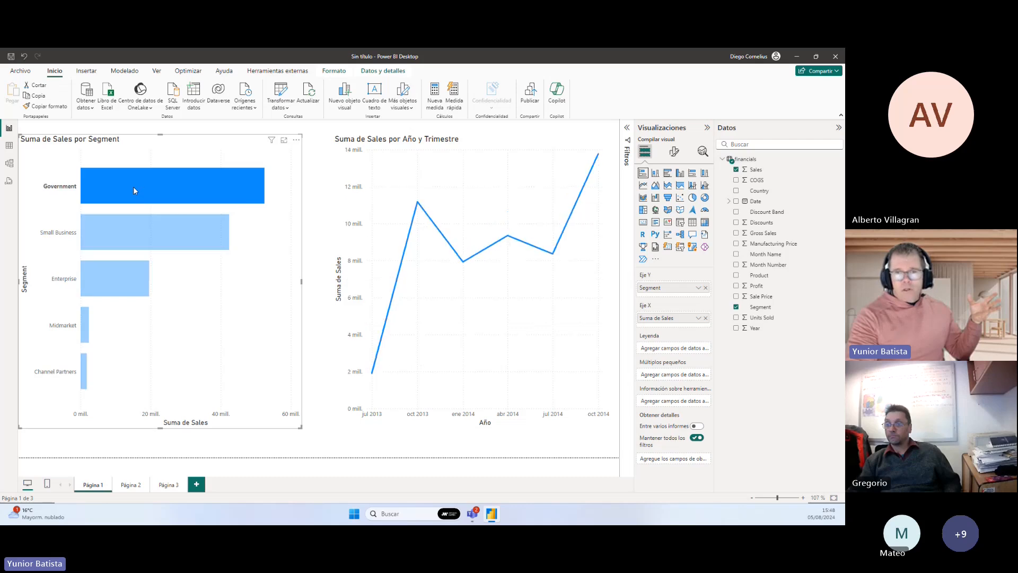
click(160, 231)
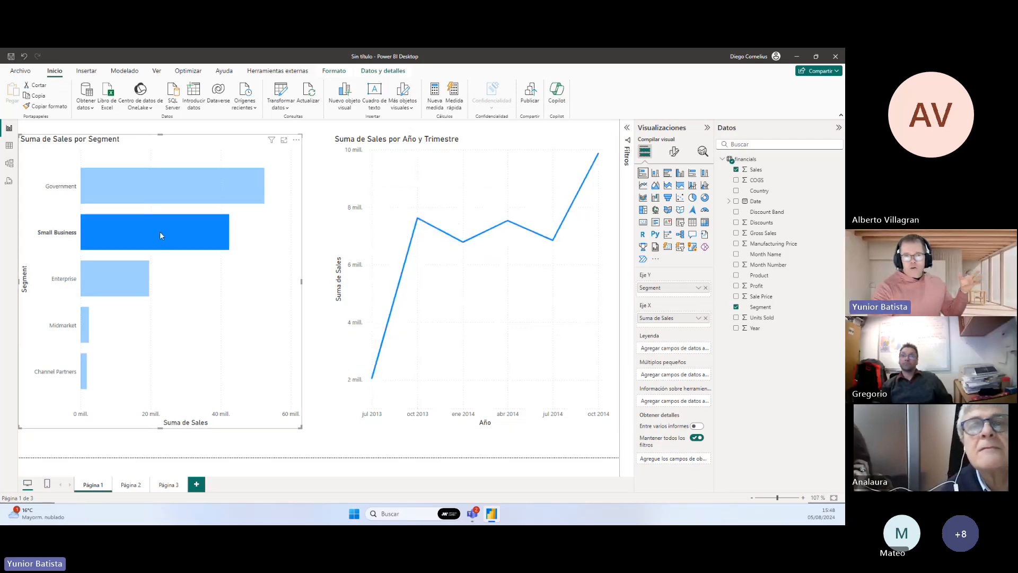
click(114, 280)
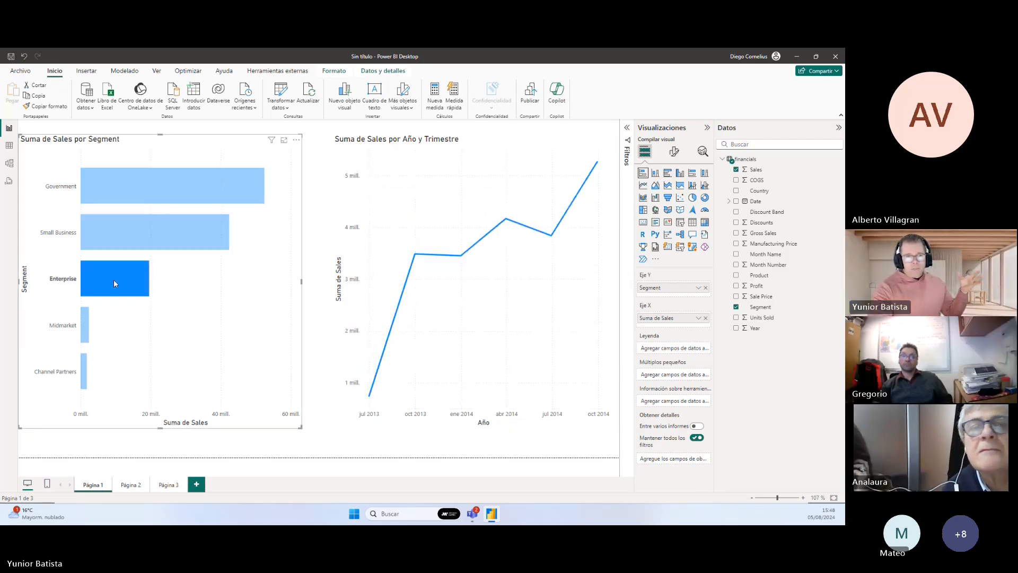
click(86, 324)
click(84, 372)
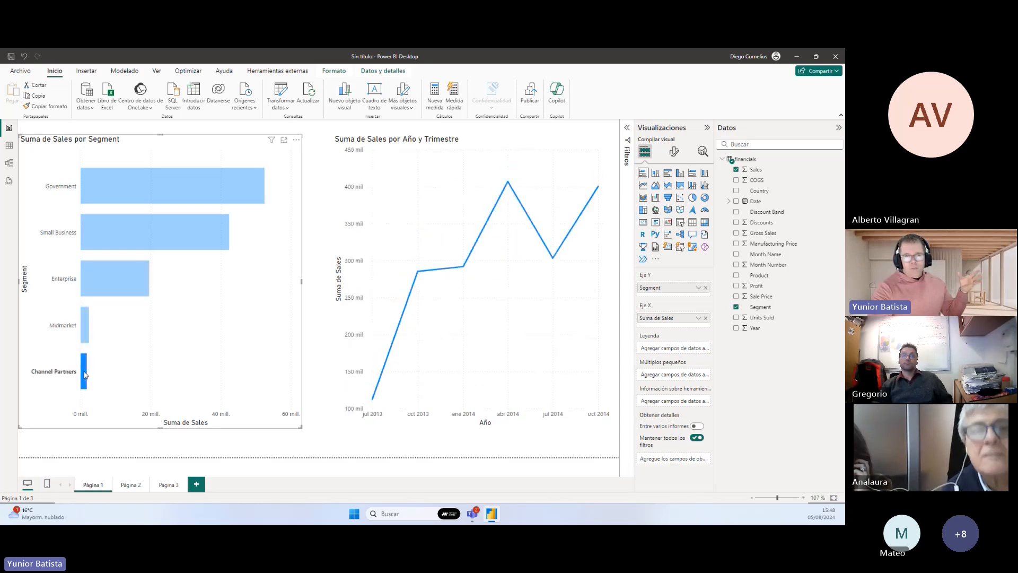
click(87, 337)
click(99, 280)
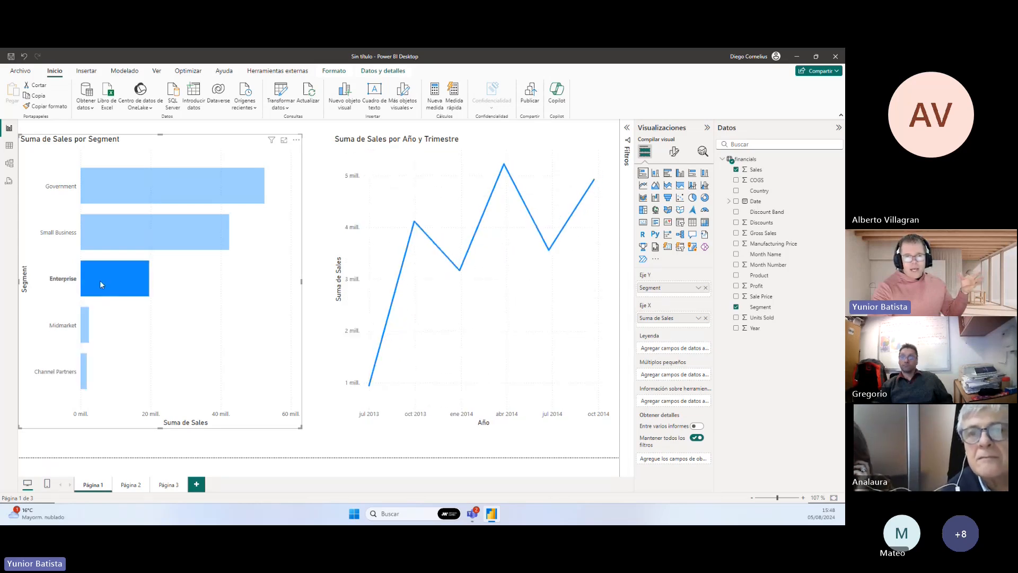
click(112, 233)
click(119, 188)
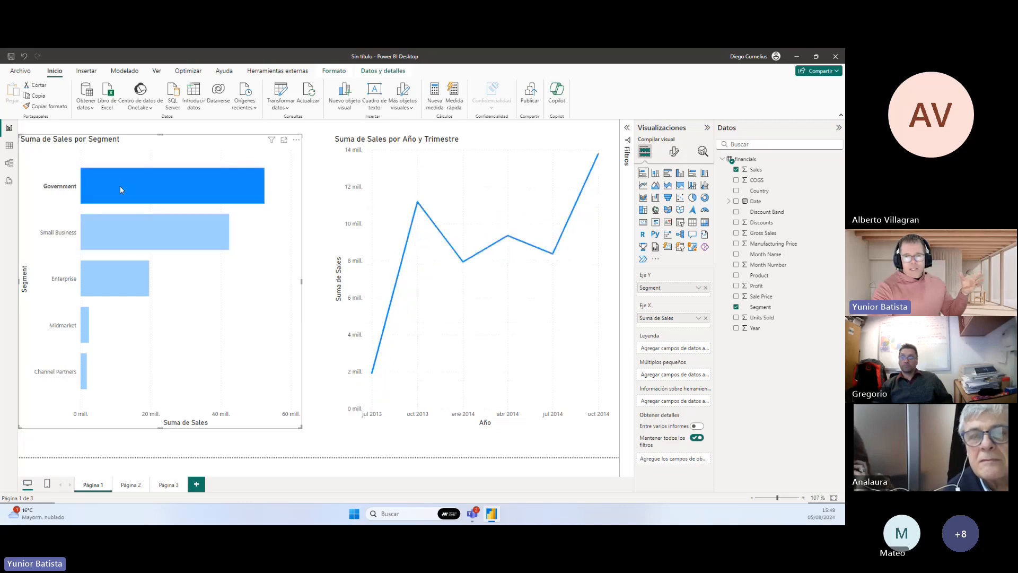
click(120, 190)
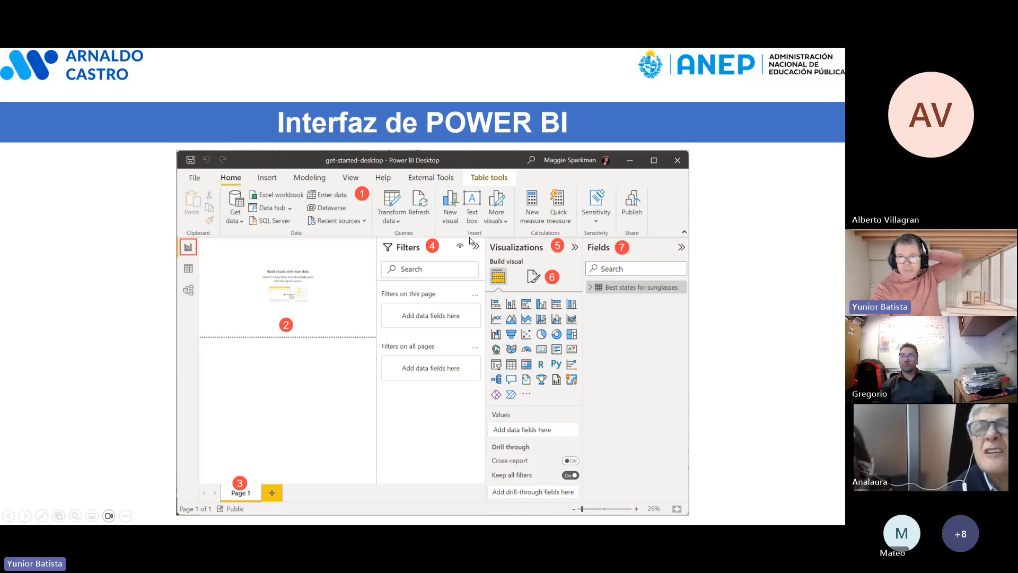
click(470, 241)
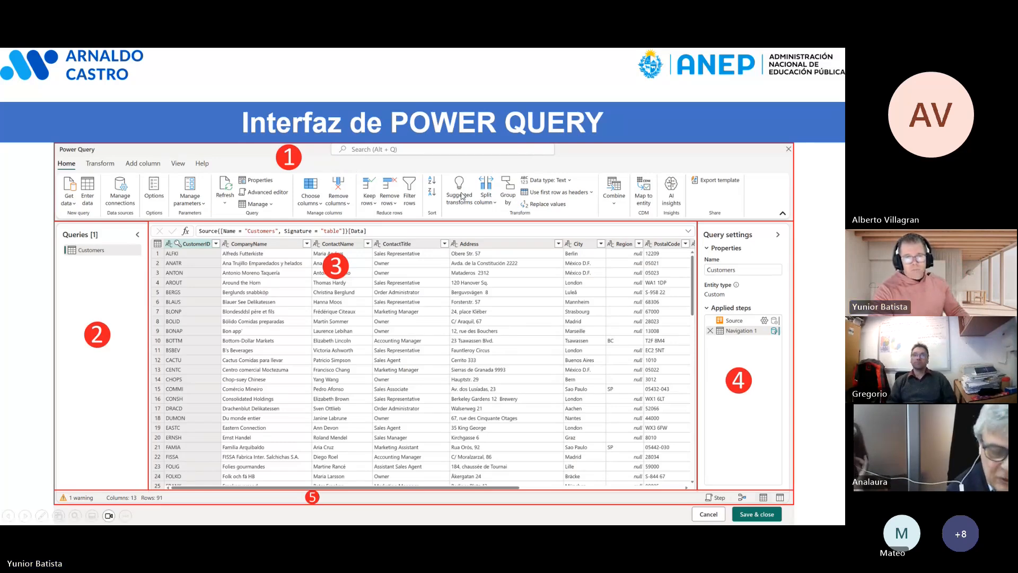
Switch to Power BI Desktop, clear the bar chart selection, and look over the common data sources offered for getting data.
key(alt+Tab)
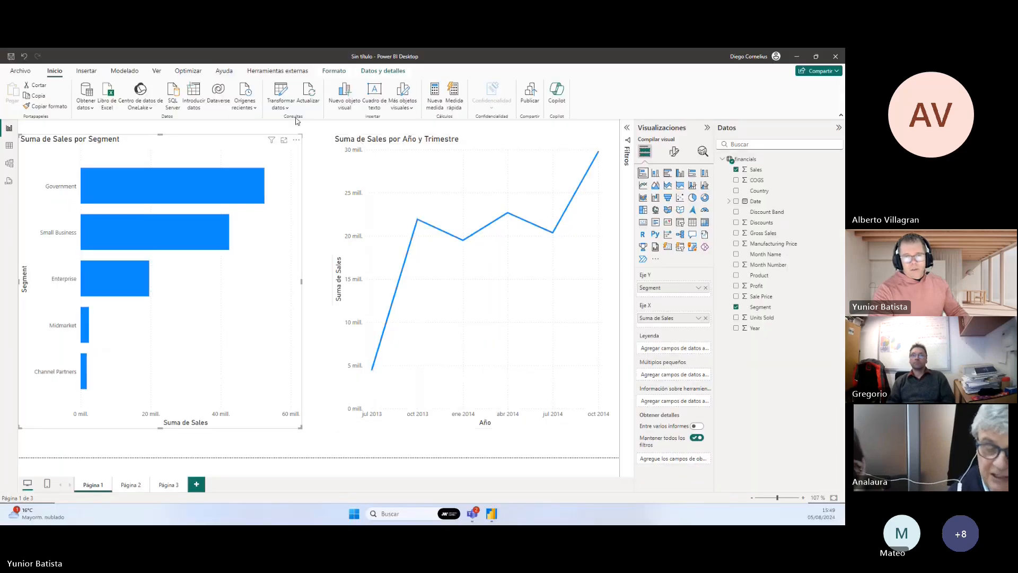
click(285, 132)
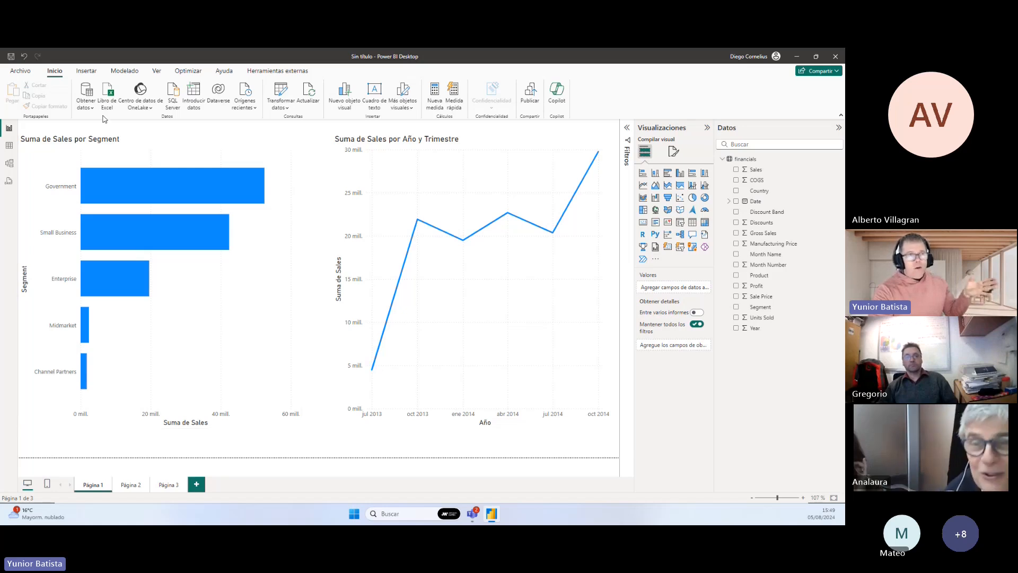
click(85, 100)
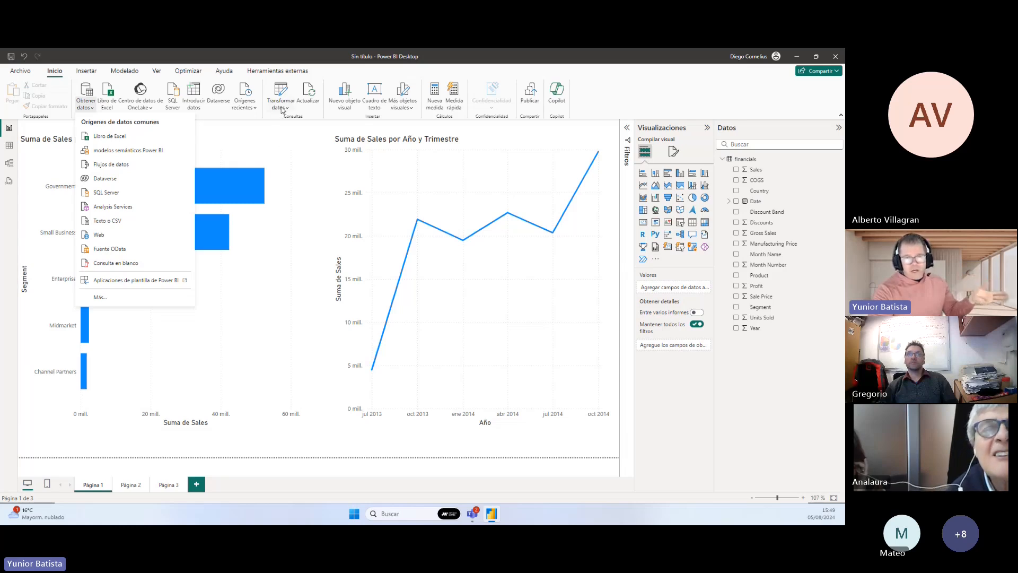
click(291, 134)
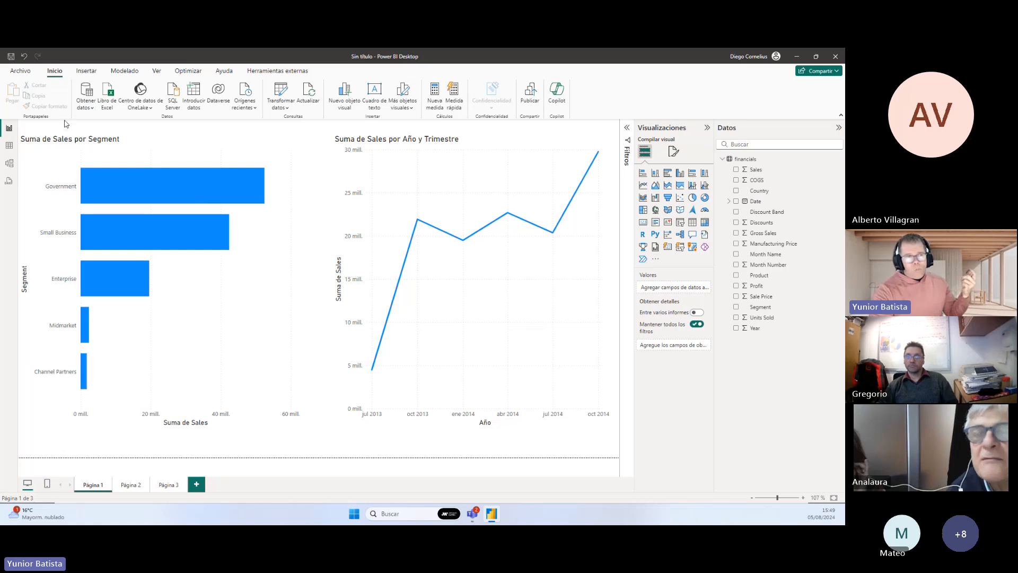
Examine the Segment column's filter options in the data table view and return to the report view.
click(10, 145)
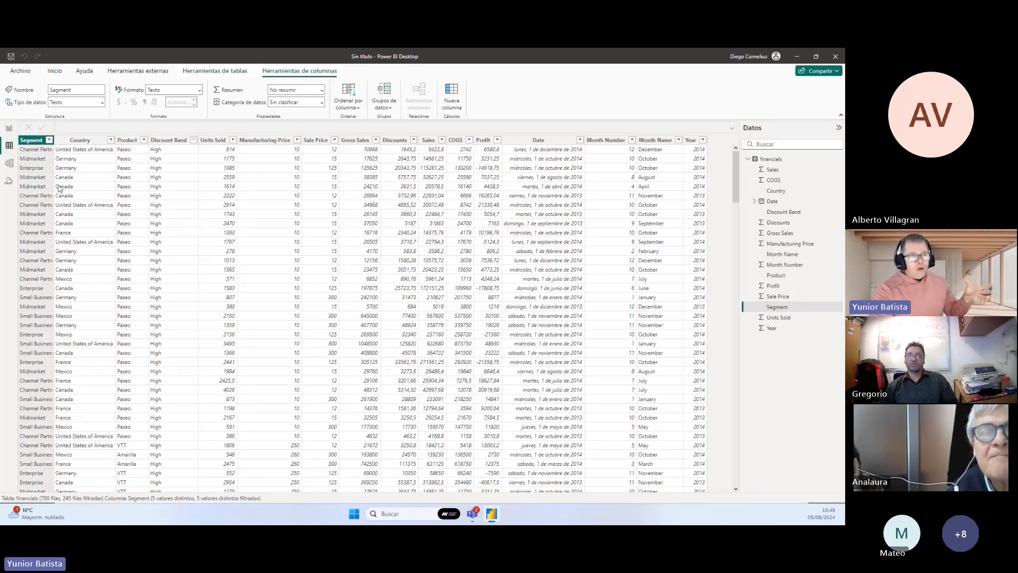
click(49, 141)
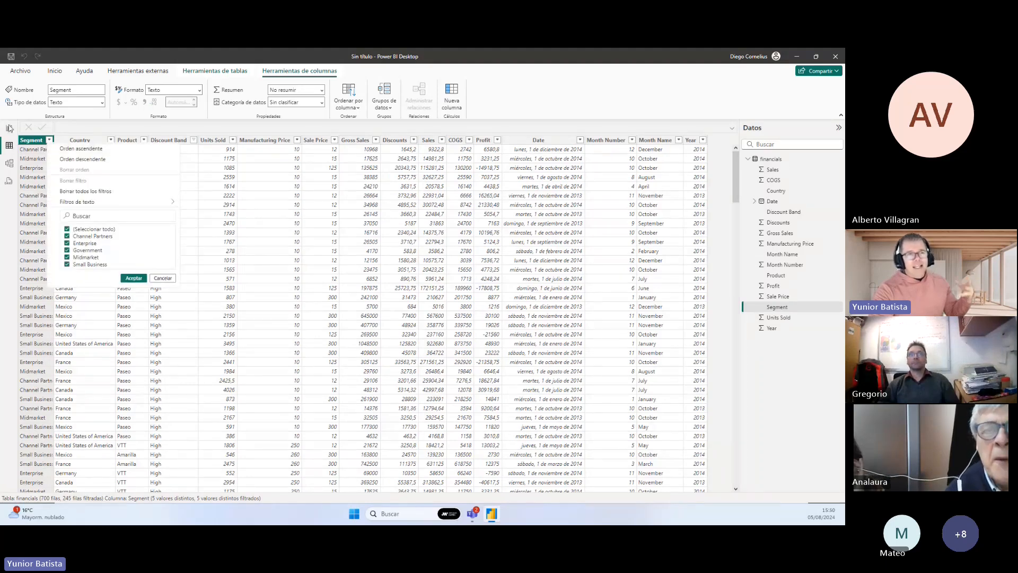
click(9, 128)
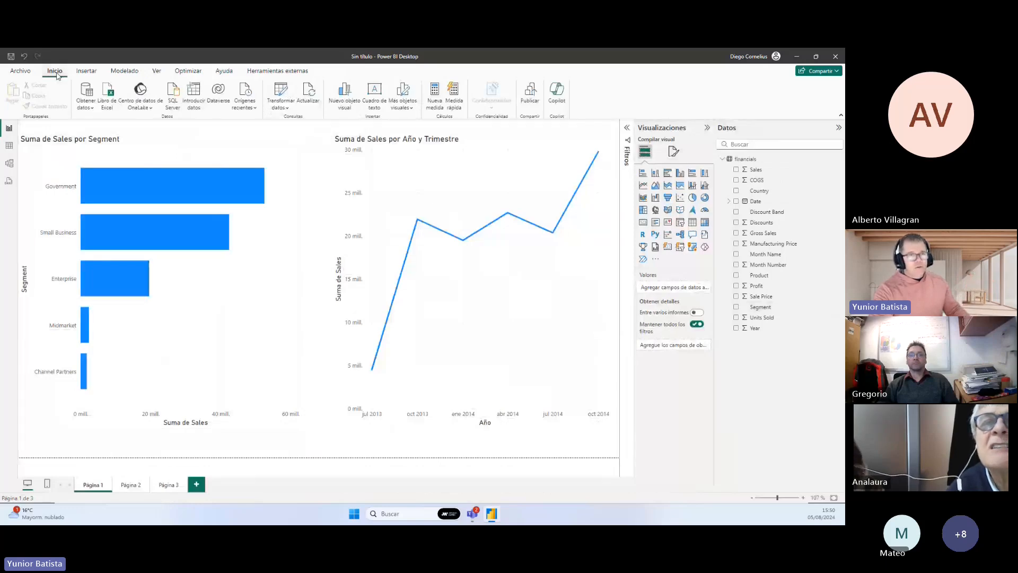
Open the Power Query editor on the financials query by choosing to transform the data.
key(ctrl+1)
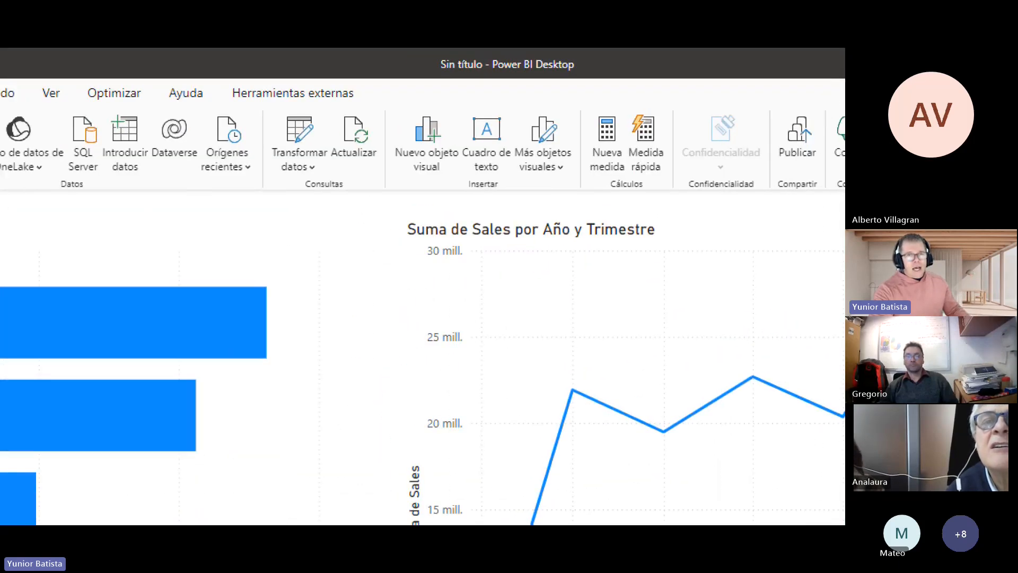
click(305, 178)
drag(304, 178, 362, 191)
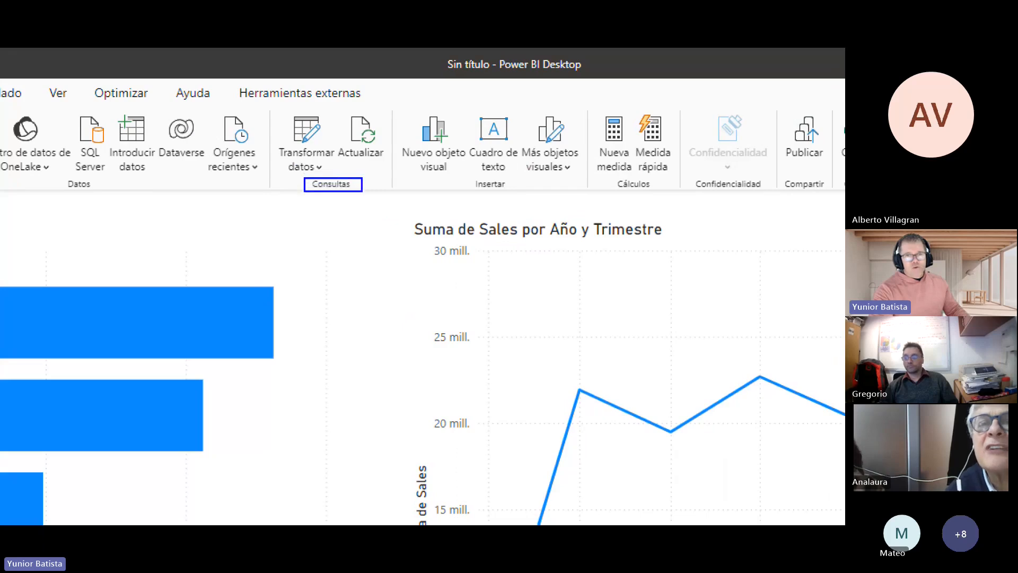
drag(320, 127, 362, 69)
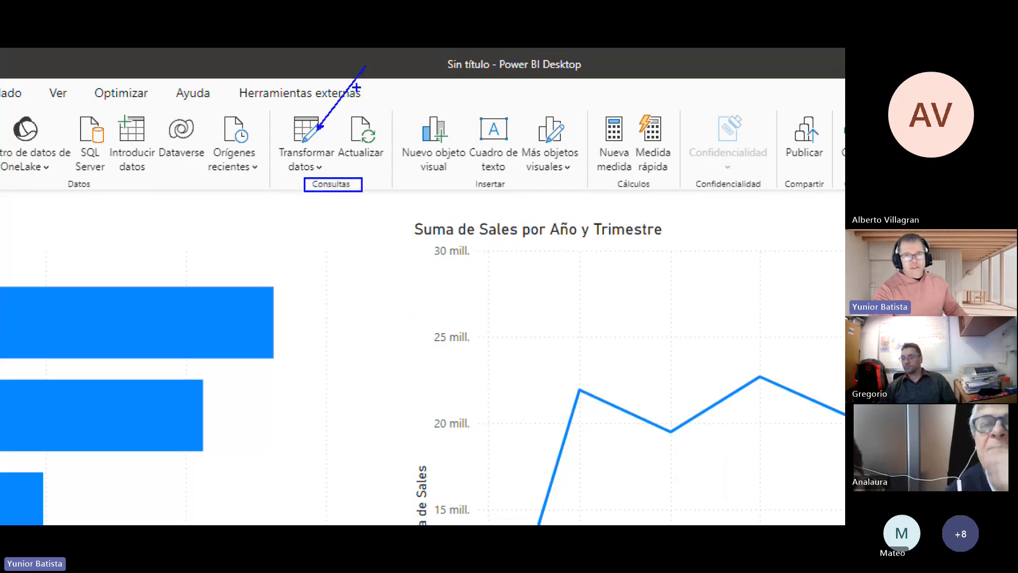
key(Escape)
click(279, 90)
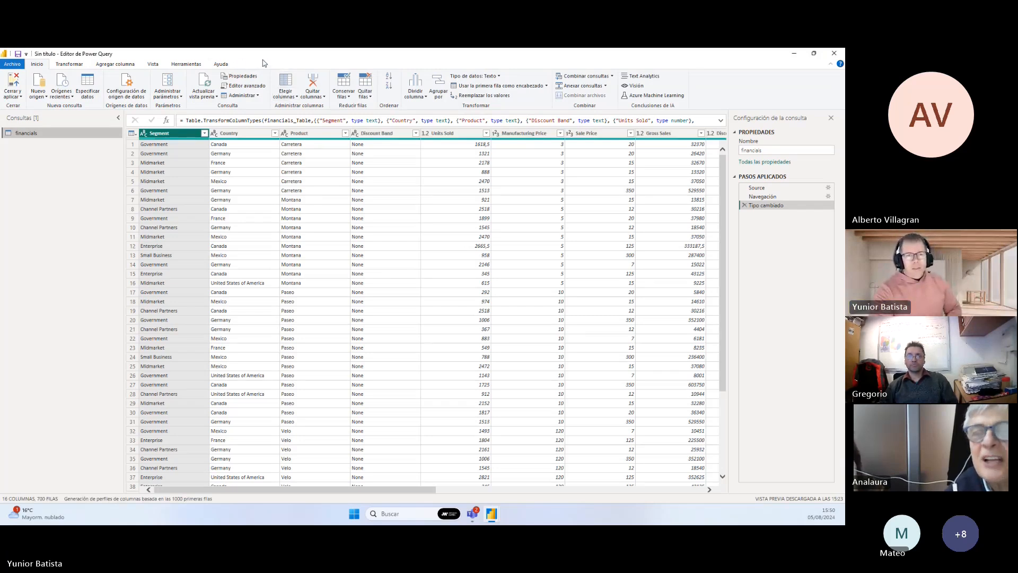
Move the Power Query window down to expose the report, select the line chart, and bring the editor back over the report.
drag(267, 59, 310, 424)
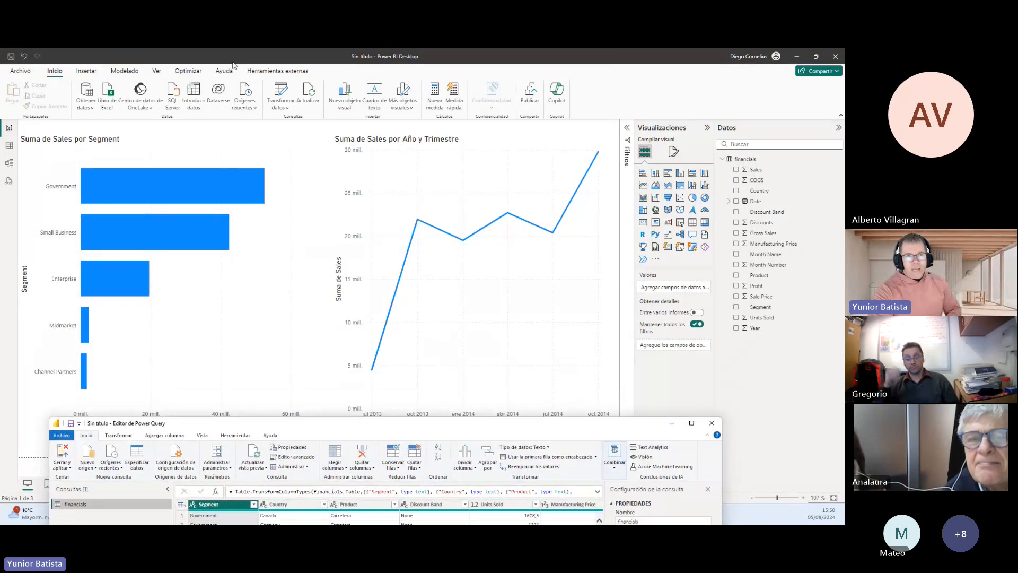
click(154, 203)
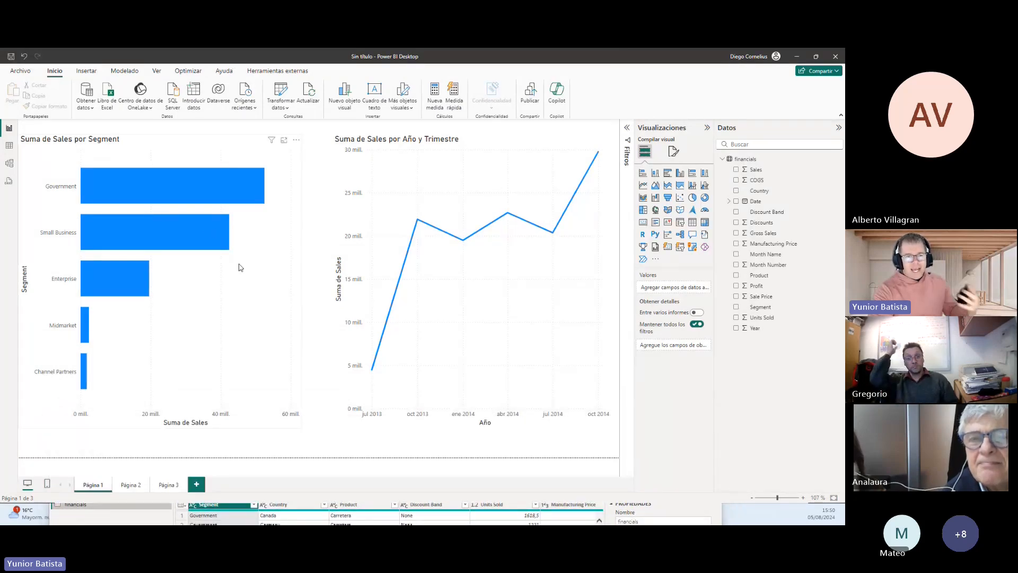
click(409, 186)
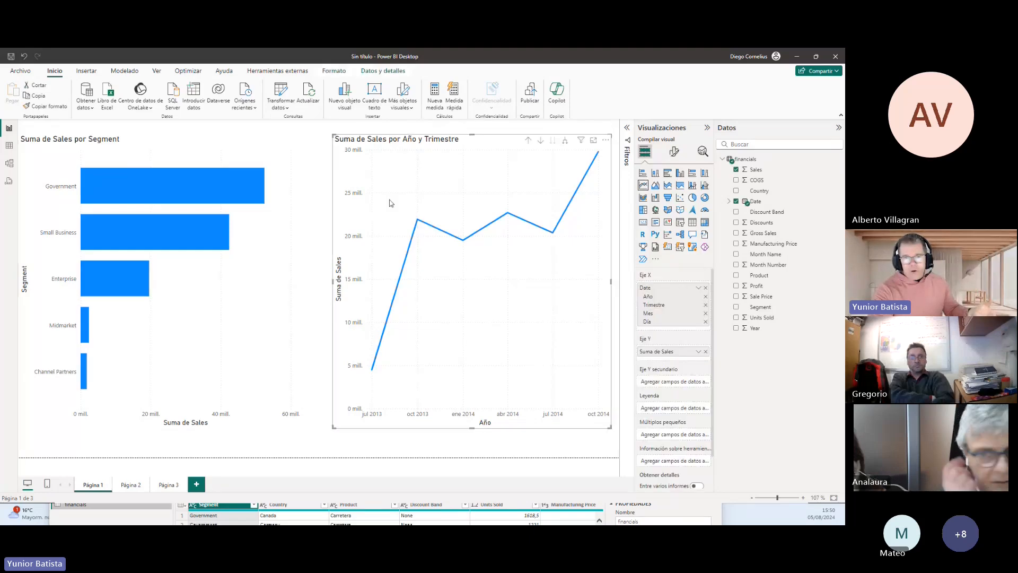
click(131, 520)
drag(236, 426, 207, 100)
click(159, 519)
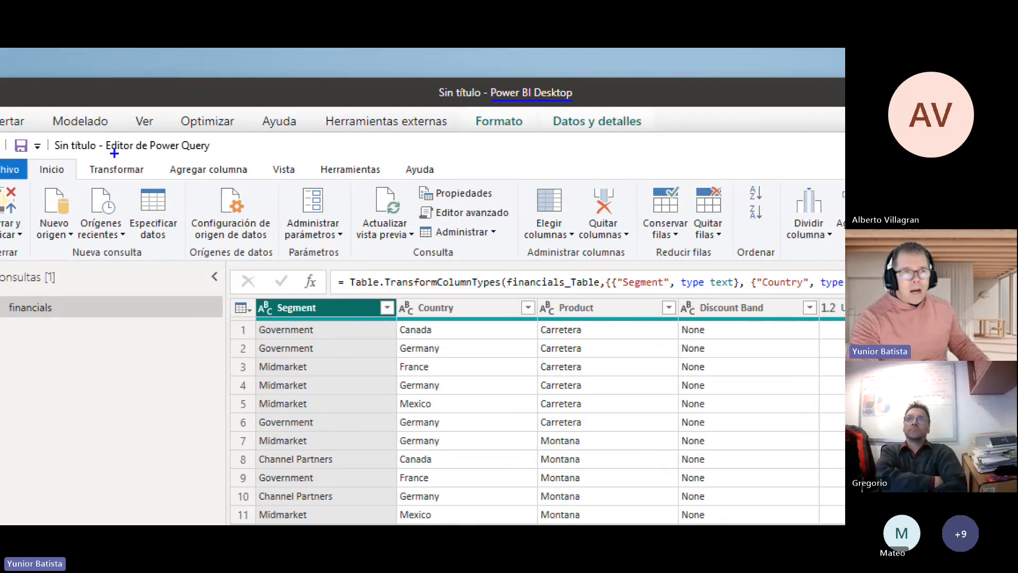
Maximize the report and Power Query windows, then restore the editor to a smaller window and switch back to the report.
drag(106, 154, 214, 153)
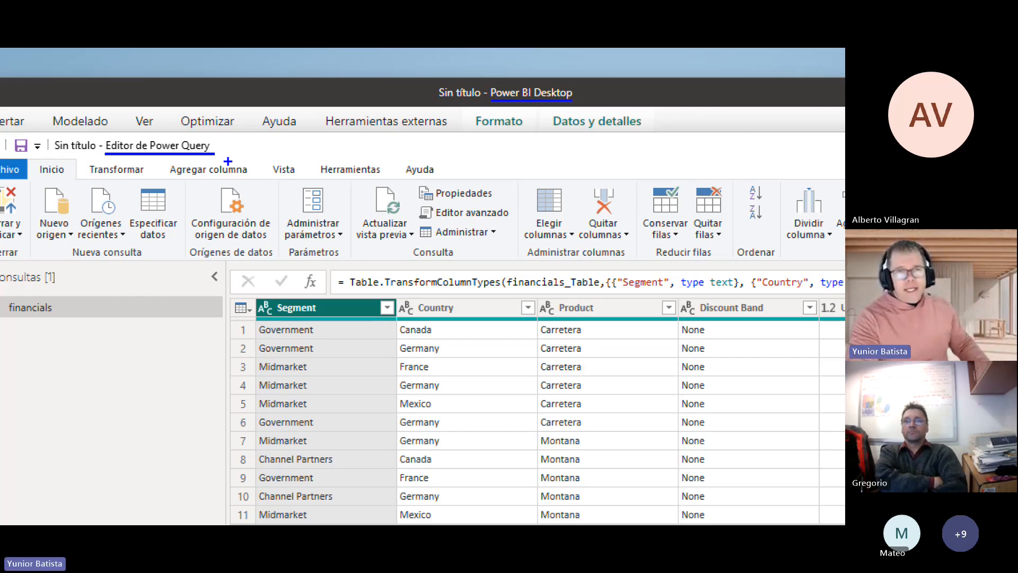
key(Escape)
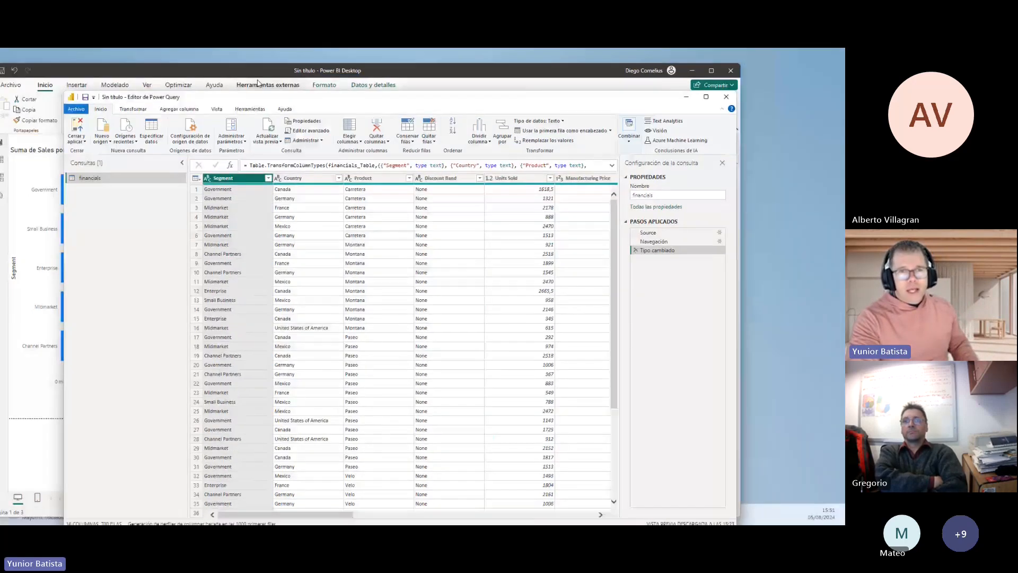
double_click(258, 75)
double_click(276, 98)
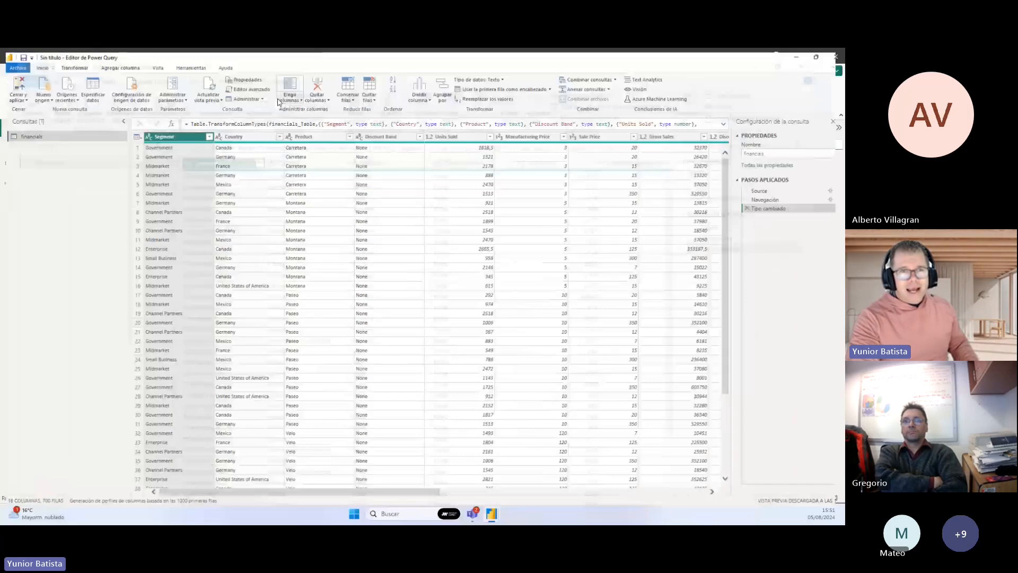
drag(213, 58, 280, 108)
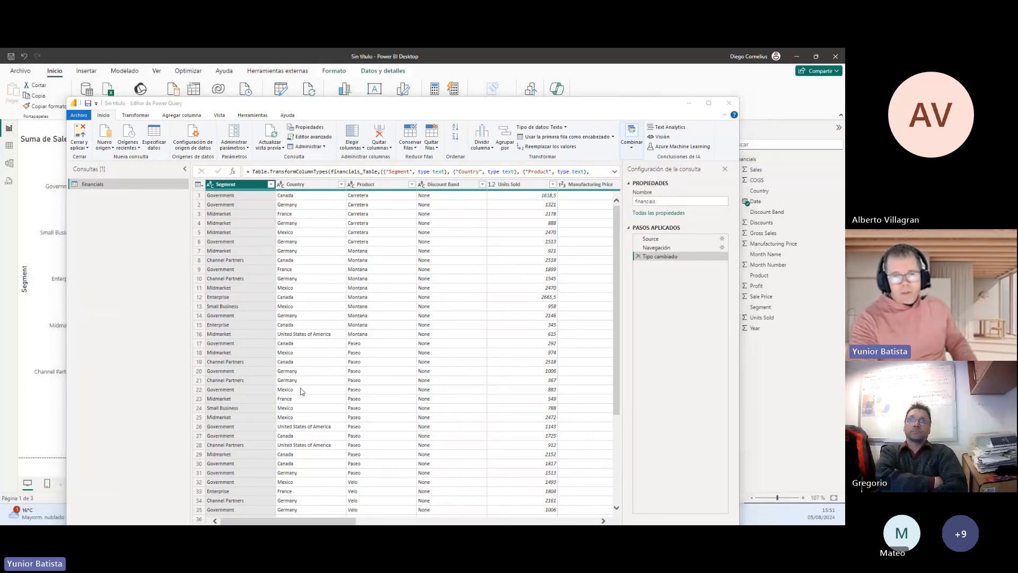
key(alt+Tab)
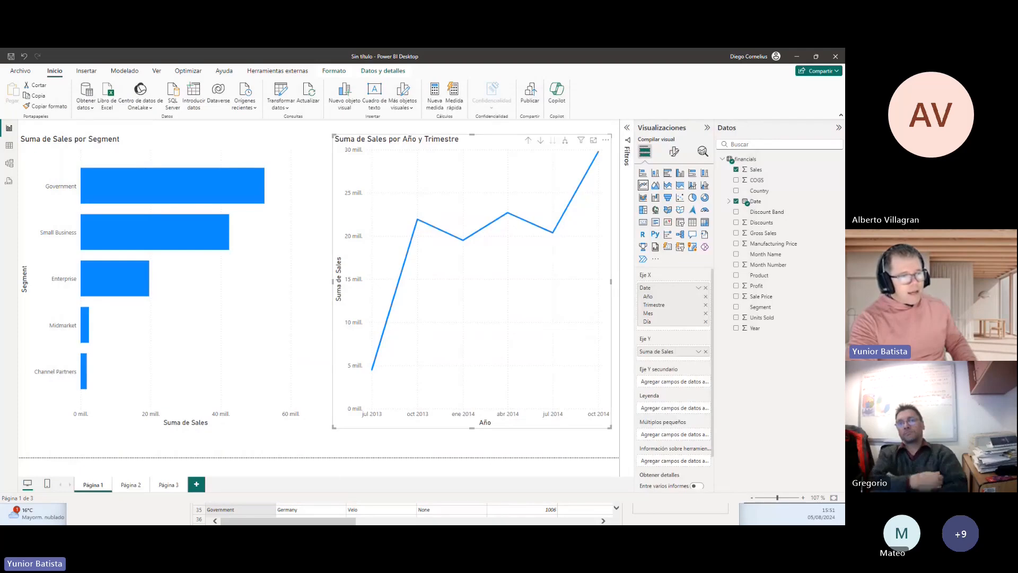
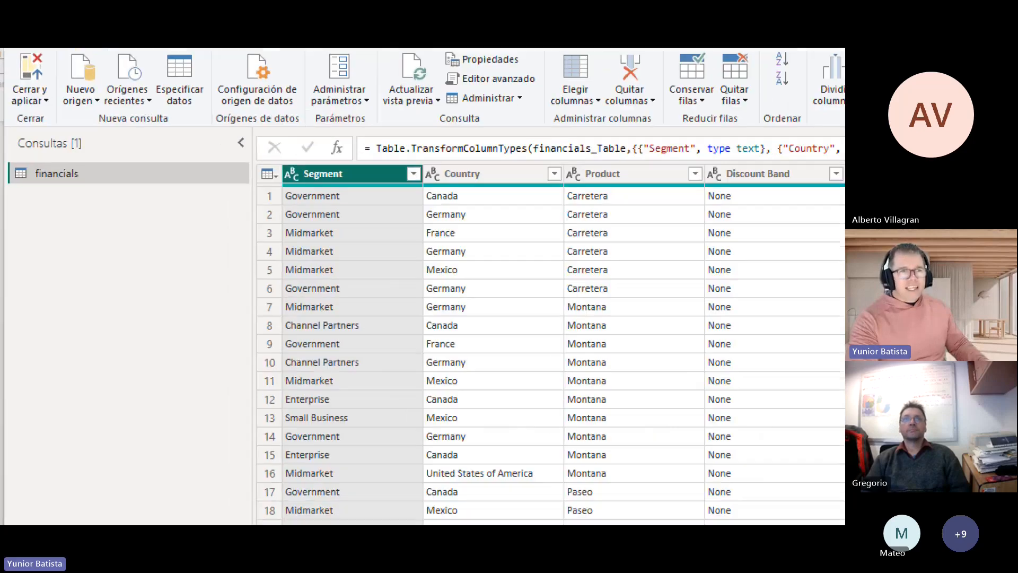
Look over the new data source options and the transform, add-column and diagnostics commands in the Power Query editor.
drag(47, 82, 89, 108)
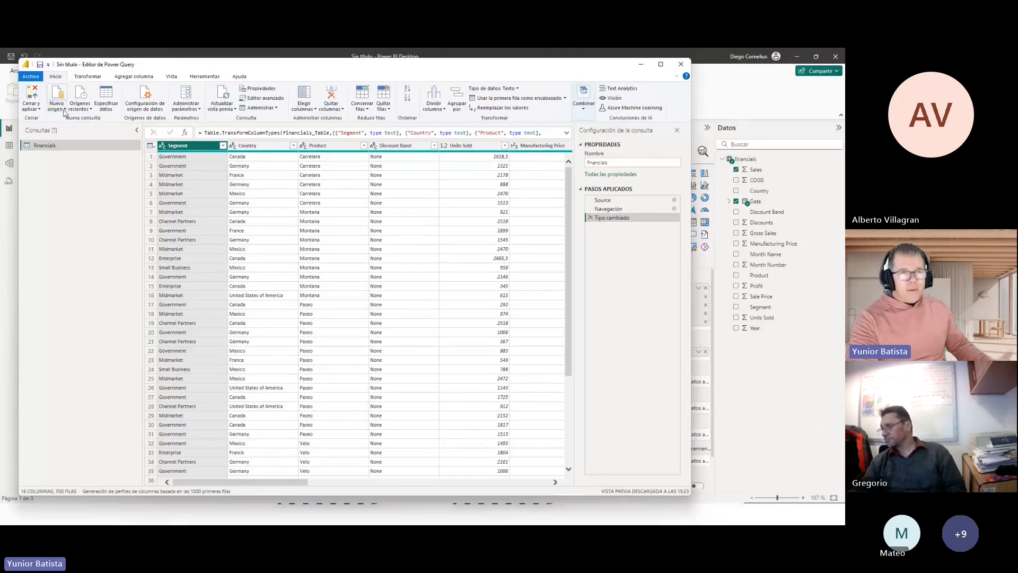
click(85, 102)
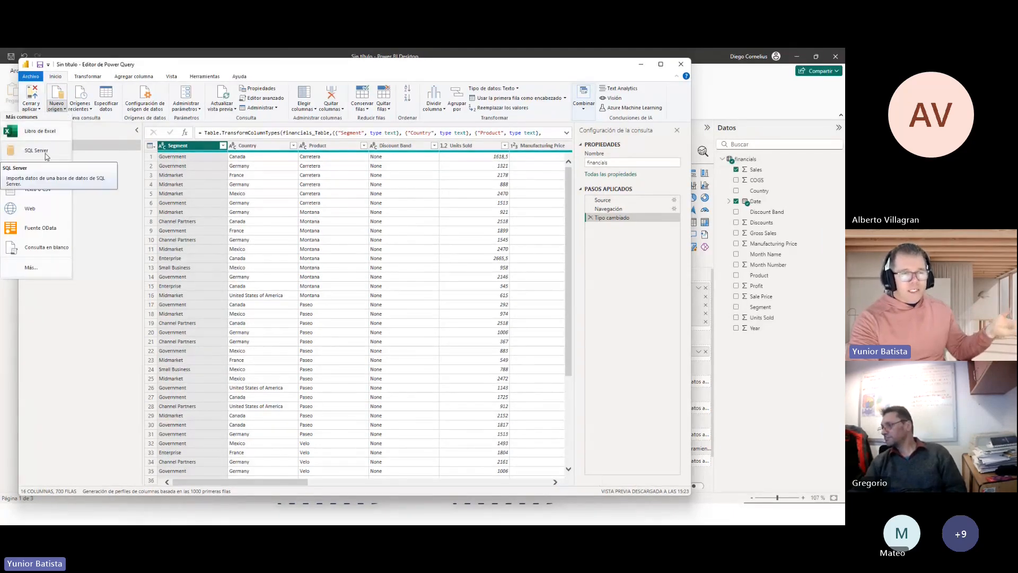
click(85, 77)
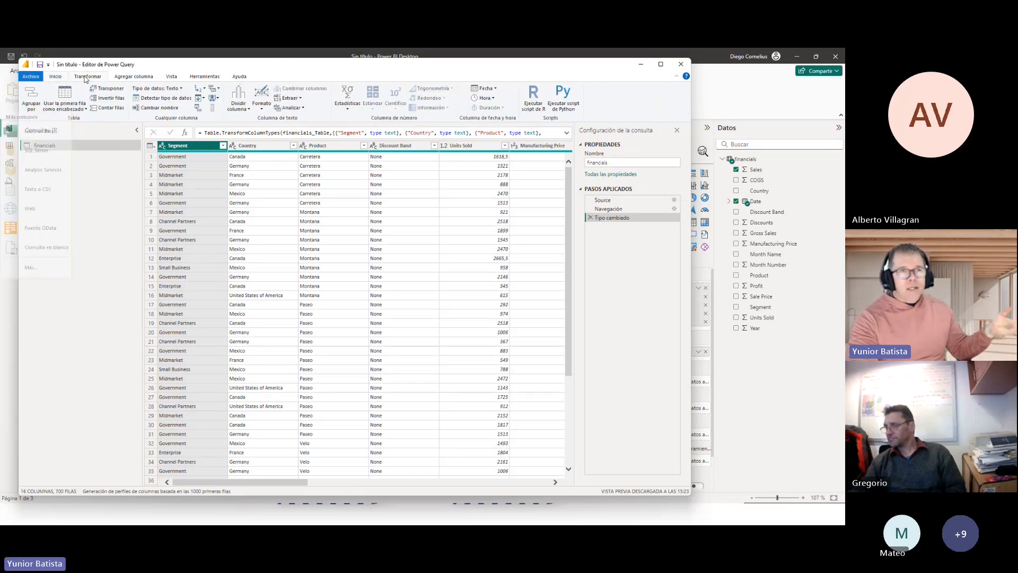
click(127, 77)
click(204, 76)
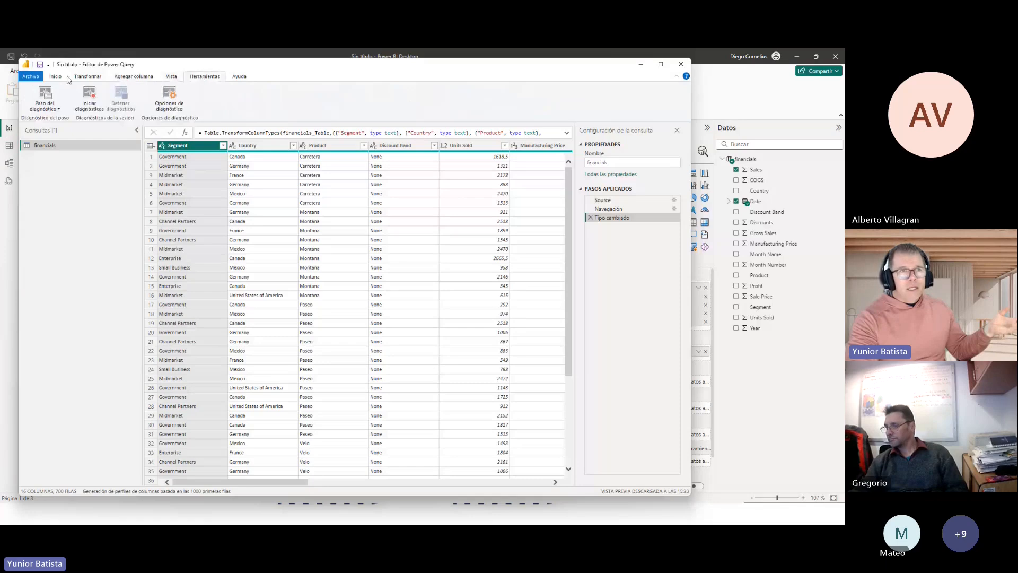
click(85, 78)
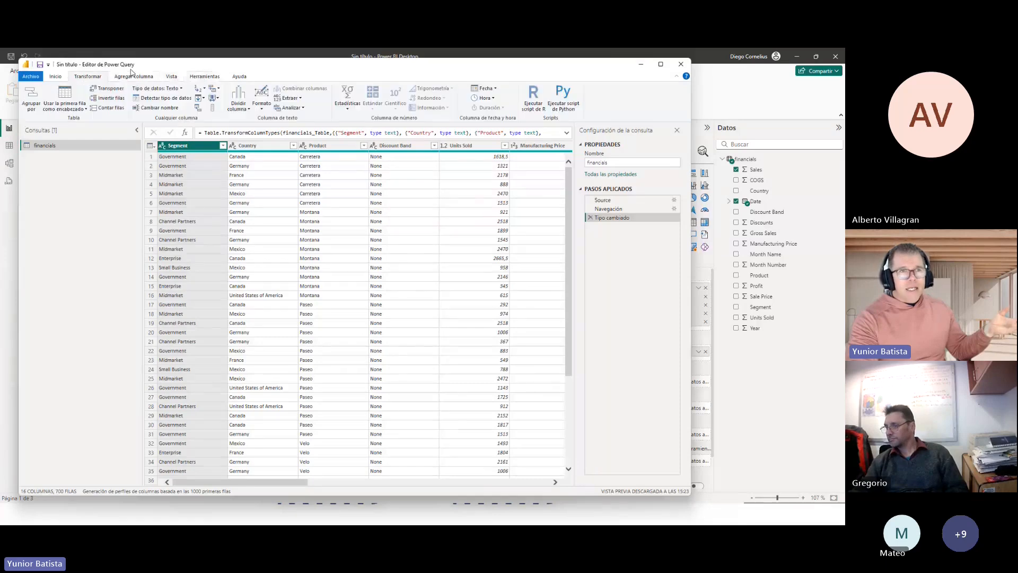
double_click(176, 67)
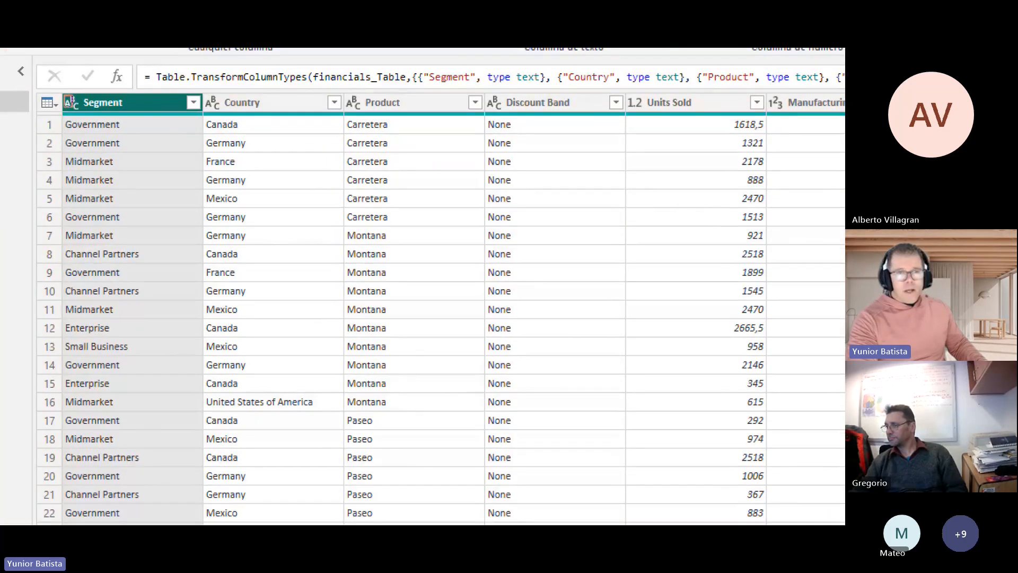
Filter the Country column to Canada only in the report's data table view.
mouse_move(64, 95)
mouse_down()
mouse_move(624, 466)
mouse_move(843, 520)
mouse_up()
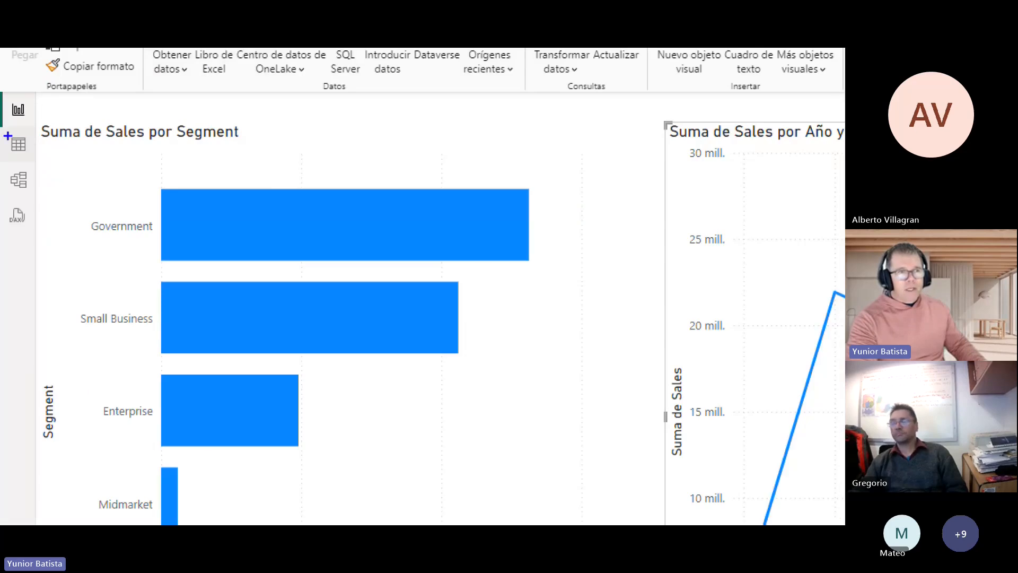
drag(7, 136, 30, 157)
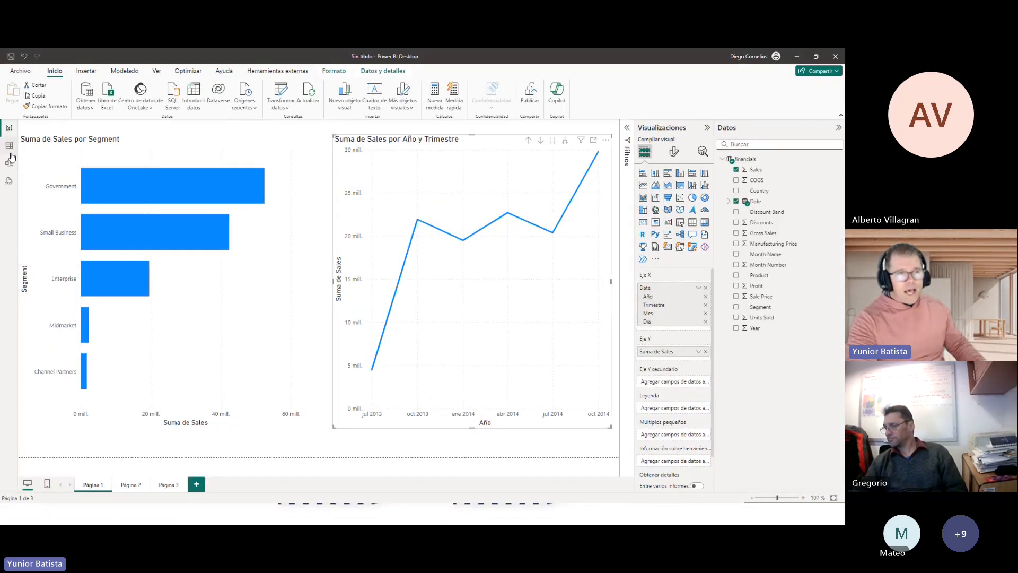
click(9, 146)
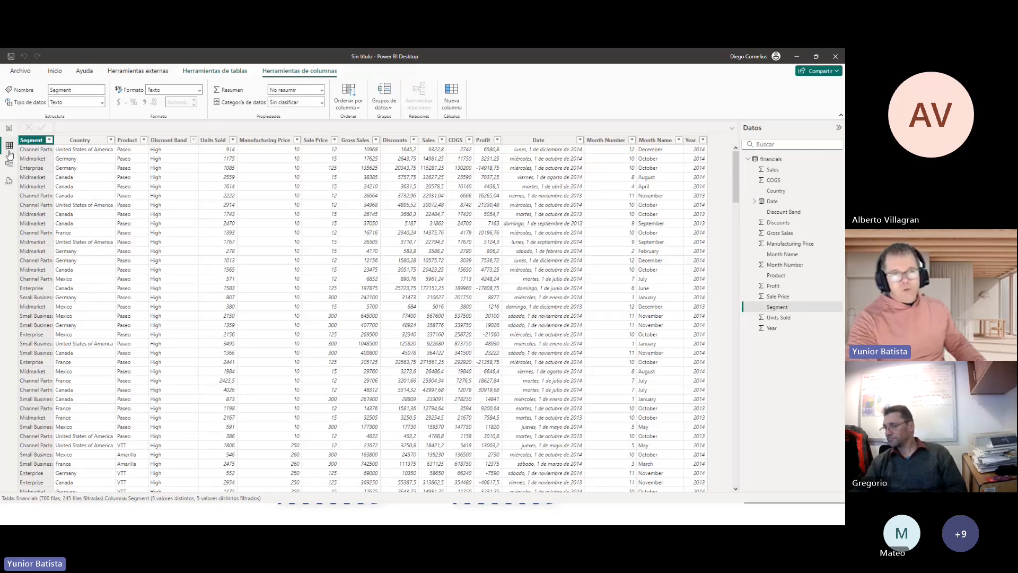
click(110, 140)
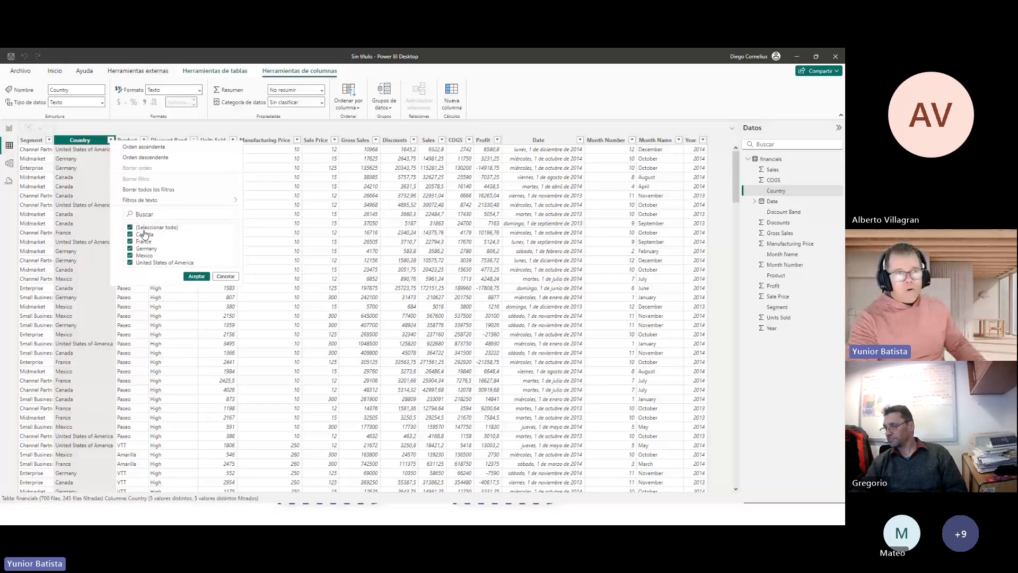
click(143, 228)
click(143, 235)
click(196, 276)
Return to the Power Query editor and remove the Segment, Country and Product columns from the financials query.
drag(118, 61, 163, 64)
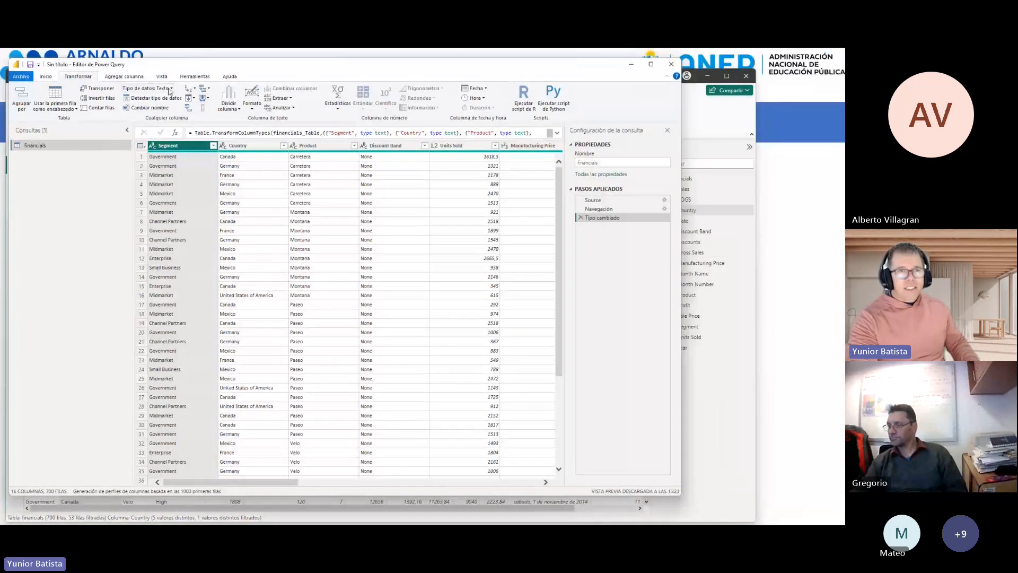
right_click(171, 147)
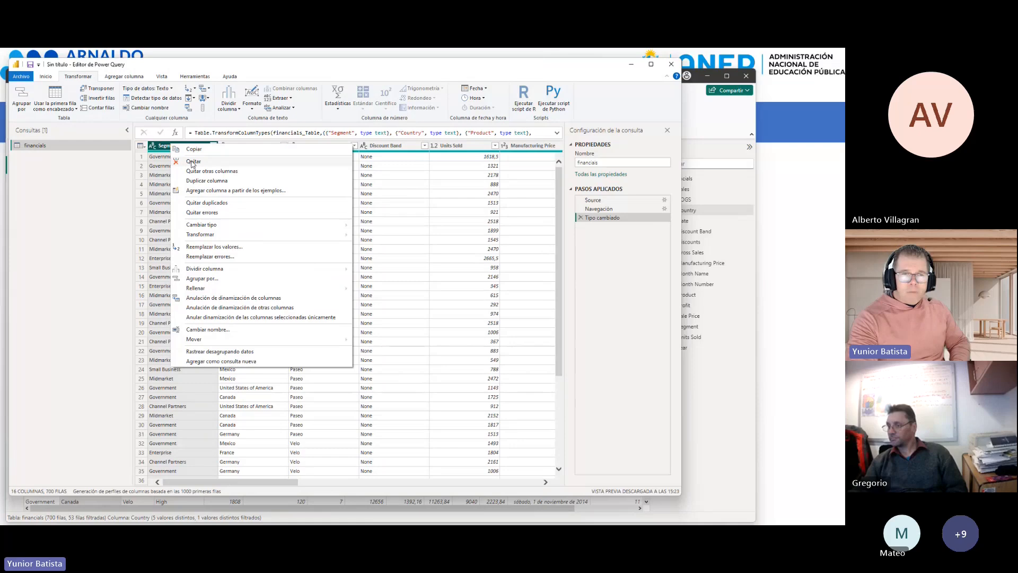
click(193, 163)
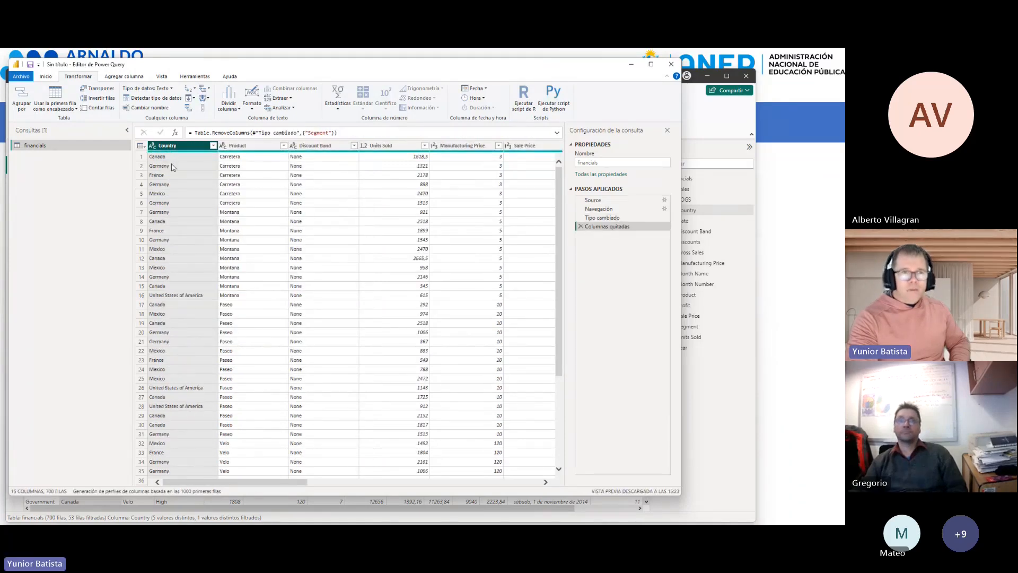
right_click(168, 149)
click(193, 162)
right_click(173, 147)
click(192, 164)
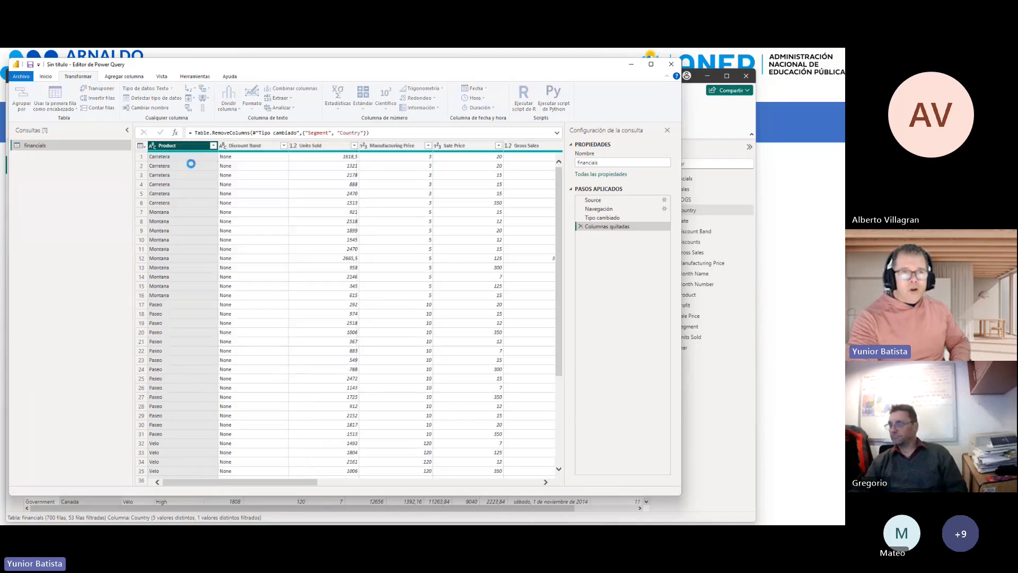
Remove the Product column, delete the Columnas quitadas step from the applied steps, and maximize the Power Query editor.
right_click(171, 144)
click(188, 161)
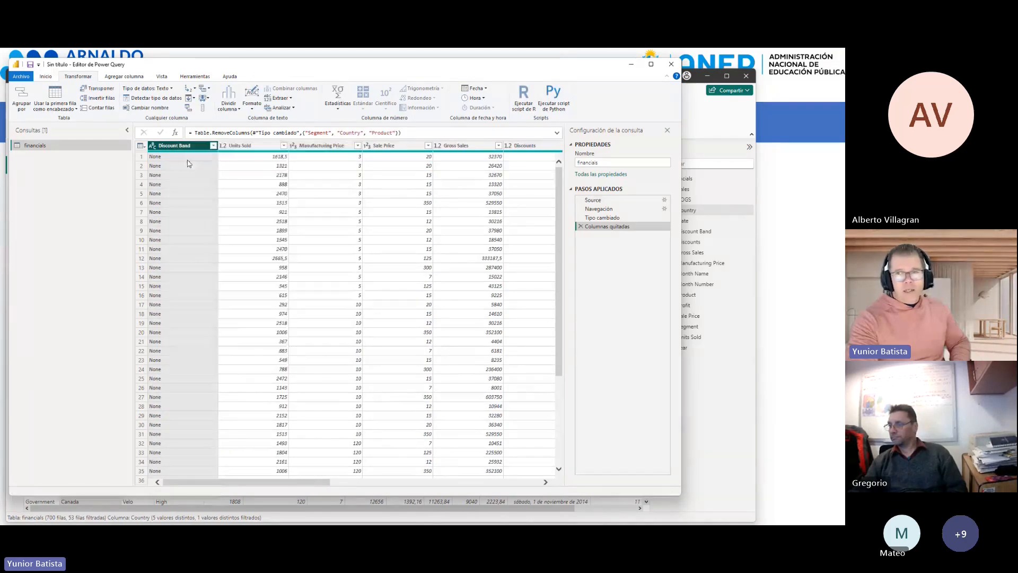
click(580, 226)
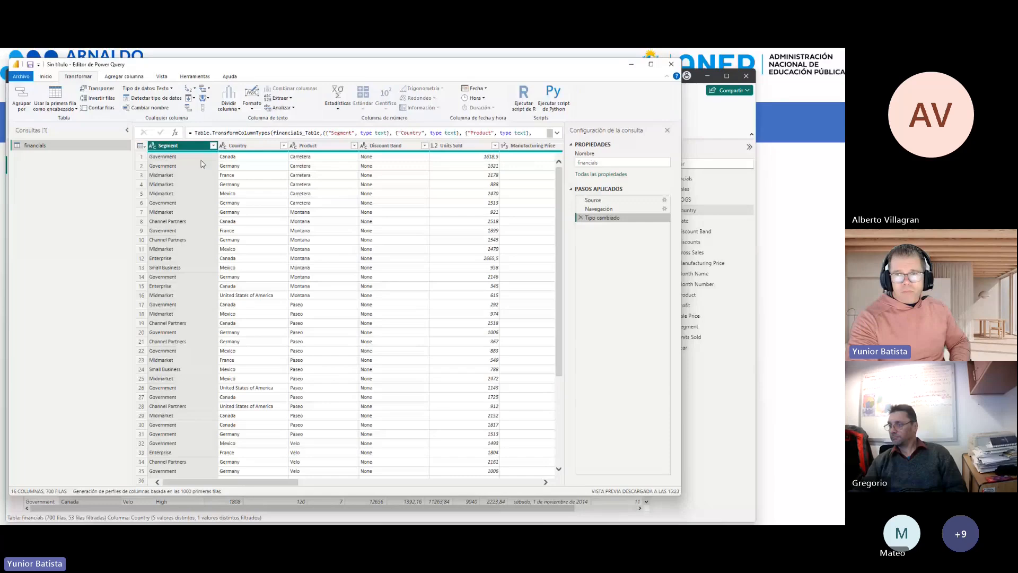
double_click(281, 65)
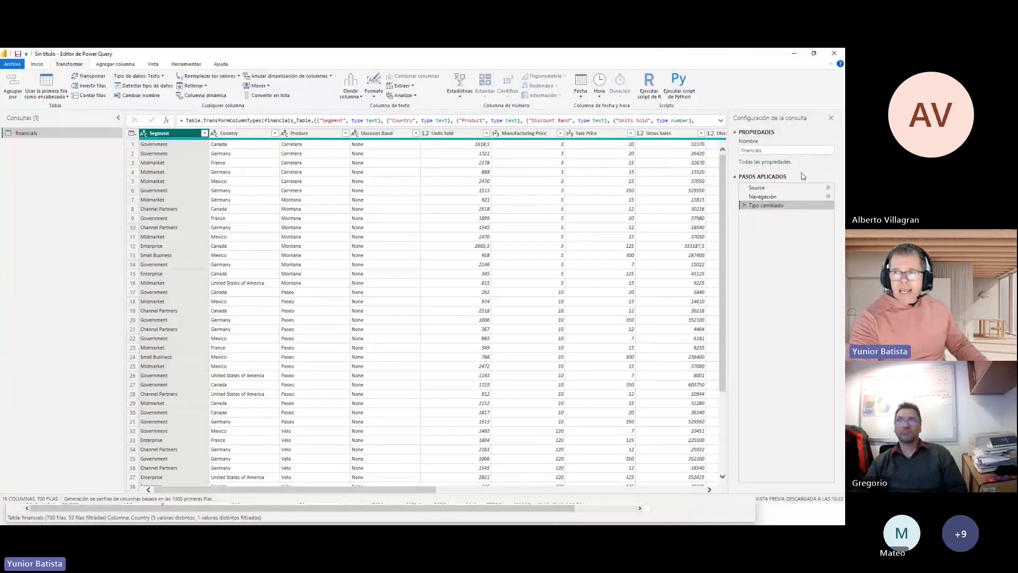
Zoom in on the query settings pane and box the area below Tipo cambiado where new applied steps are recorded.
key(ctrl+1)
click(780, 150)
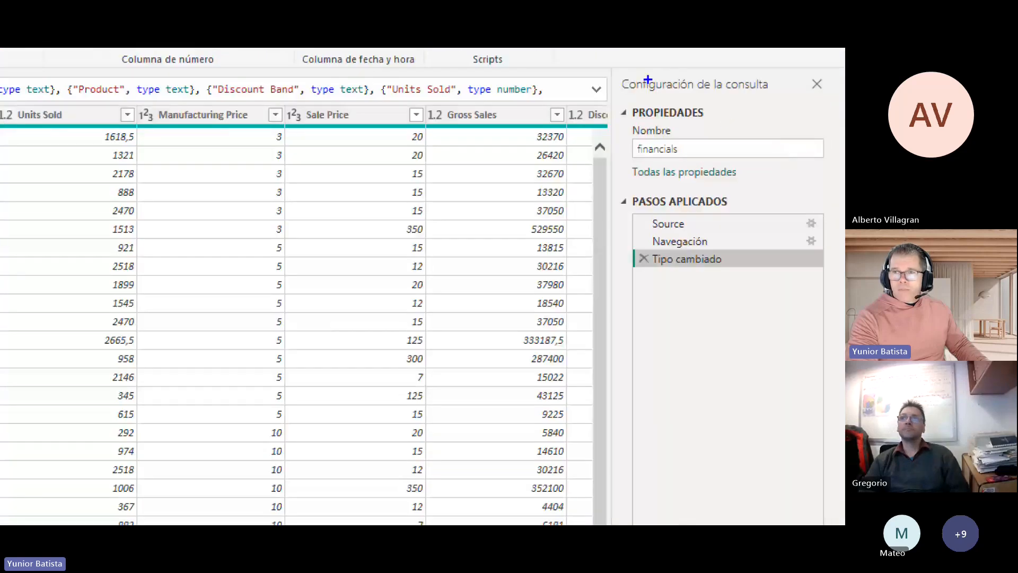
mouse_move(614, 70)
mouse_down()
mouse_move(687, 198)
mouse_move(804, 484)
mouse_move(830, 522)
mouse_up()
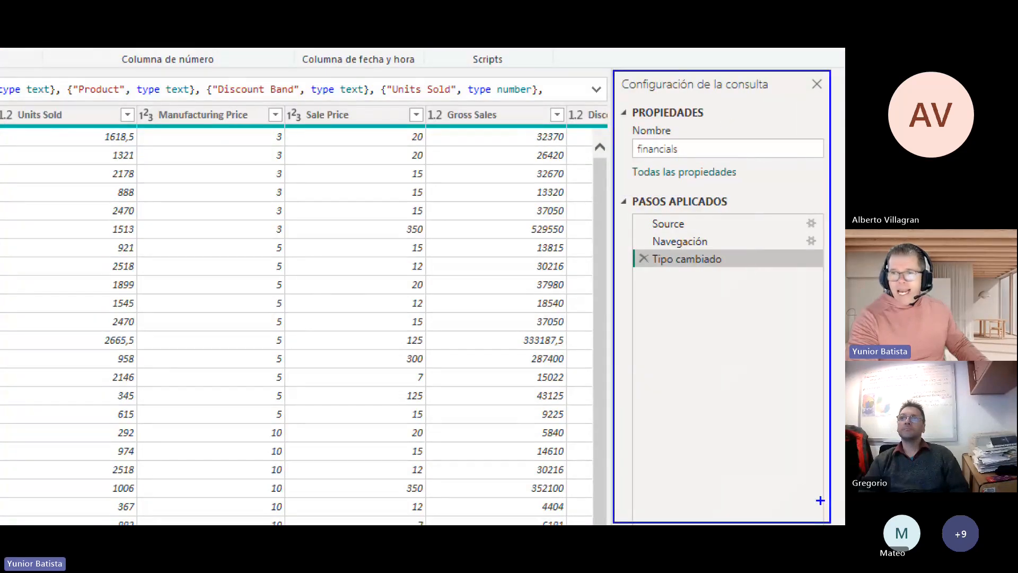
drag(636, 266, 821, 286)
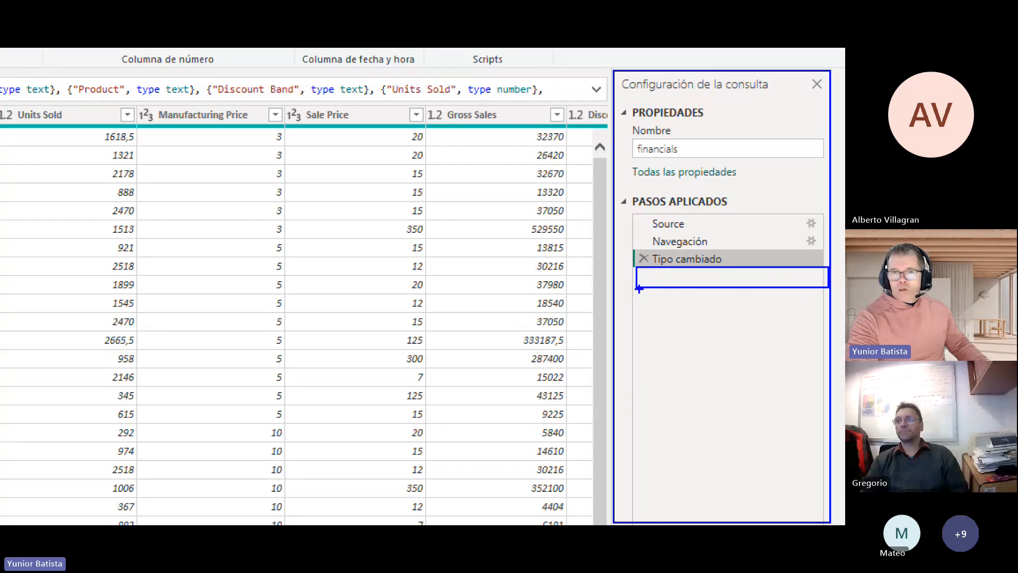
mouse_move(639, 289)
mouse_down()
mouse_move(735, 310)
mouse_move(824, 307)
mouse_up()
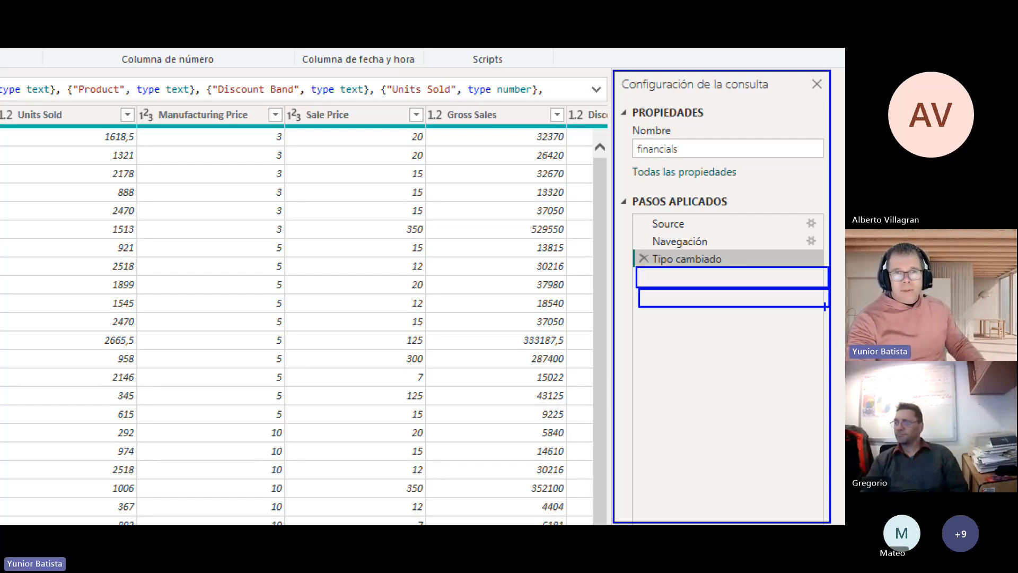
key(Escape)
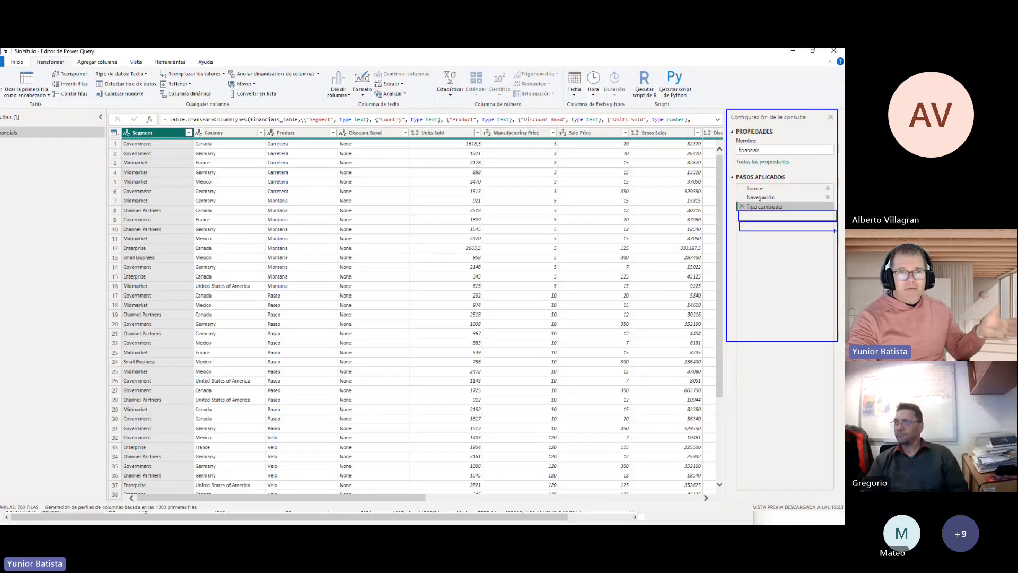
Restore the editor to a smaller window, mark the column and row counts in its status bar, and maximize it again.
drag(291, 57, 325, 81)
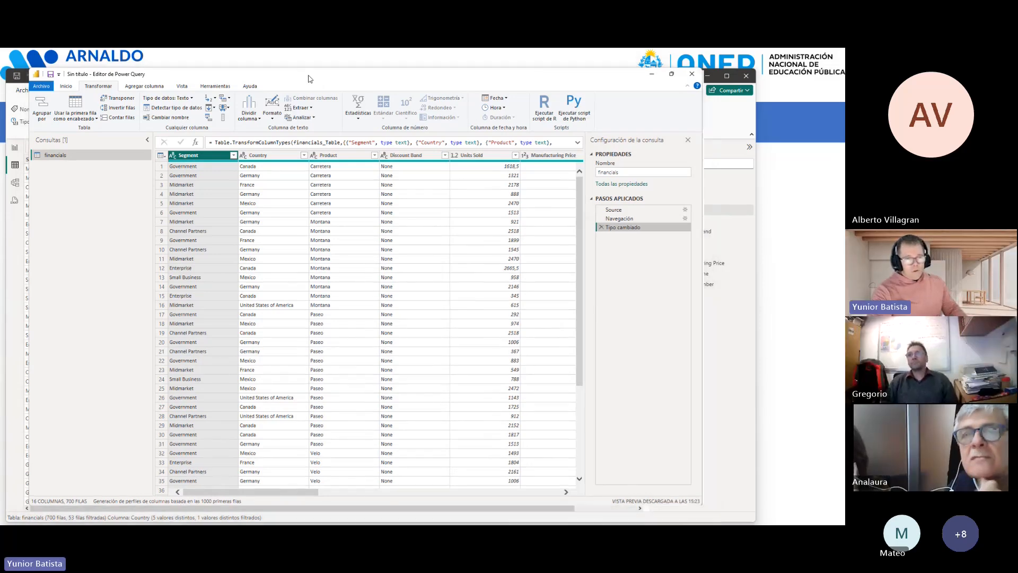
double_click(309, 76)
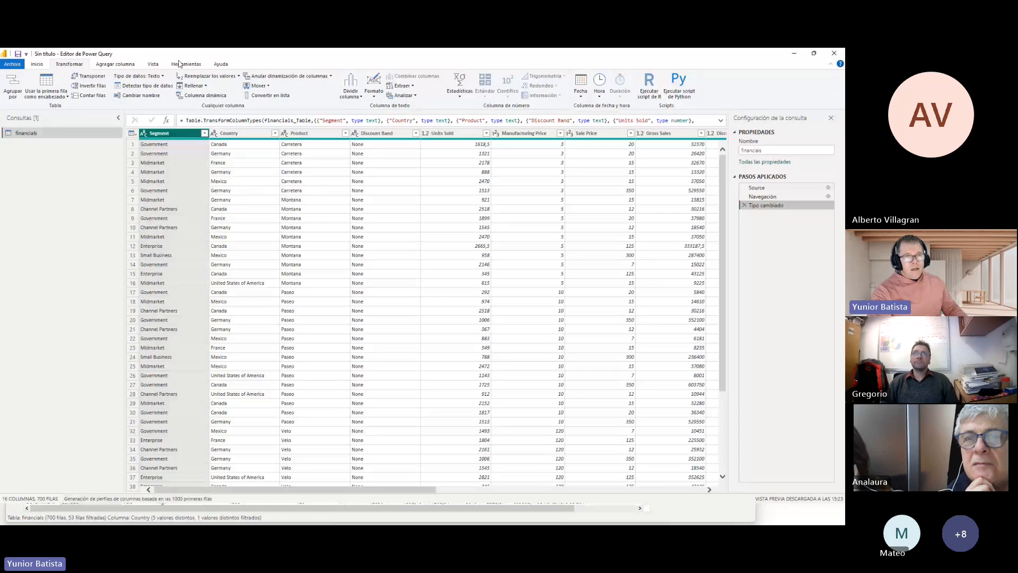
drag(178, 54, 170, 55)
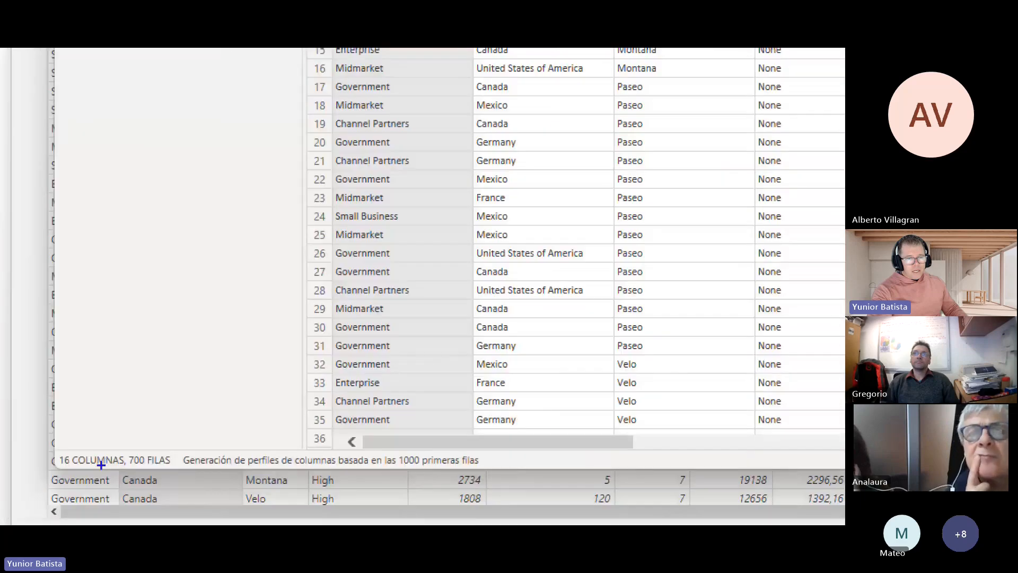
mouse_move(57, 450)
mouse_down()
mouse_move(111, 474)
mouse_move(175, 468)
mouse_up()
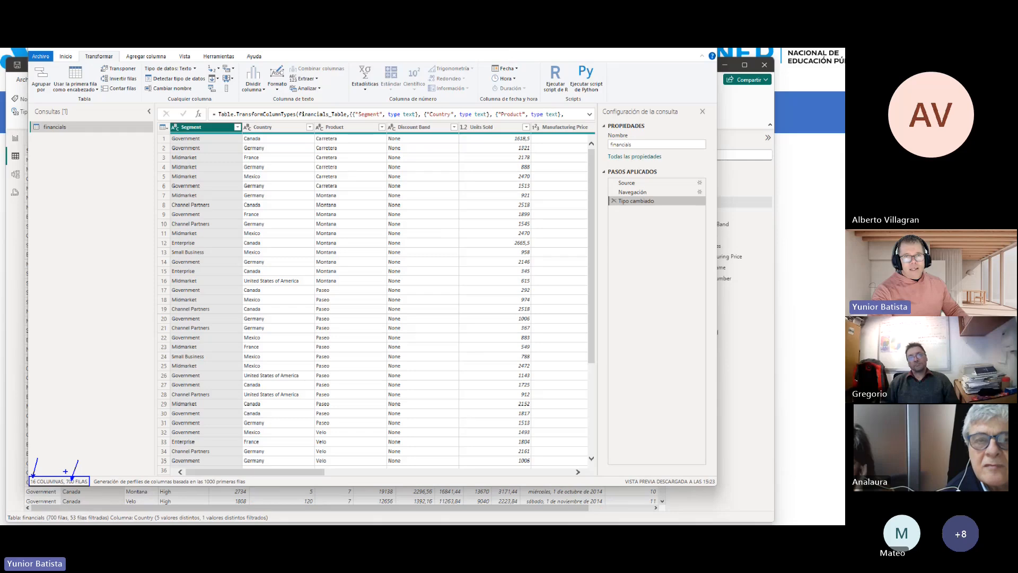
key(Escape)
double_click(300, 60)
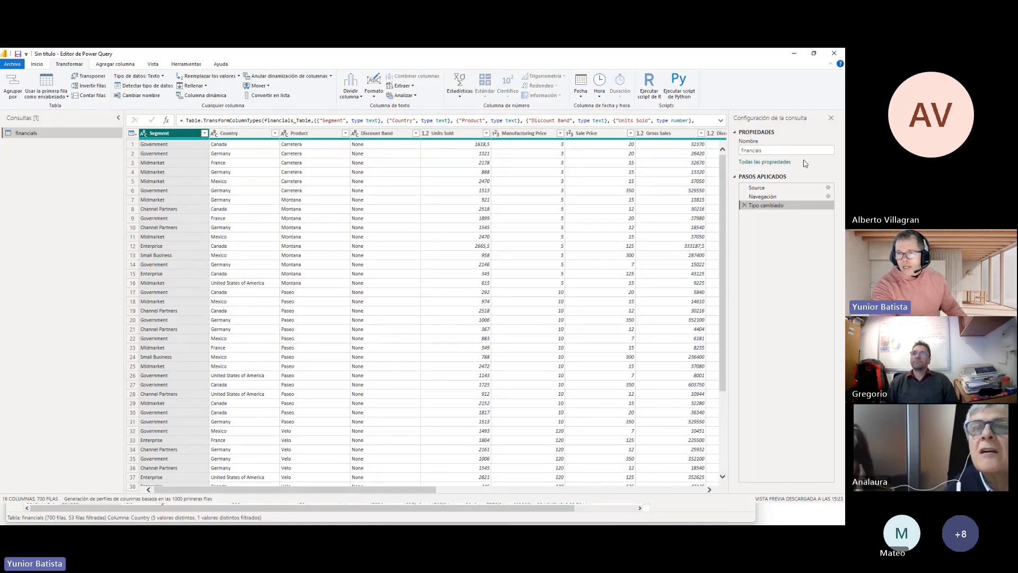
Point out the applied steps list and examine the Source step's preview, including the financials table entry.
key(ctrl+1)
click(752, 148)
drag(646, 139, 650, 197)
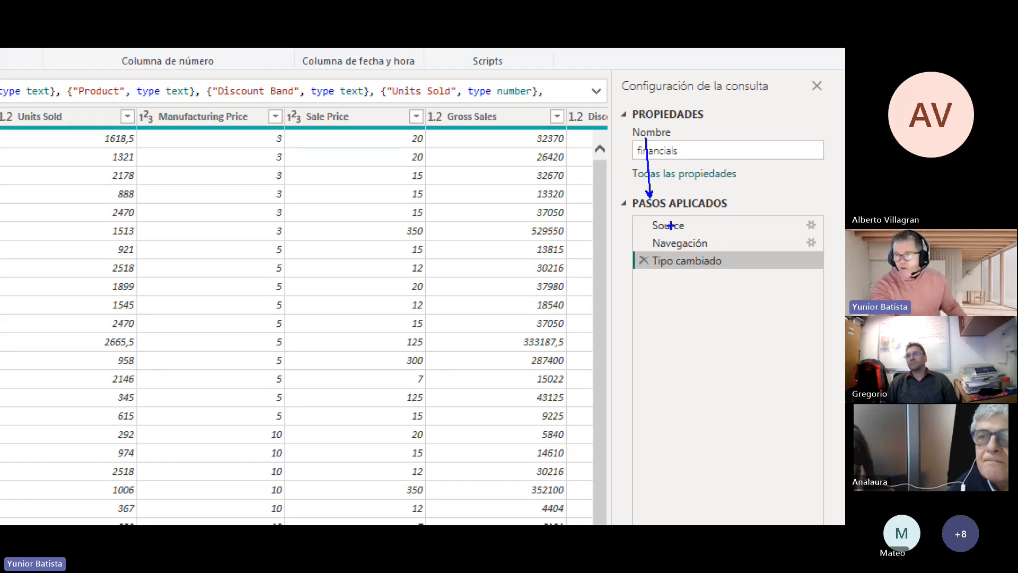
key(Escape)
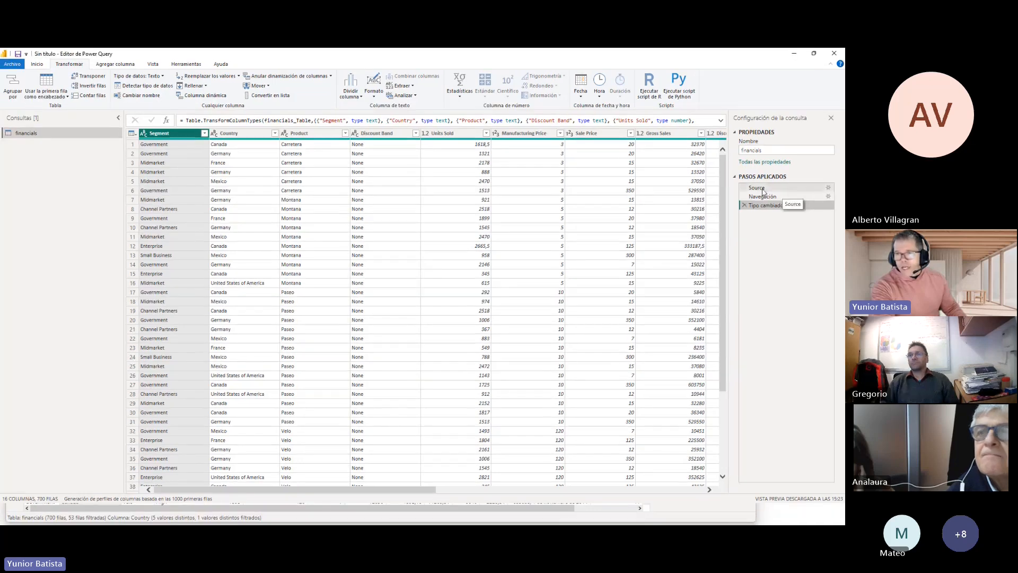
click(762, 189)
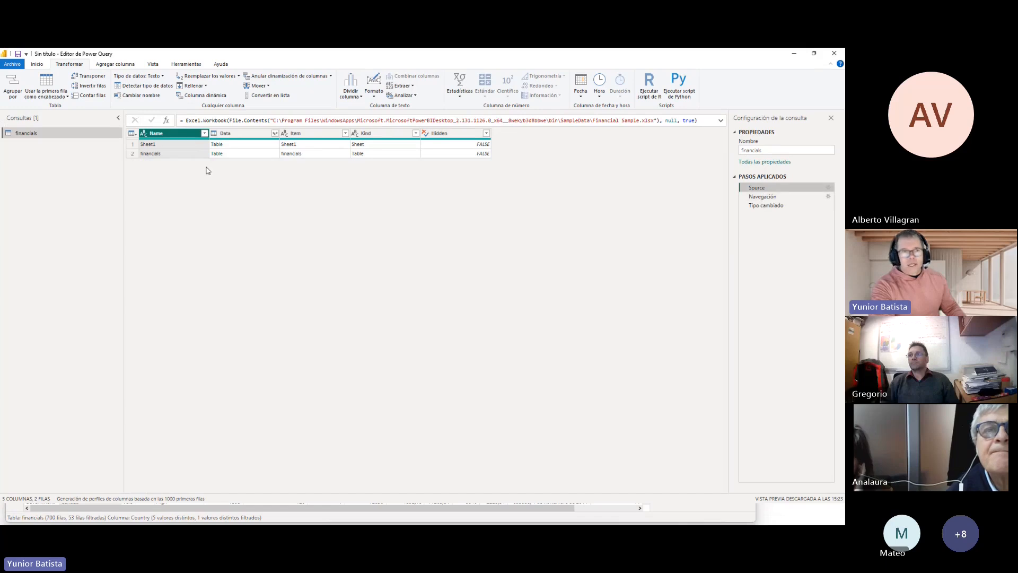
click(160, 154)
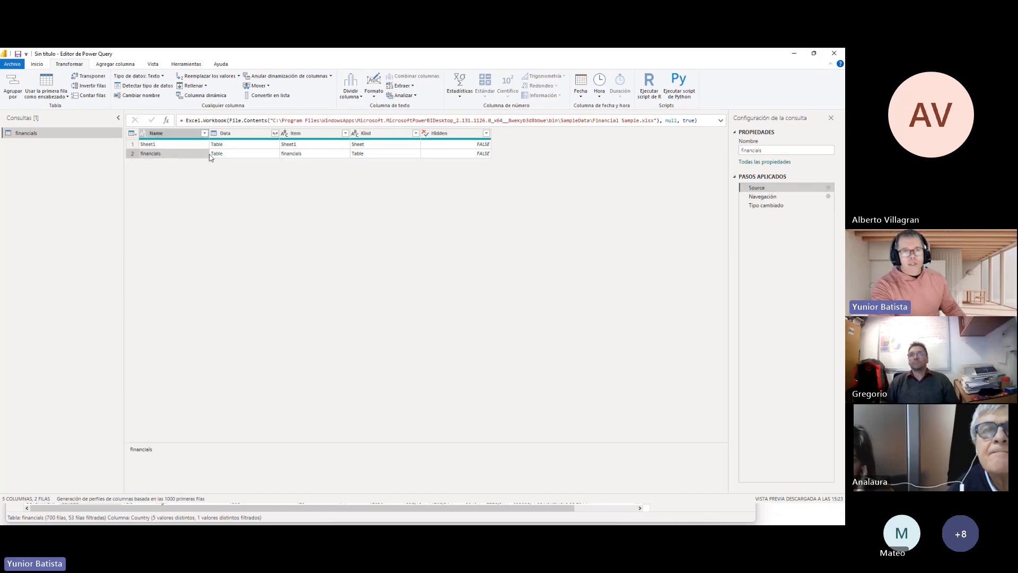
click(244, 155)
key(Escape)
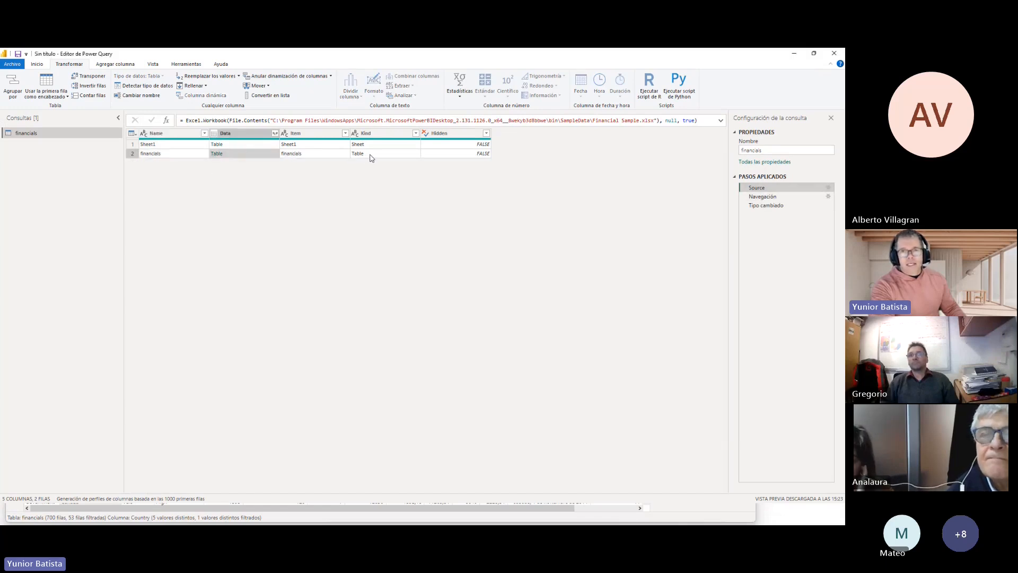
Compare the Navegación and Tipo cambiado steps, marking the Segment, Country and Product headers and the Segment type icon at Navegación.
click(770, 199)
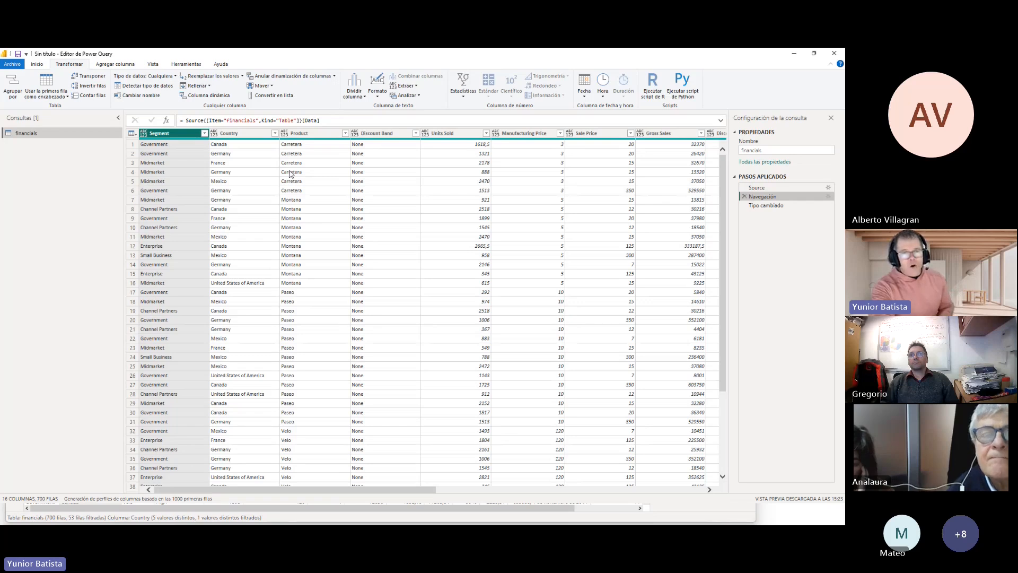
click(769, 207)
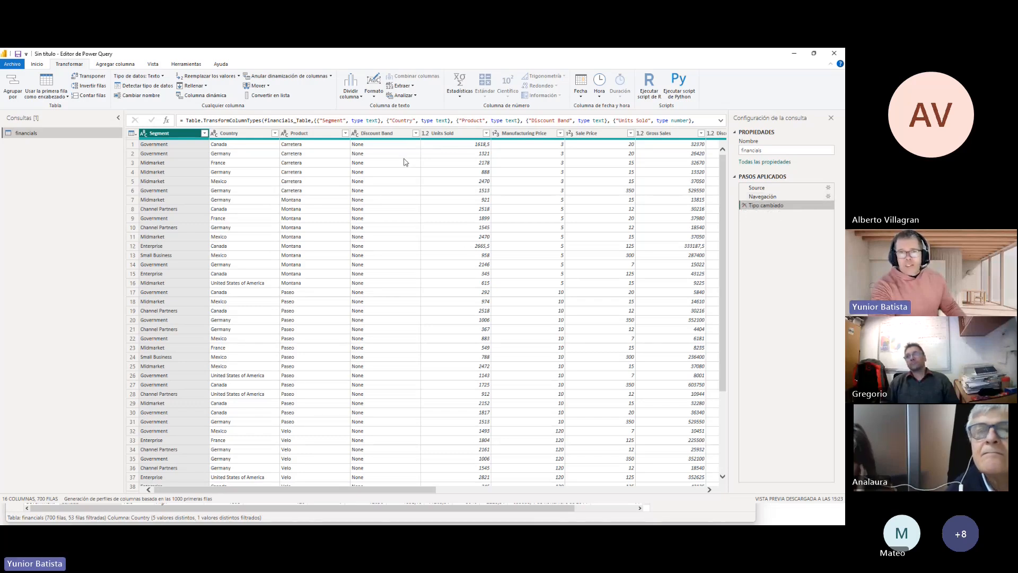
click(762, 196)
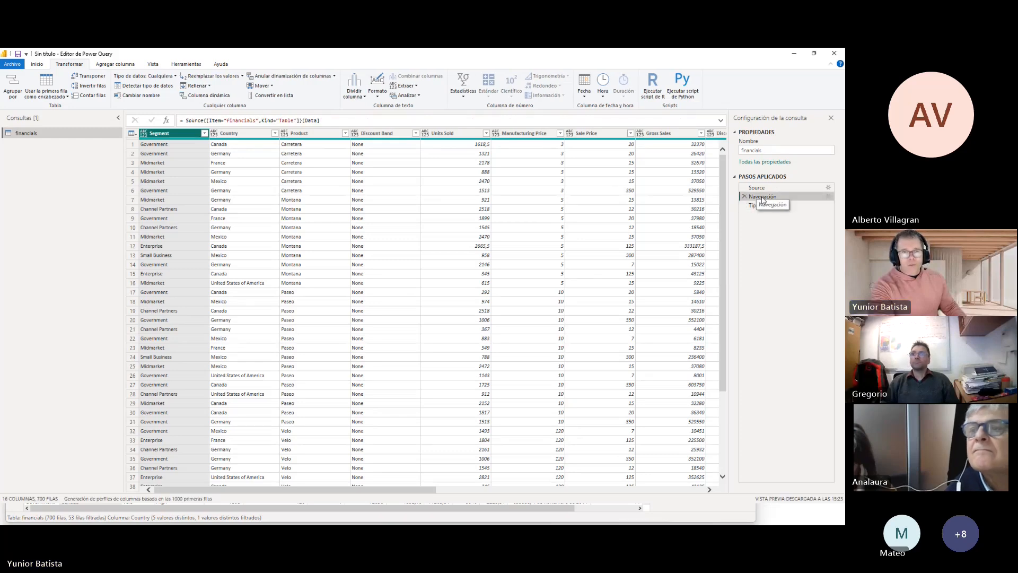
key(ctrl+1)
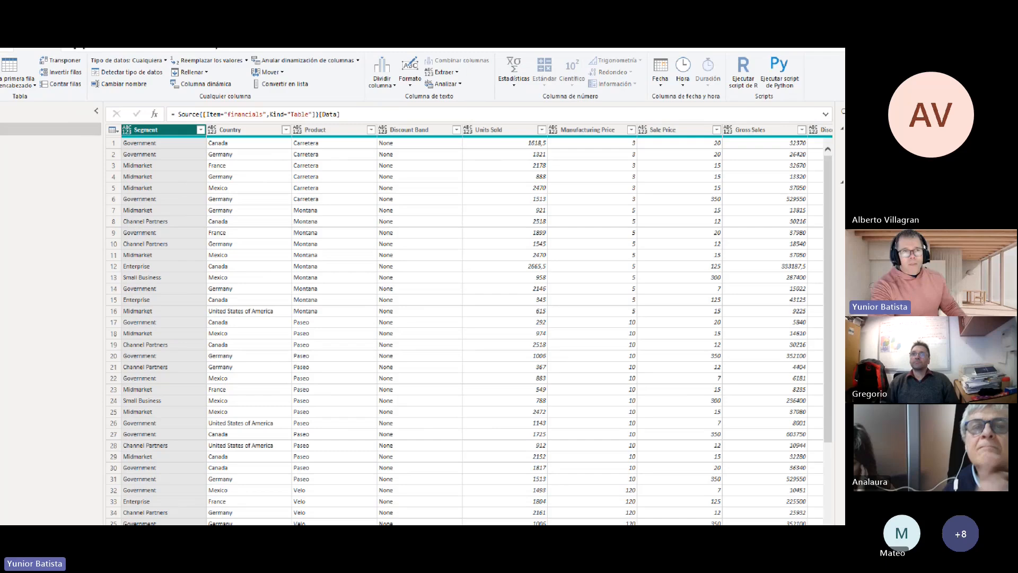
click(109, 123)
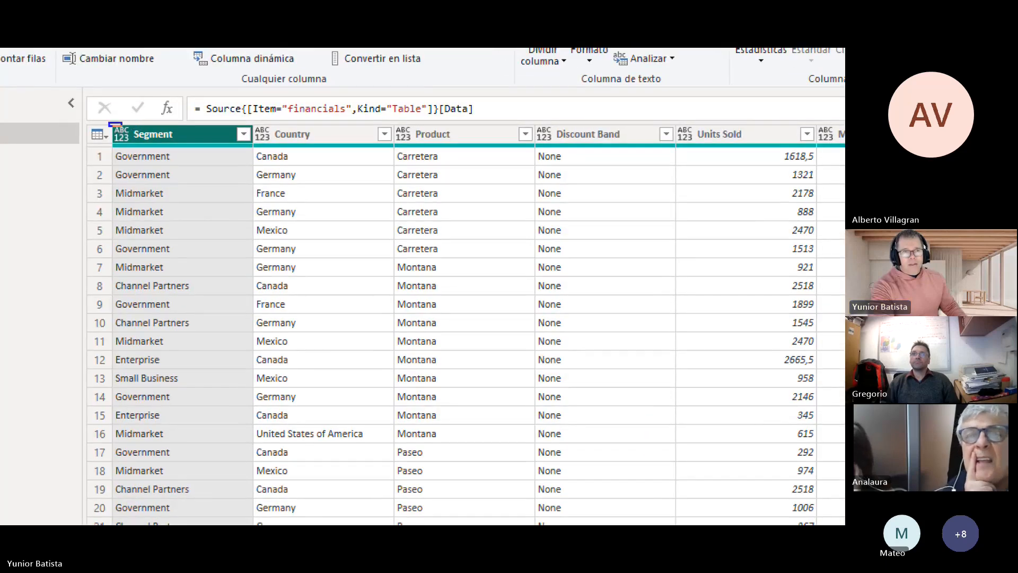
drag(110, 122, 217, 148)
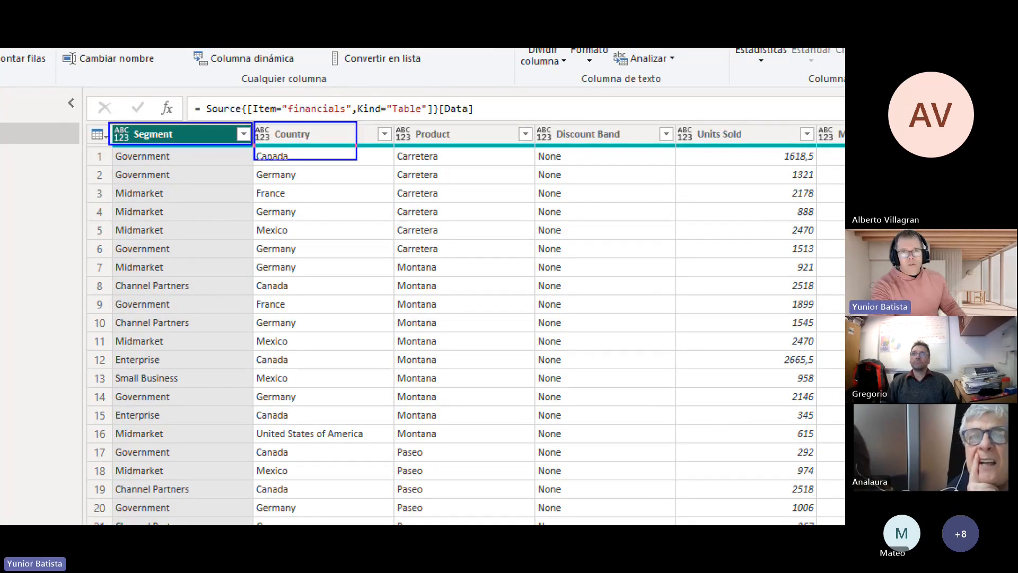
drag(396, 120, 529, 147)
drag(139, 90, 126, 129)
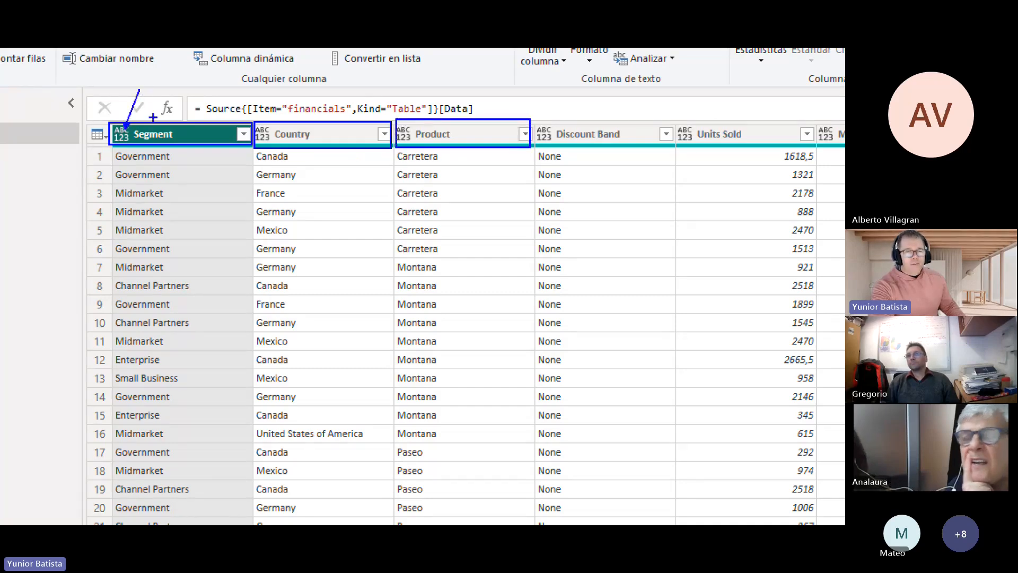
key(Escape)
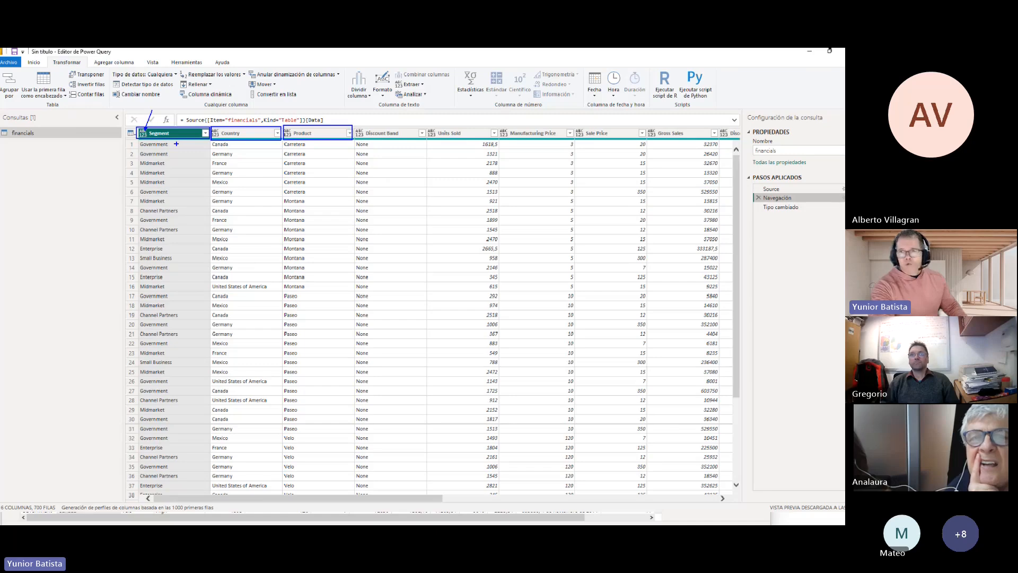
Select the Tipo cambiado step and mark the data type icons of the Segment and Units Sold columns.
click(780, 207)
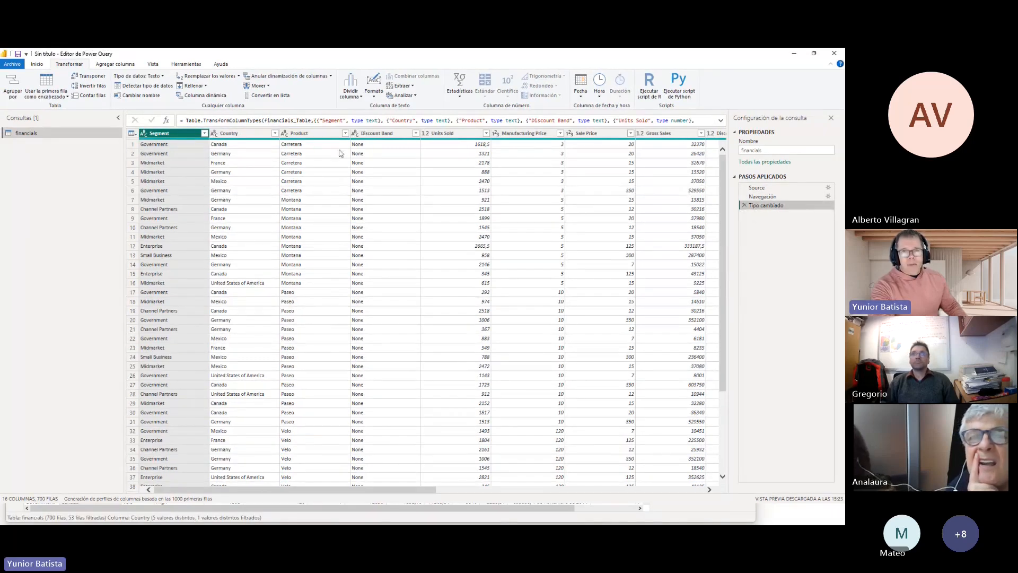
key(ctrl+1)
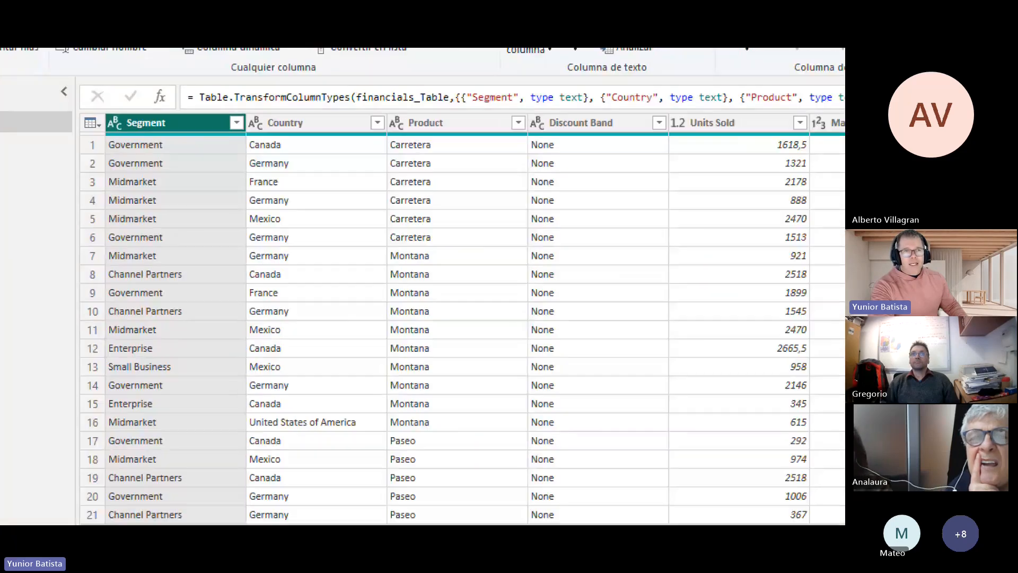
mouse_move(105, 112)
mouse_down()
mouse_move(202, 130)
mouse_move(132, 83)
mouse_up()
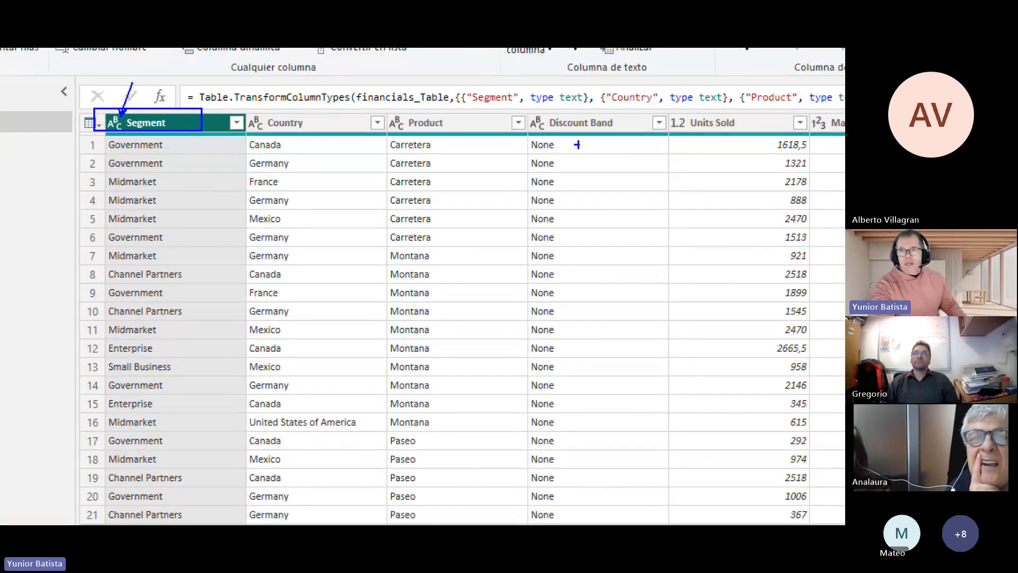
drag(670, 110, 817, 136)
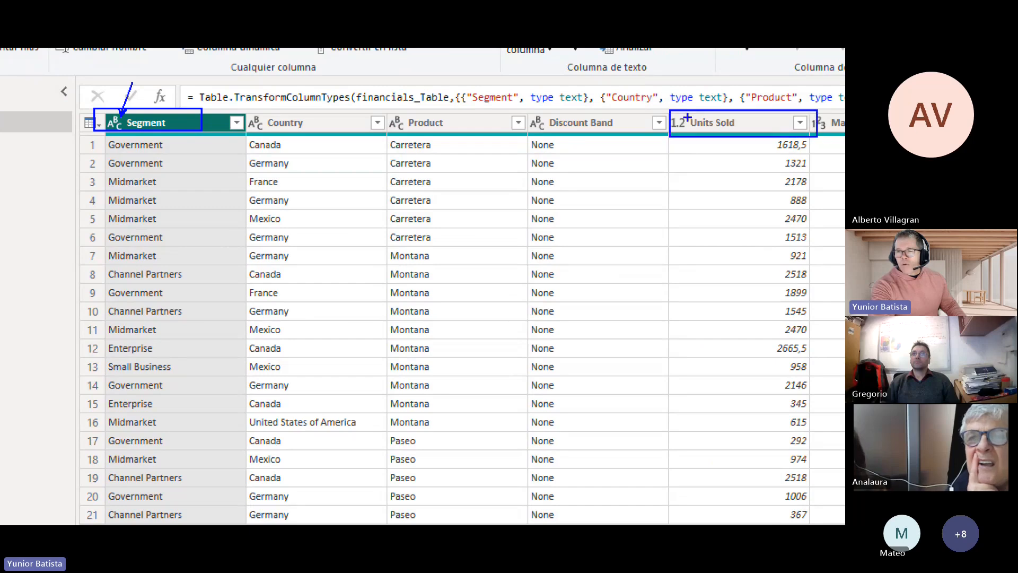
drag(687, 114, 697, 88)
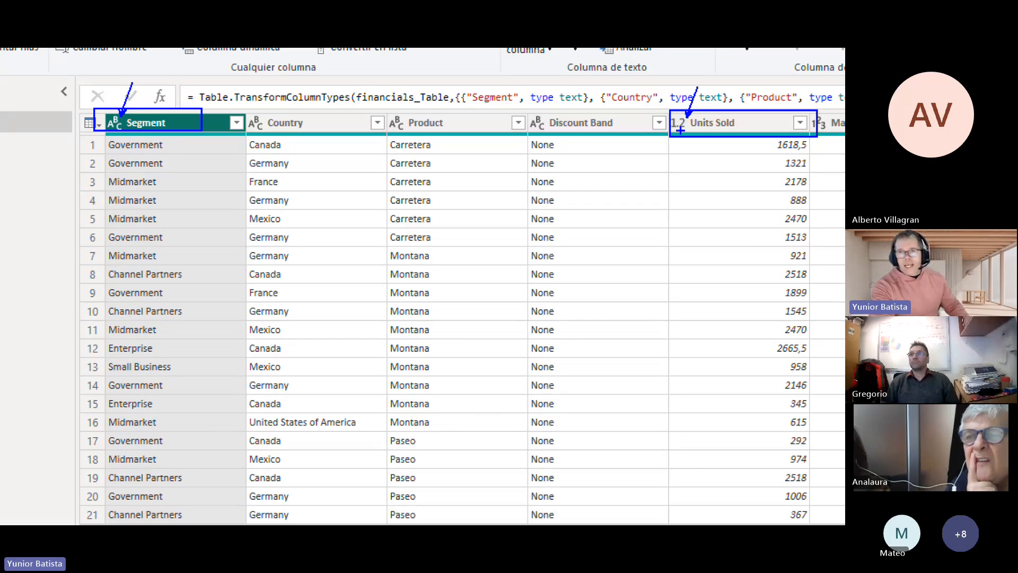
key(Escape)
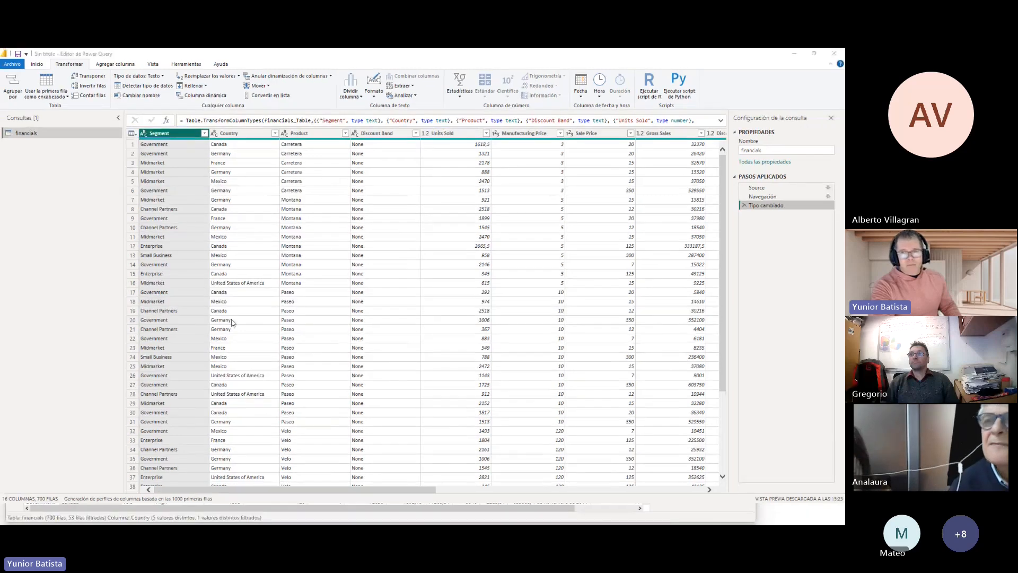
Switch to the Power BI Desktop window, maximize it and open the report view with the sales charts.
key(alt+Tab)
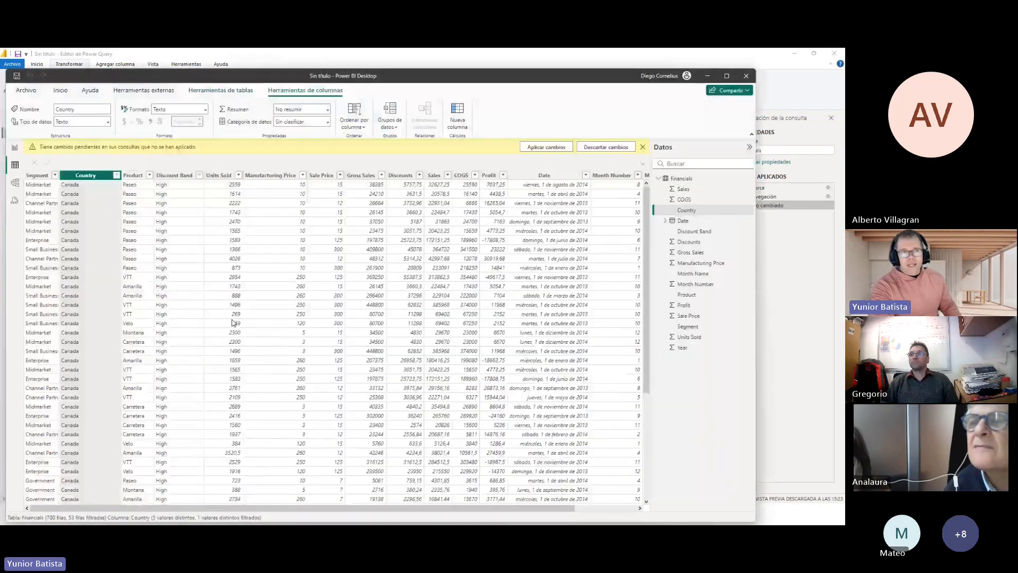
double_click(189, 79)
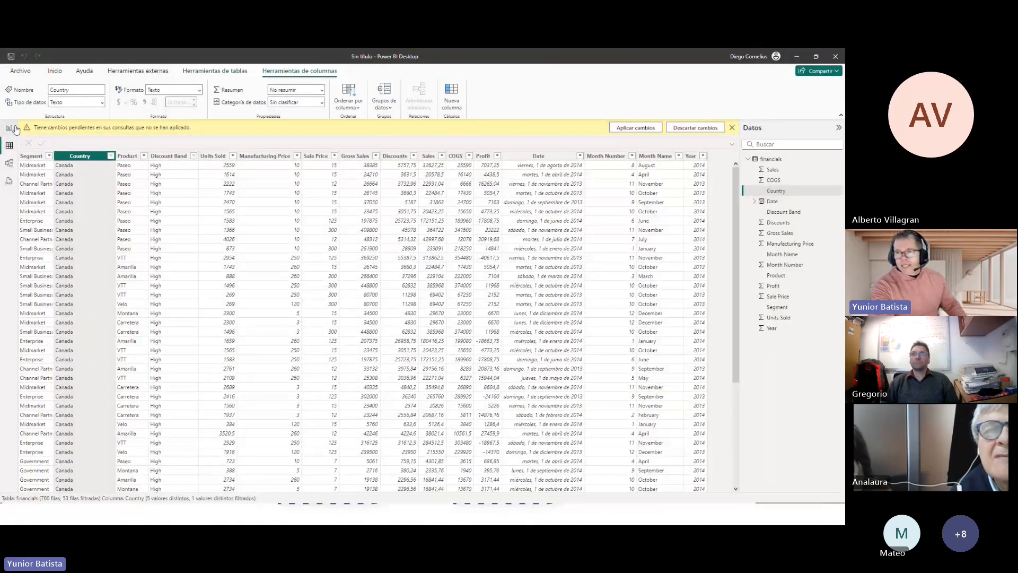
click(13, 129)
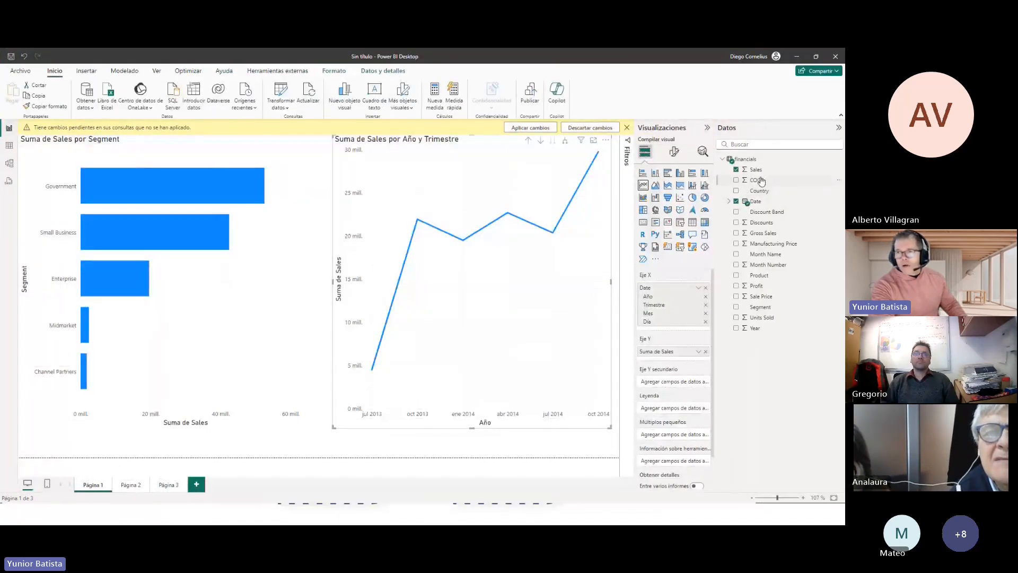
Mark the Sales field's type icon and the Date and Product fields in the report's financials field list.
key(ctrl+1)
click(739, 180)
drag(680, 151, 679, 102)
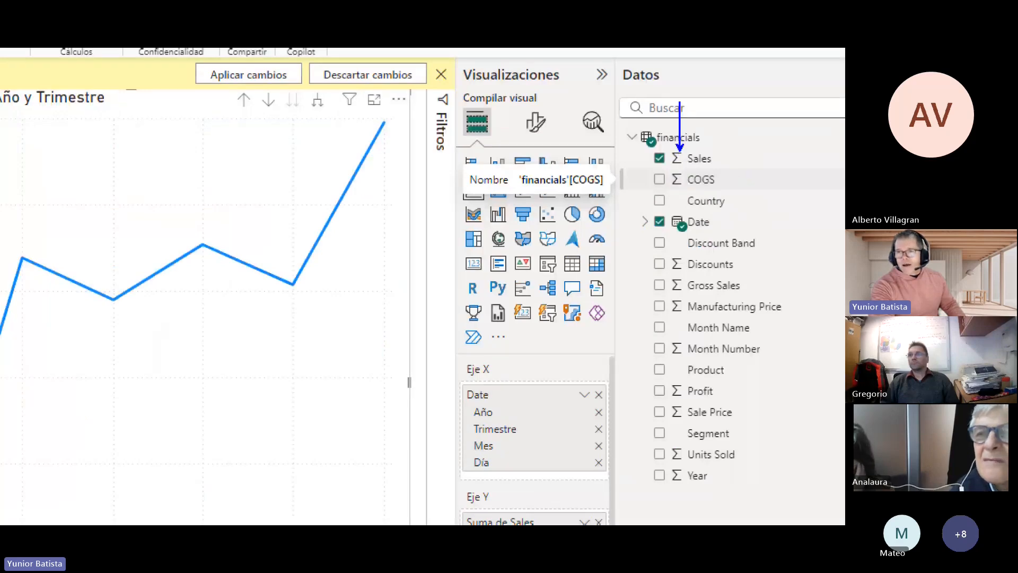
drag(641, 210, 718, 232)
drag(648, 363, 739, 379)
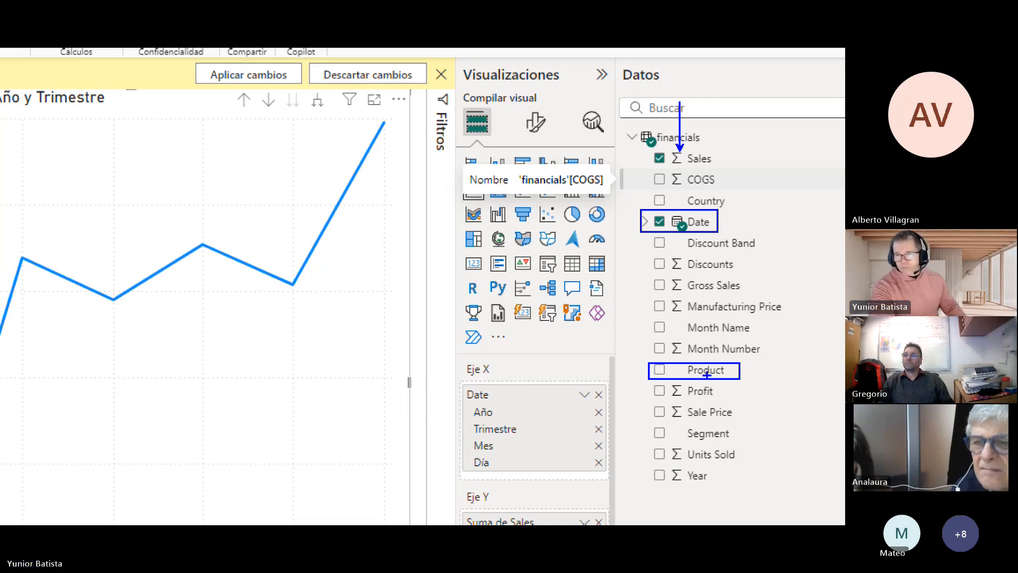
key(Escape)
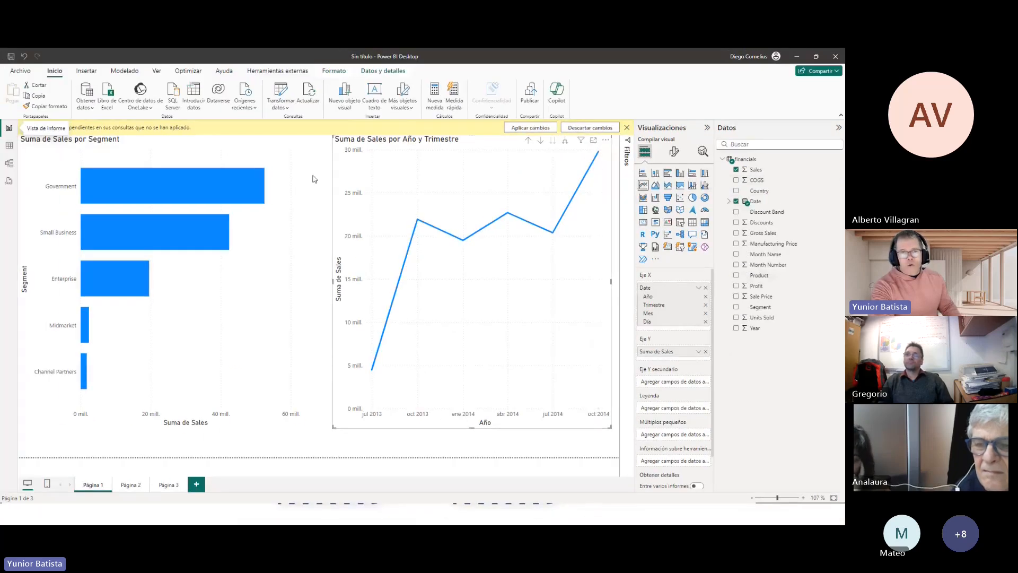
Switch to the Power Query editor and examine the data type options of Segment and Units Sold, marking Texto and Número decimal respectively.
key(alt+Tab)
drag(317, 55, 355, 91)
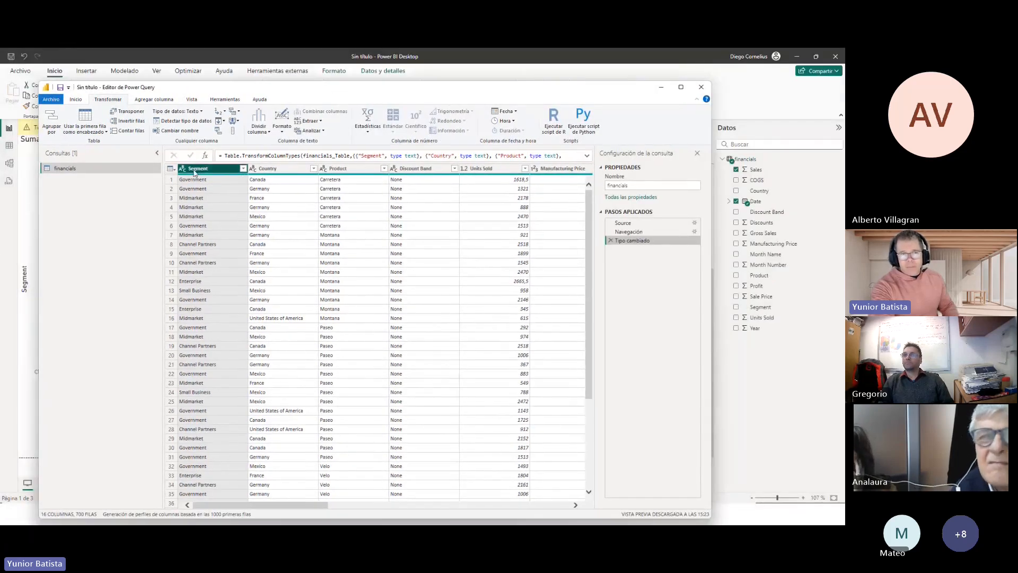
click(182, 169)
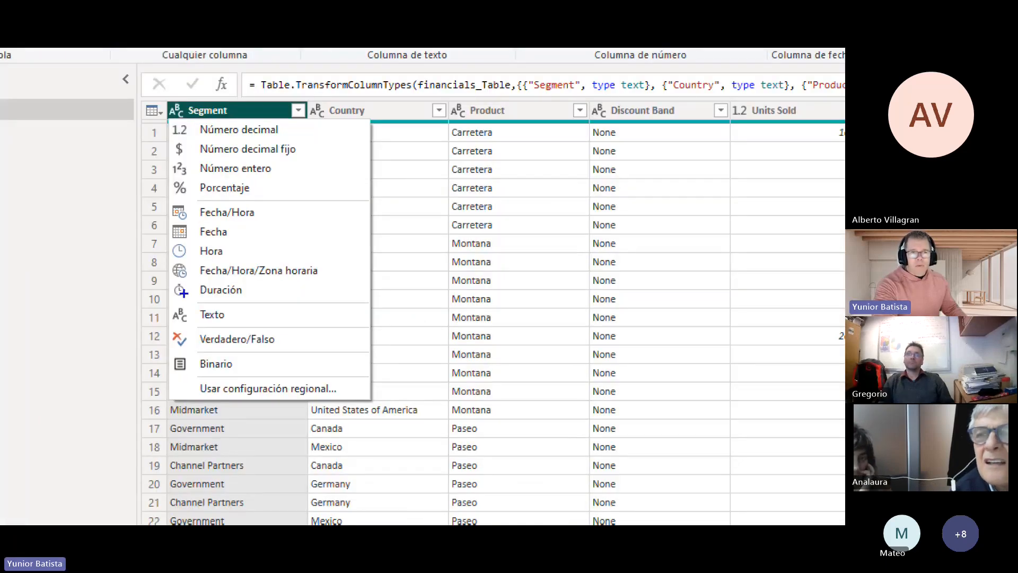
drag(173, 302, 246, 327)
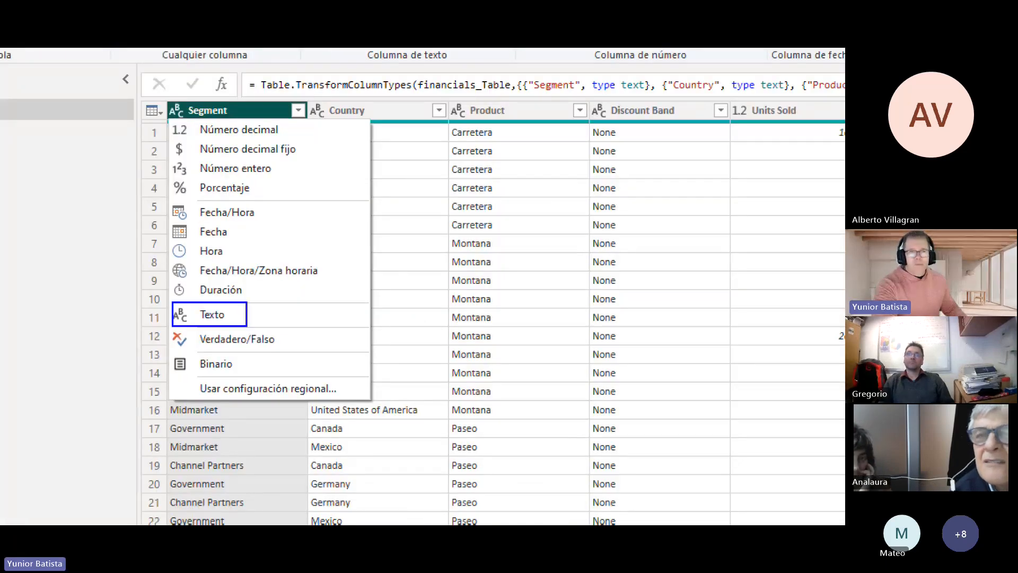
key(Escape)
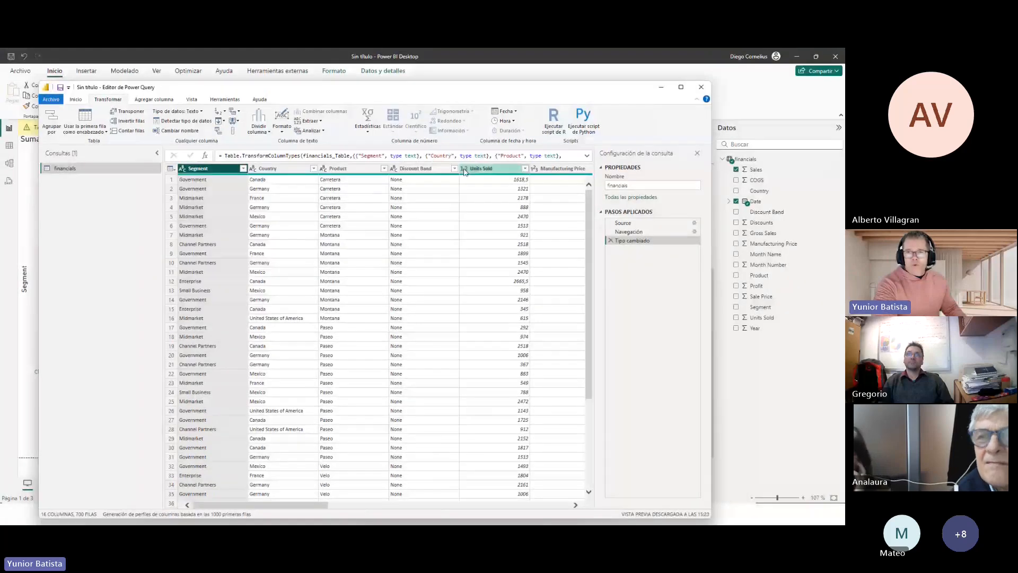
click(464, 169)
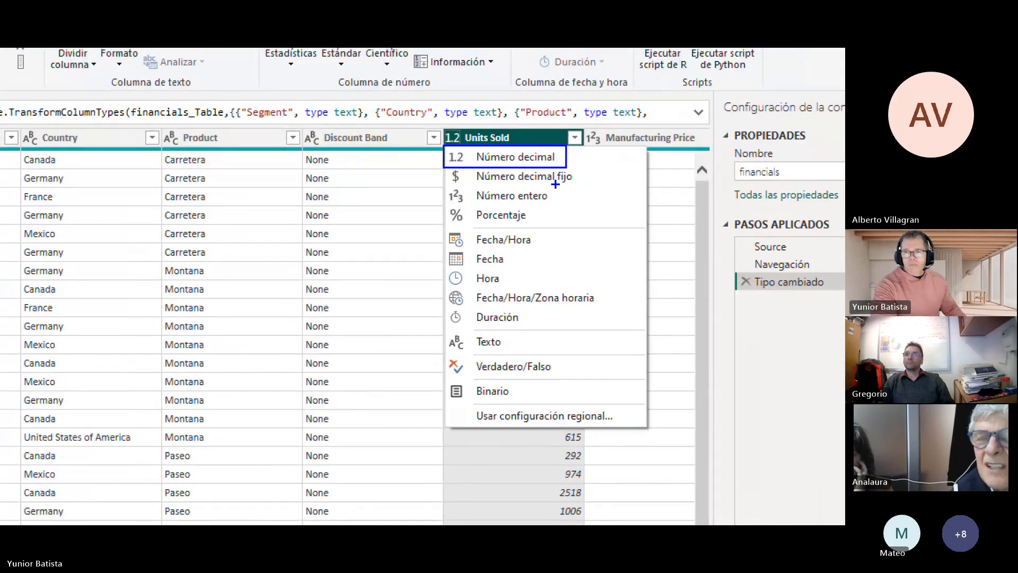
key(Escape)
Examine the Date column's data type options, marking Fecha and linking it to the icon in the column header.
drag(296, 505, 479, 509)
click(489, 169)
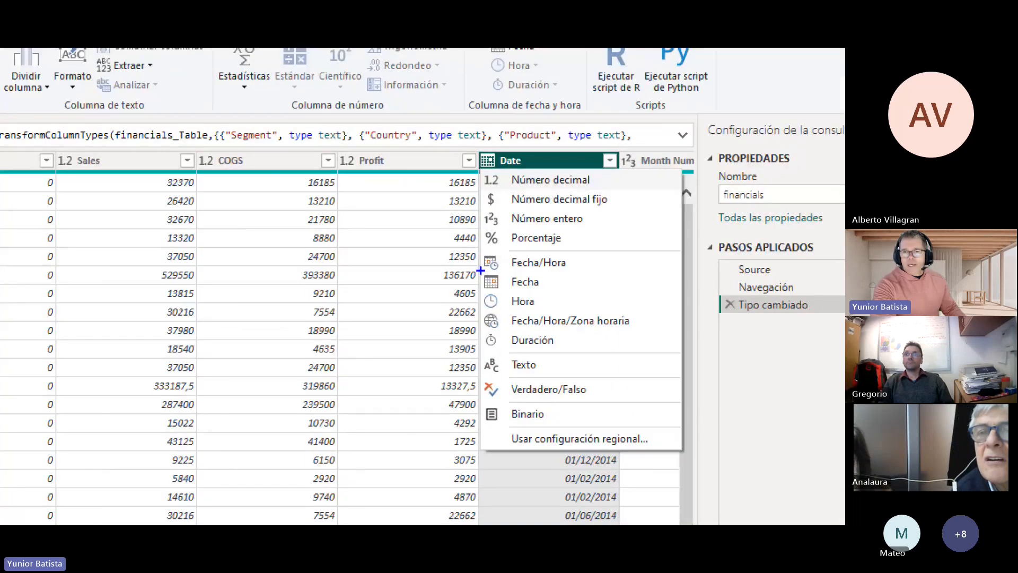
drag(478, 277, 485, 154)
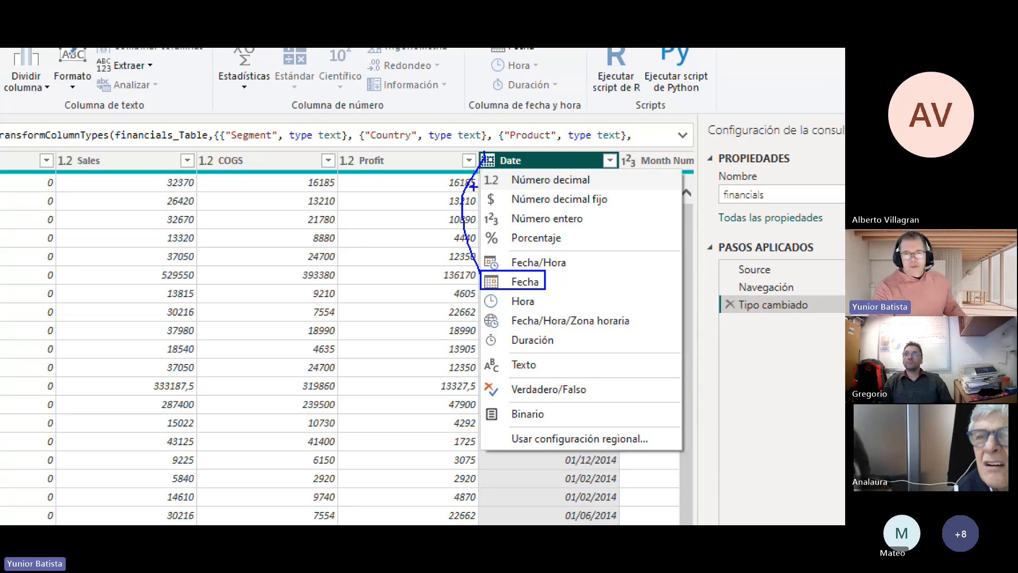
key(Escape)
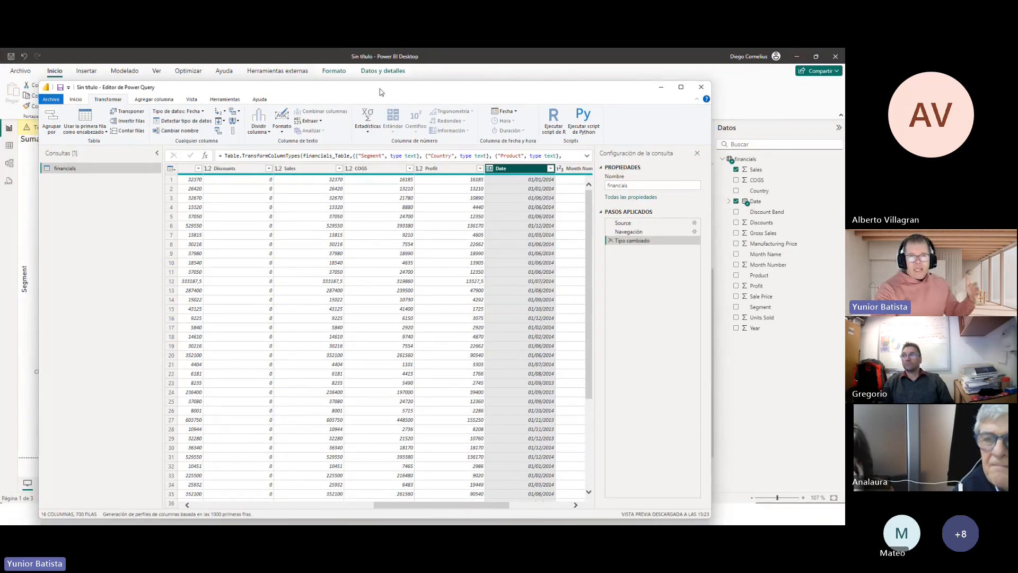
Reposition the Power Query editor window over the report and mark the Editor de Power Query title.
drag(381, 88, 410, 120)
key(ctrl+1)
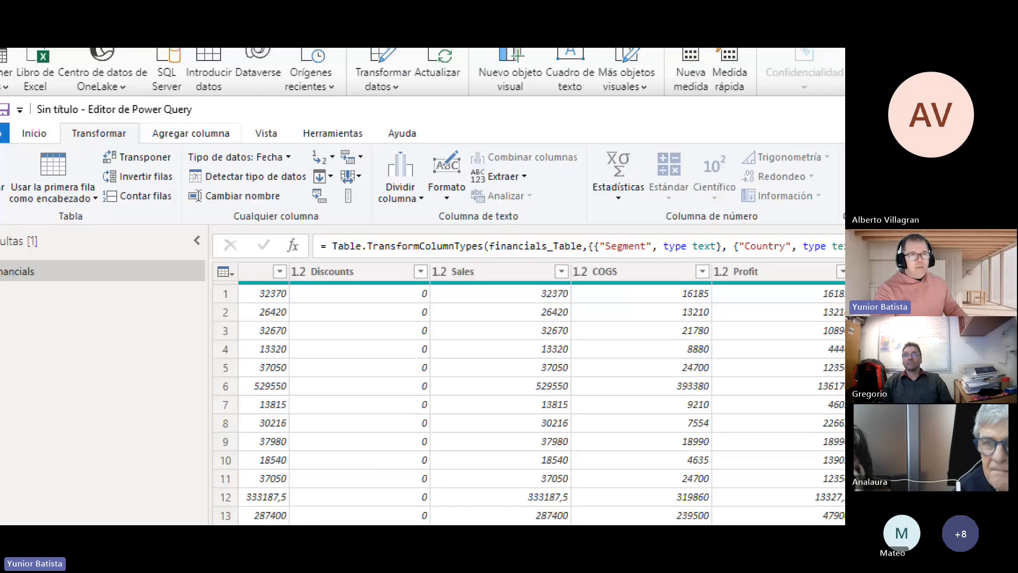
drag(88, 107, 216, 121)
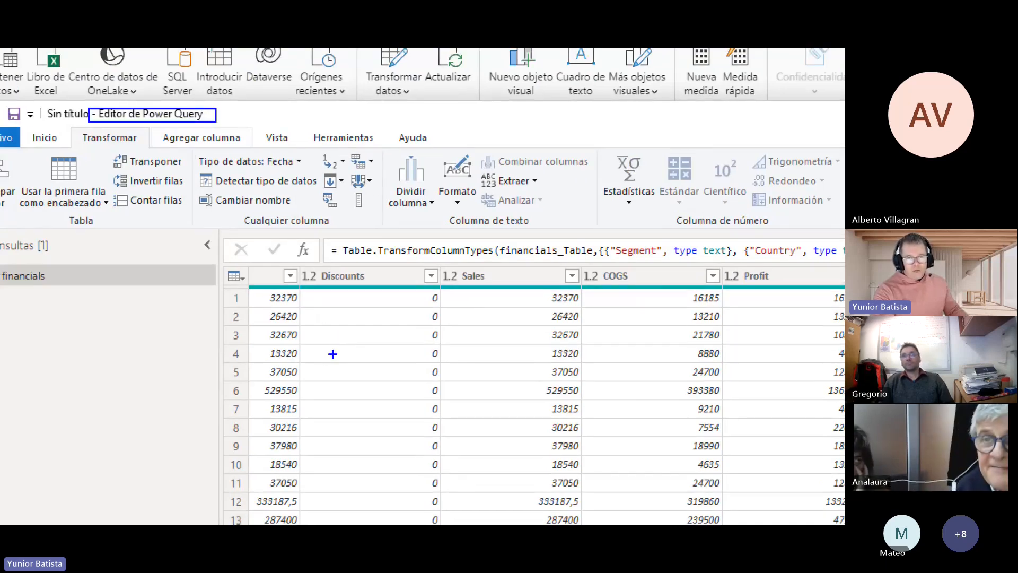
key(Escape)
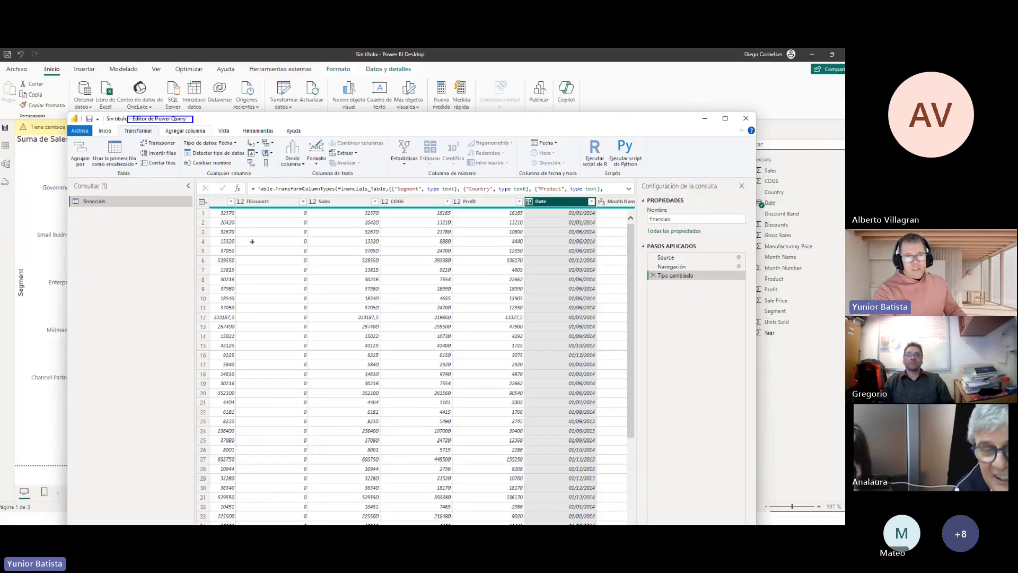
mouse_move(260, 113)
mouse_down()
mouse_move(242, 113)
mouse_move(255, 111)
mouse_up()
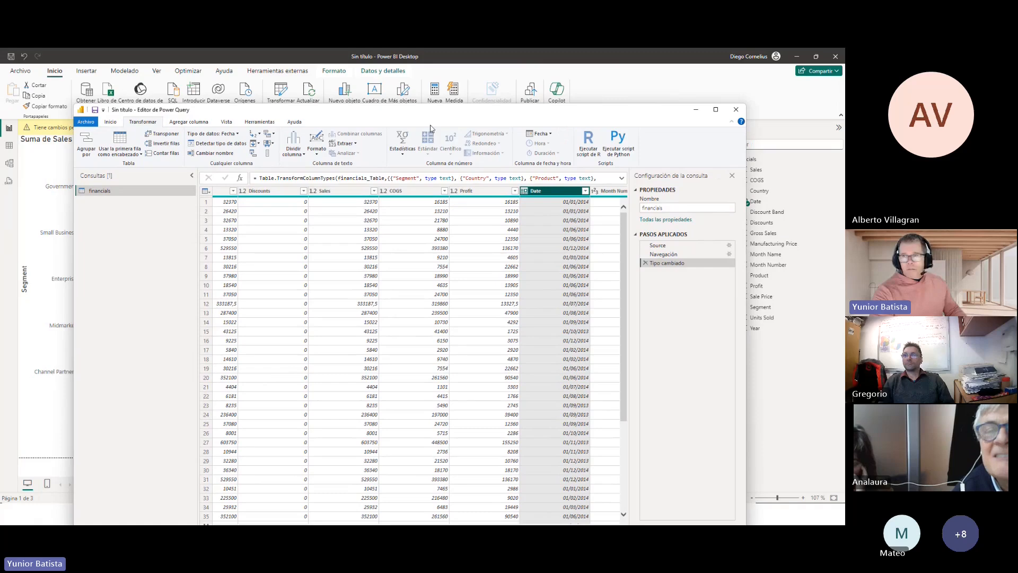
Close the Power Query editor, applying the pending changes, and deselect the line chart in the report.
click(736, 109)
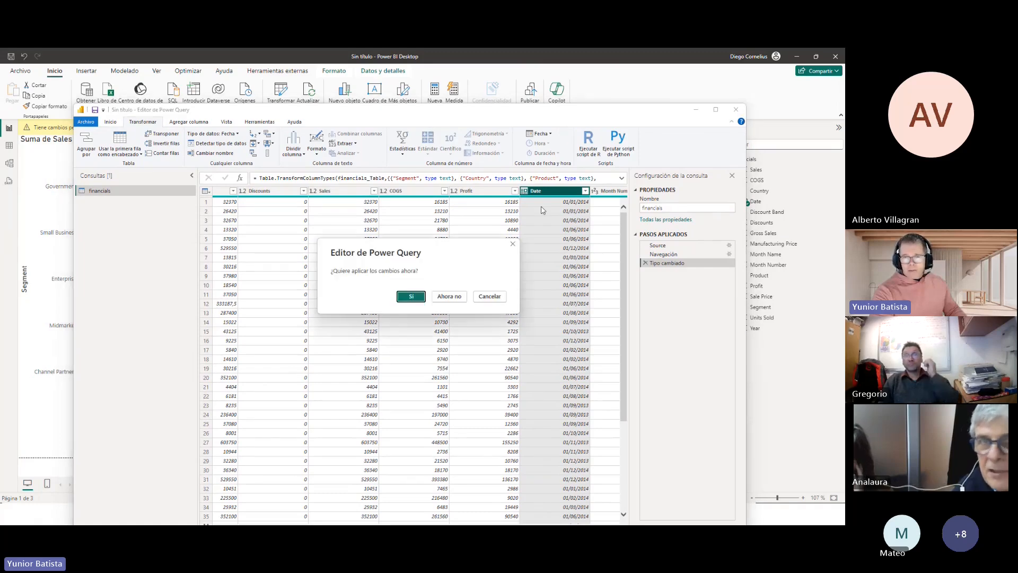
click(410, 299)
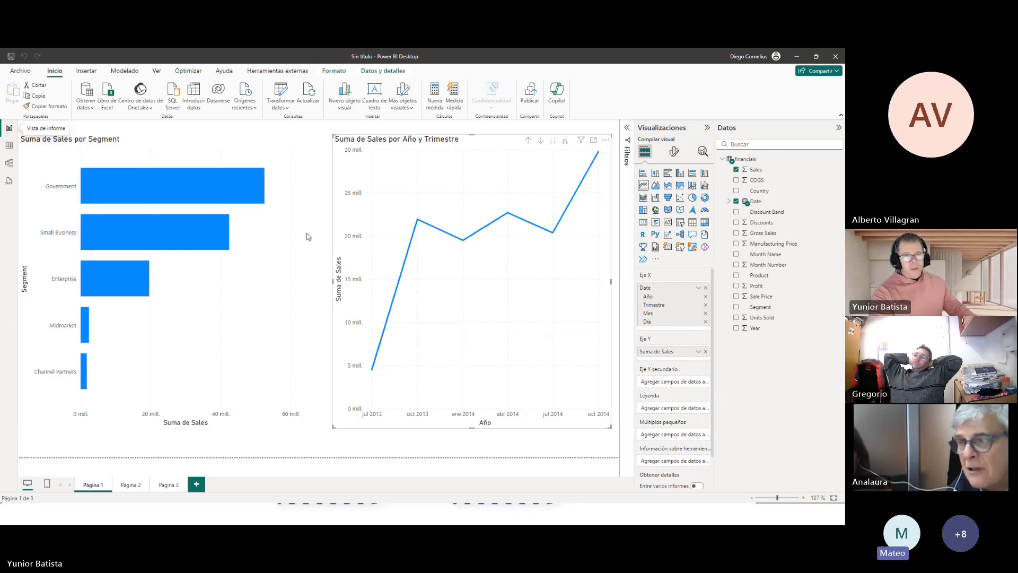
click(313, 169)
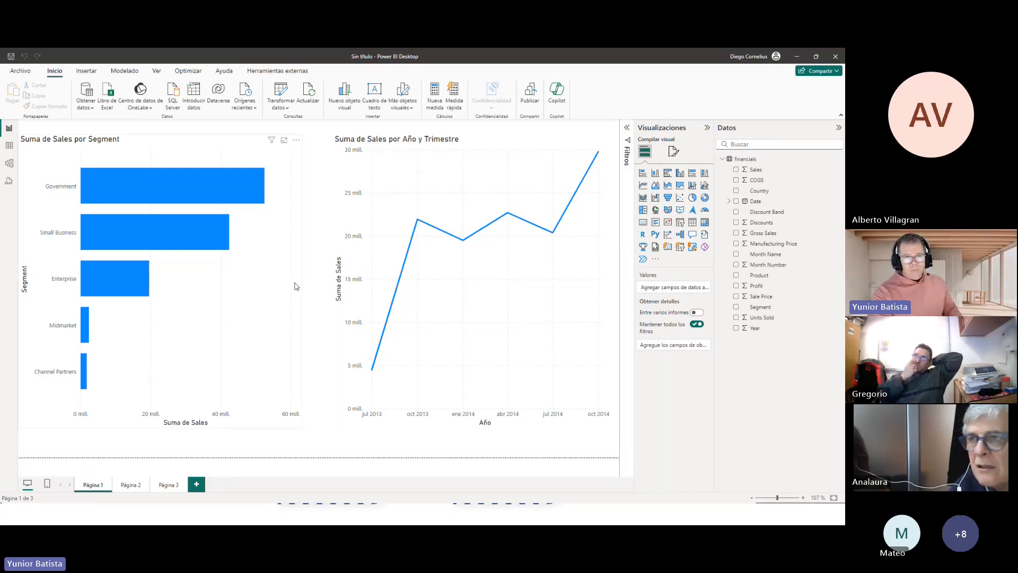
key(alt+Tab)
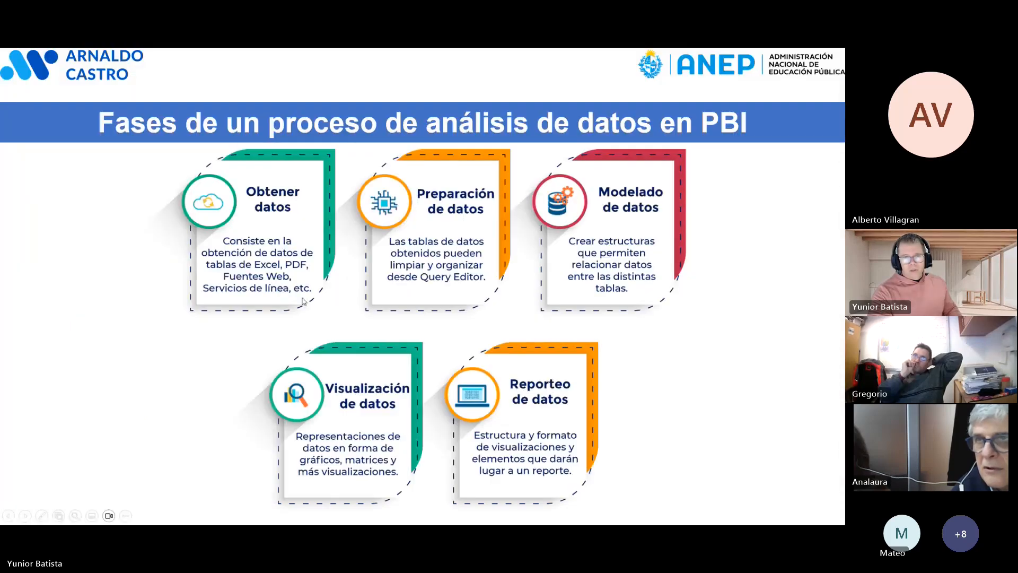
key(Left)
key(Left)
key(Right)
key(Right)
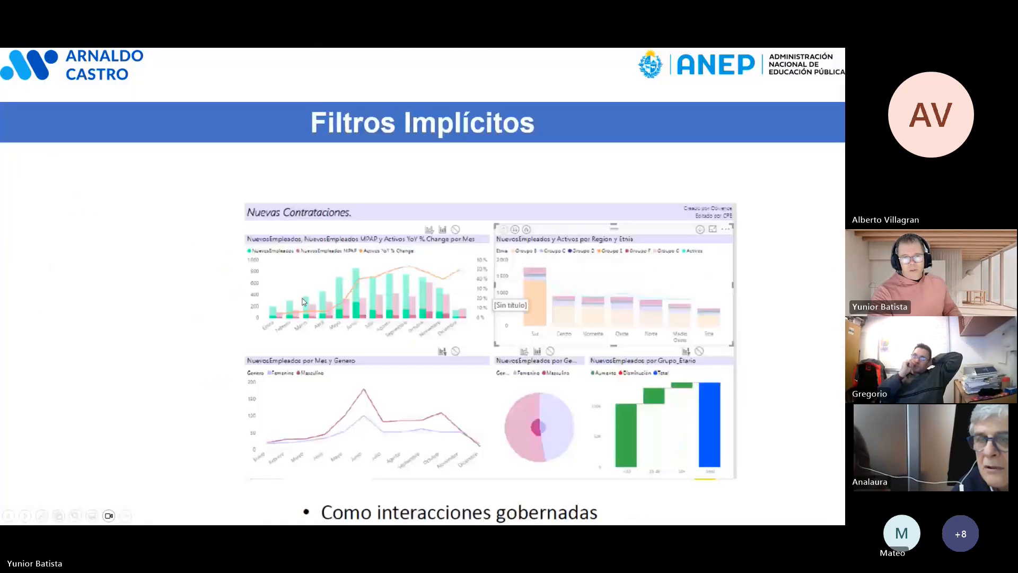
key(Right)
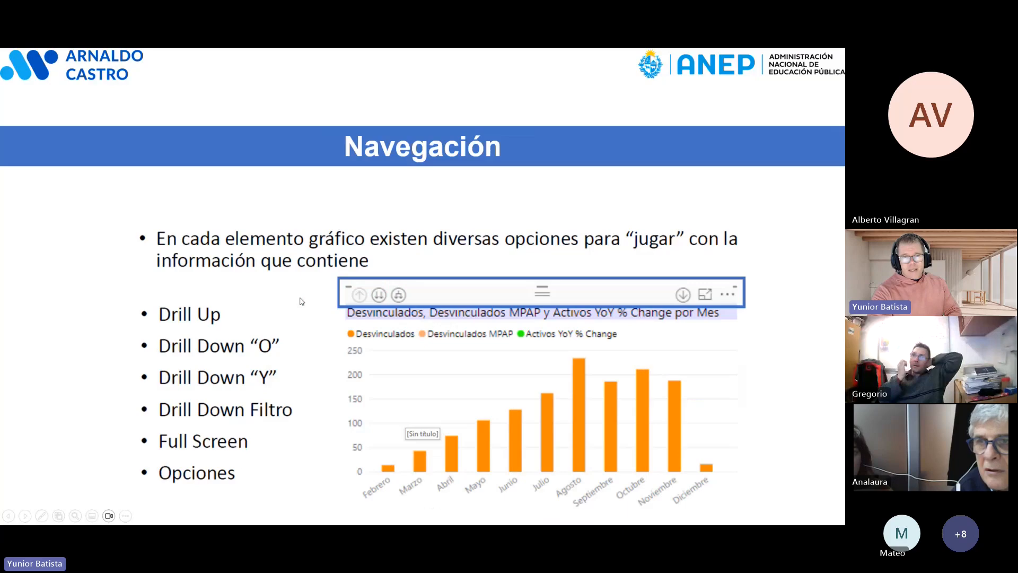
key(Right)
key(Right)
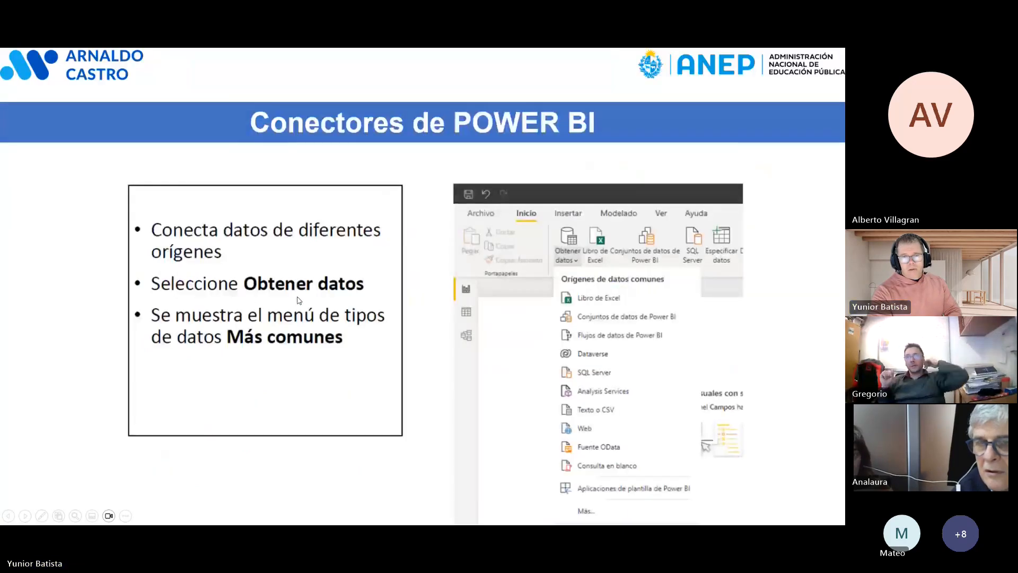
key(Right)
key(Right)
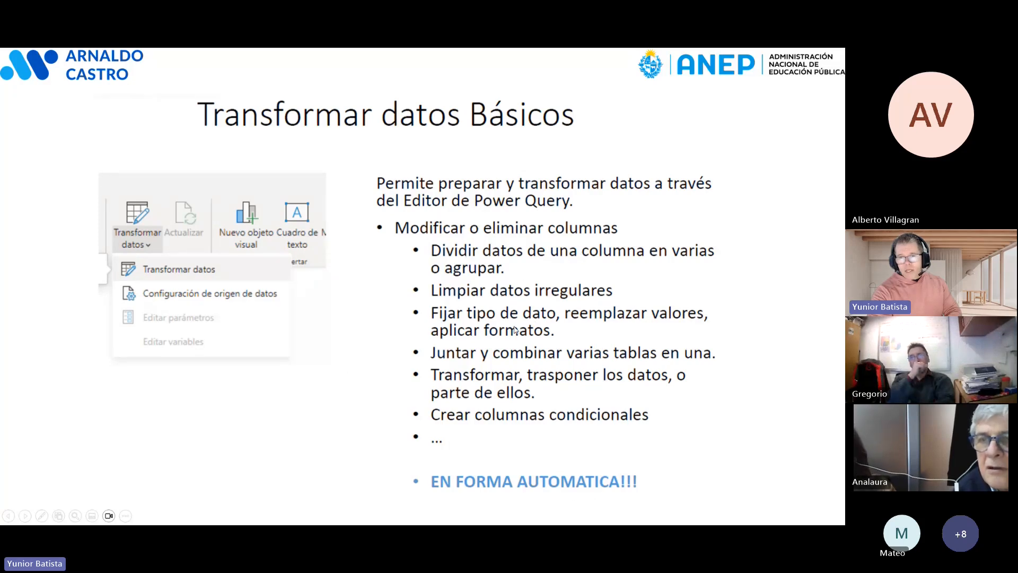
key(Right)
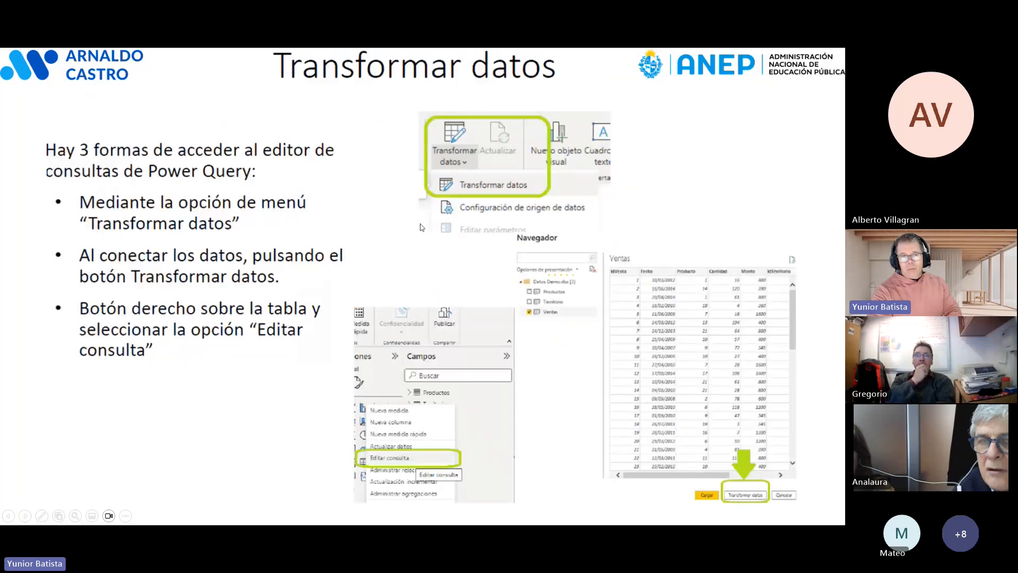
key(Right)
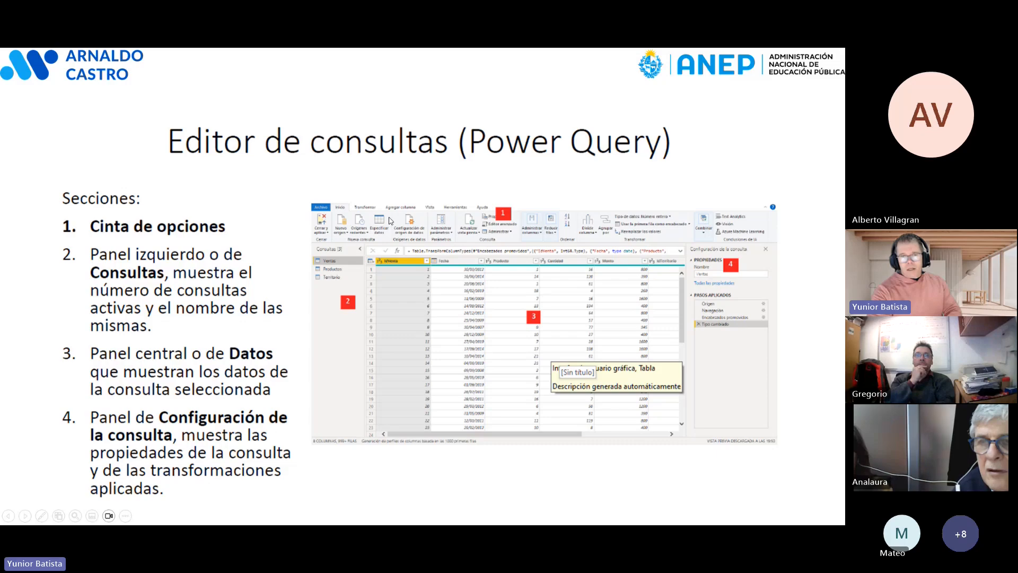
key(Right)
key(Right)
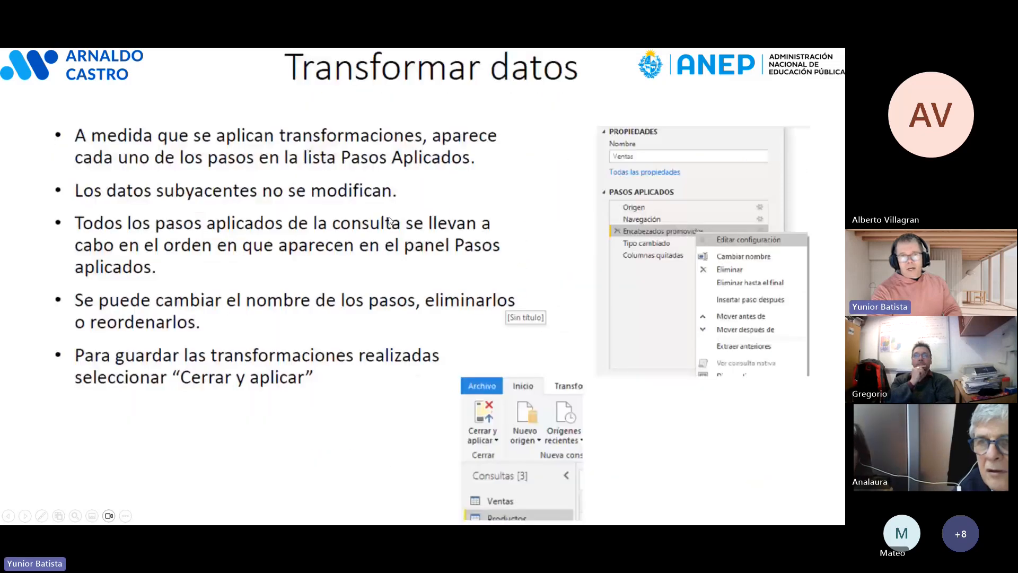
key(Right)
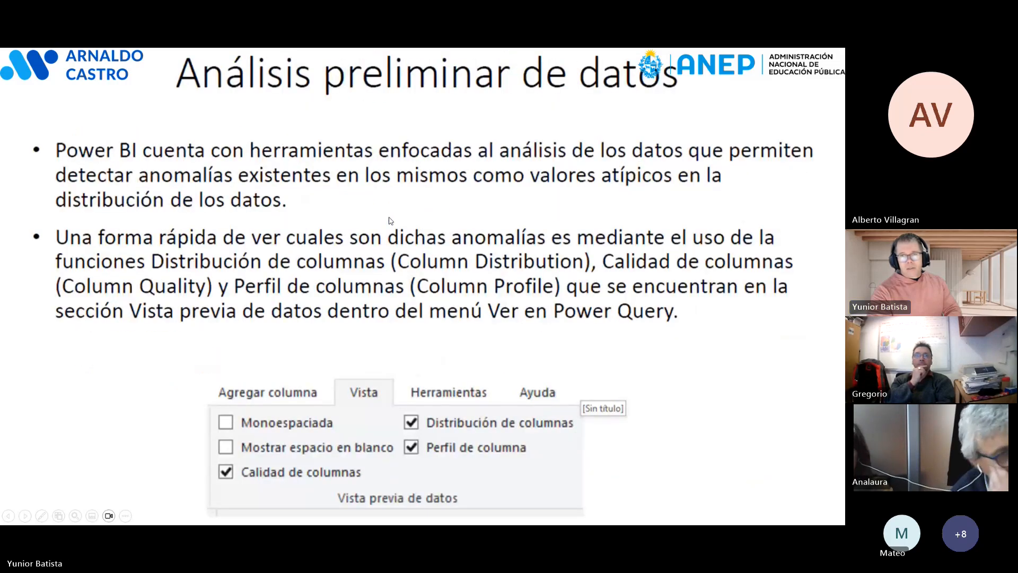
key(Right)
key(Right)
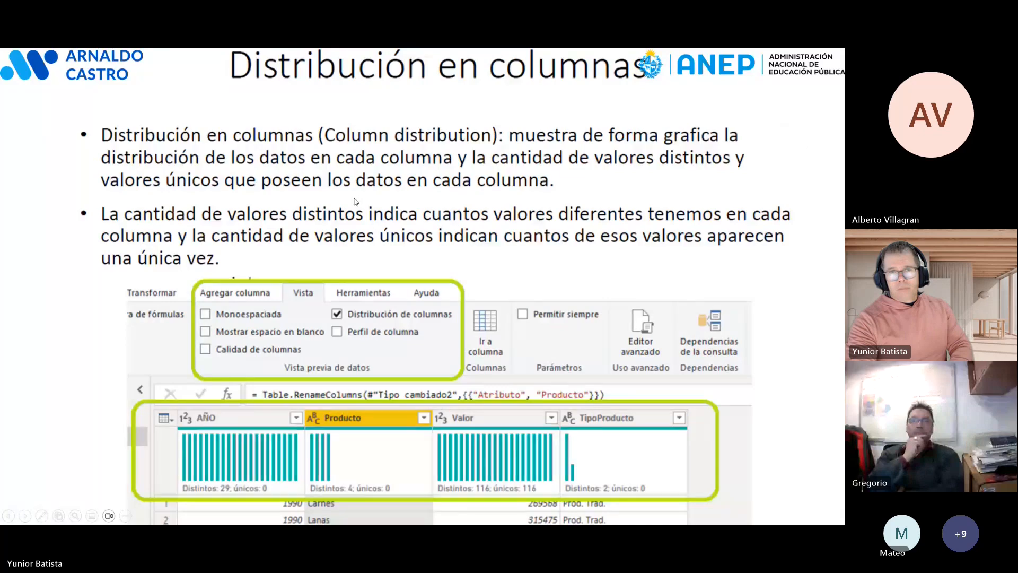
key(Right)
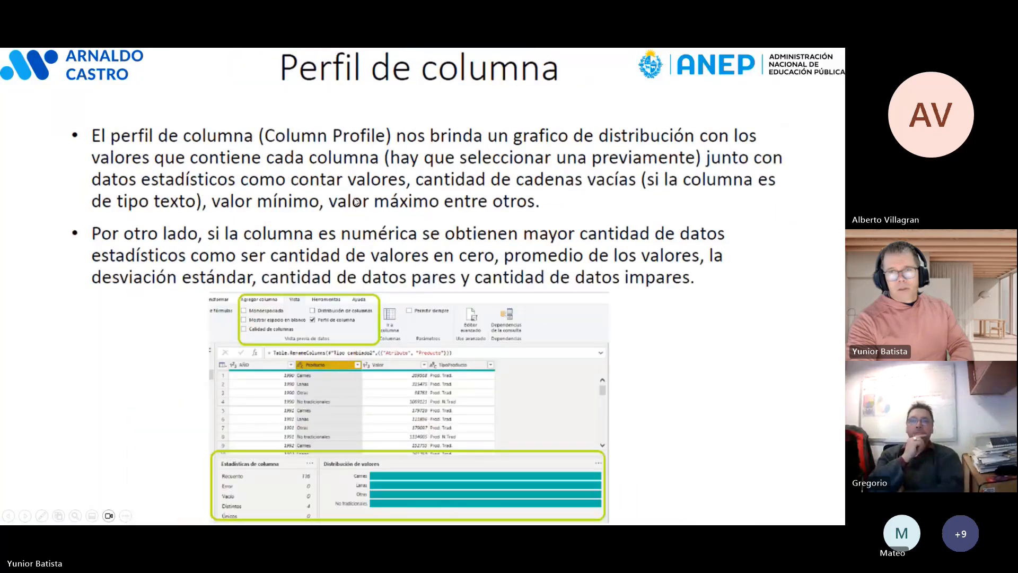
key(Right)
key(Right)
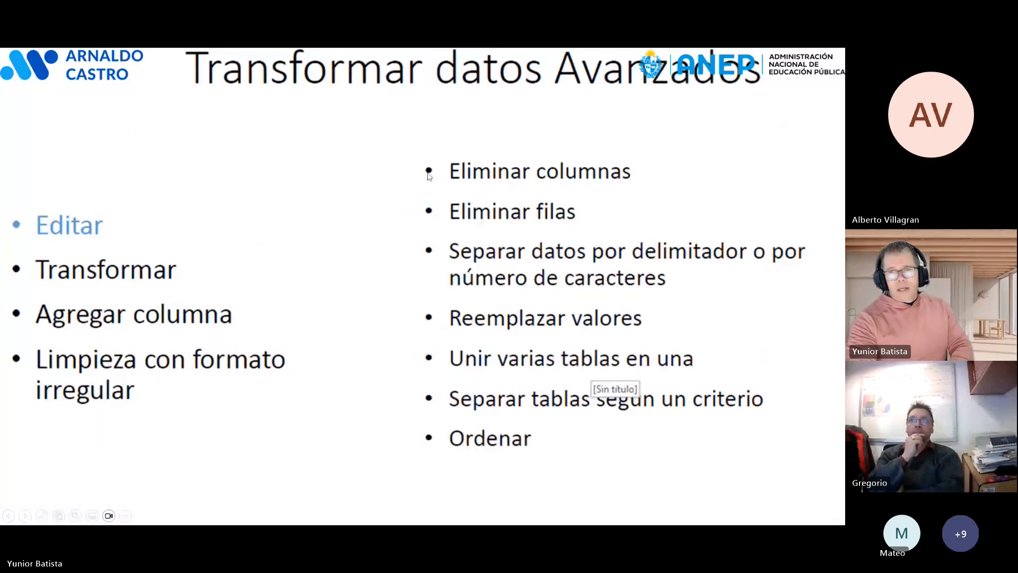